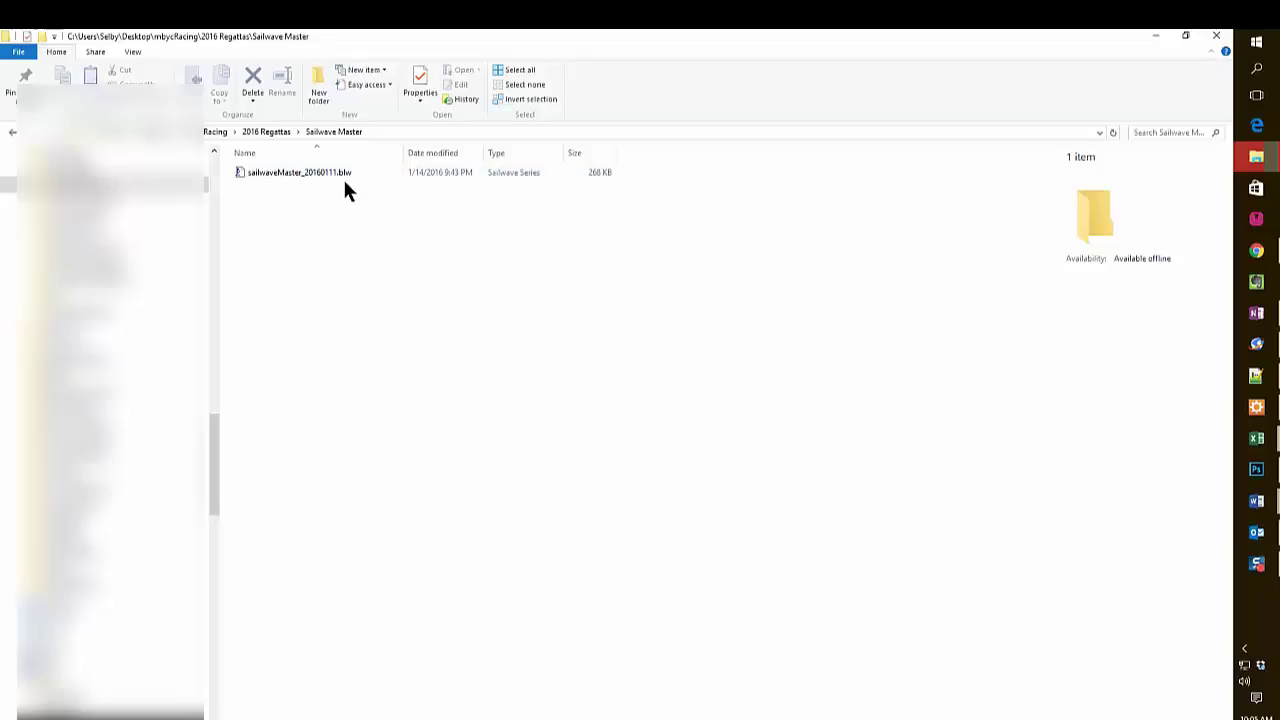
Open sailwaveMaster_20160111.blw from the Sailwave Master folder in Sailwave.
click(240, 172)
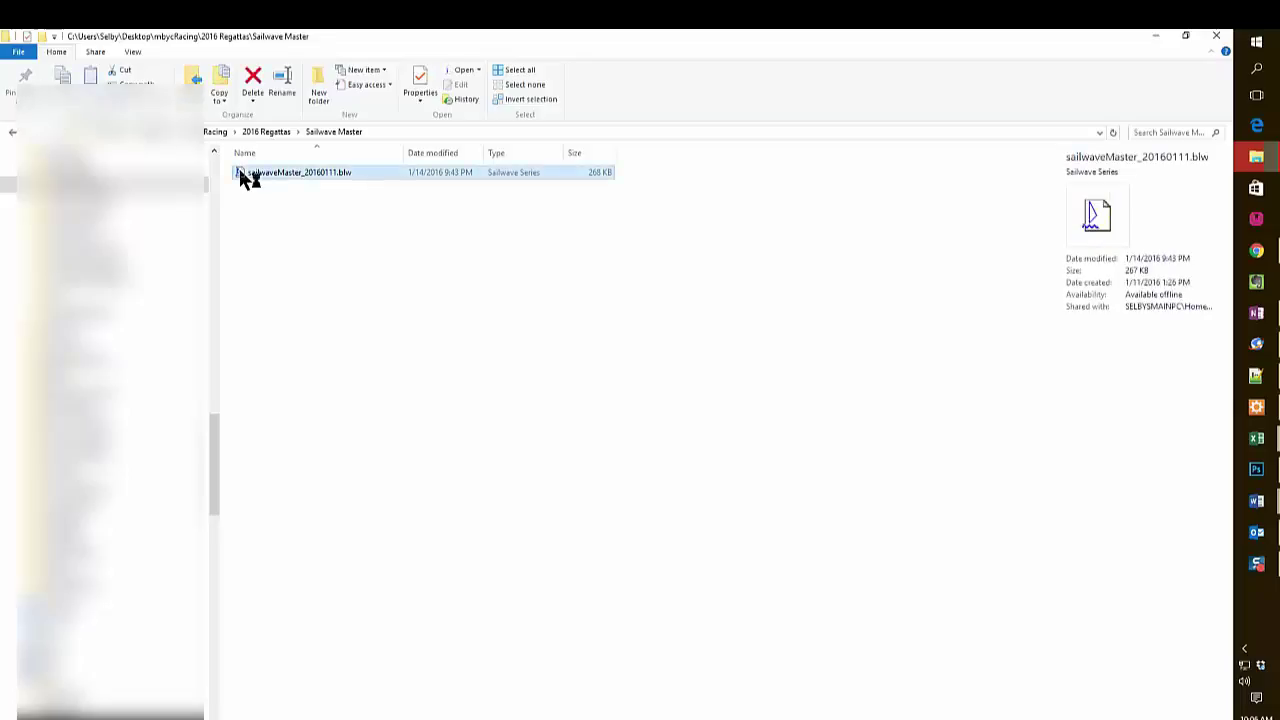
double_click(240, 172)
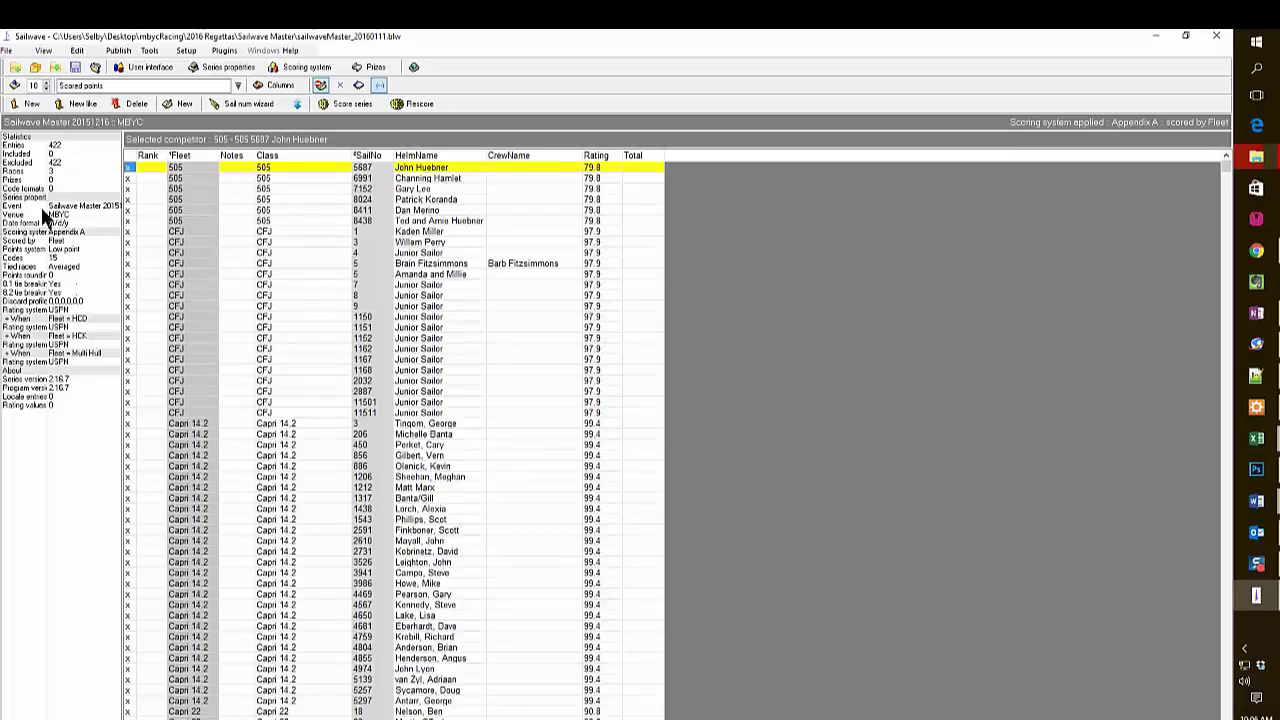
Save the series as a new file named 20160118_sundayRaces in the 2016 Regattas folder.
click(7, 51)
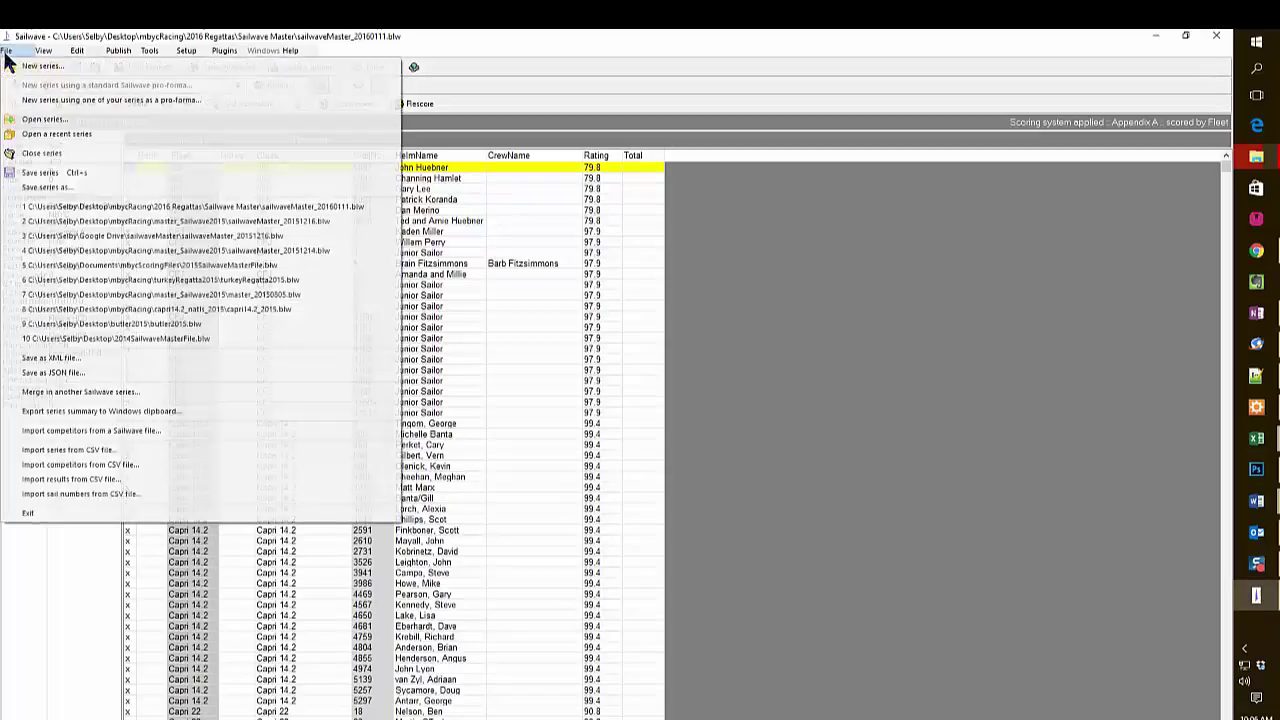
click(66, 187)
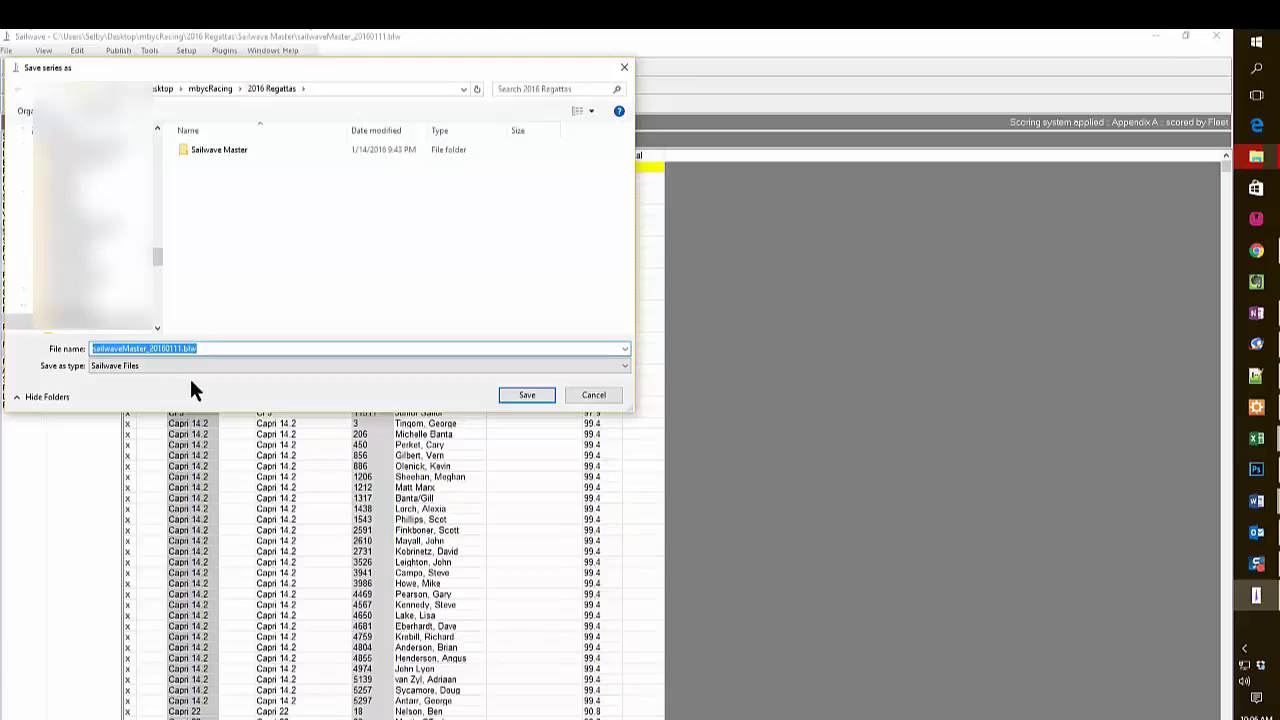
key(BackSpace)
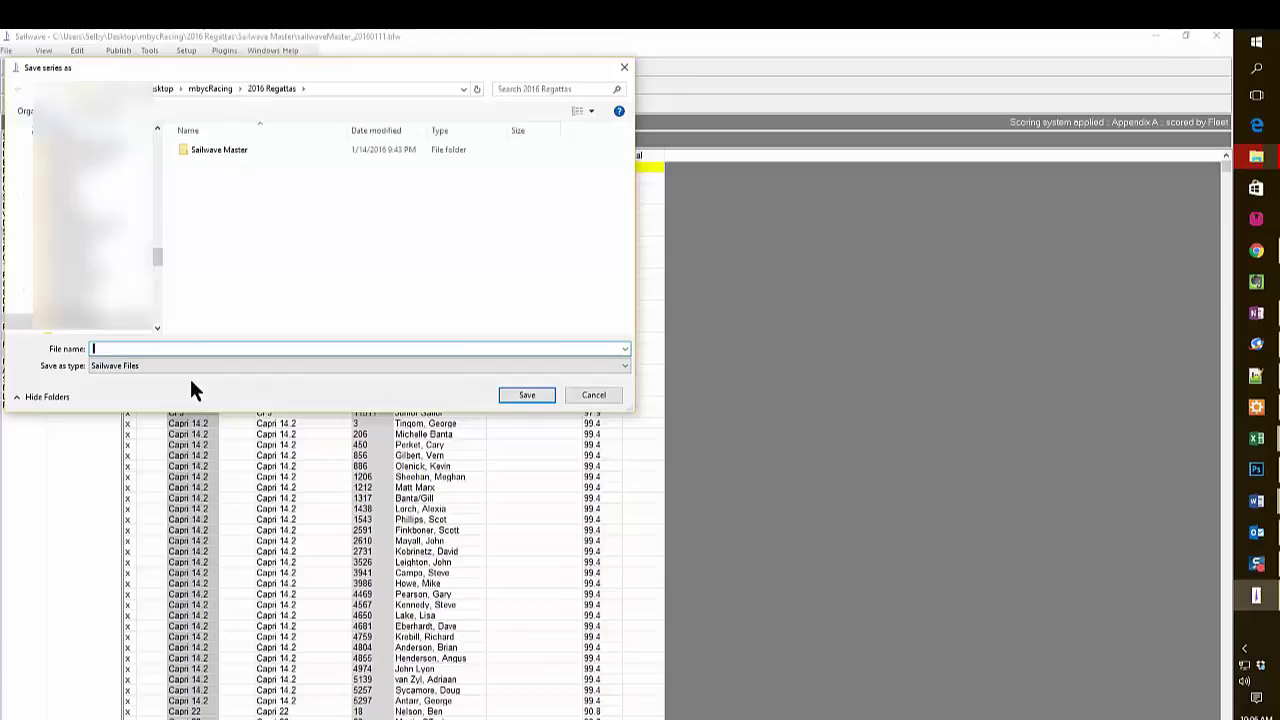
text(20160118_sundayRaces)
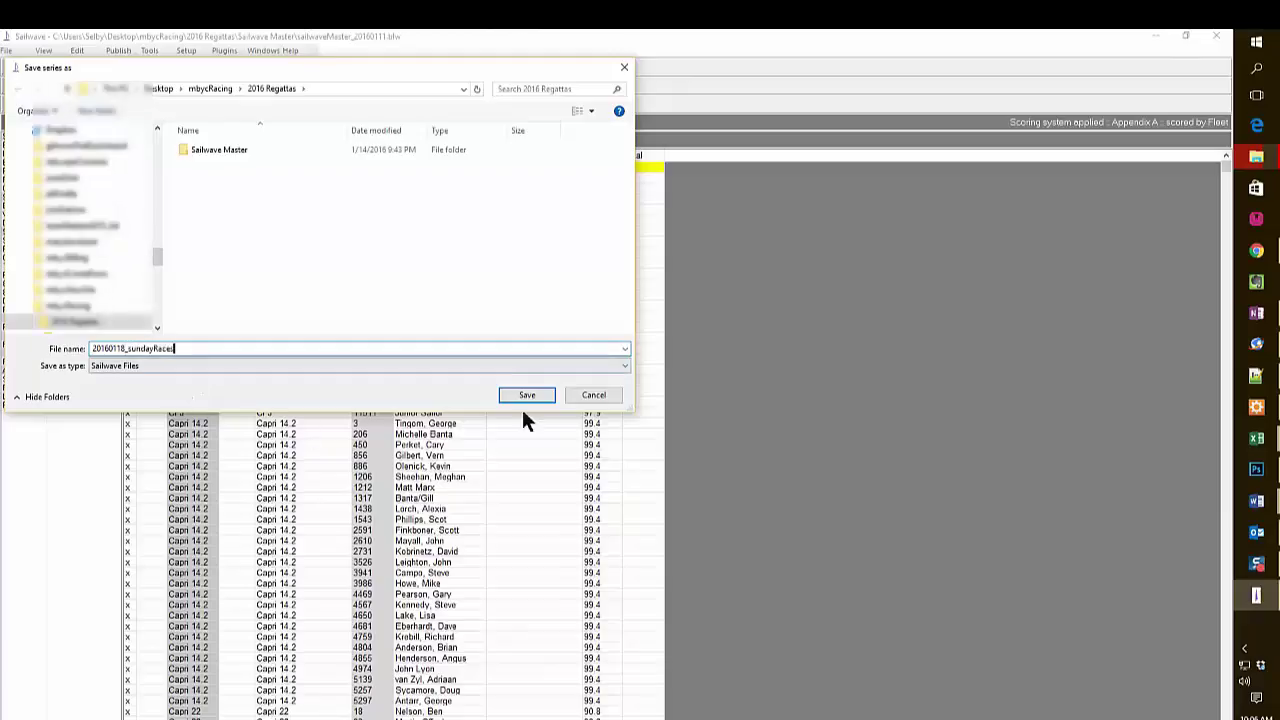
click(523, 397)
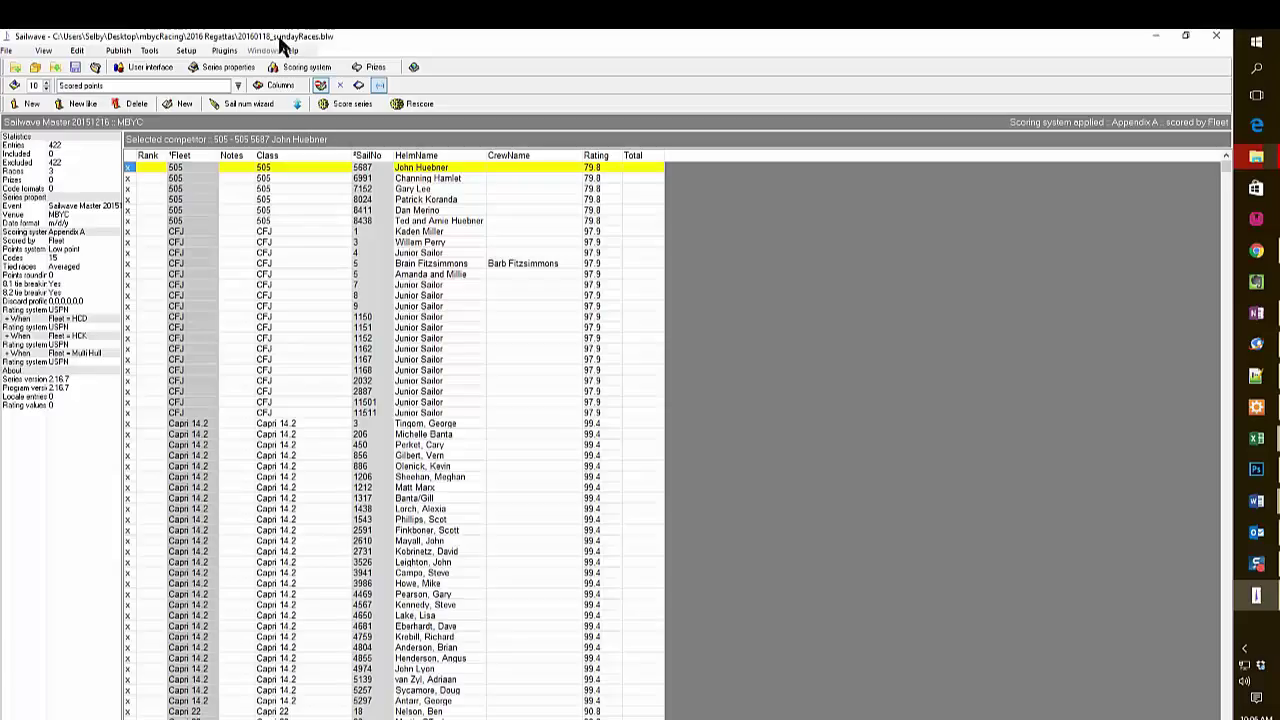
Change the event name in Series properties to 'January 18, 2016 Sunday Races'.
double_click(101, 201)
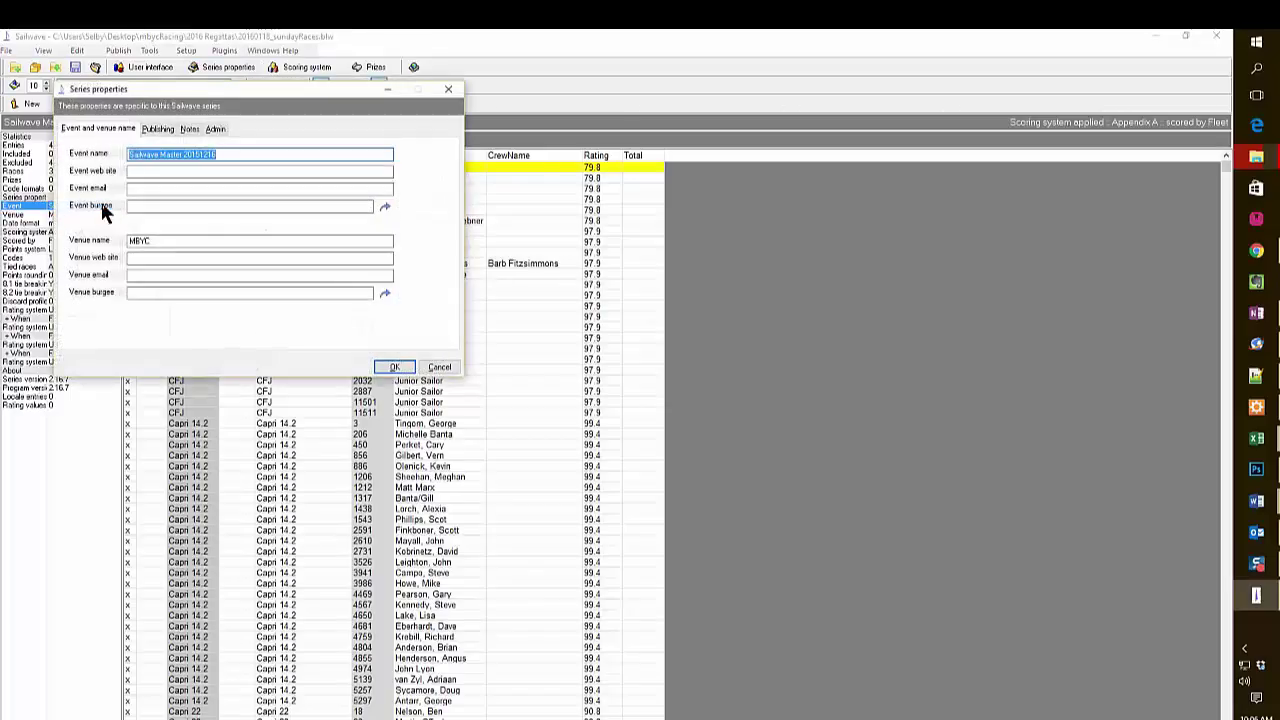
text(January)
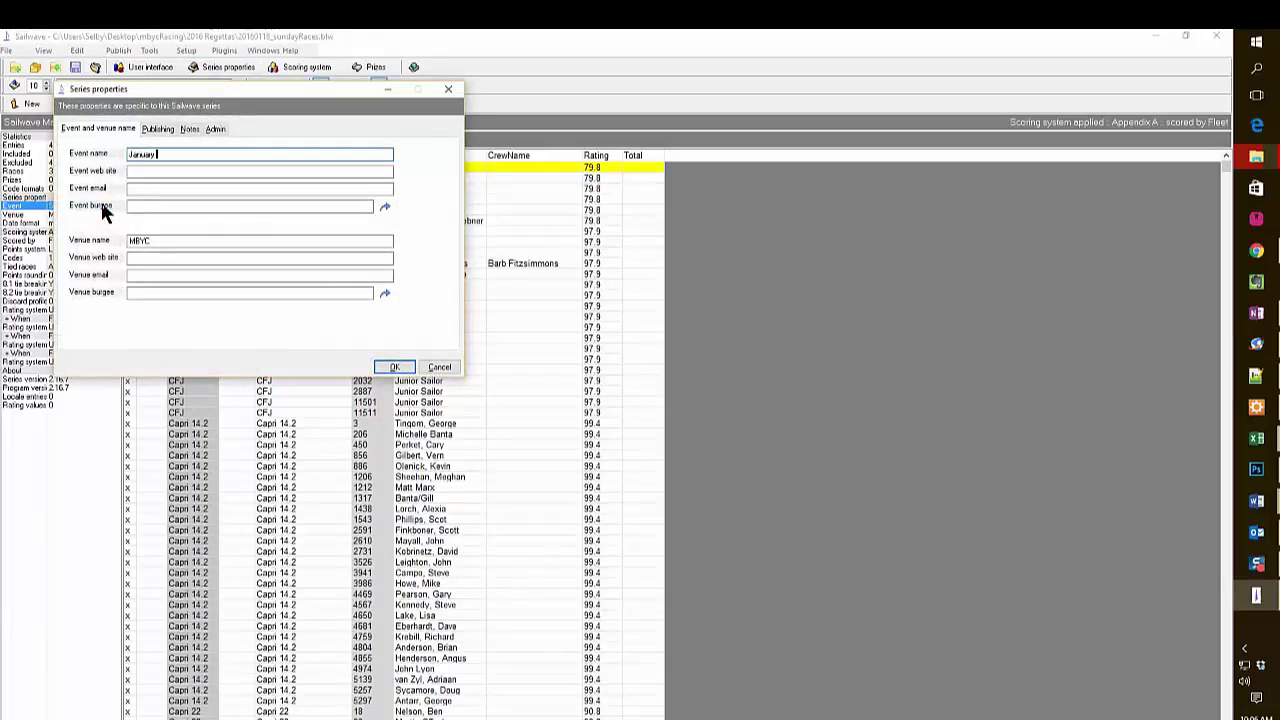
text( 18, 2016 Sunday Races)
click(395, 368)
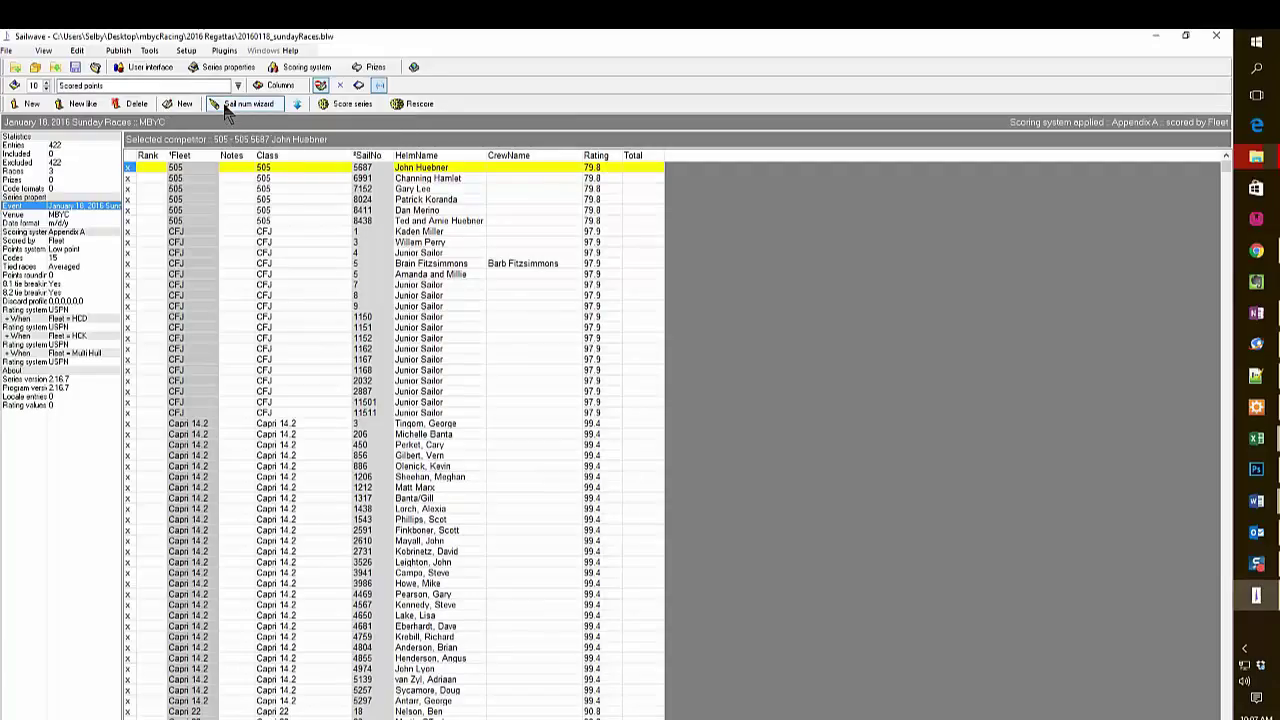
Start the sail number results wizard for race 1, including excluded competitors.
click(227, 108)
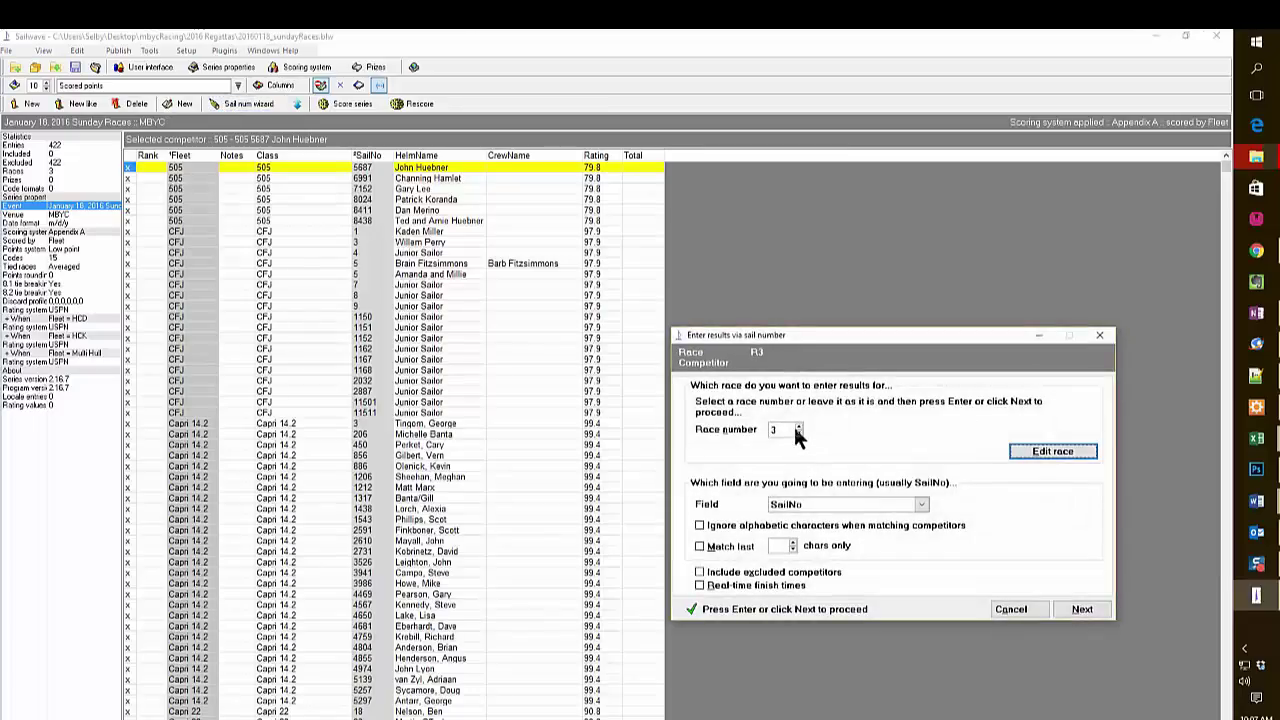
click(798, 427)
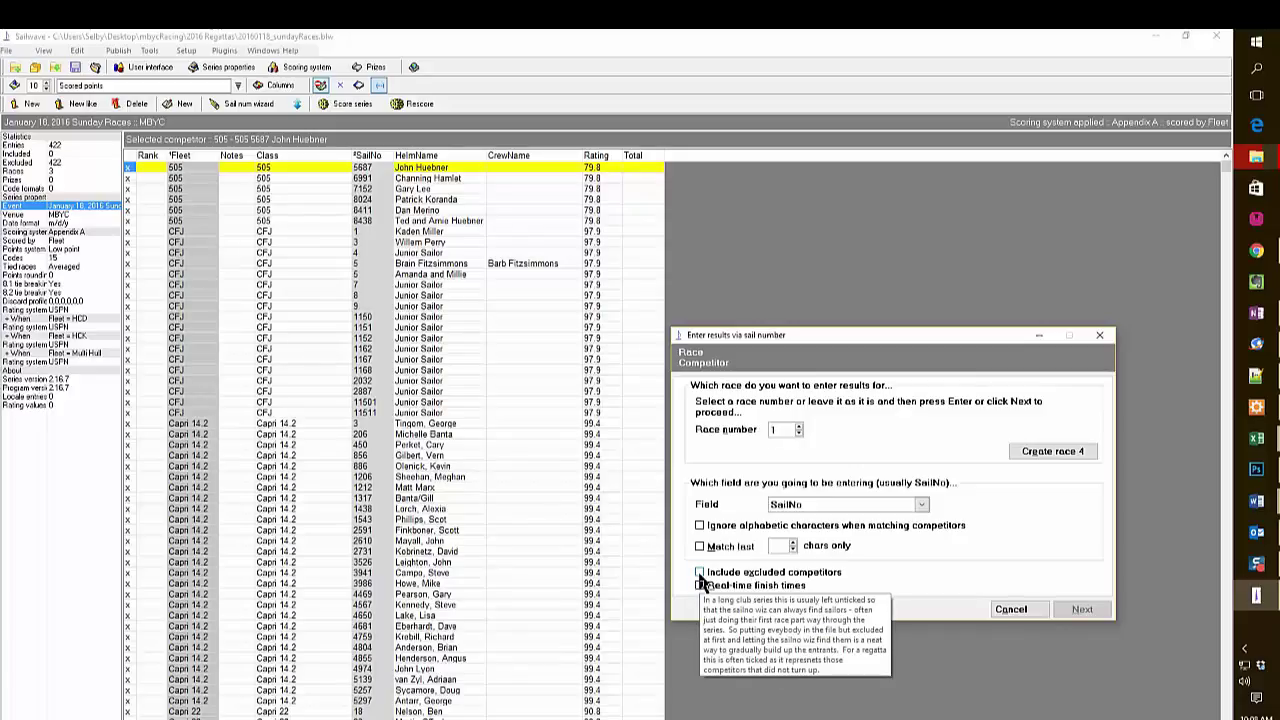
click(700, 573)
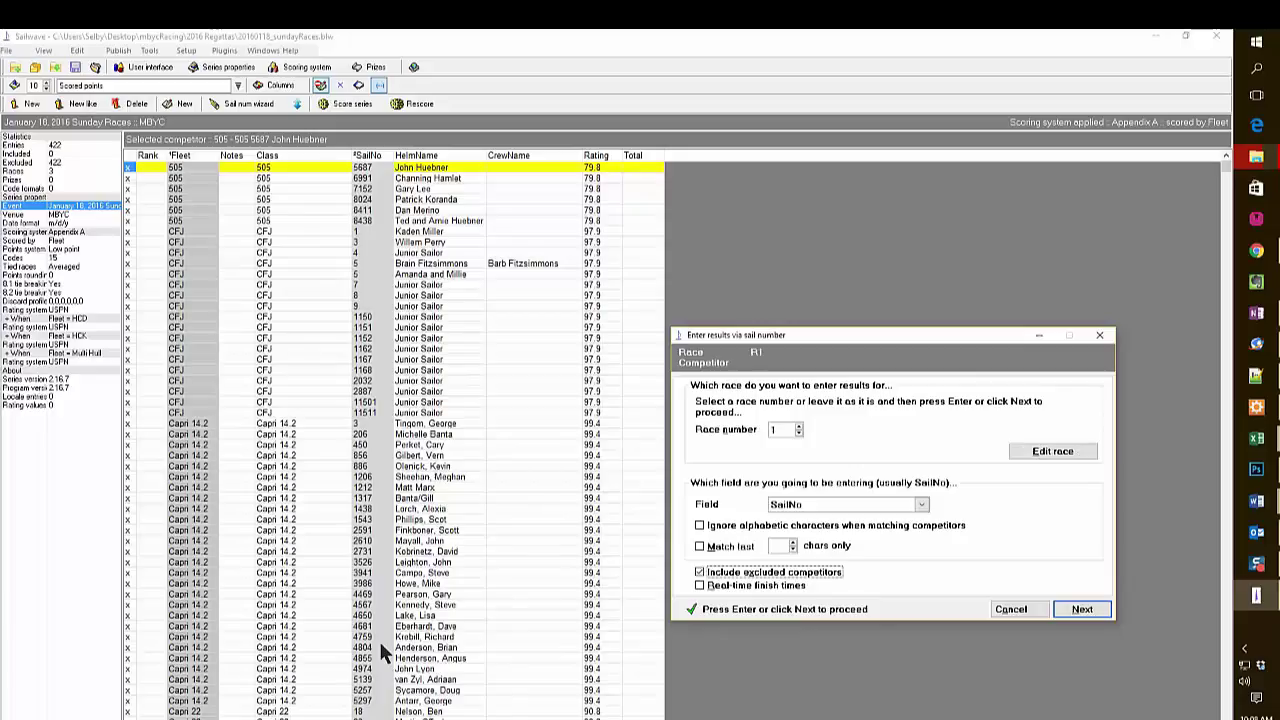
click(1083, 610)
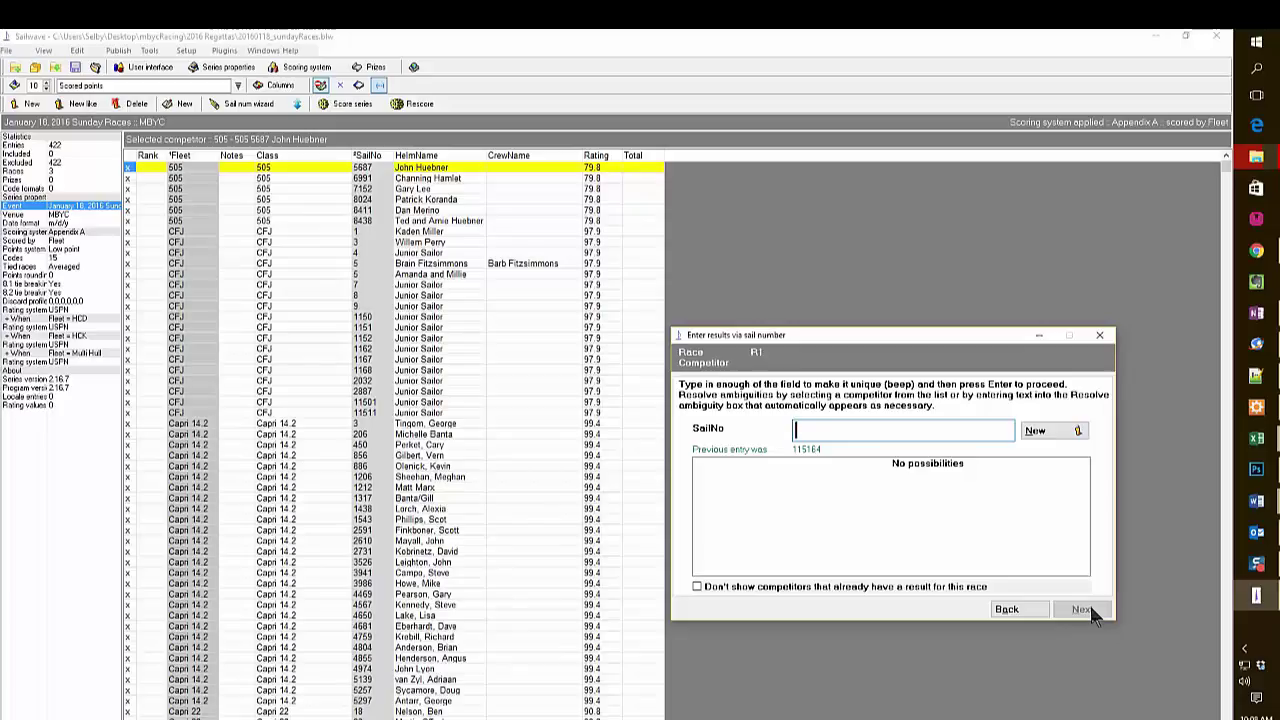
Record Laser 115164 as first place in race 1.
text(116)
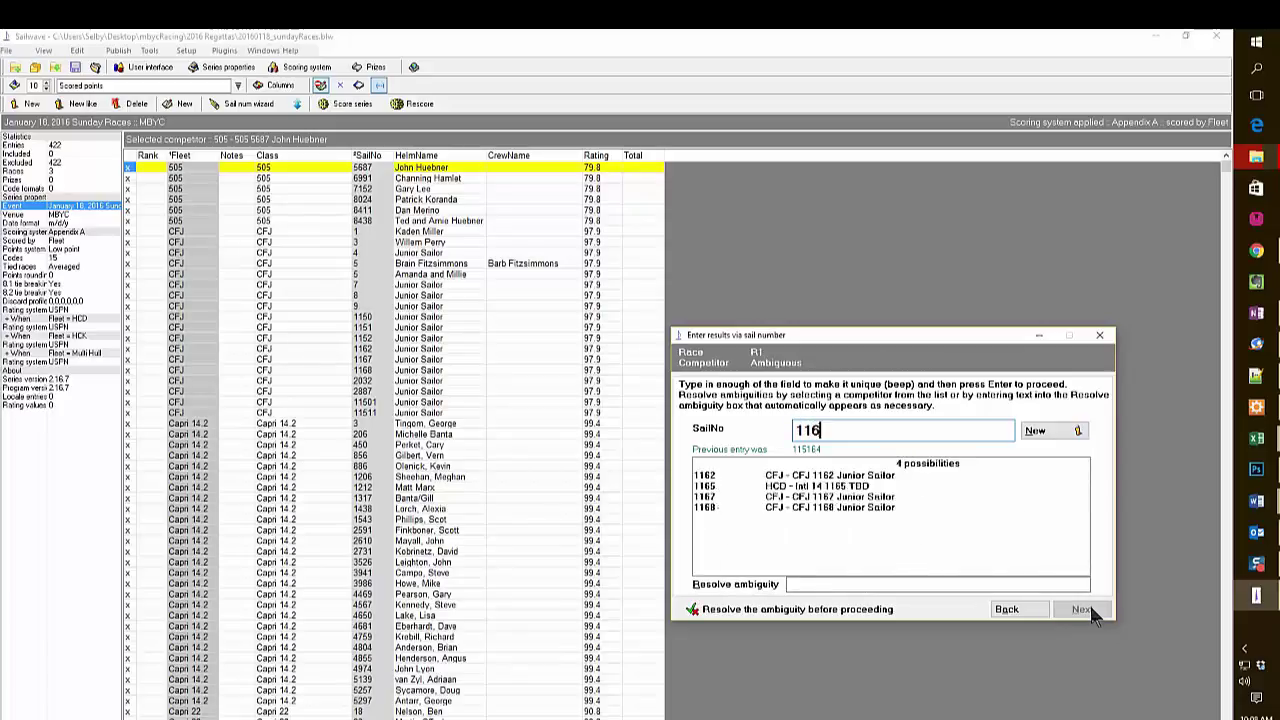
text(164)
key(BackSpace)
key(BackSpace)
key(BackSpace)
key(BackSpace)
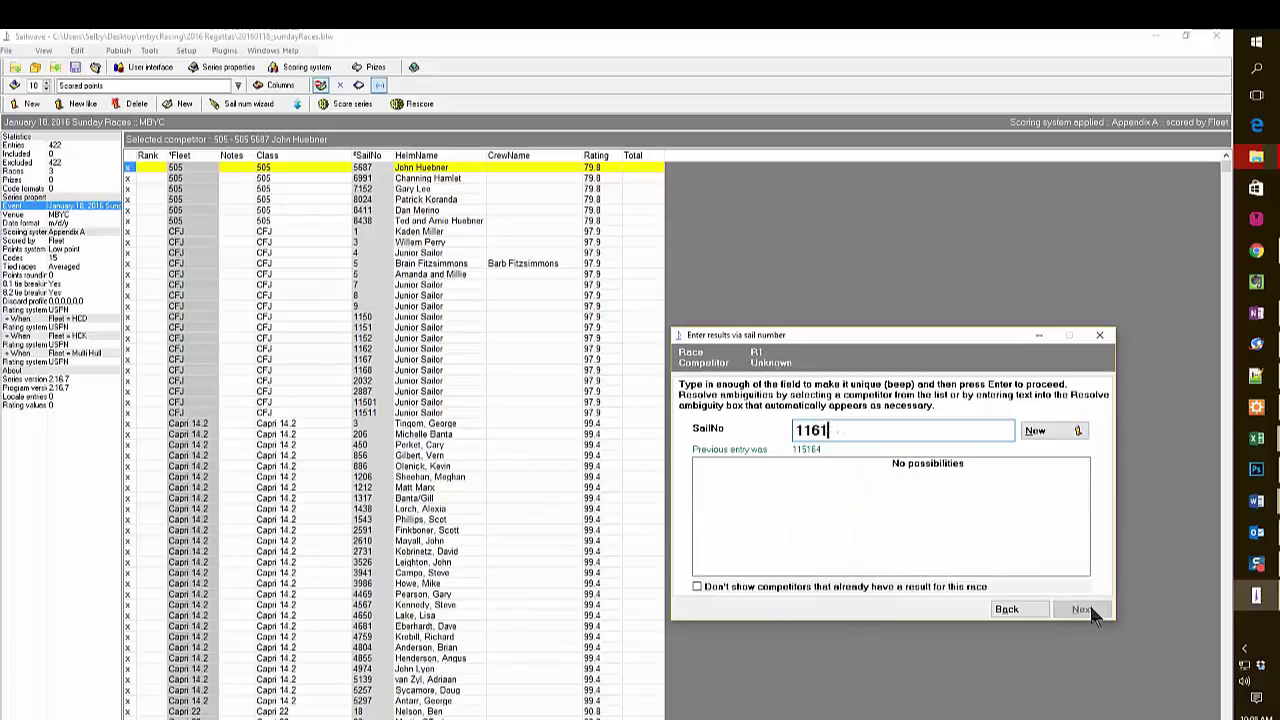
text(5)
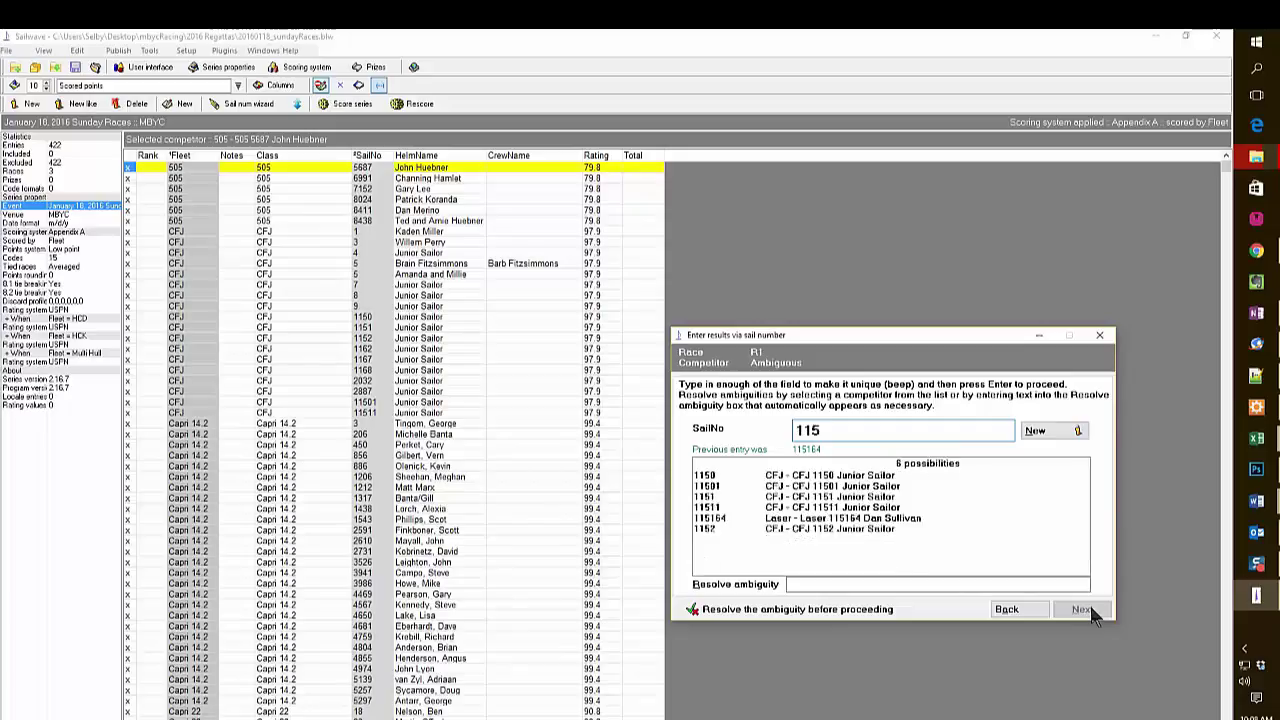
text(164)
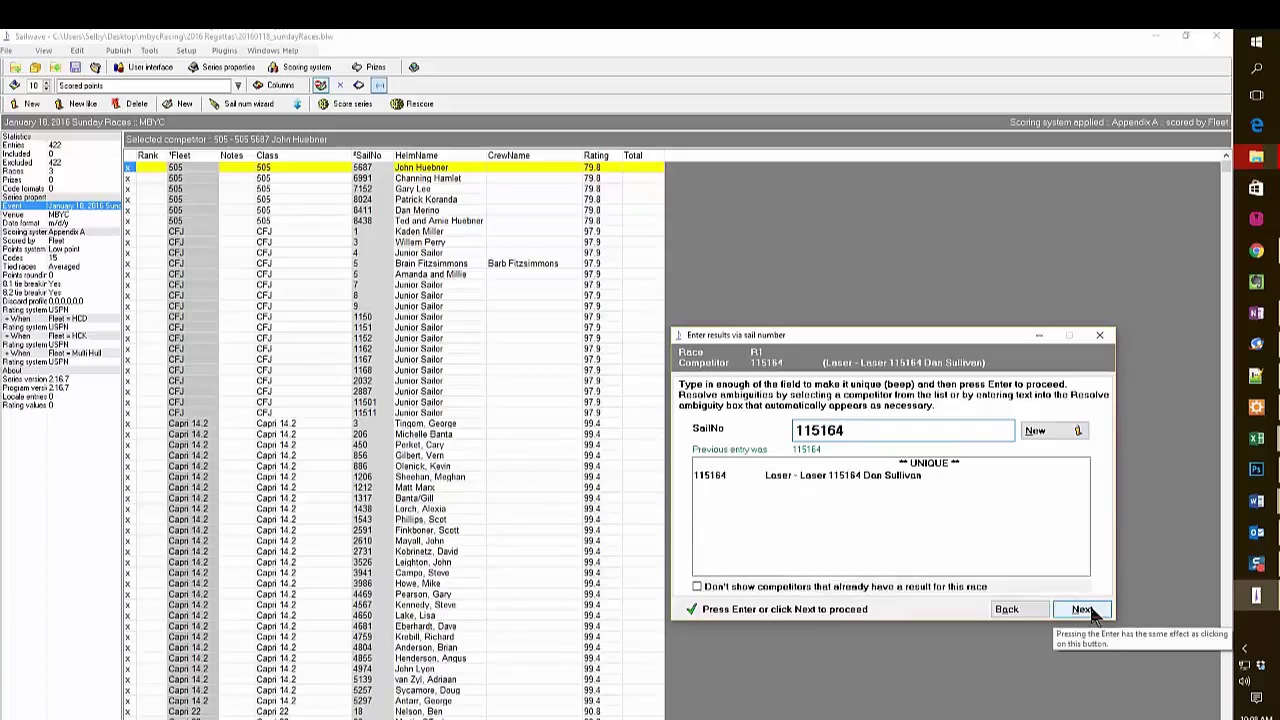
click(1082, 610)
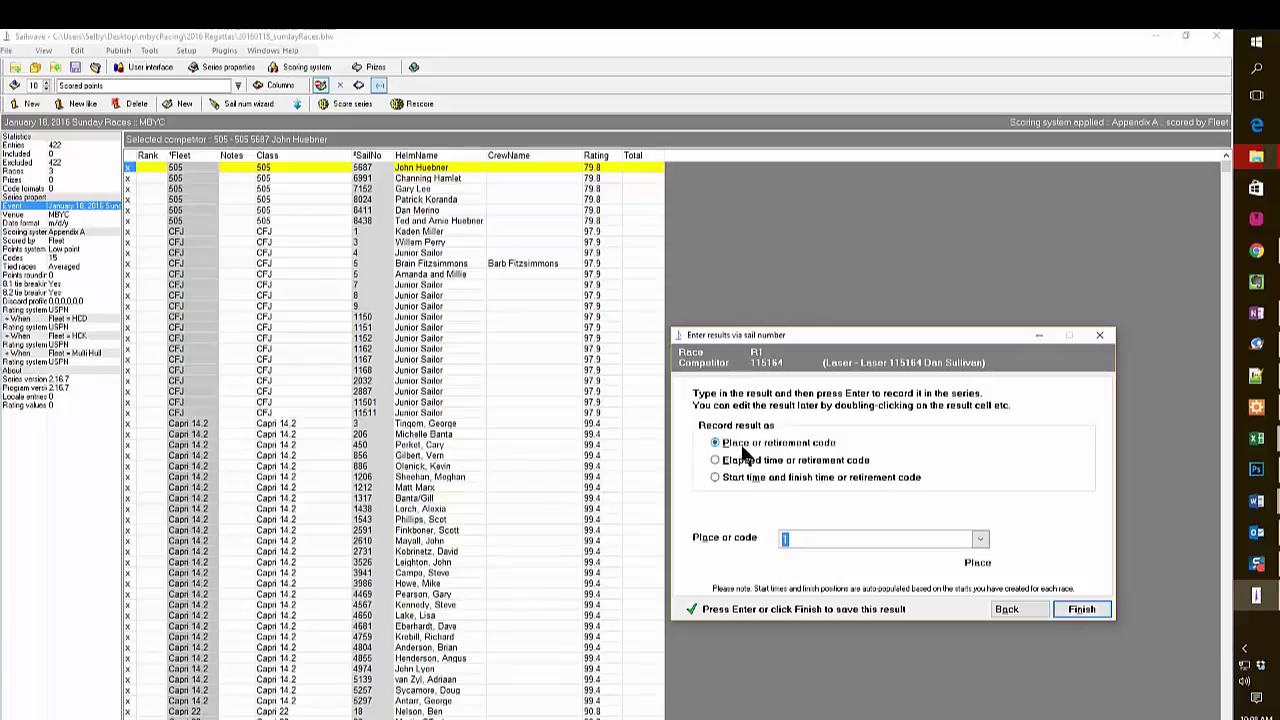
click(1082, 611)
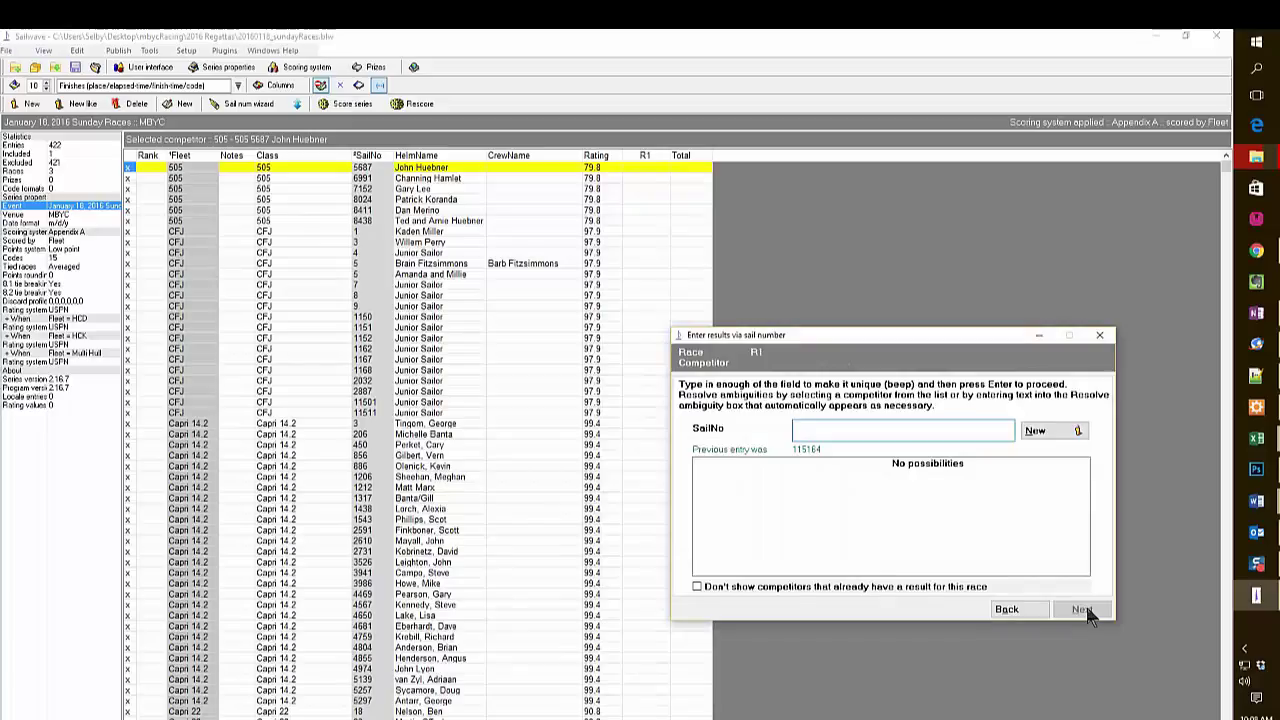
Record Nacra 20 multihull 107 with start time 120600 and finish time 123000.
text(107)
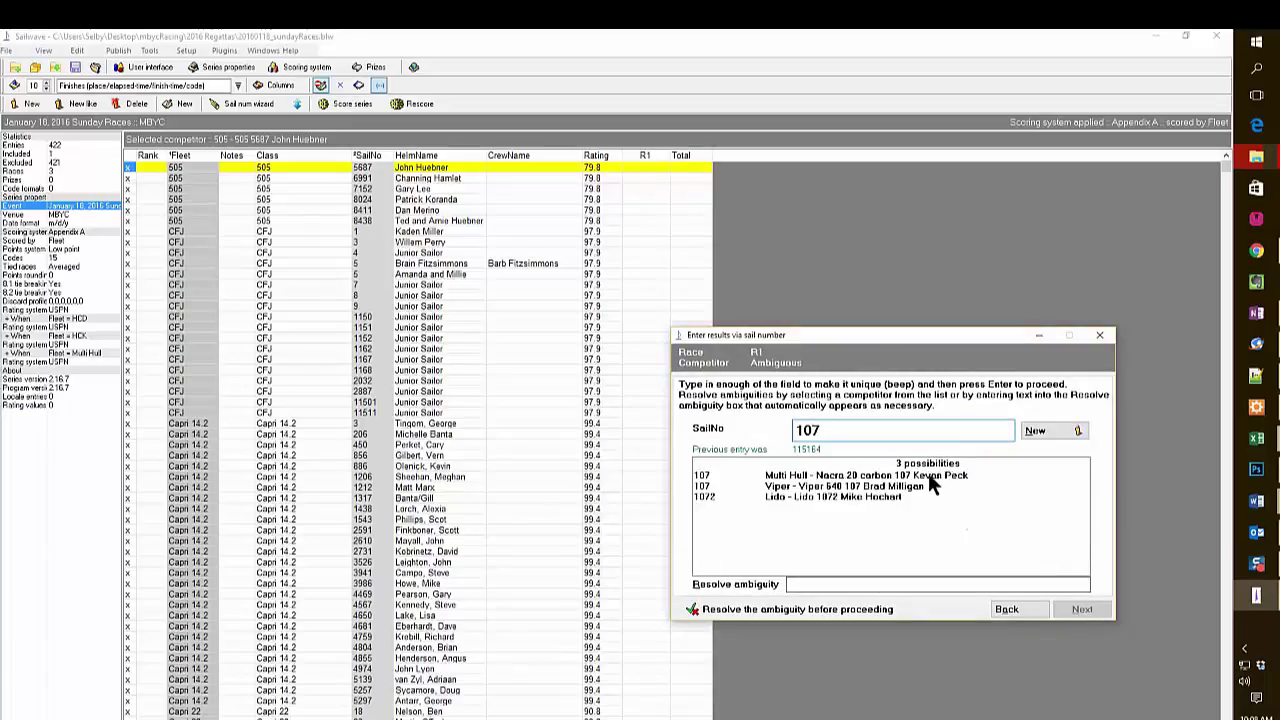
click(928, 476)
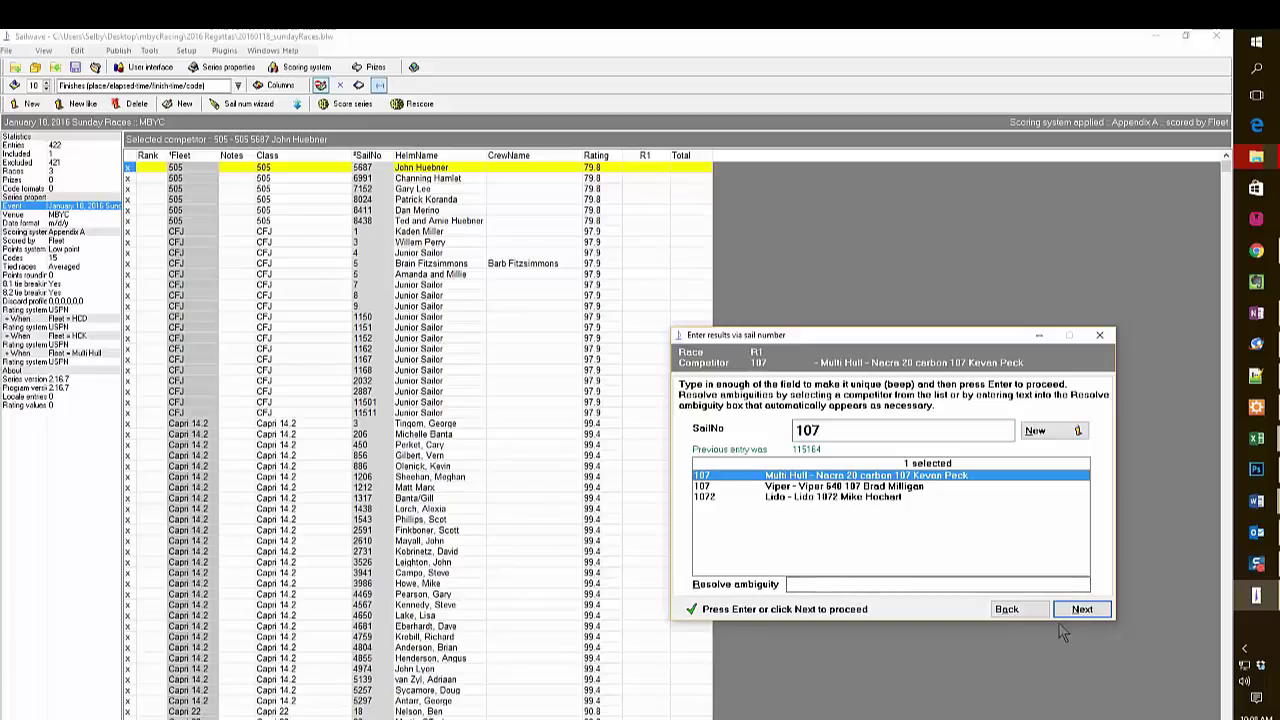
click(1086, 612)
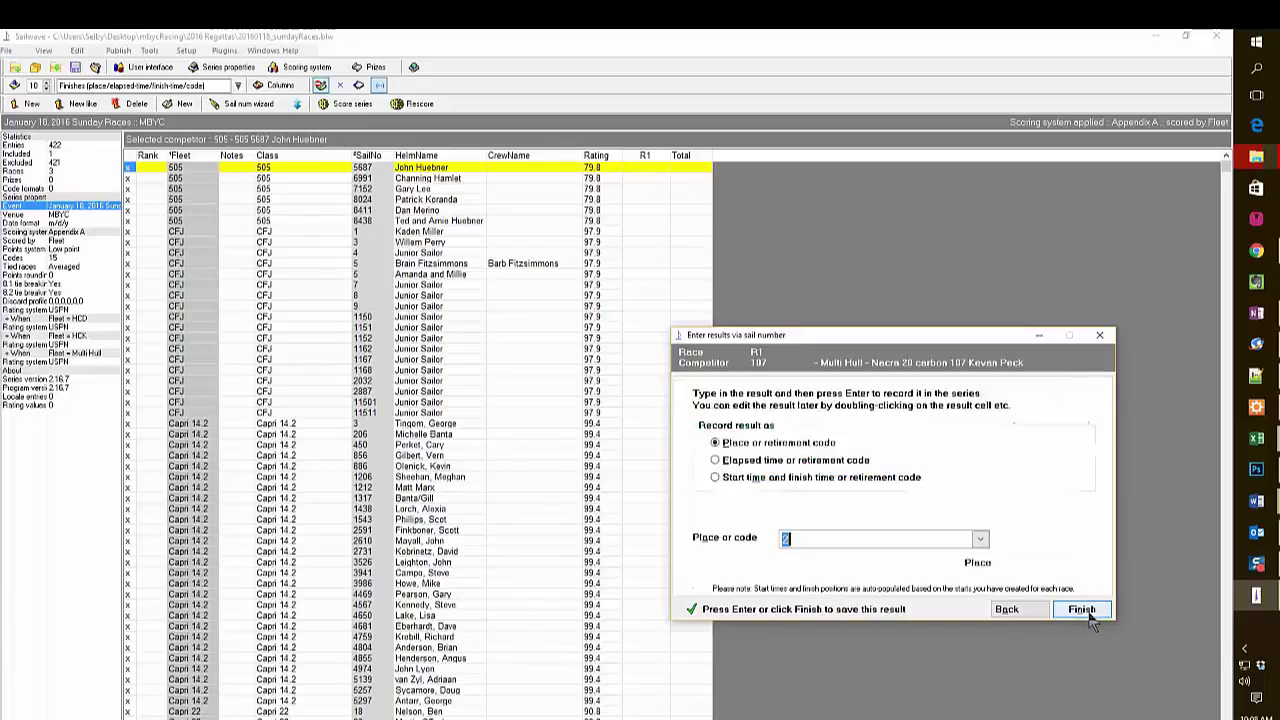
click(715, 477)
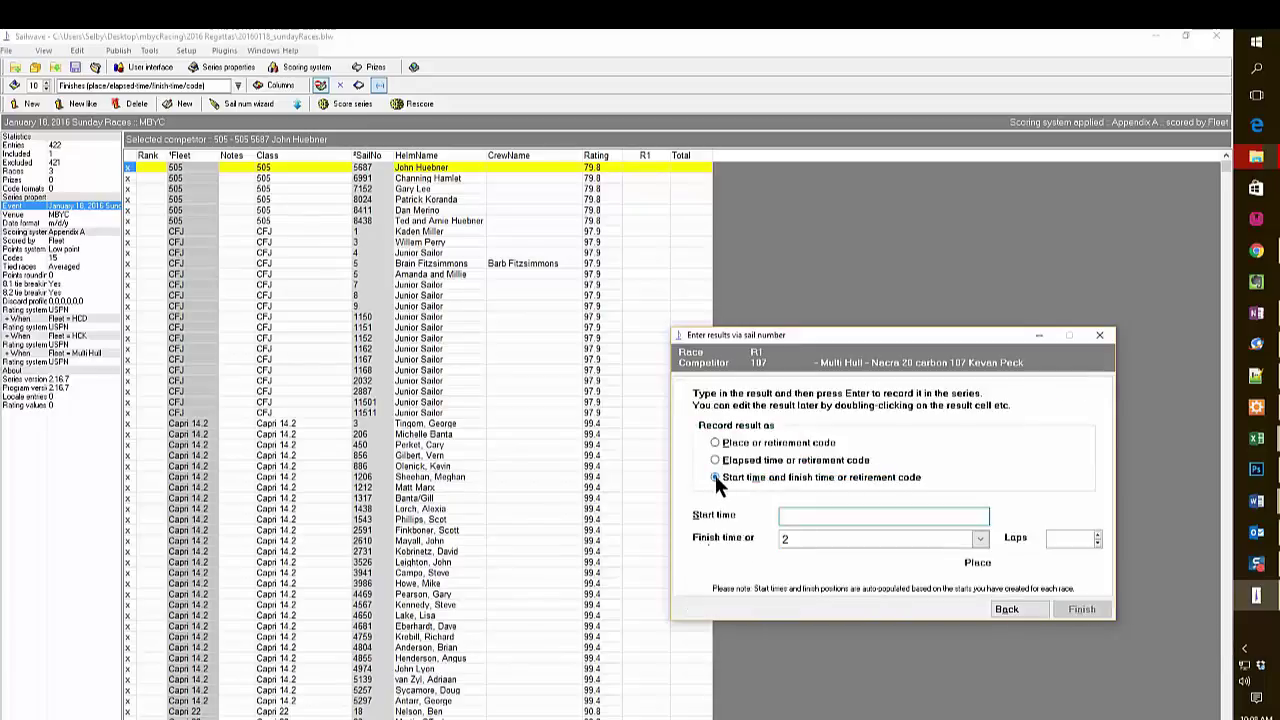
mouse_move(1263, 566)
text(120)
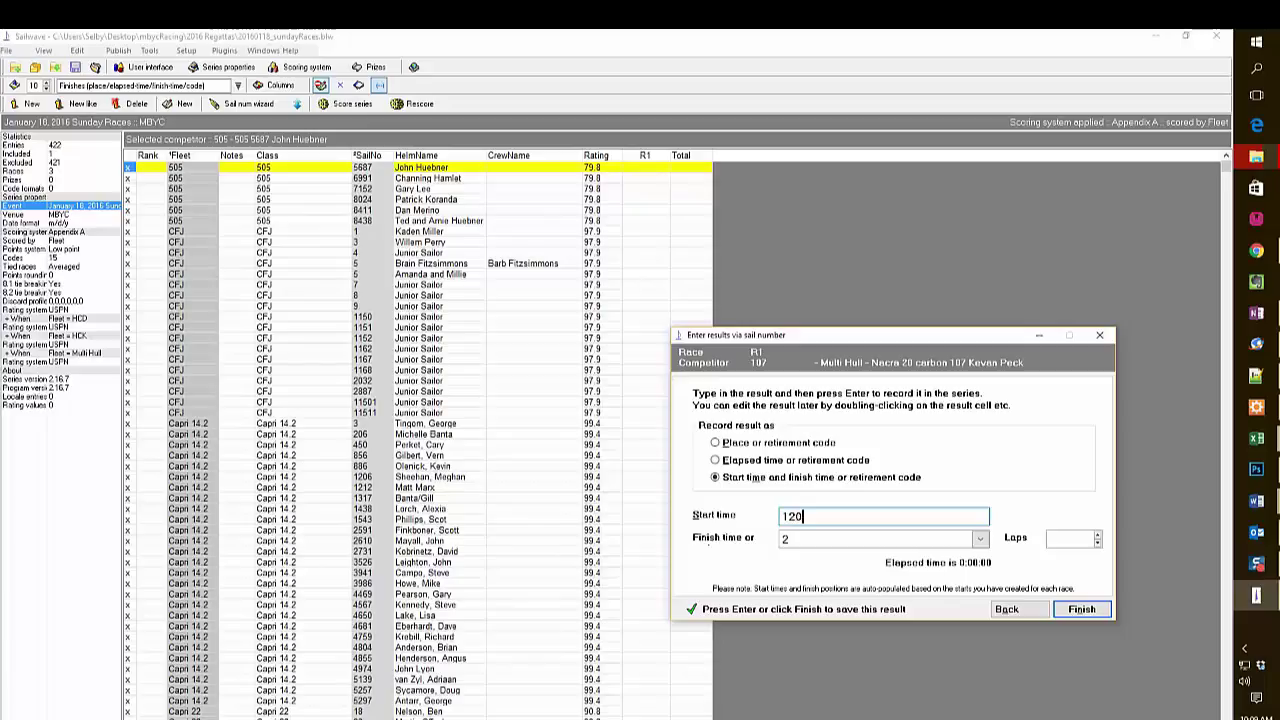
text(600)
key(Tab)
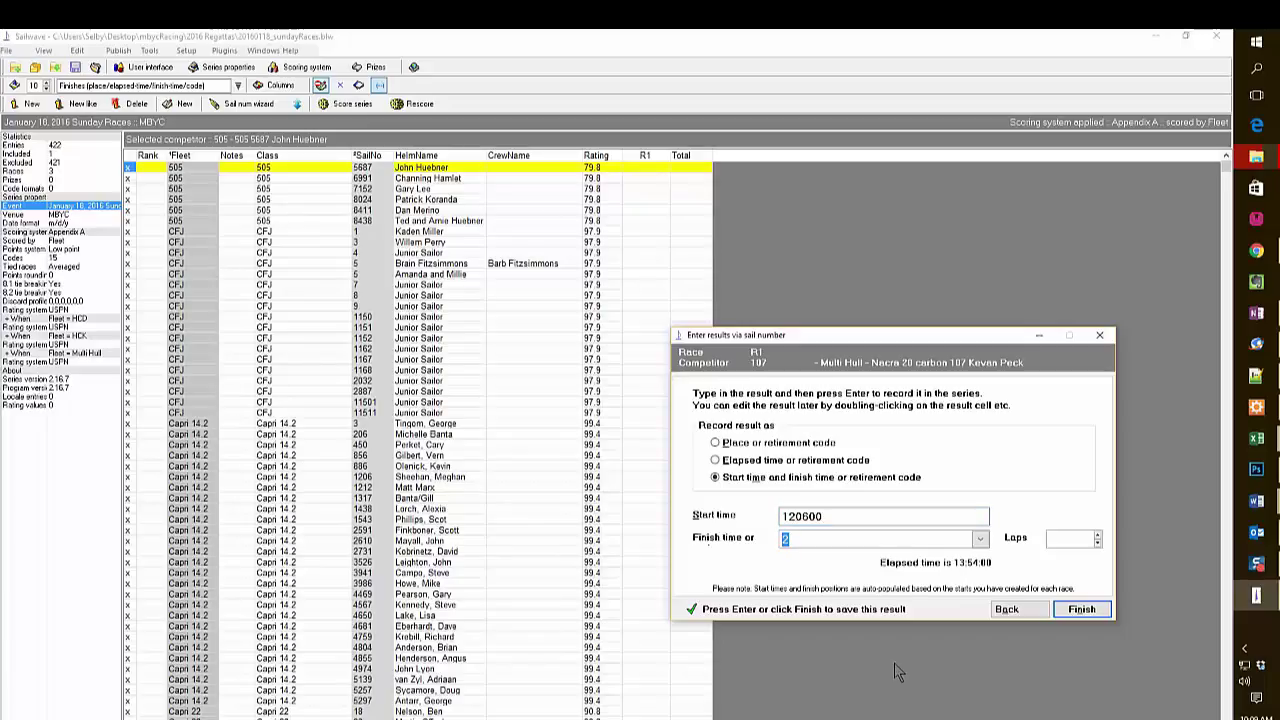
text(123000)
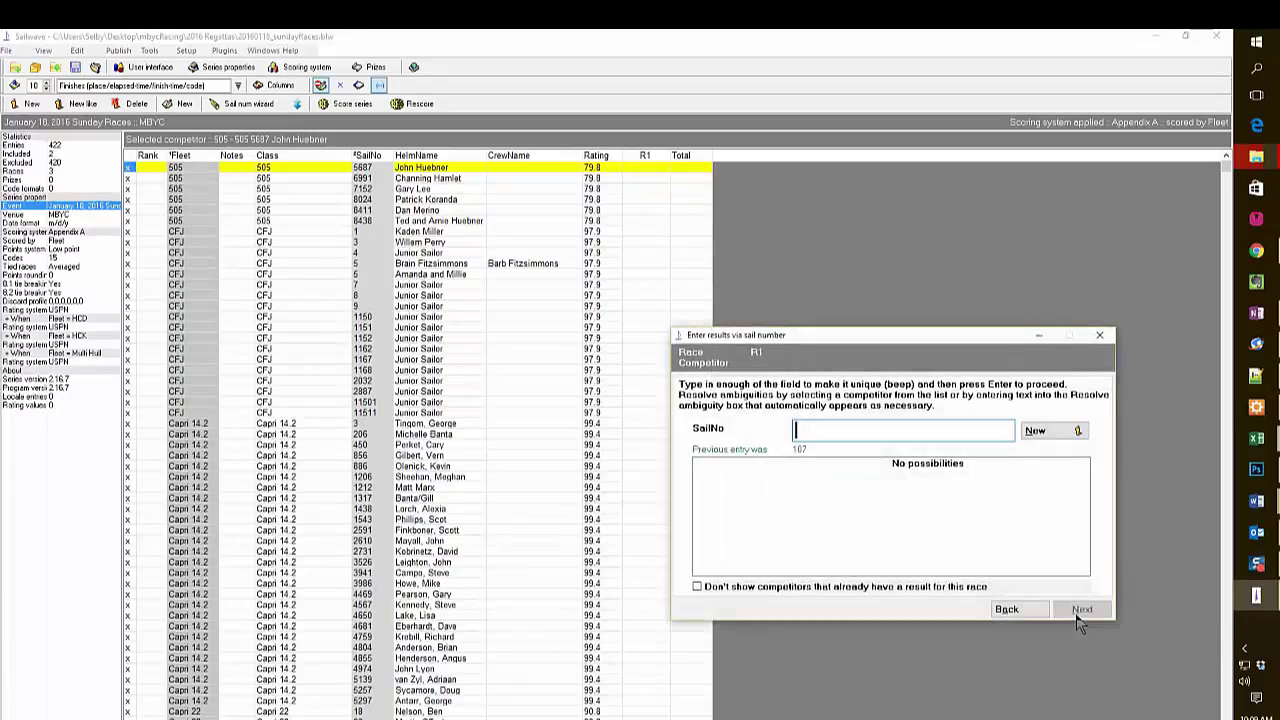
Record boat 212 finishing at 123215 on elapsed time, then Finn 13's place.
text(212)
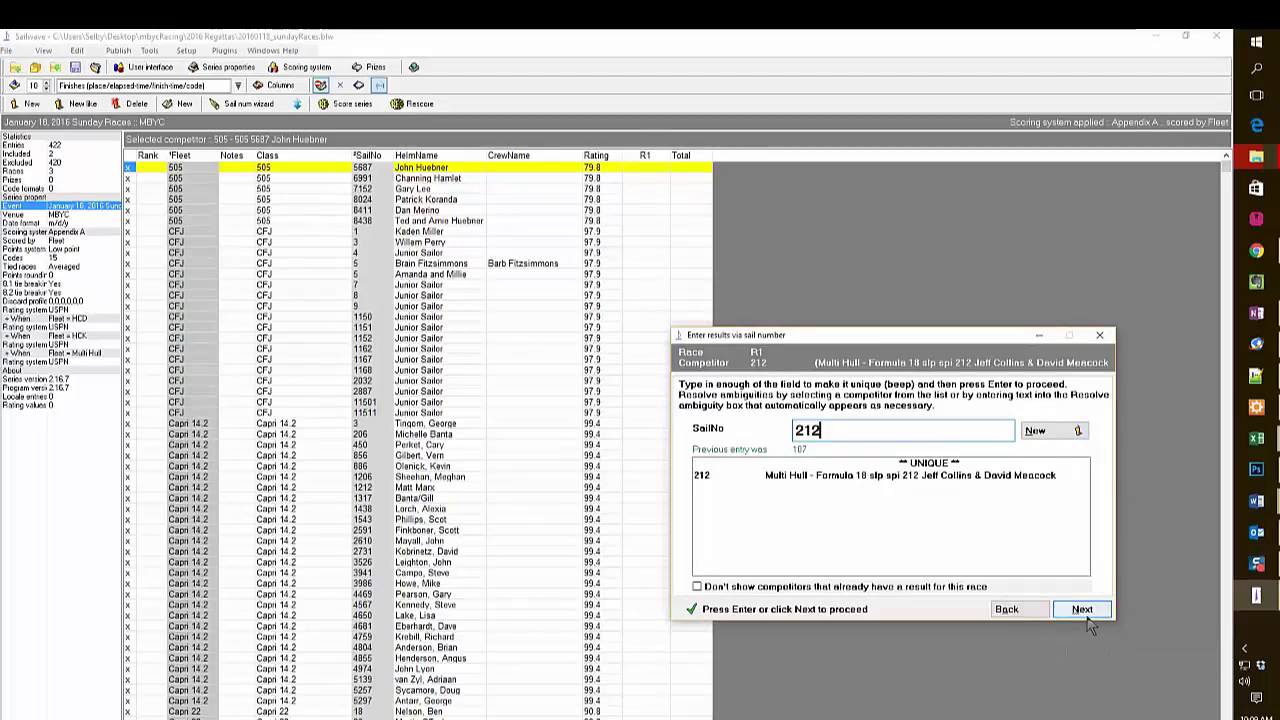
click(1090, 610)
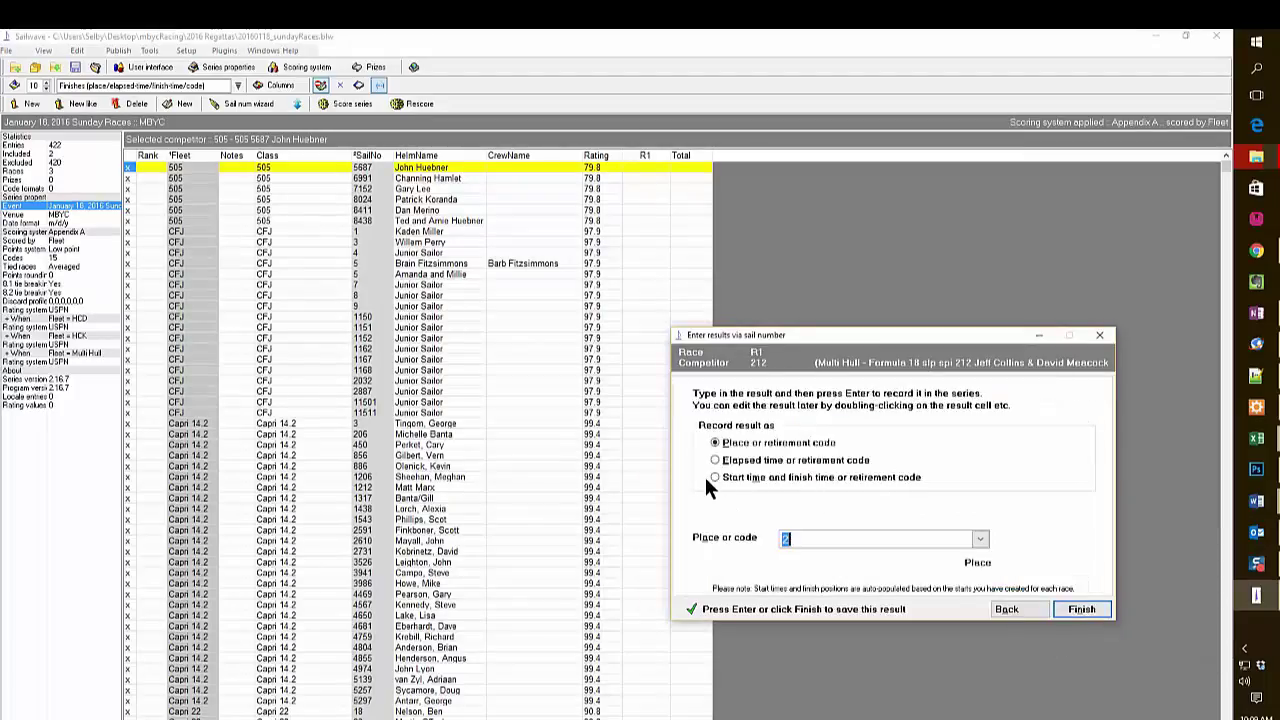
click(716, 477)
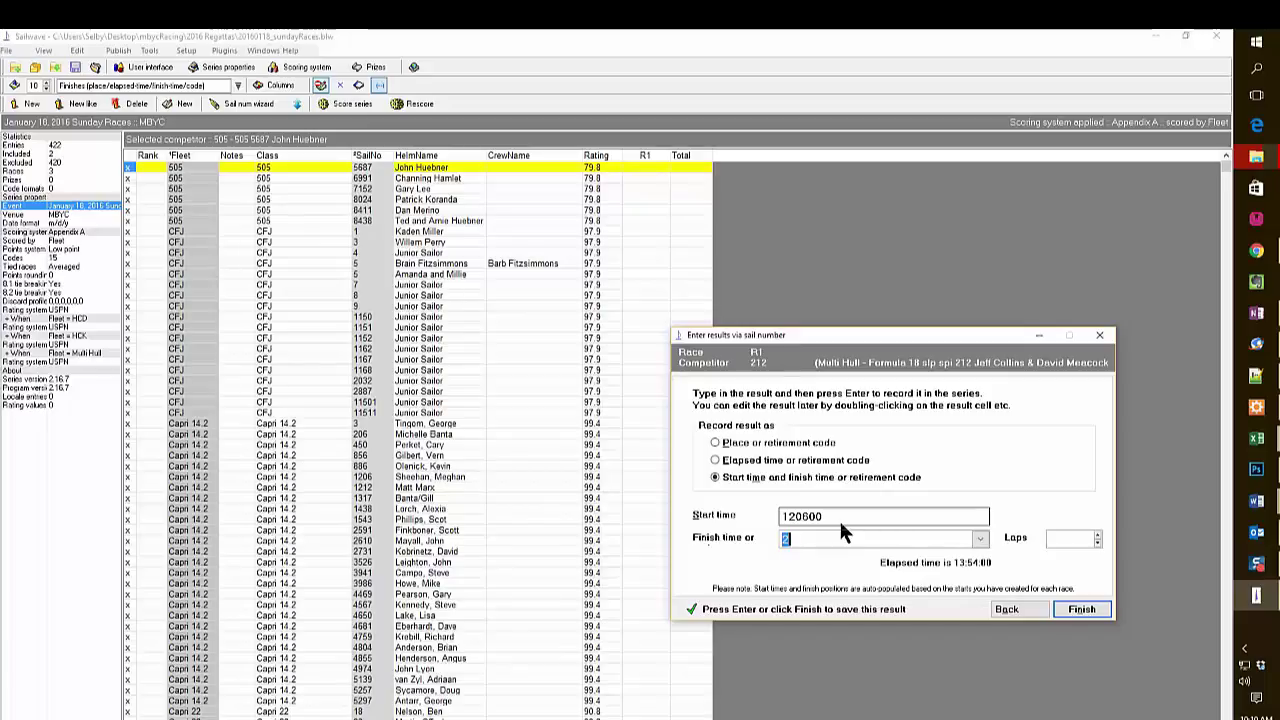
text(12)
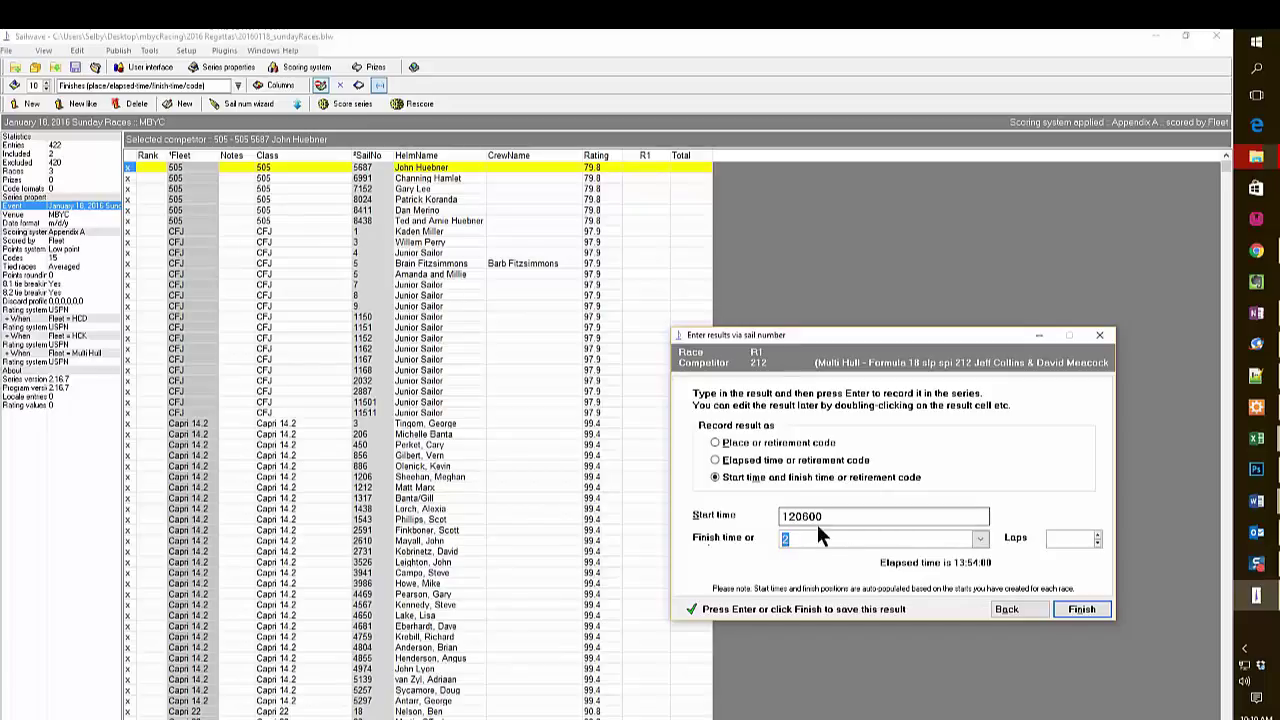
text(3)
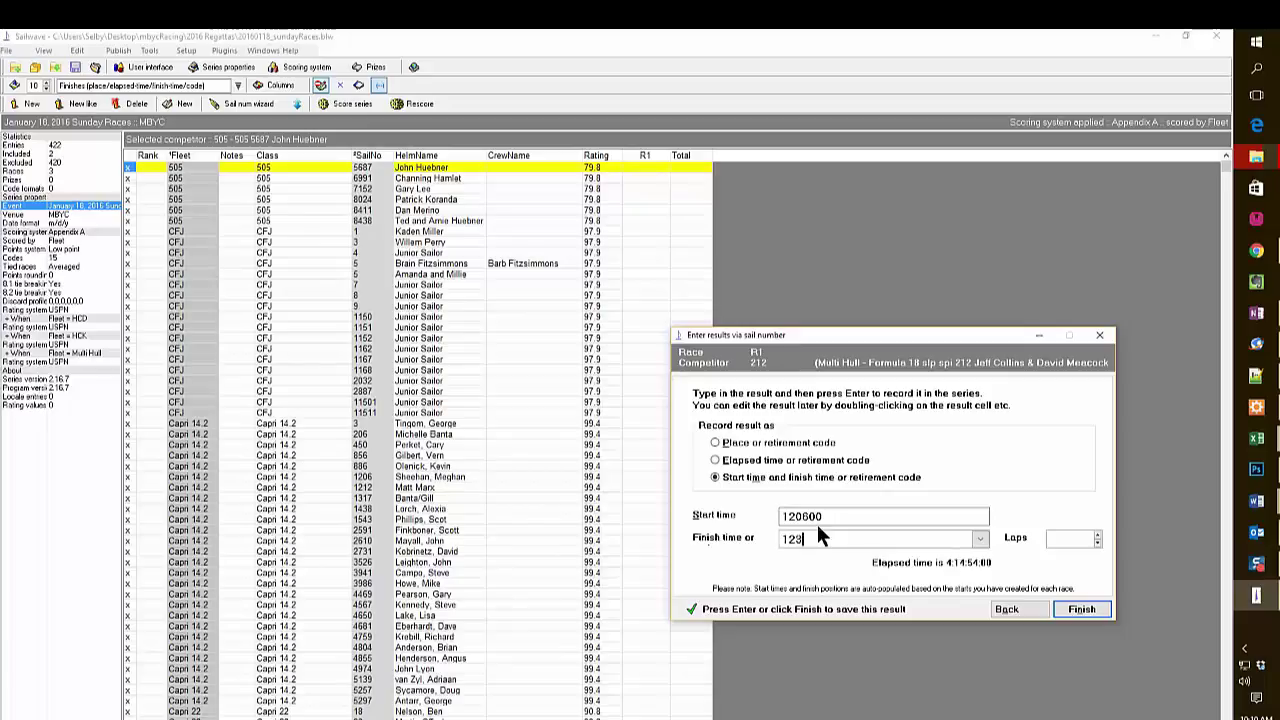
text(215)
click(1085, 611)
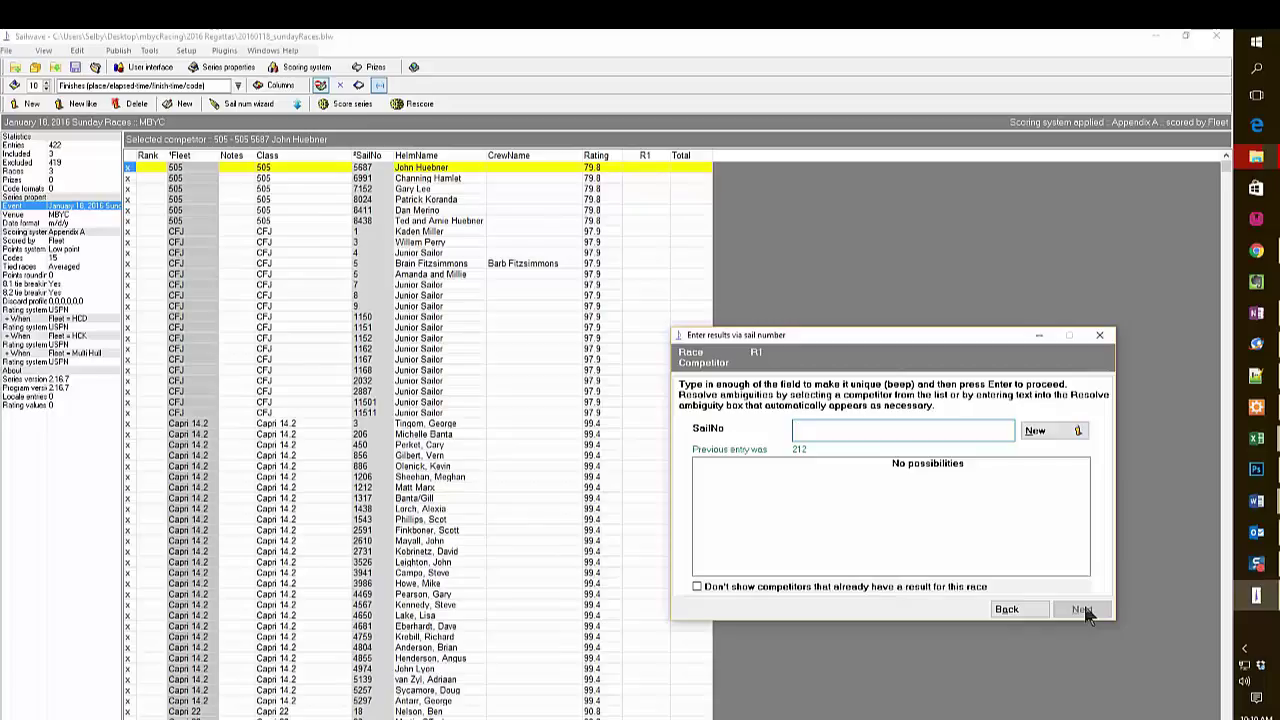
text(13)
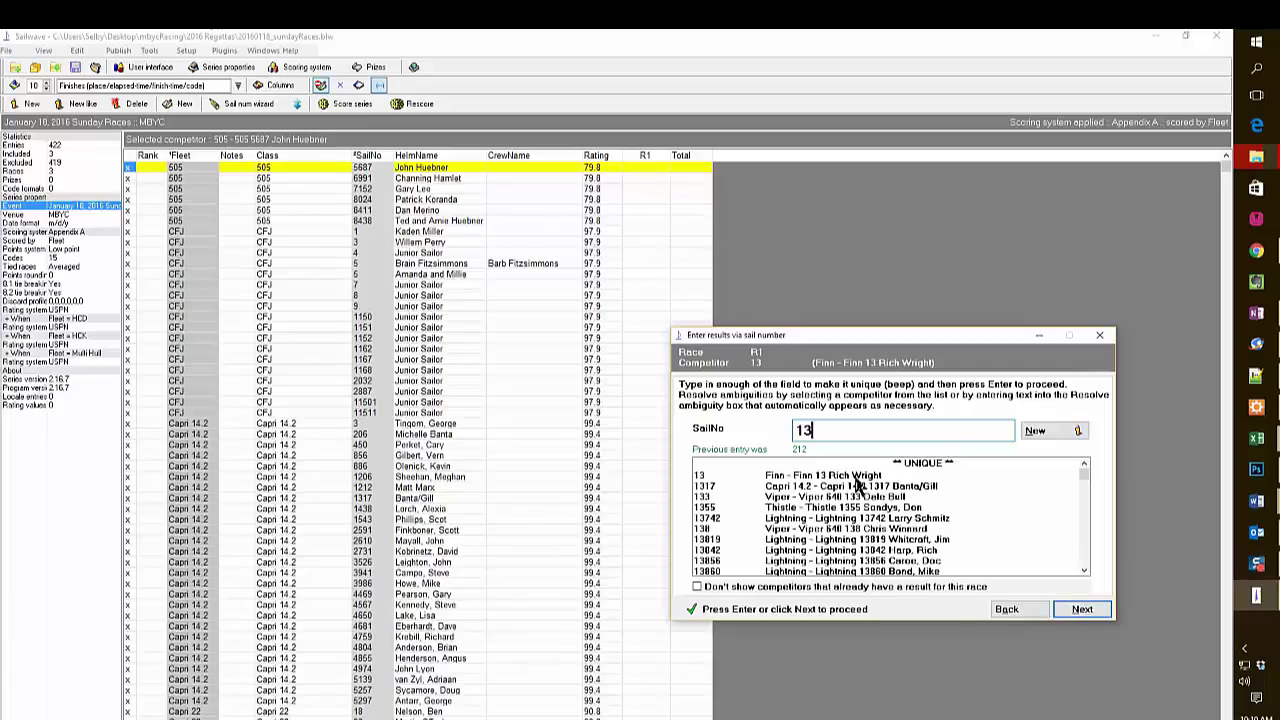
click(858, 476)
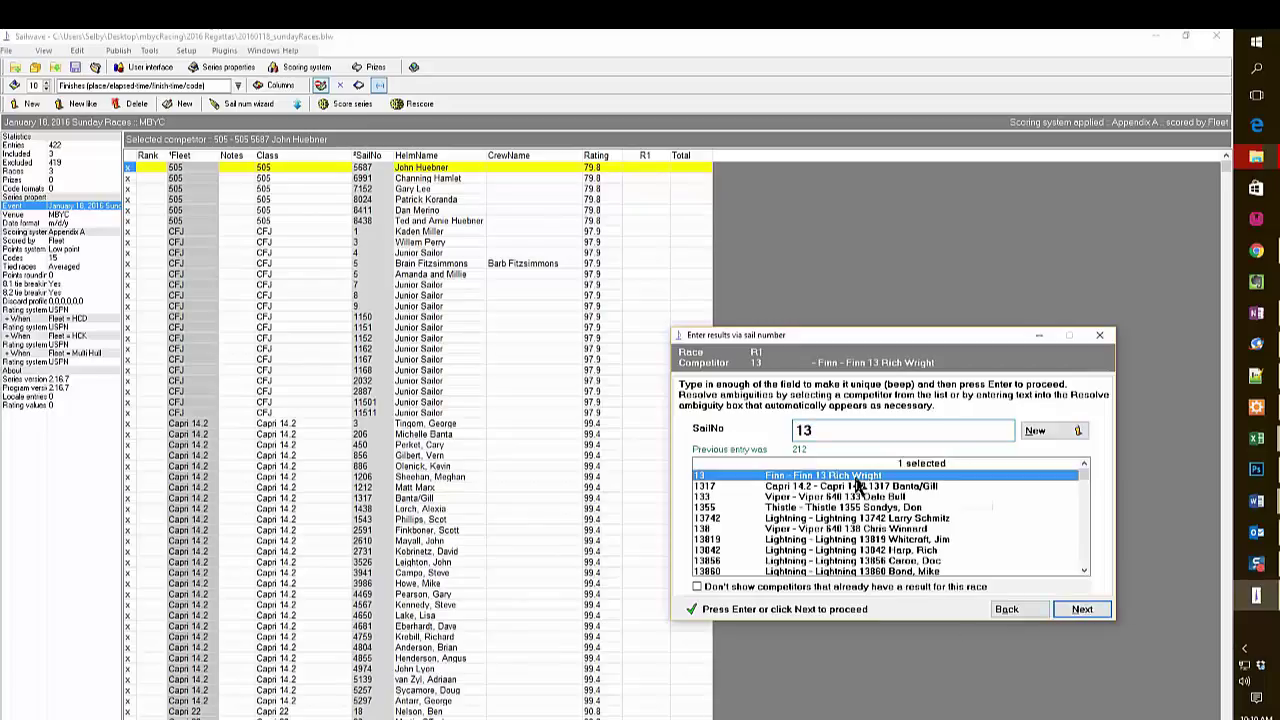
click(1084, 610)
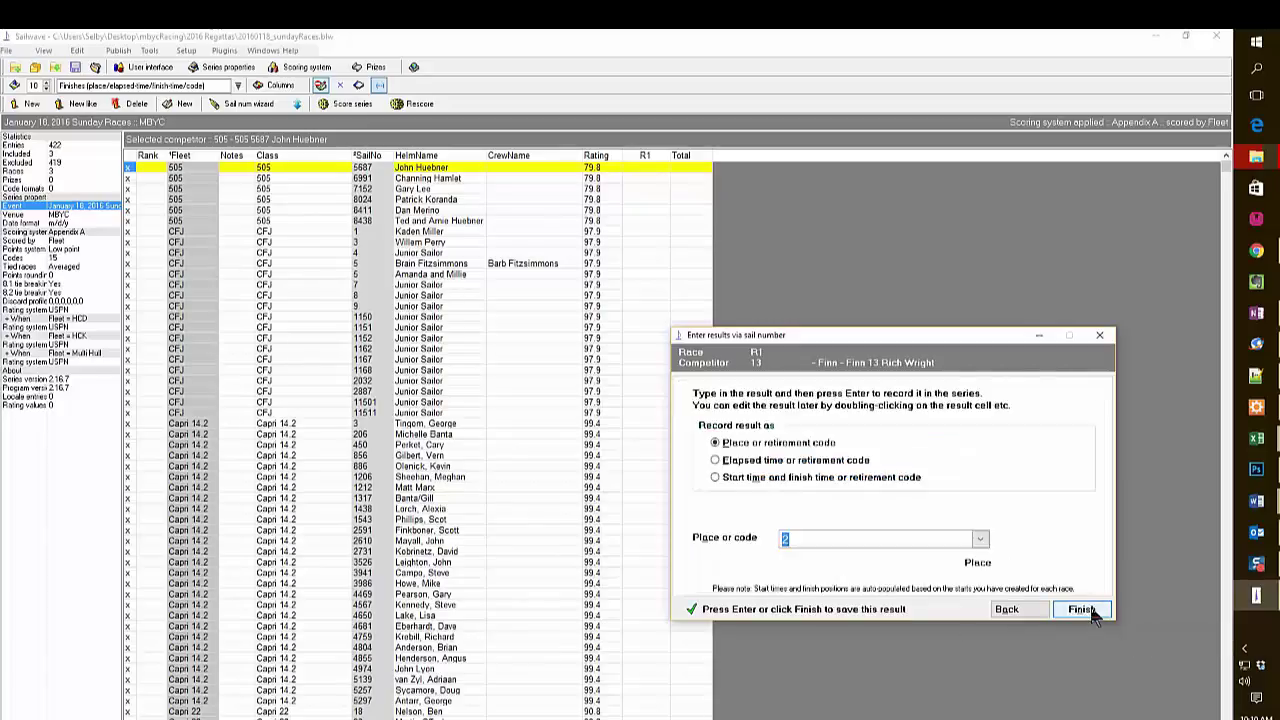
click(1085, 610)
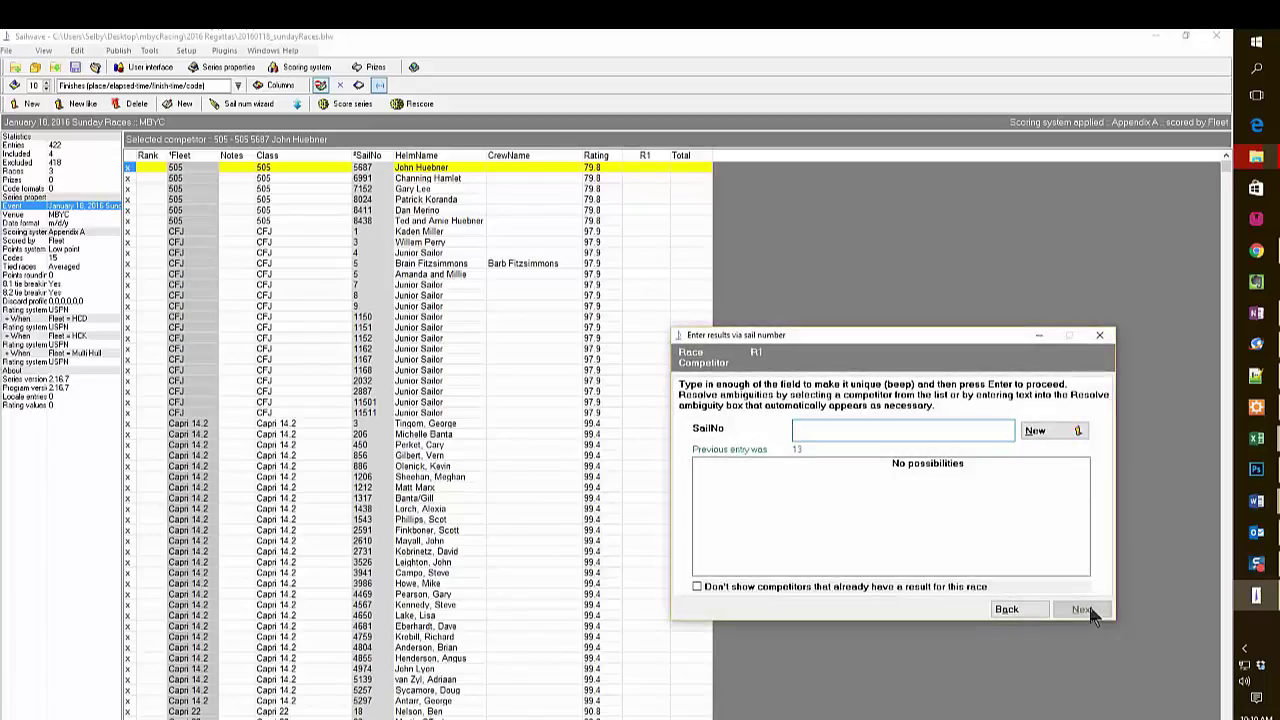
Record boat 356 finishing at 123615 on elapsed time, then boat 154099's place.
text(356)
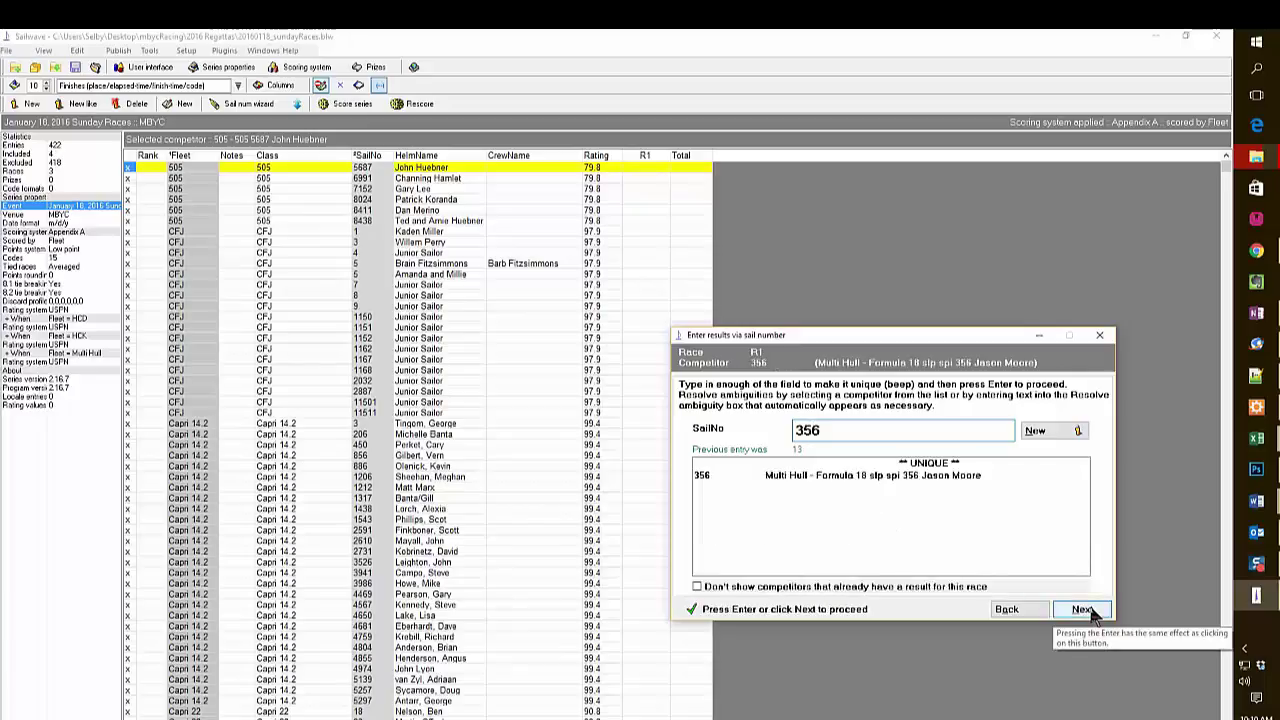
click(1084, 610)
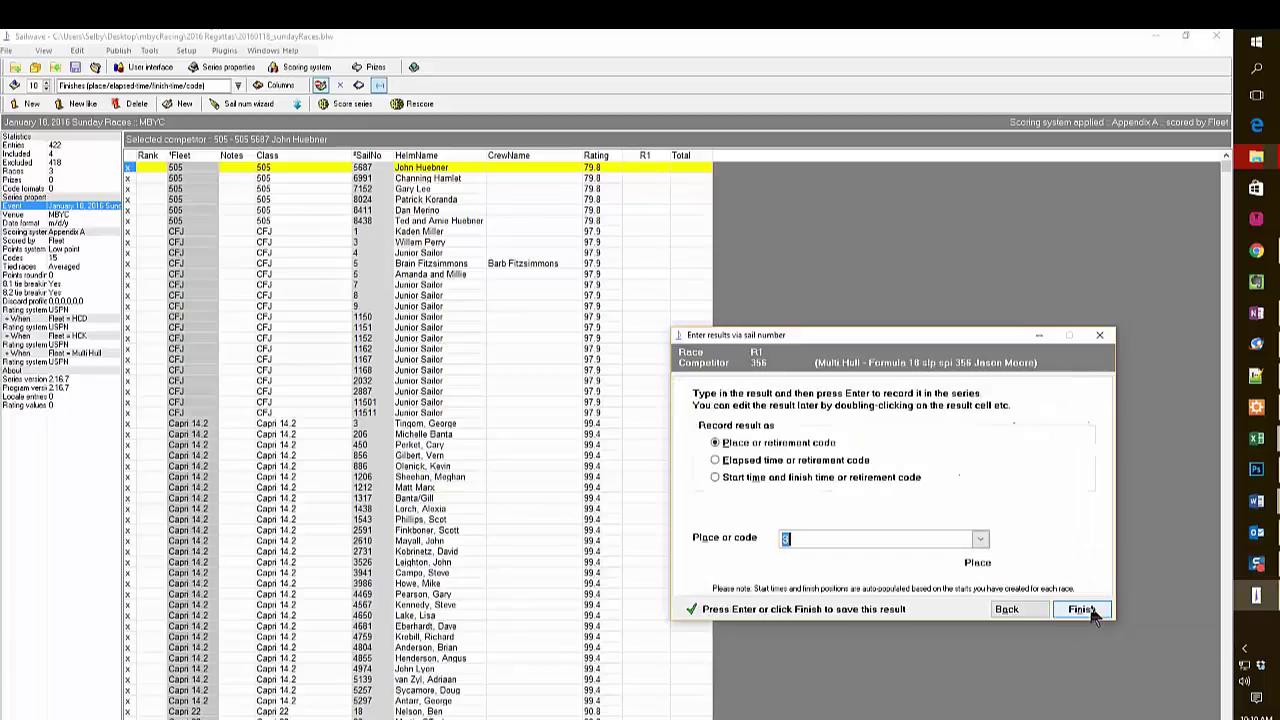
click(715, 478)
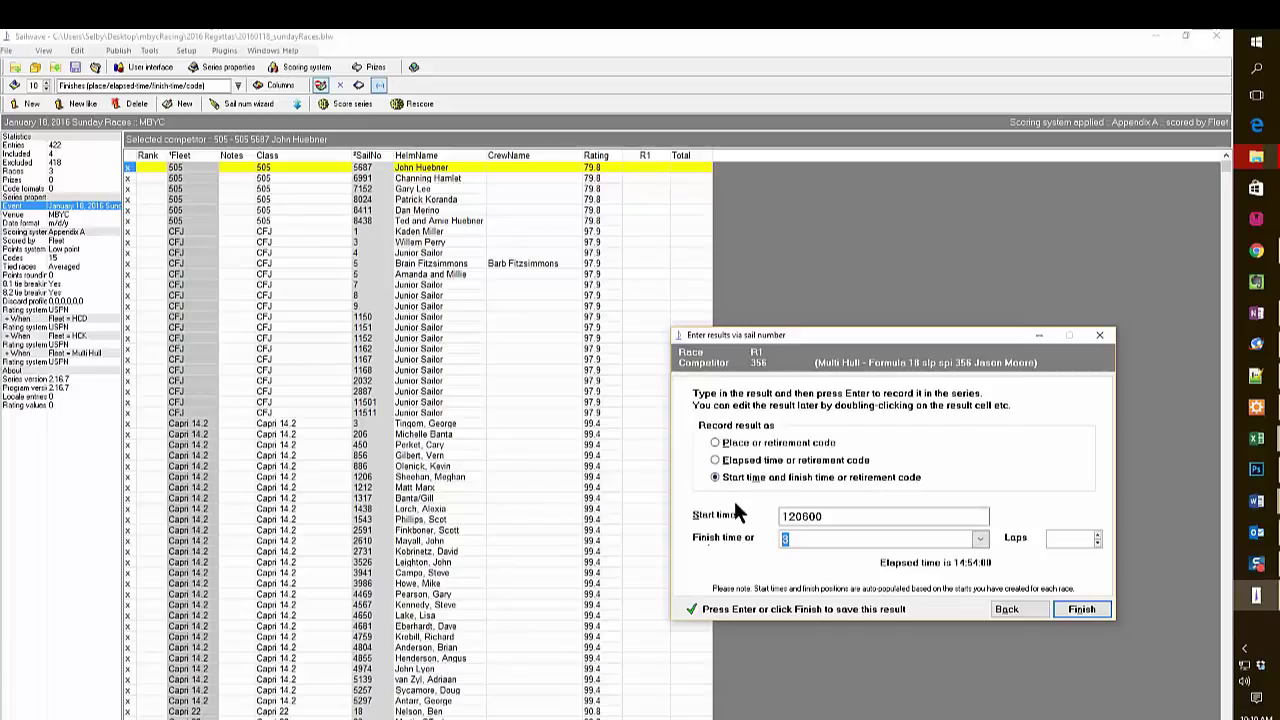
text(123615)
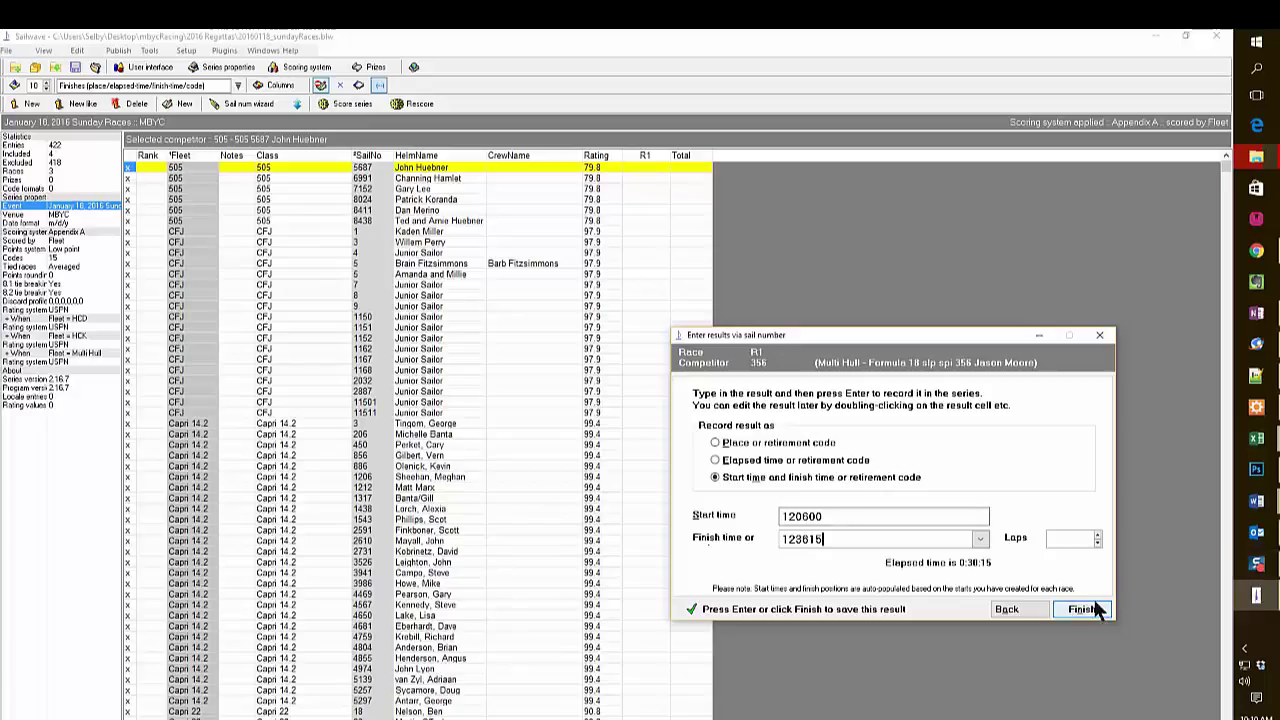
click(1082, 609)
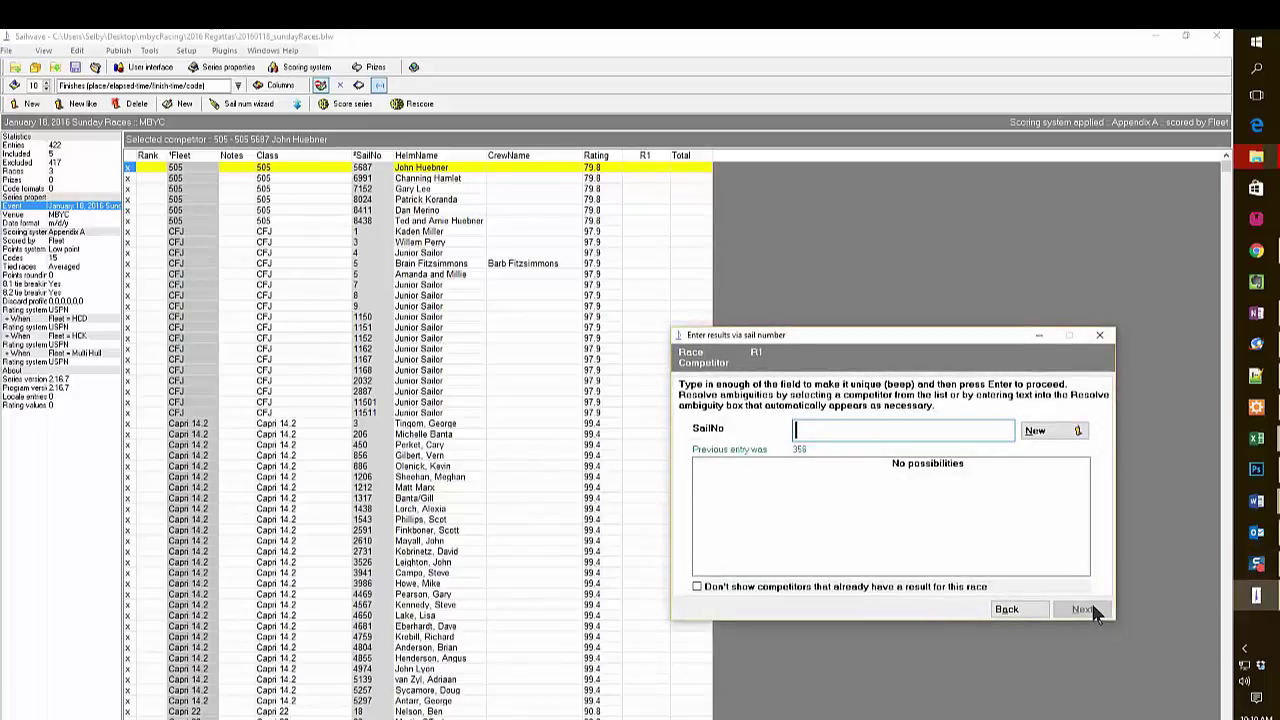
text(154099)
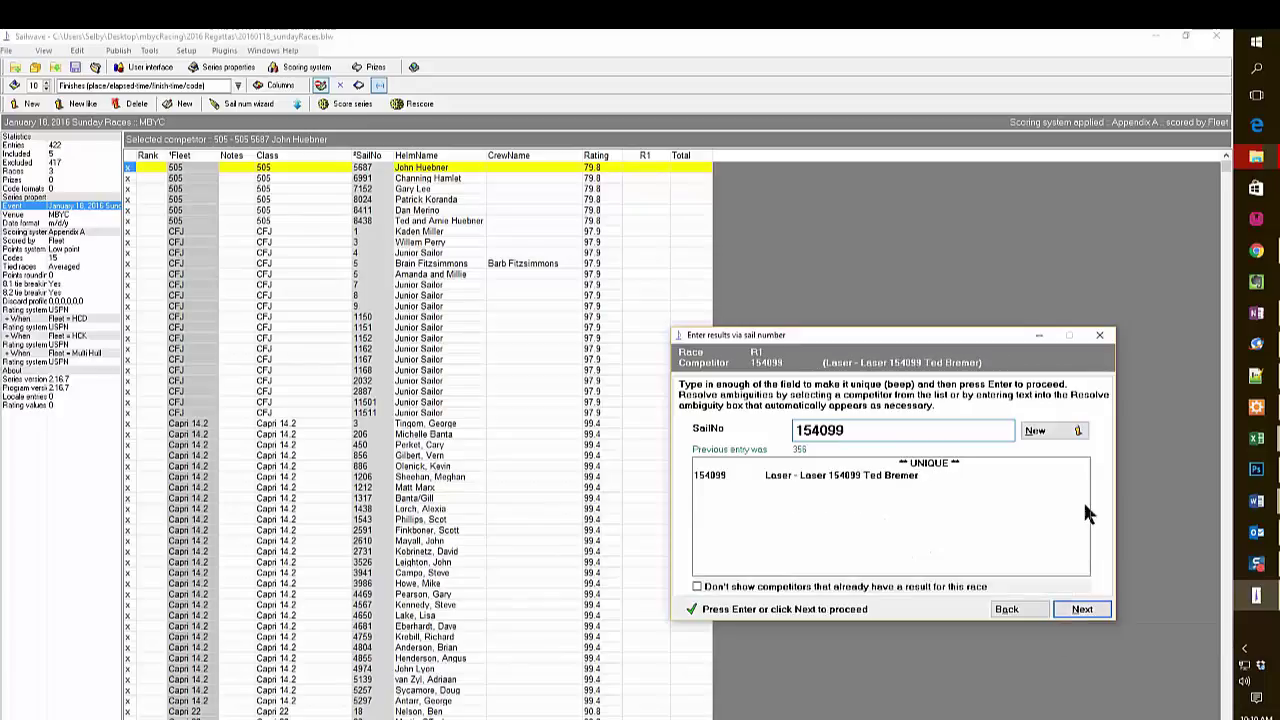
click(1082, 609)
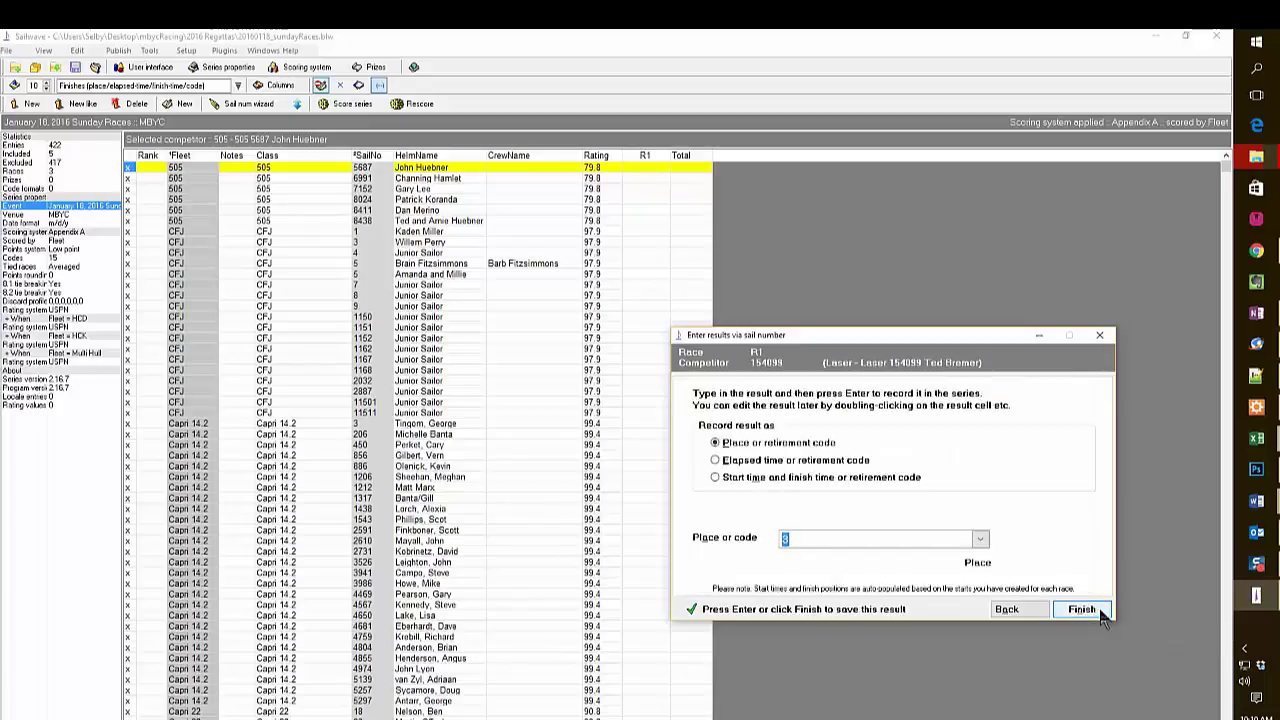
click(1100, 613)
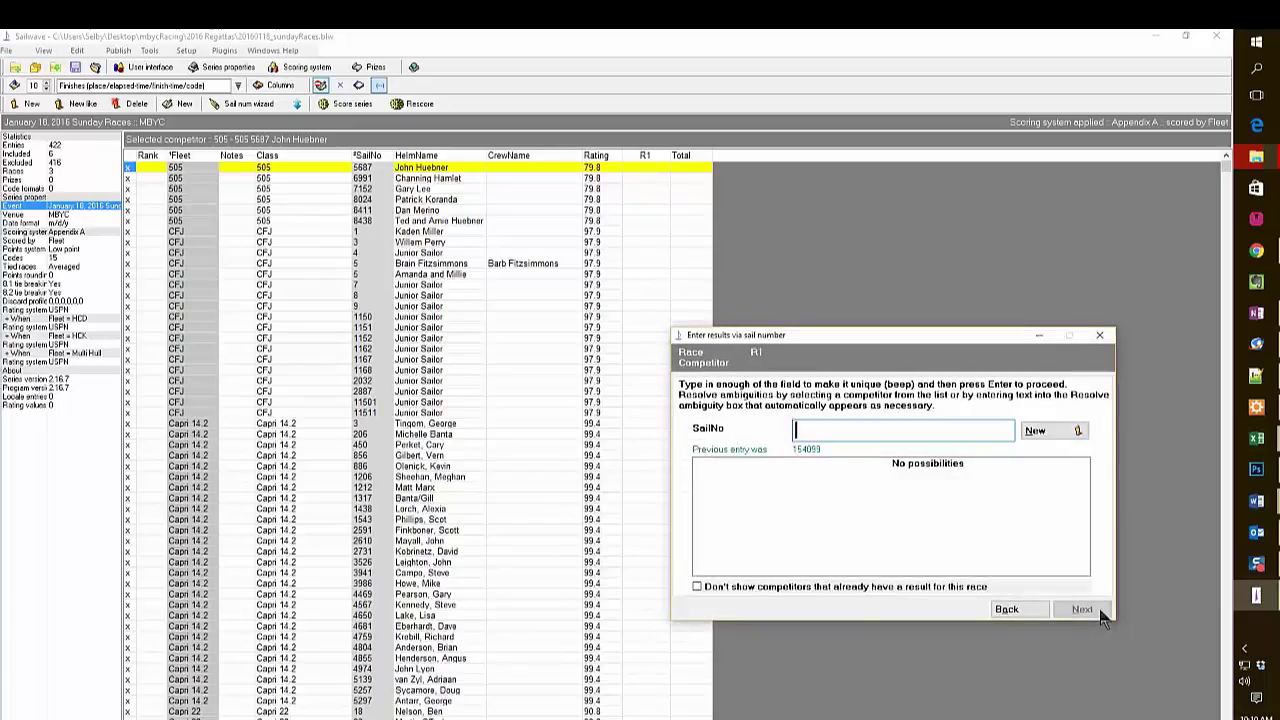
Record places for Finn 66 and Finn 333, and multihull 861 finishing at 124002.
text(66)
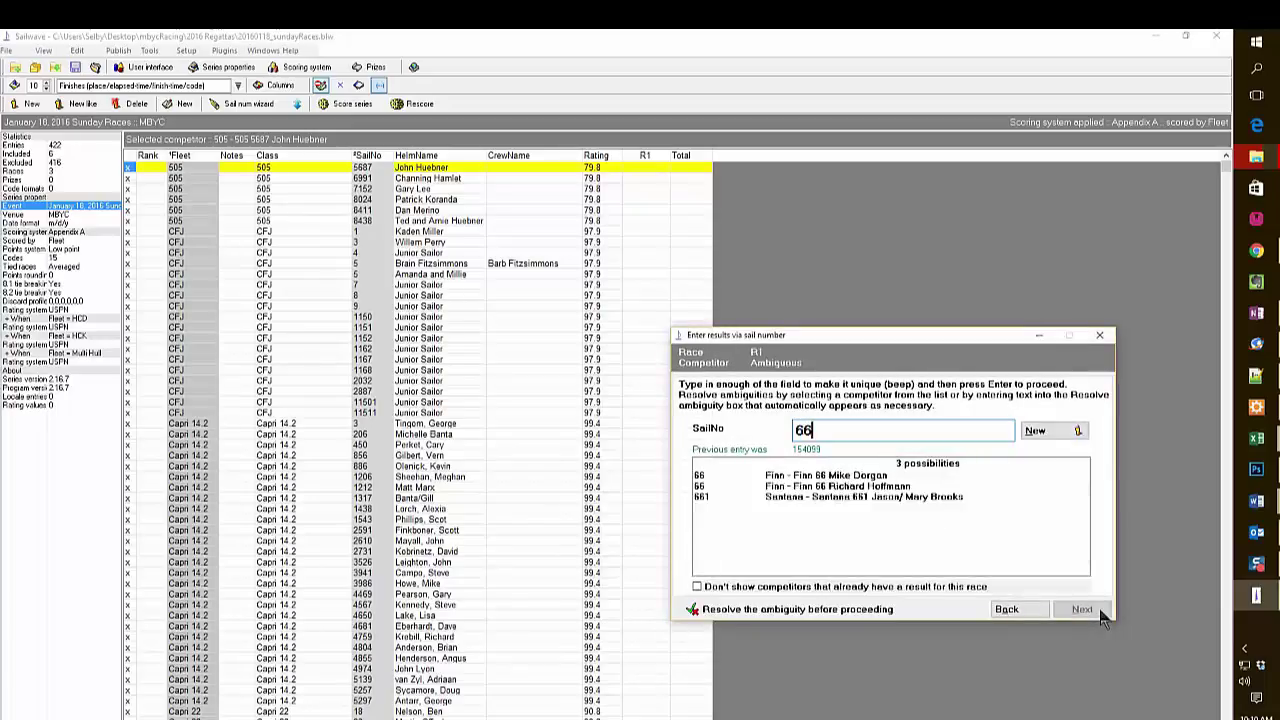
click(818, 479)
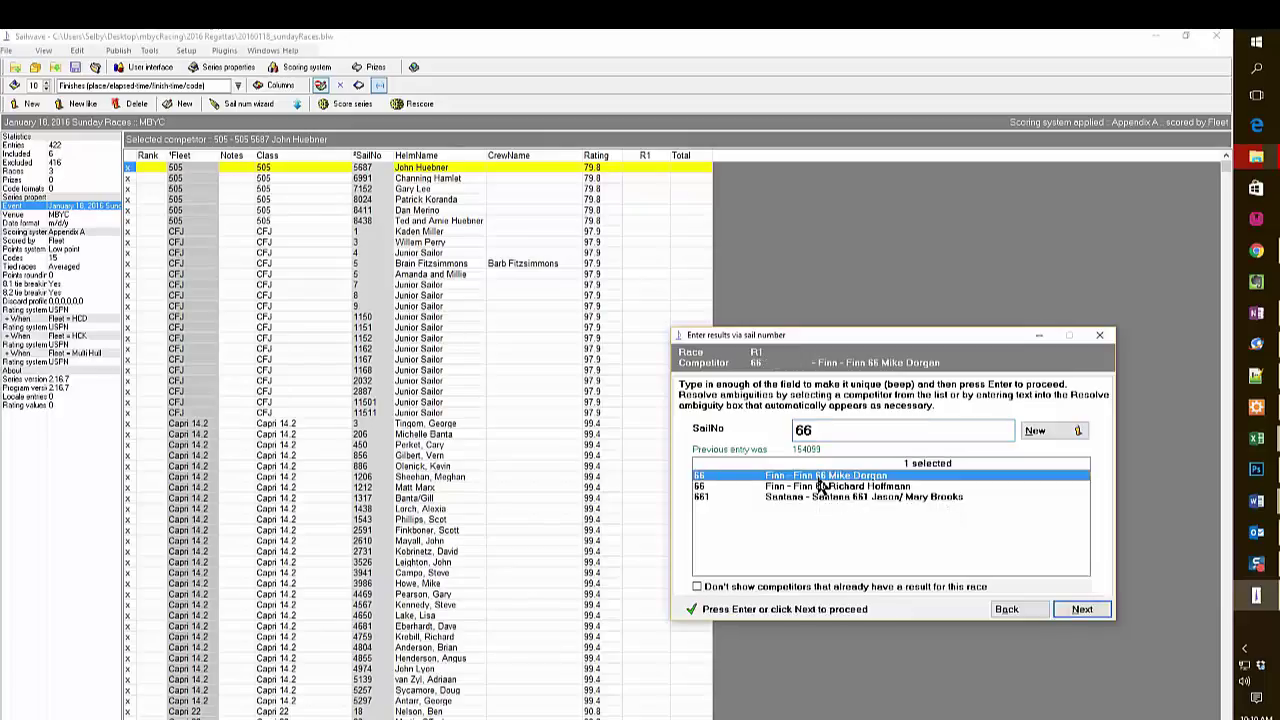
click(1082, 609)
click(1085, 612)
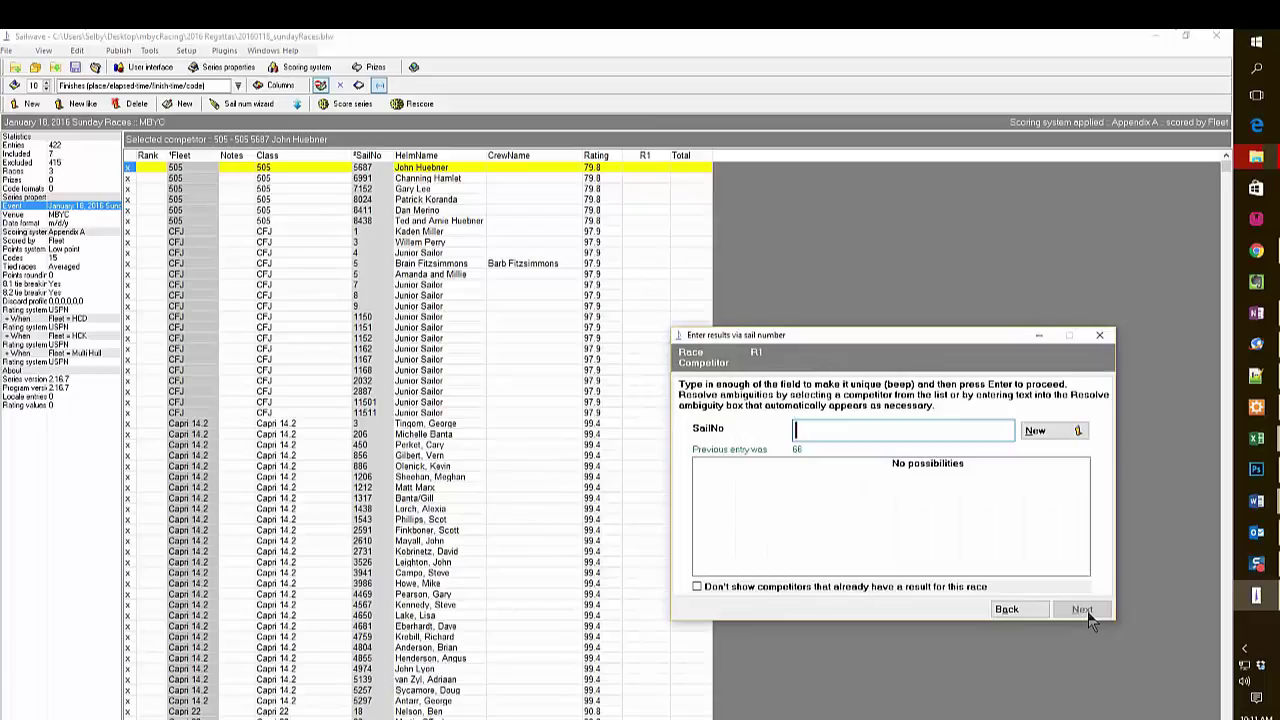
text(333)
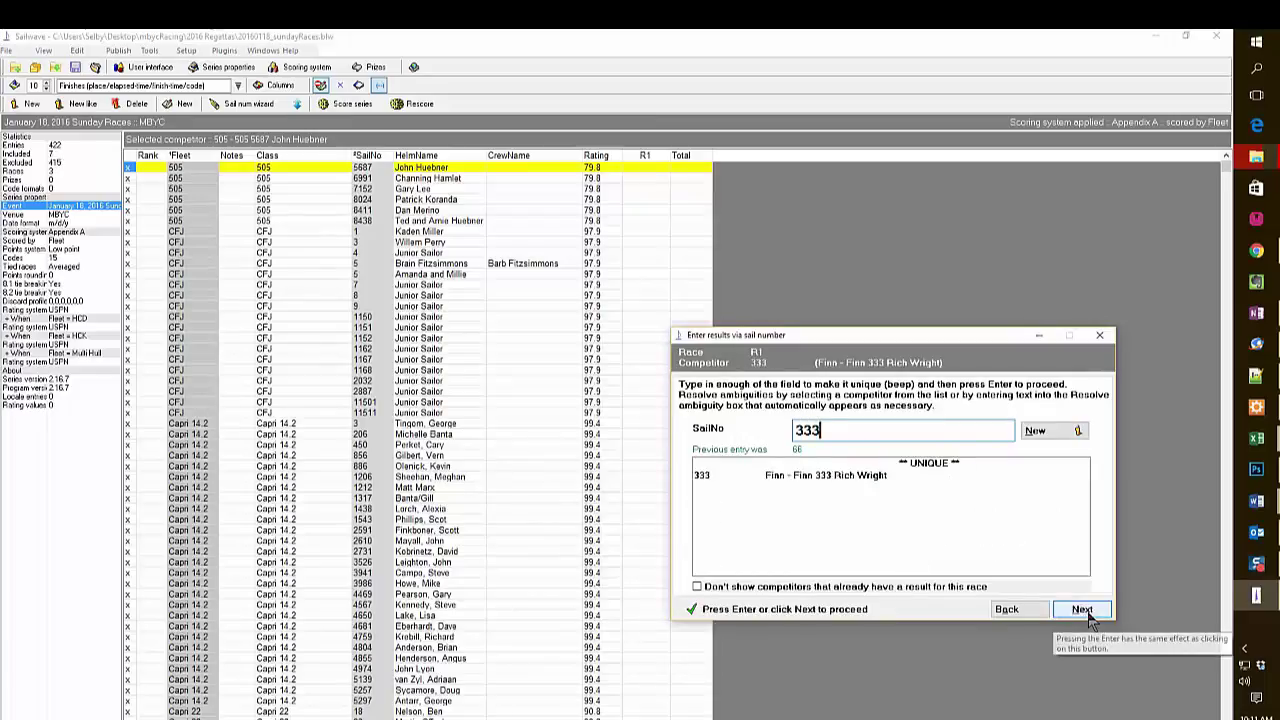
click(1090, 612)
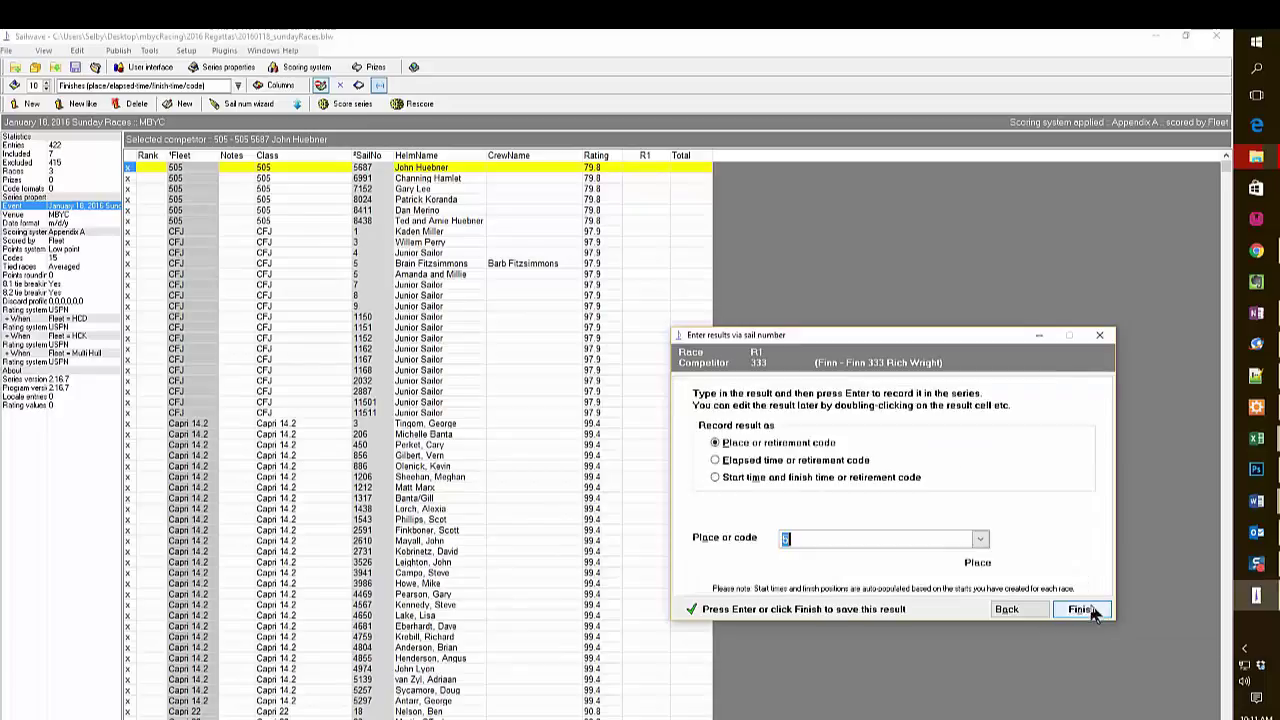
click(1083, 610)
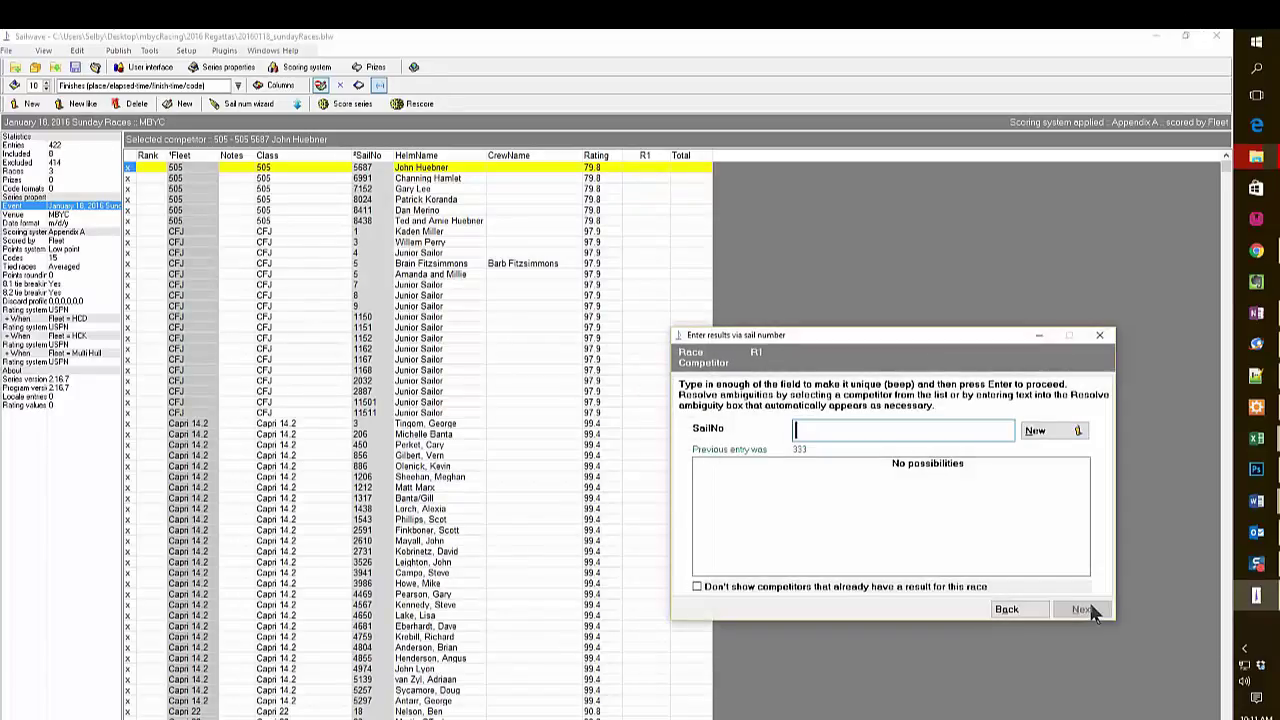
text(861)
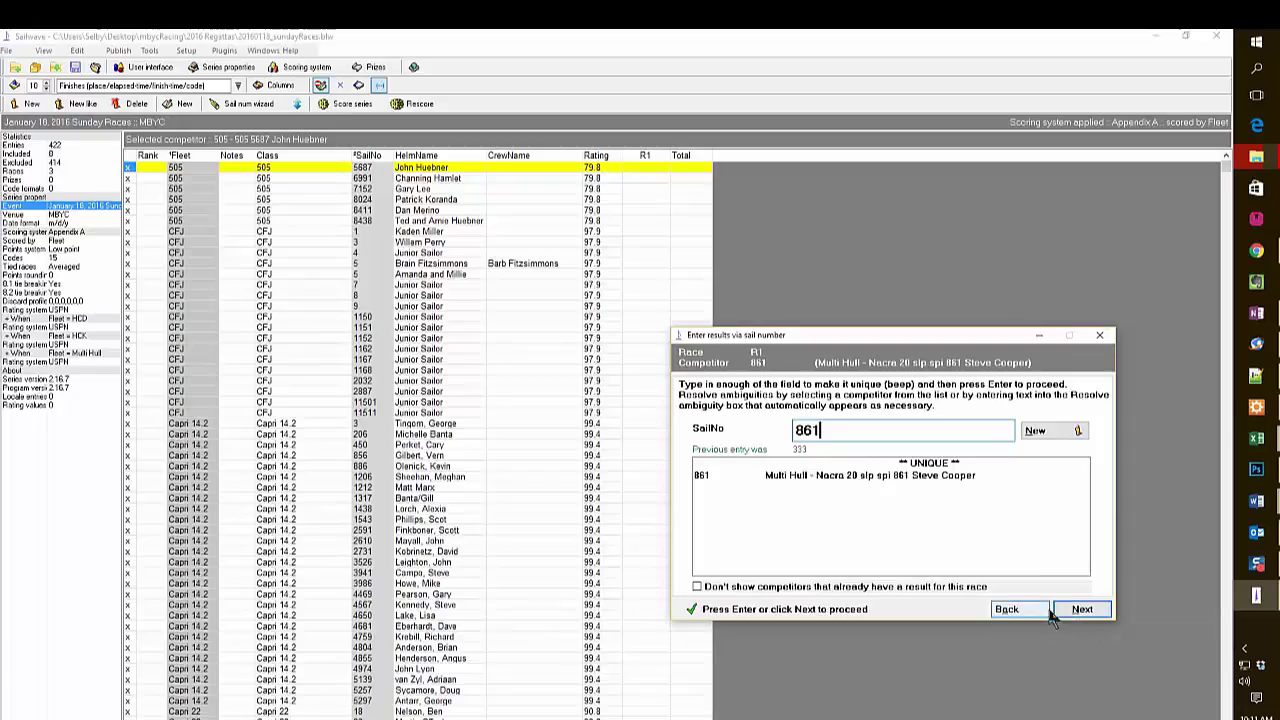
click(1080, 609)
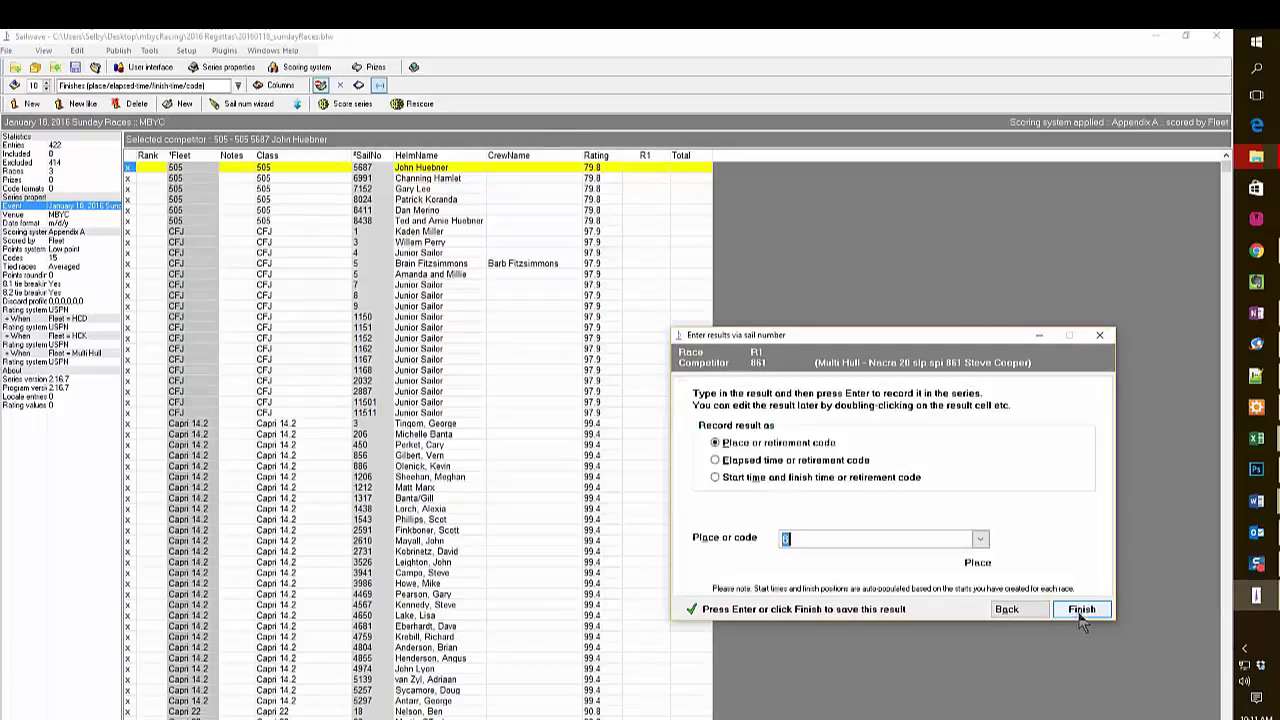
click(715, 478)
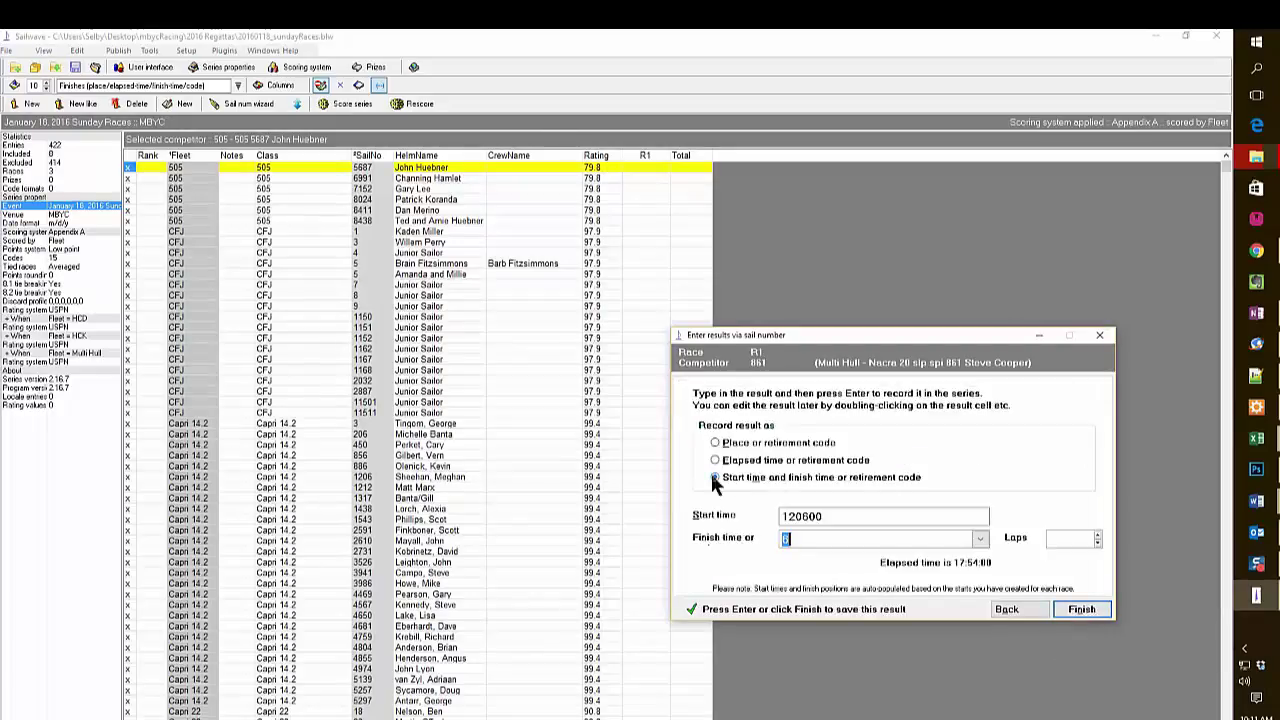
text(124002)
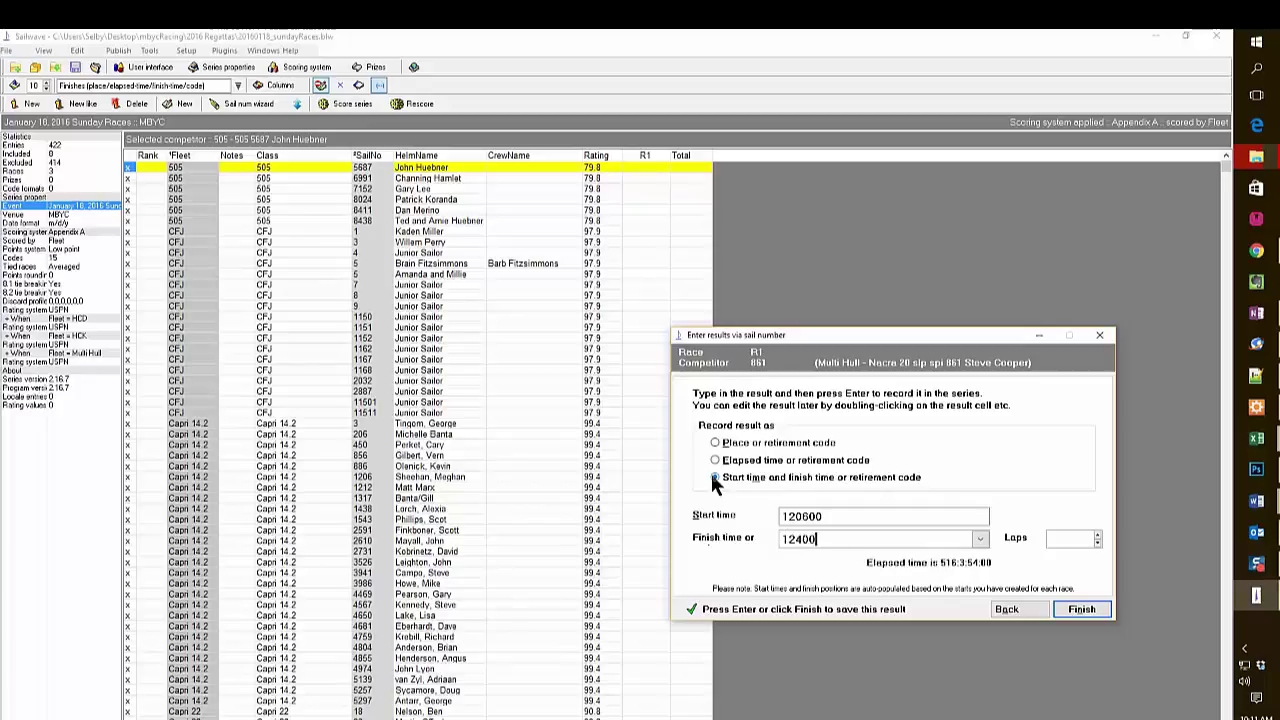
click(1084, 609)
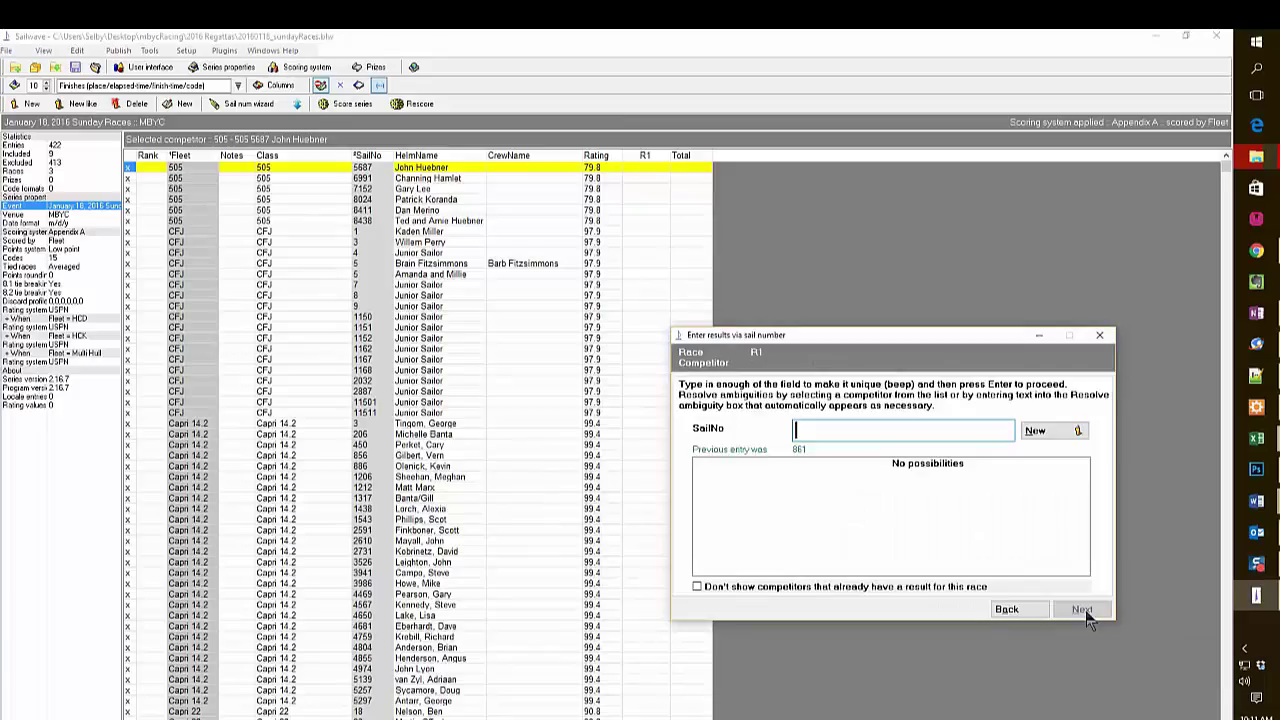
Create new competitor 166140 and give it 6th place in race 1.
text(166)
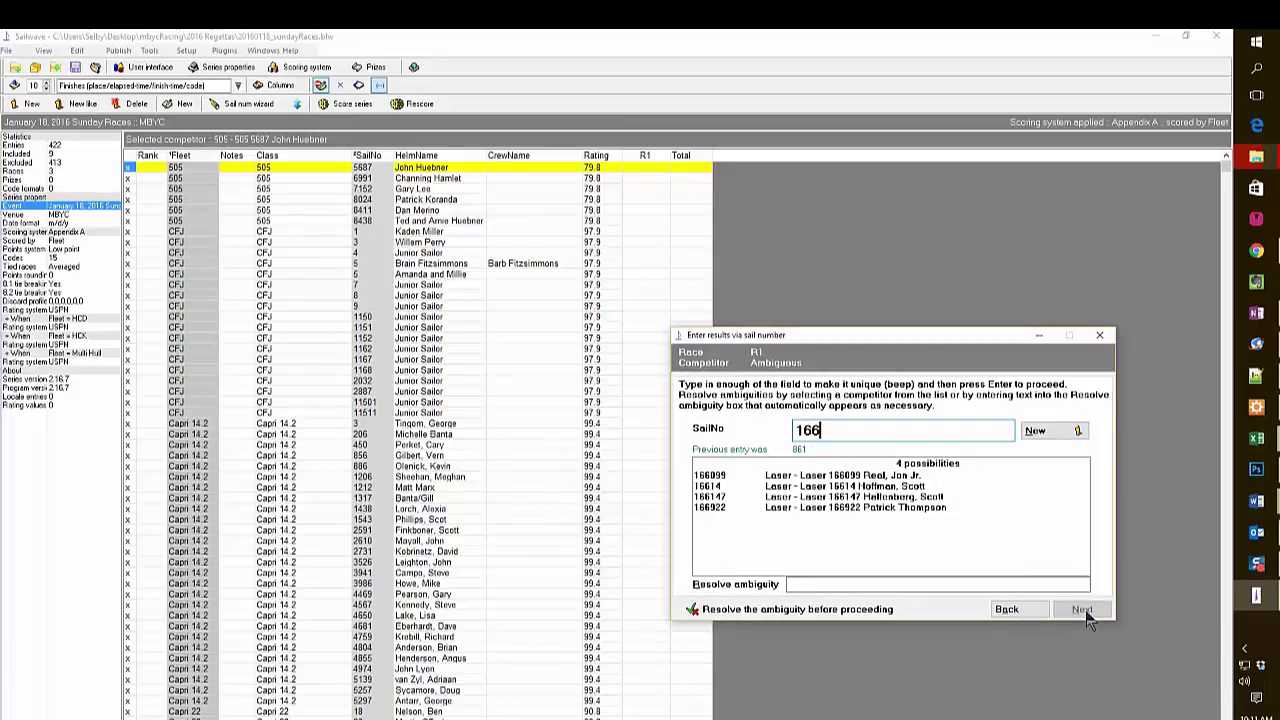
text(140)
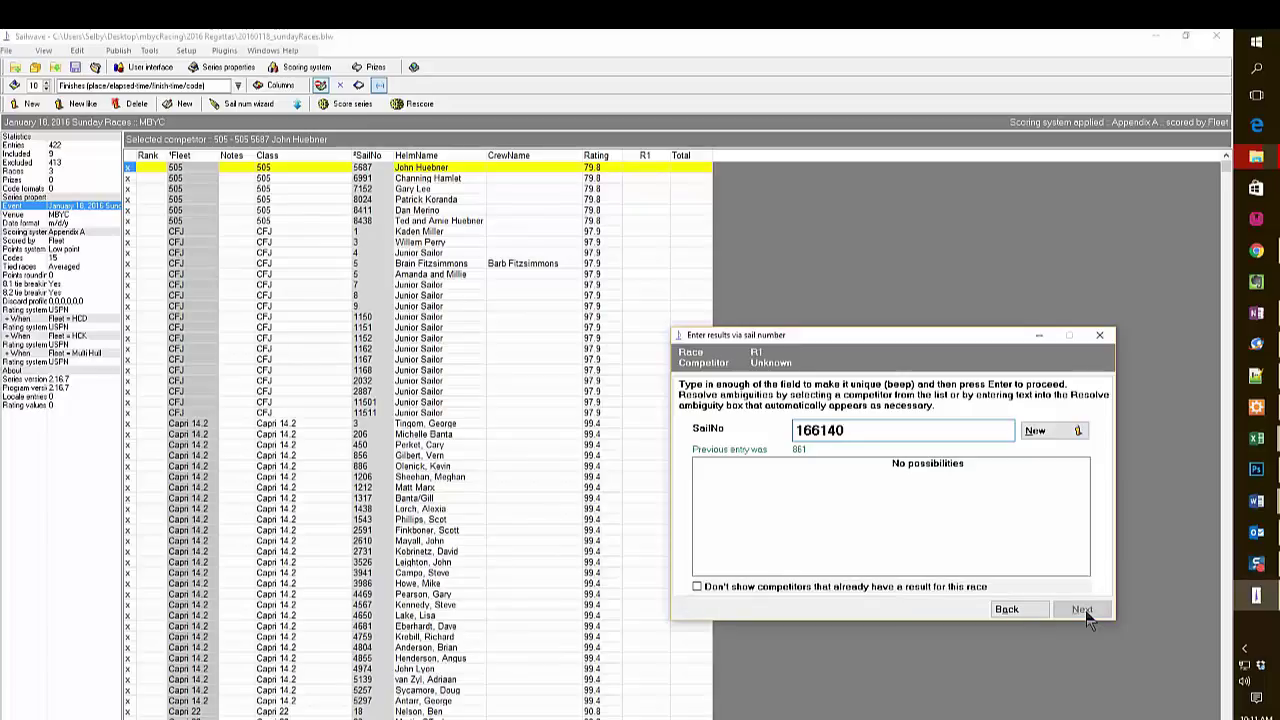
click(1057, 430)
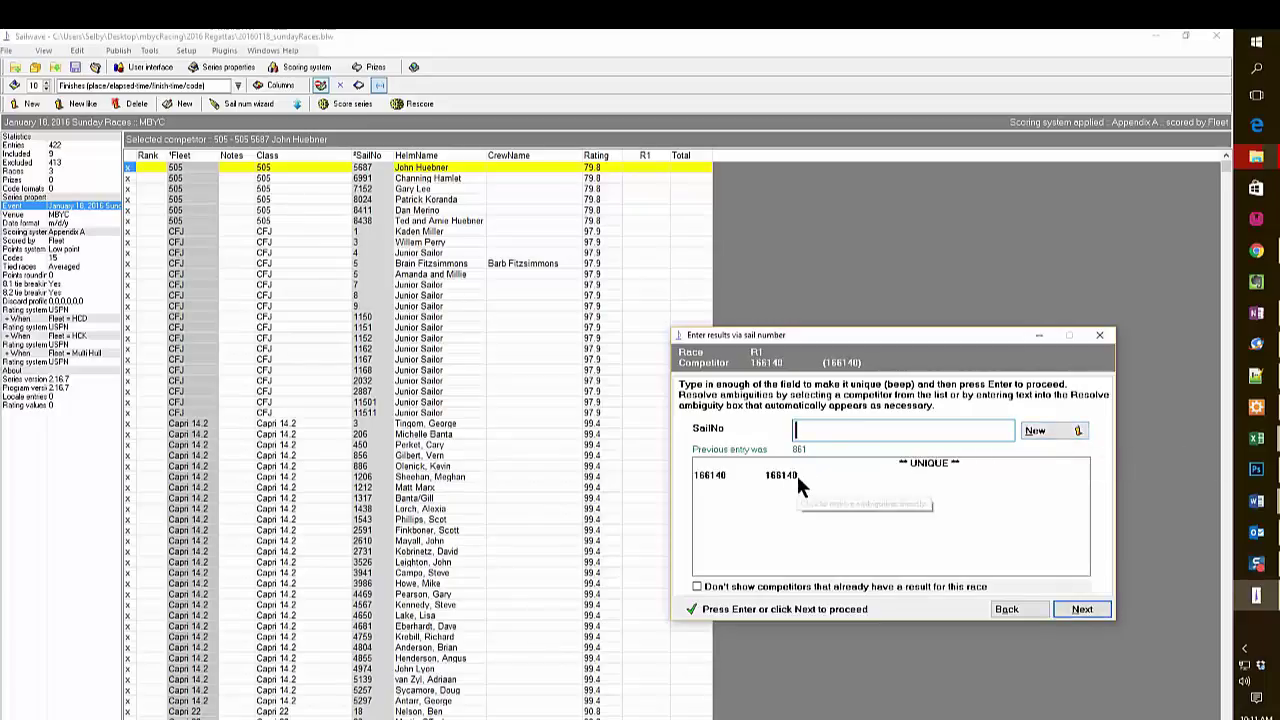
click(1080, 609)
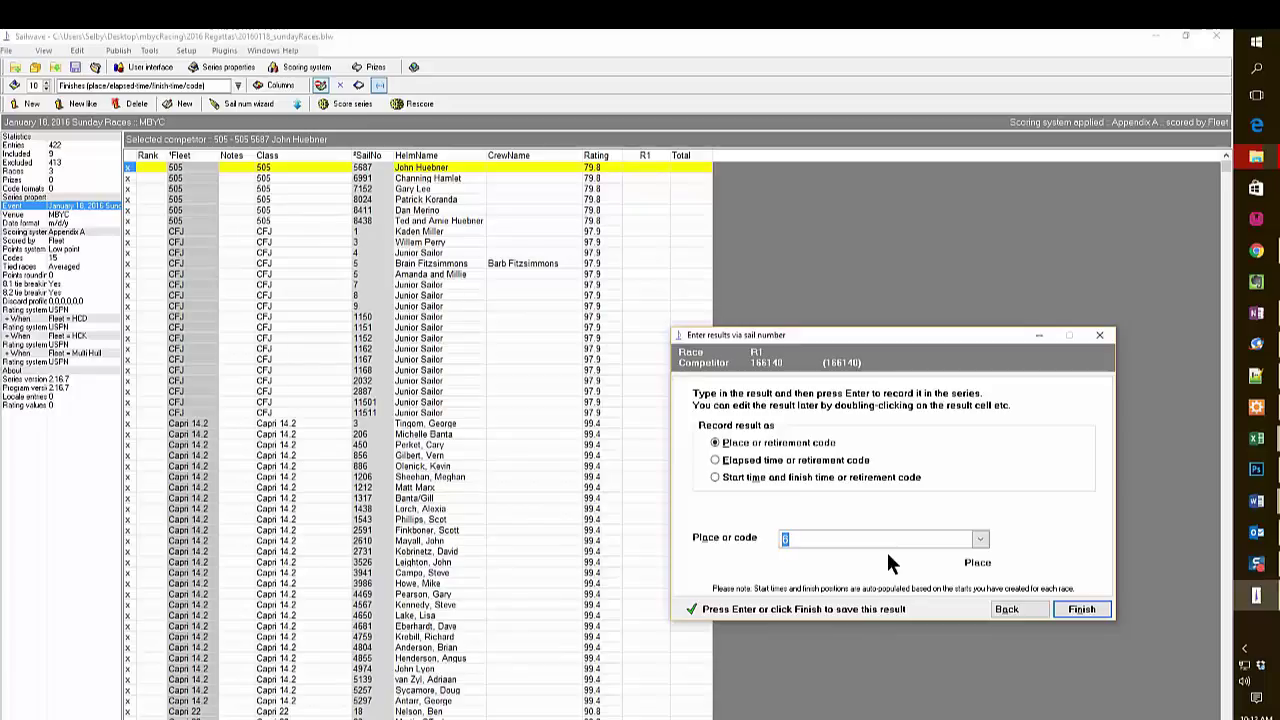
click(1085, 610)
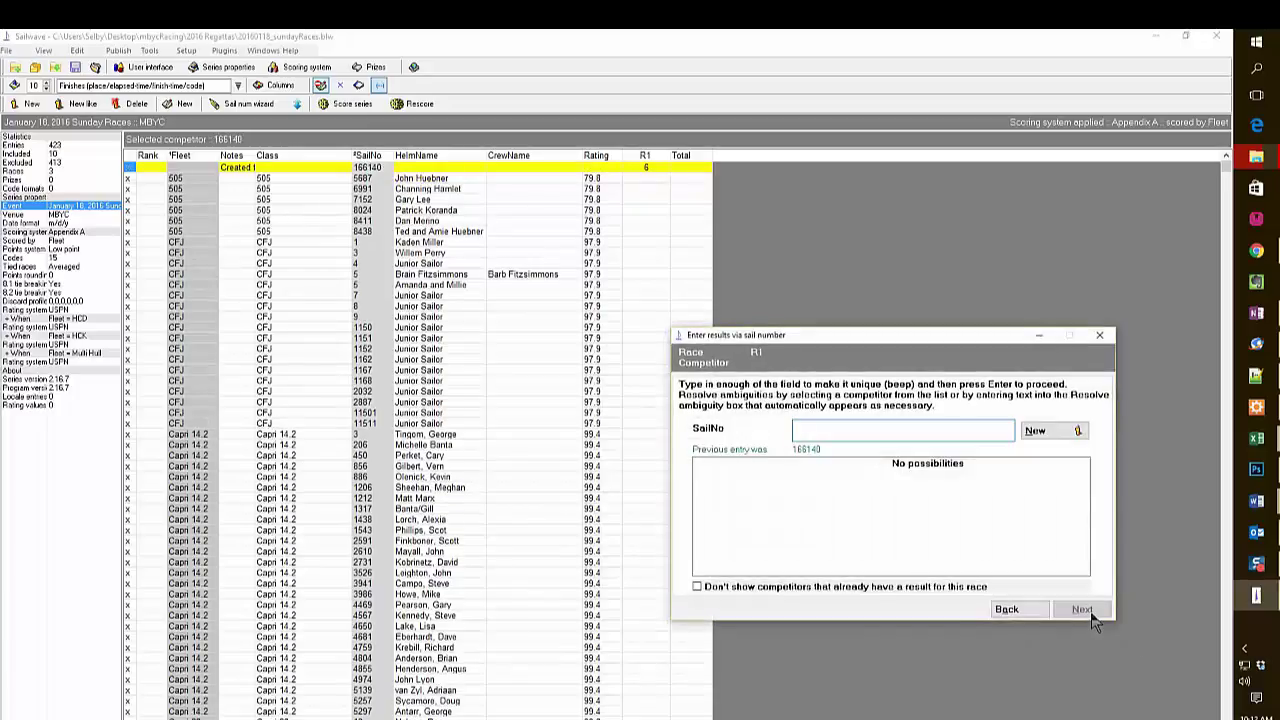
Create a new sail 450 separate from the Capri 450 and give it 7th place in race 1.
text(450)
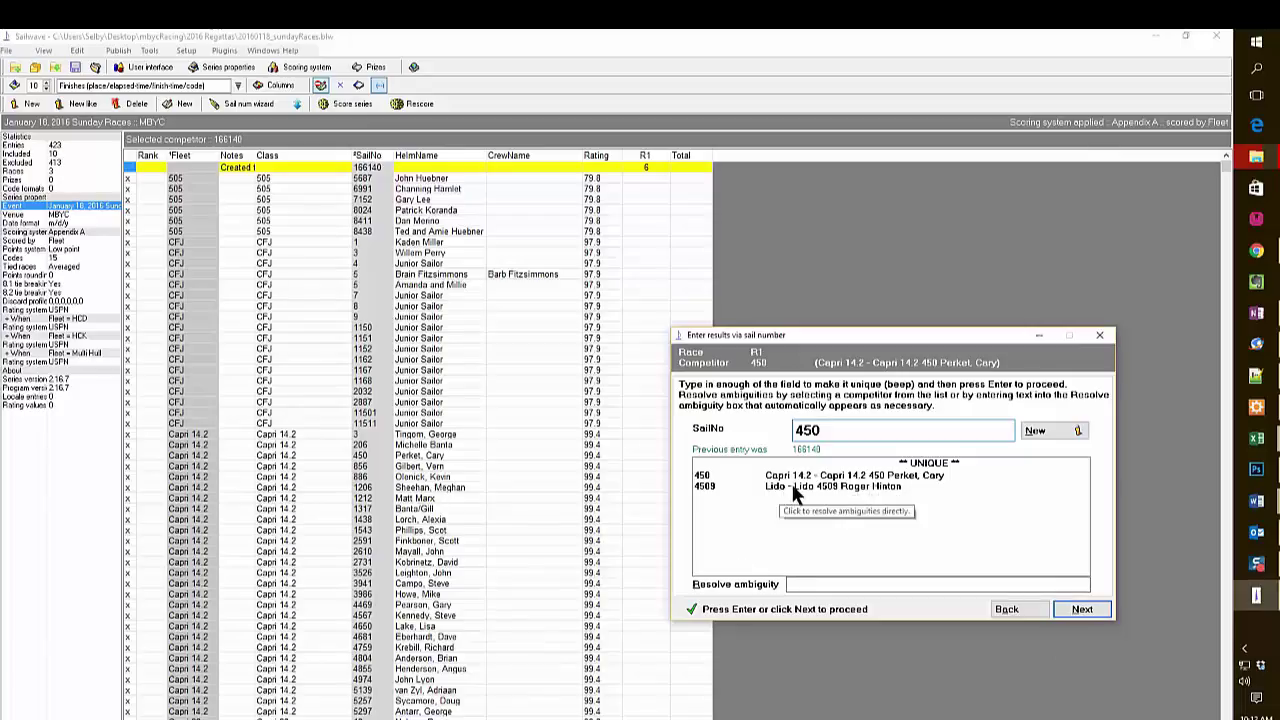
click(1045, 430)
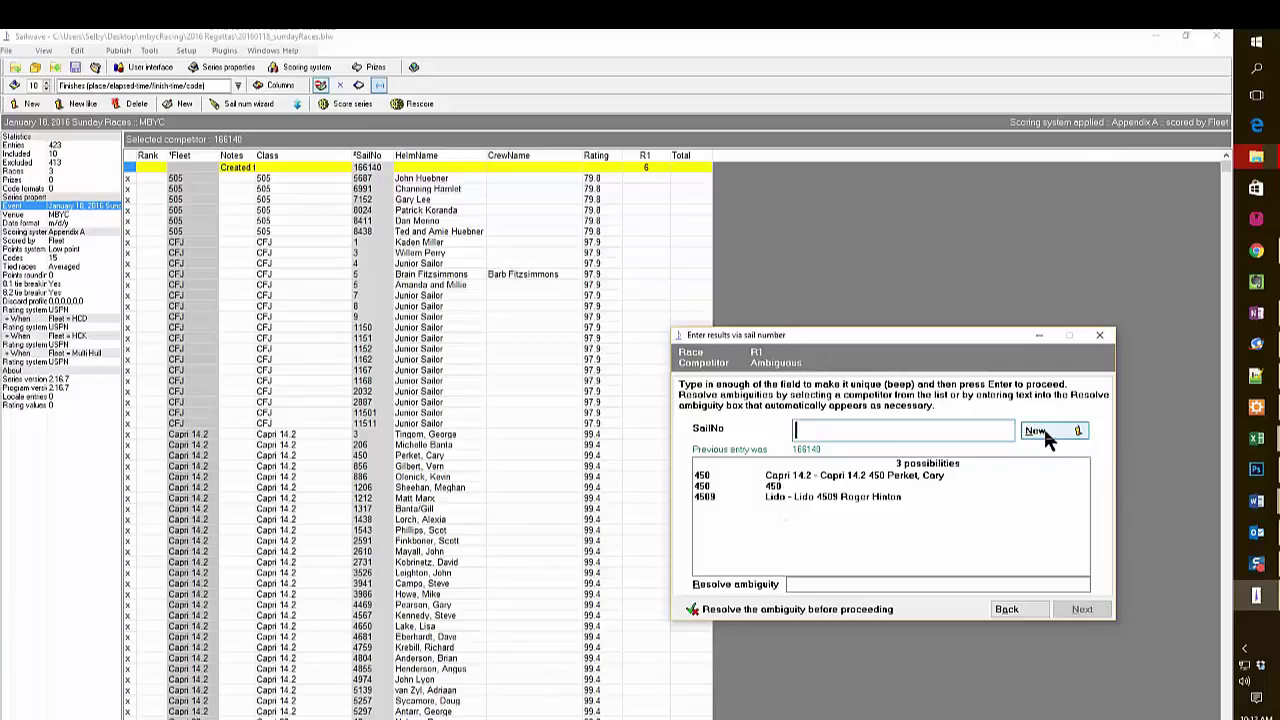
click(785, 488)
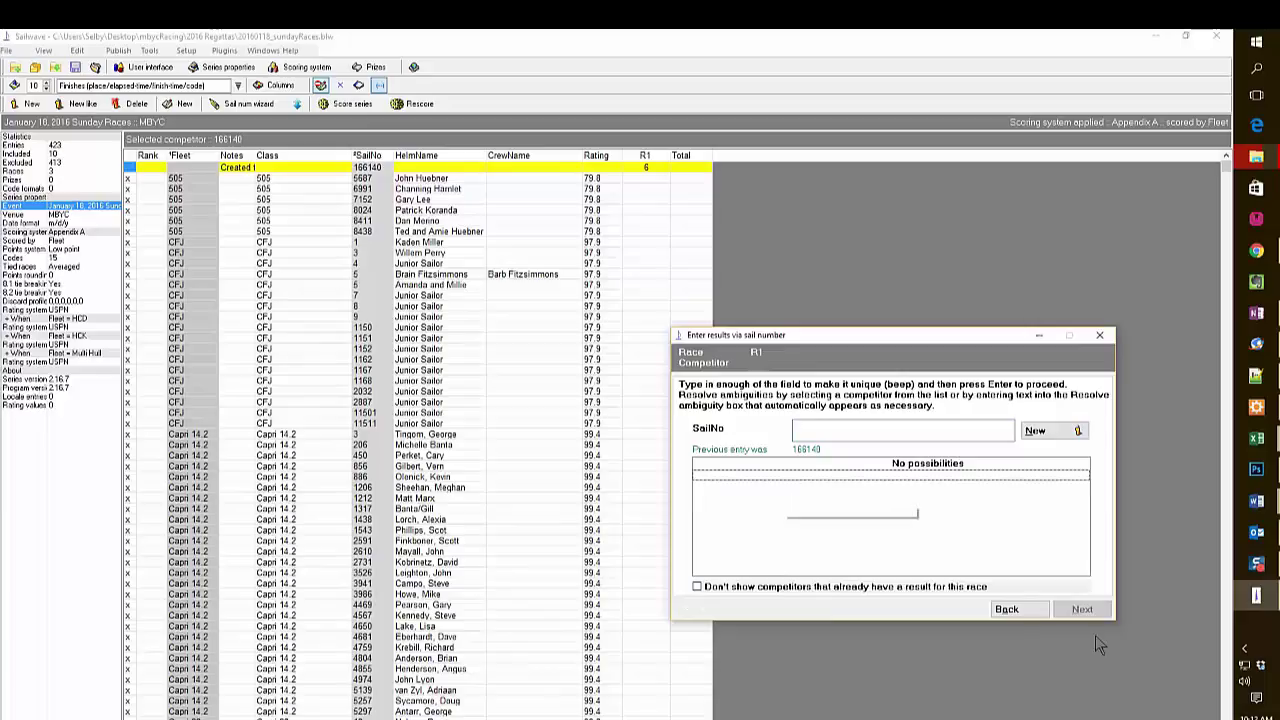
click(1008, 610)
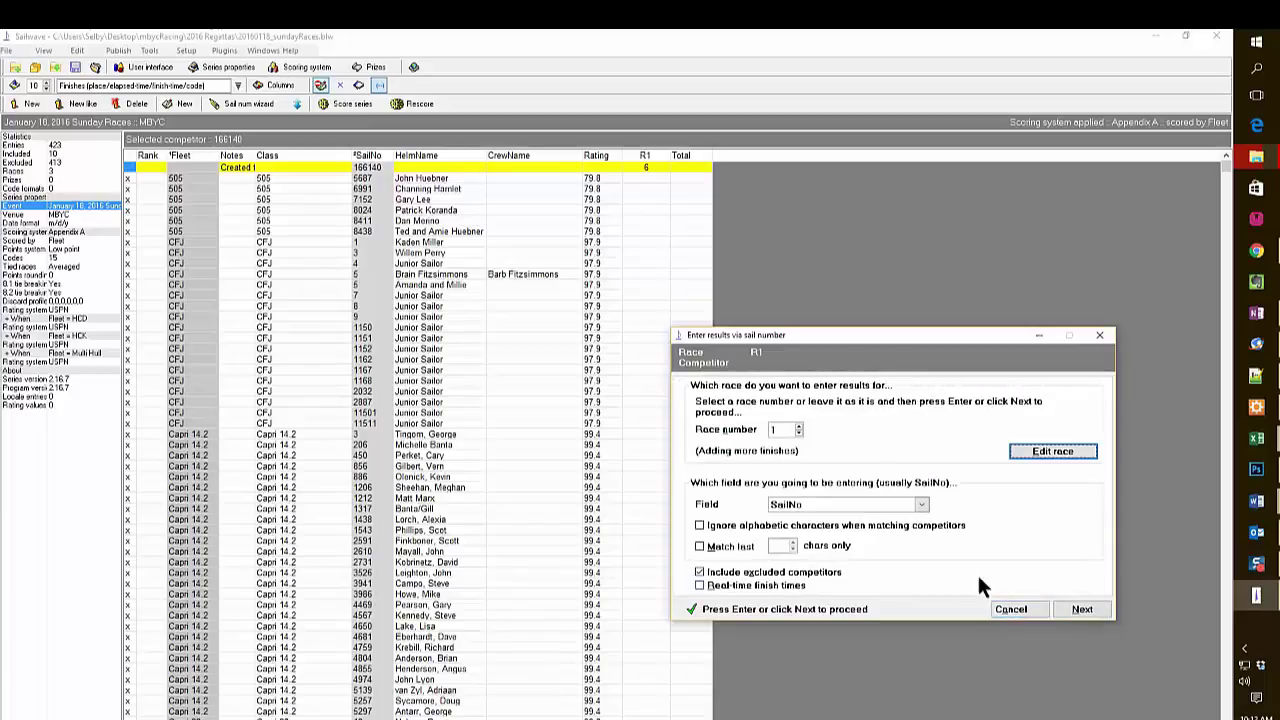
click(1083, 610)
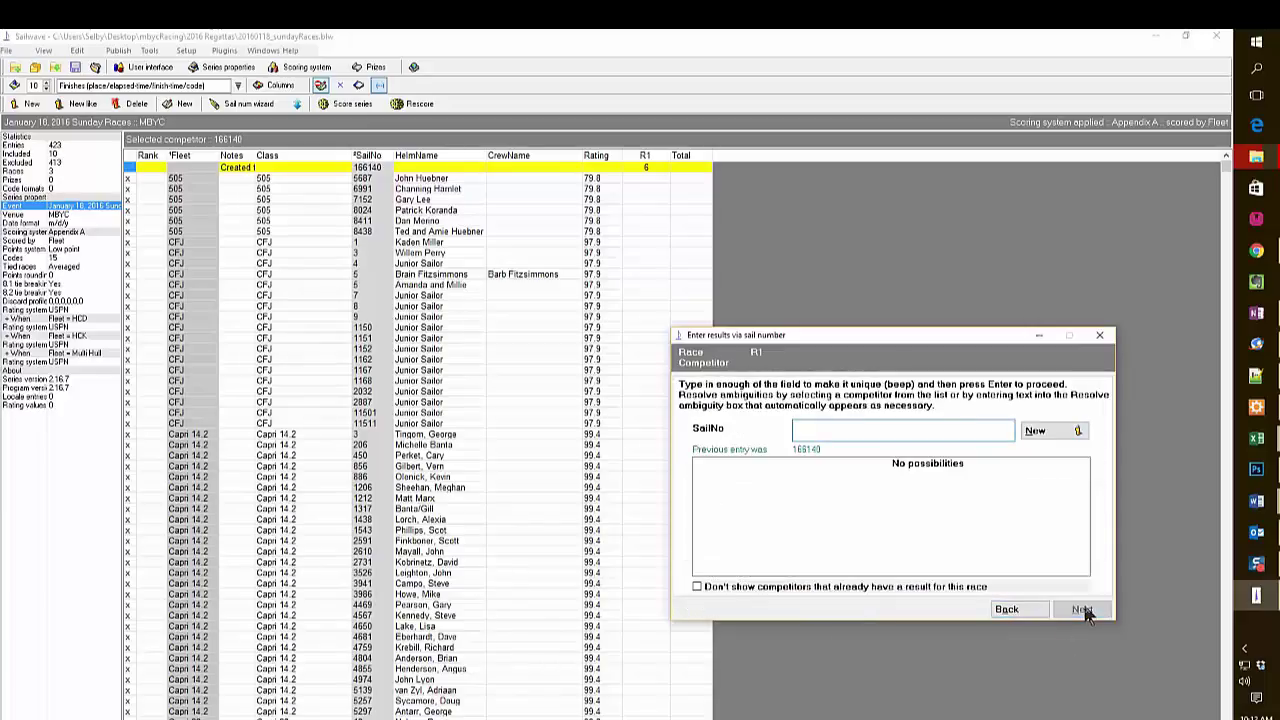
text(450)
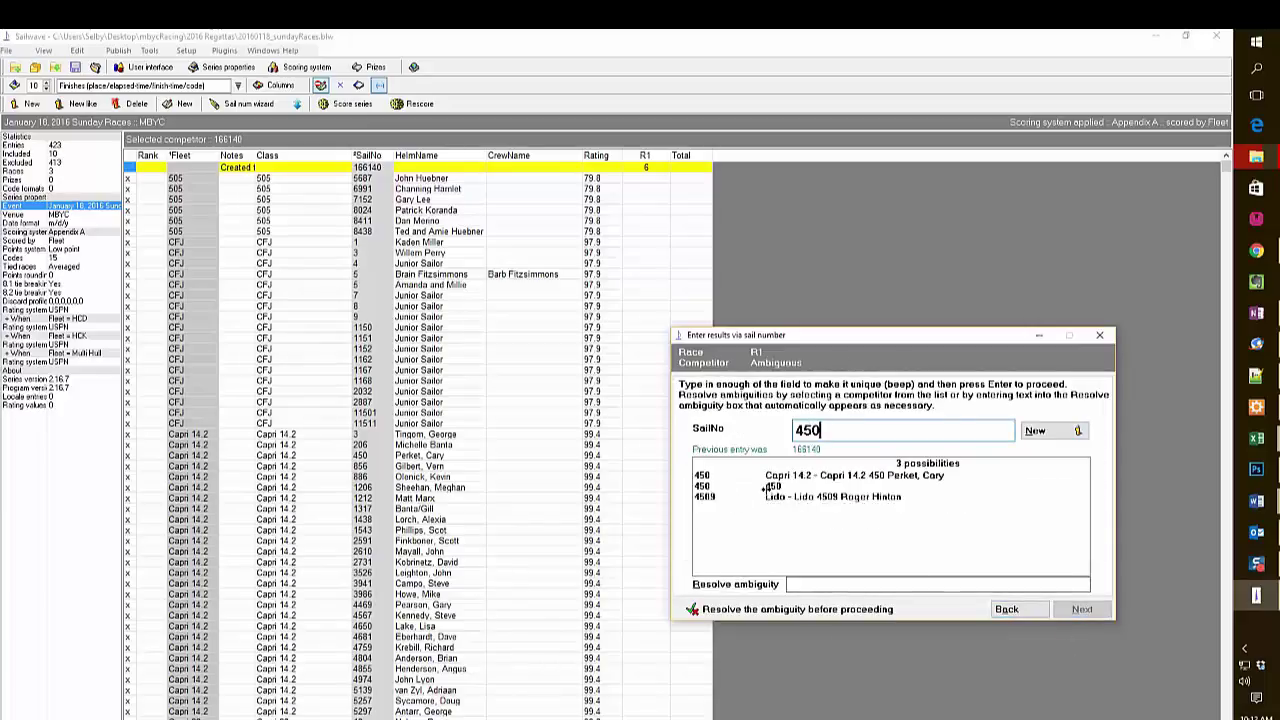
click(772, 486)
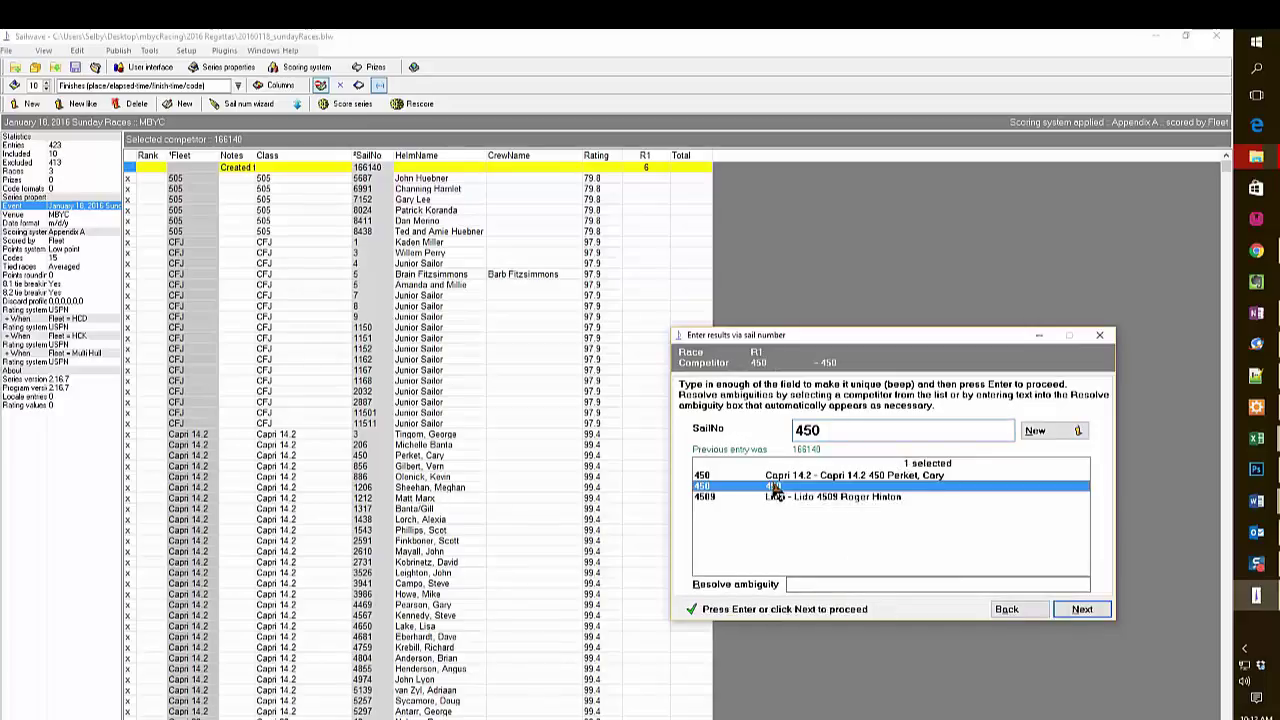
click(1081, 610)
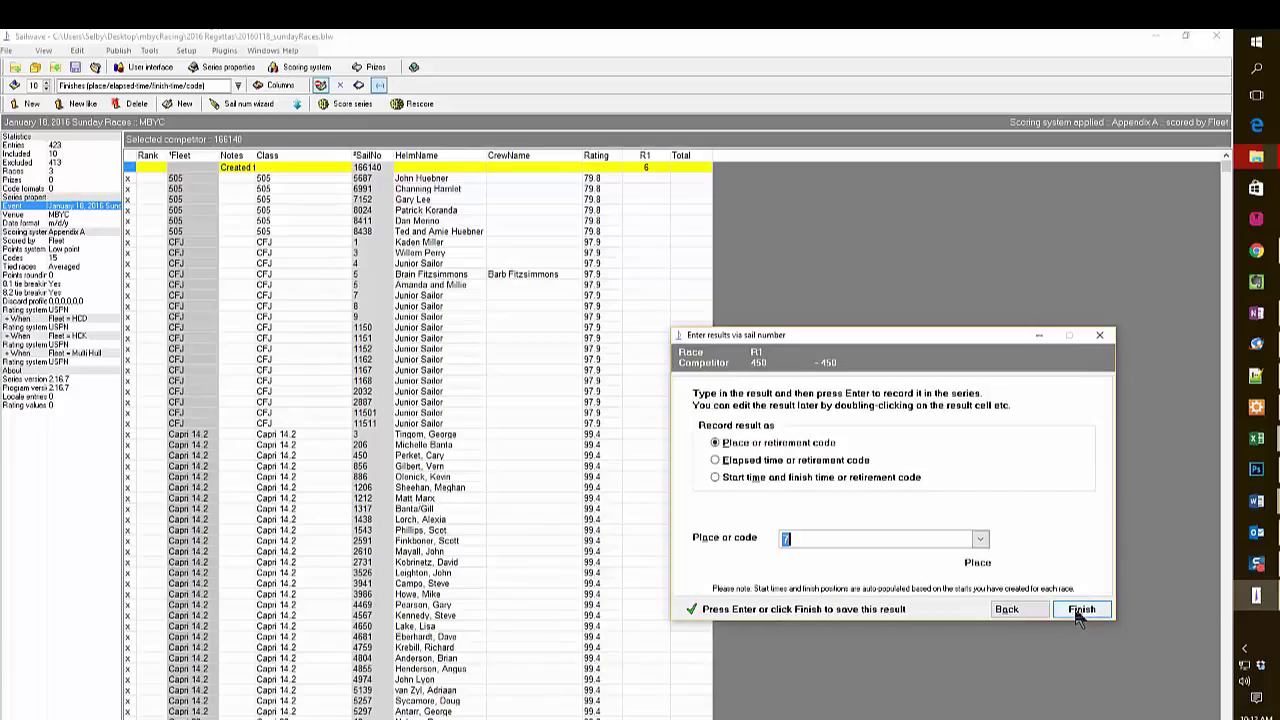
click(1080, 611)
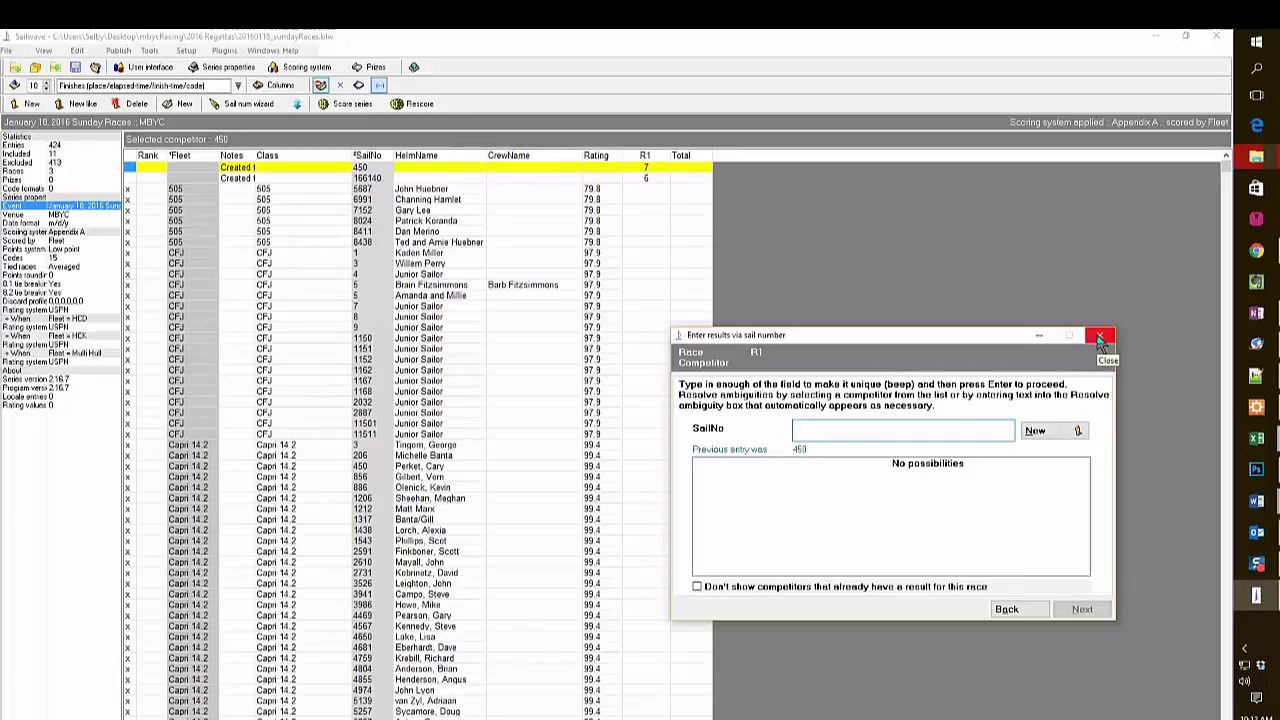
Close the sail number wizard and hide excluded competitors from the grid.
click(1100, 338)
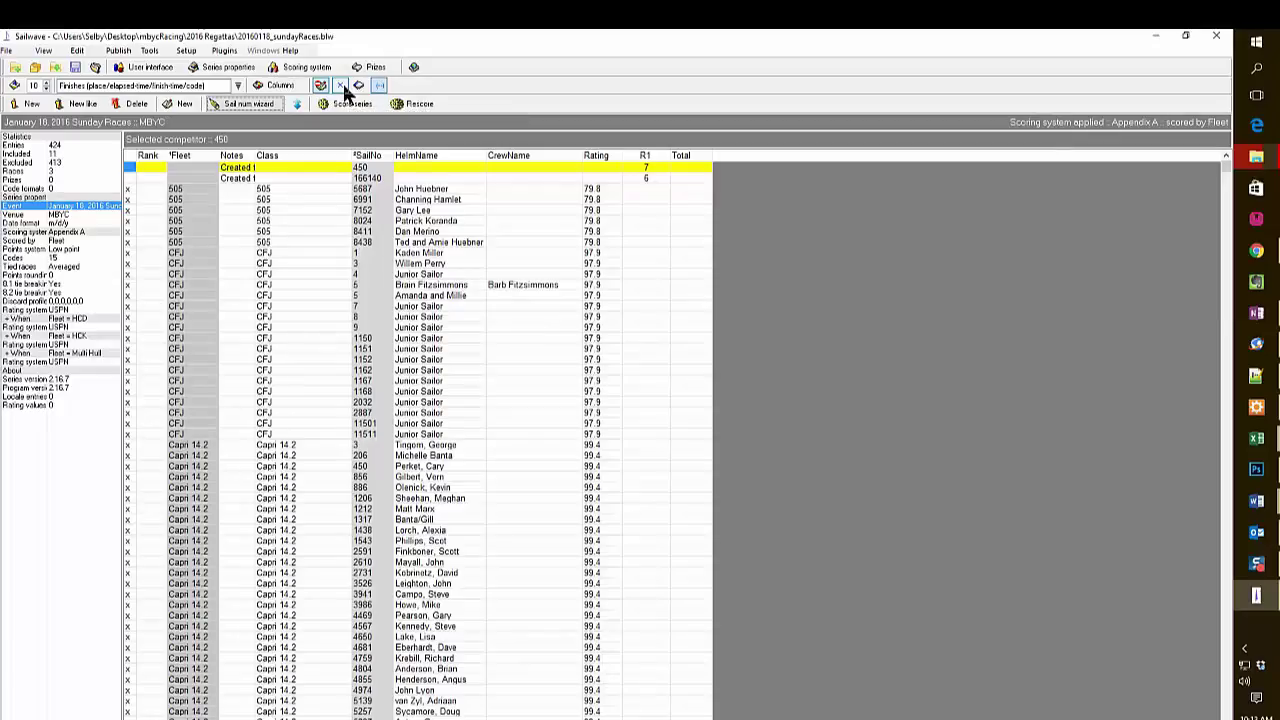
click(341, 85)
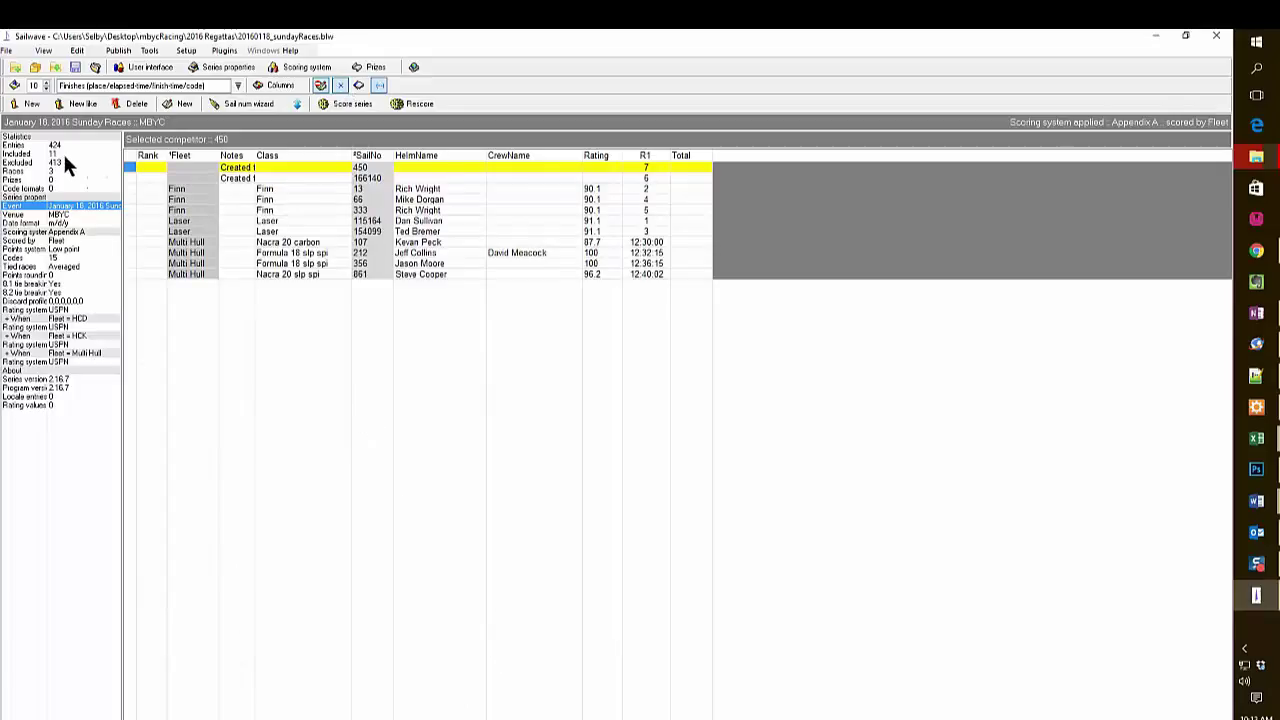
Give competitor 450 a helm name, Finn class and Finn fleet, and delete its auto-generated note.
double_click(443, 170)
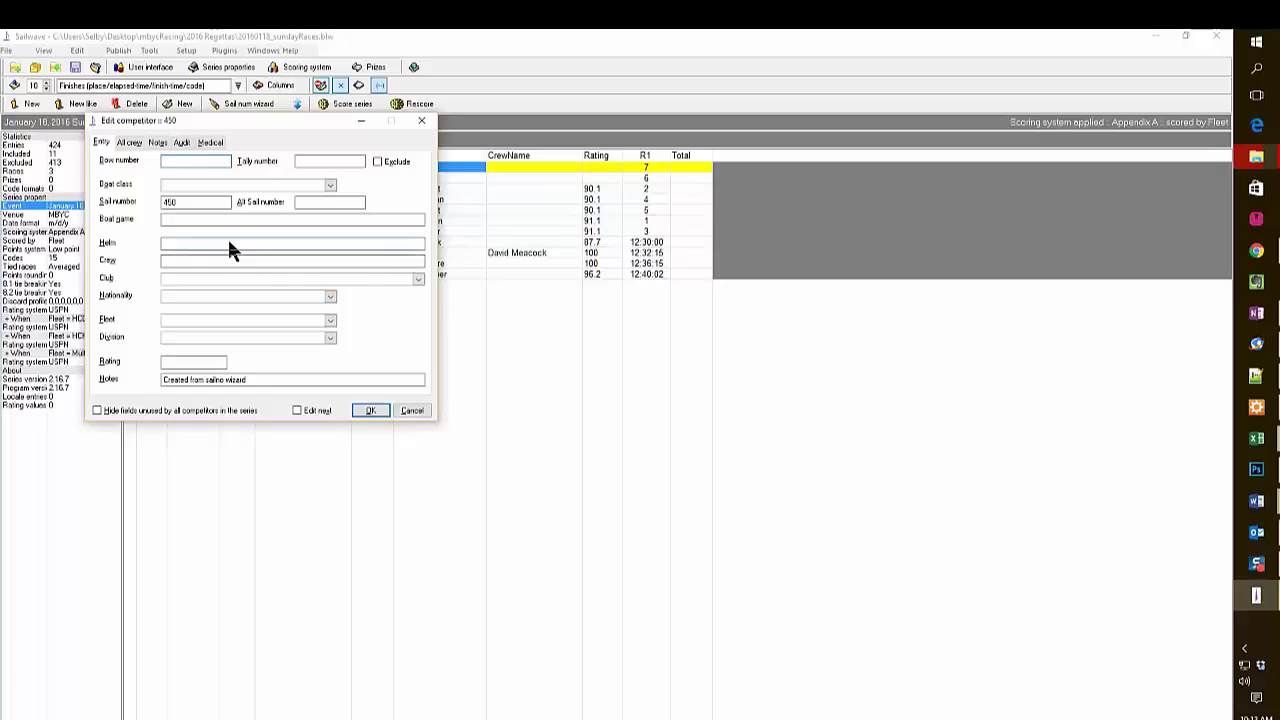
text(John Smith)
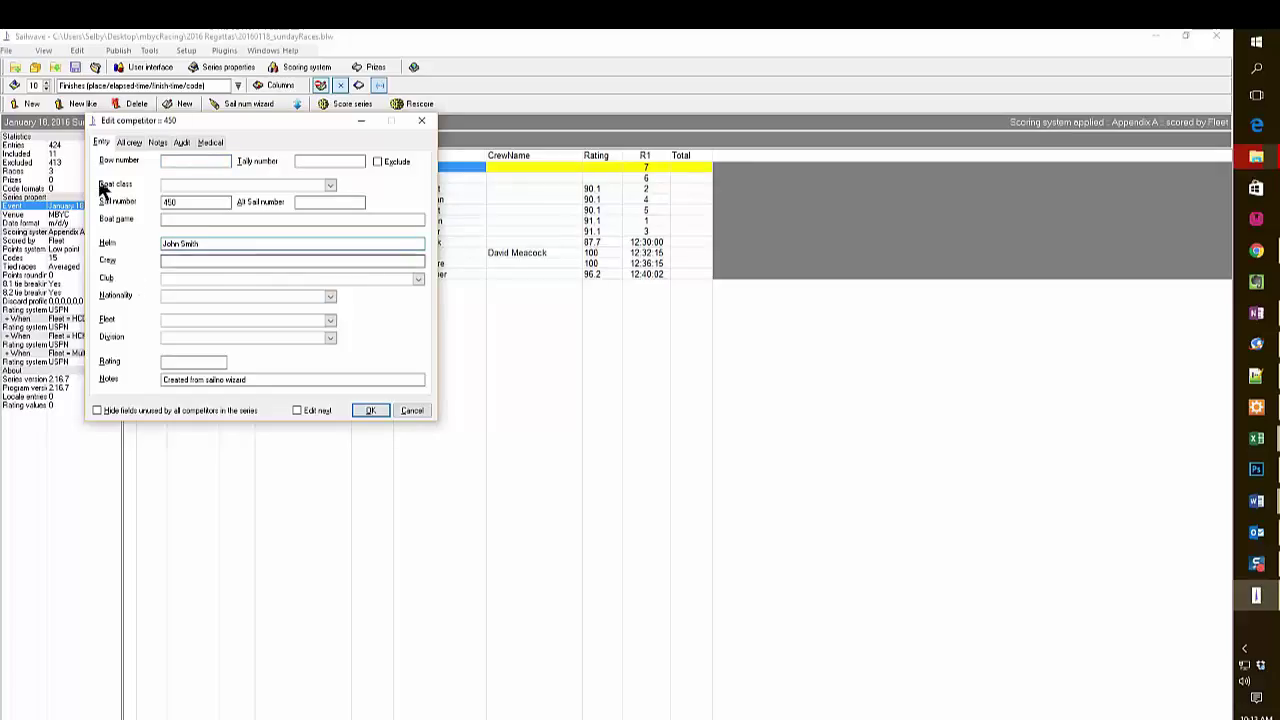
click(192, 185)
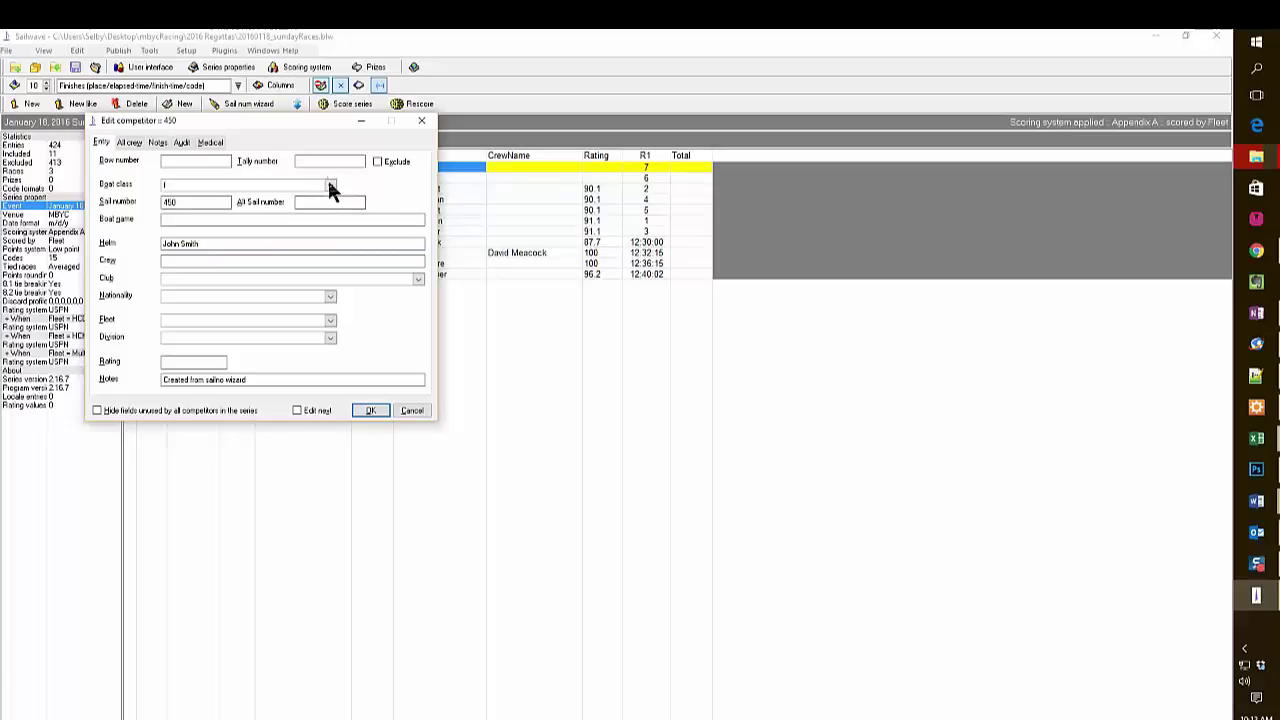
click(330, 188)
click(219, 214)
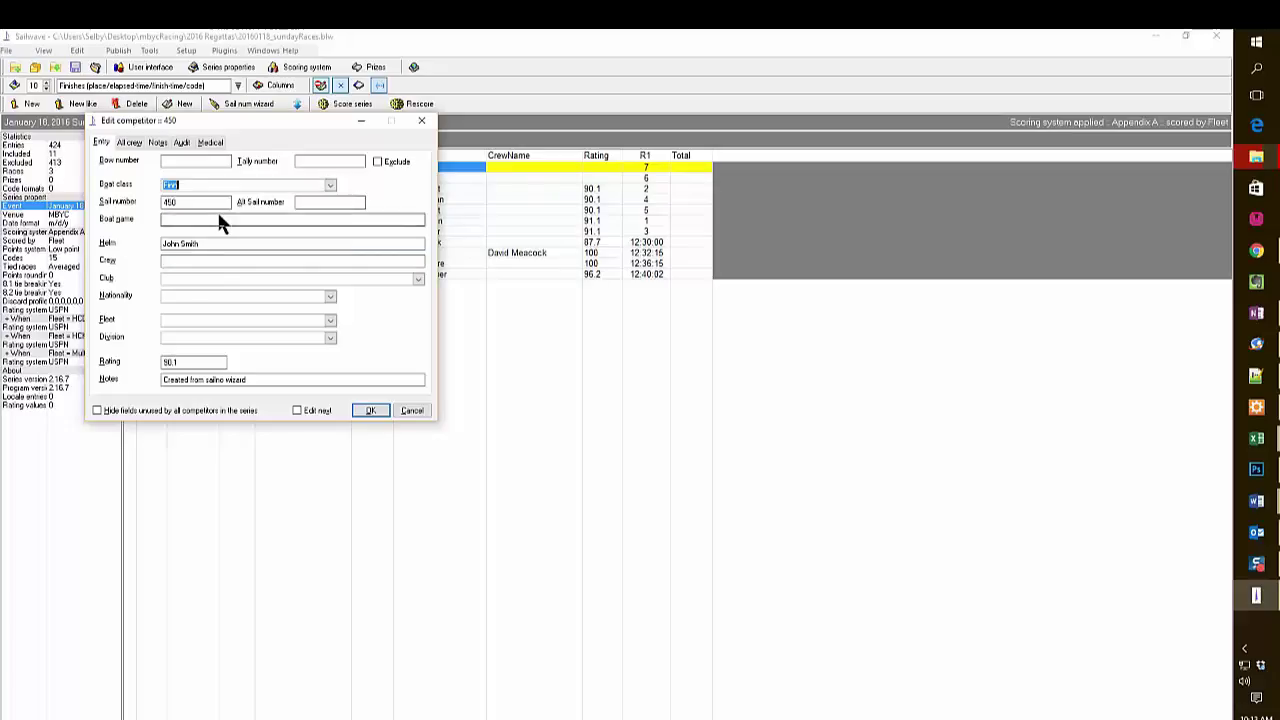
click(331, 320)
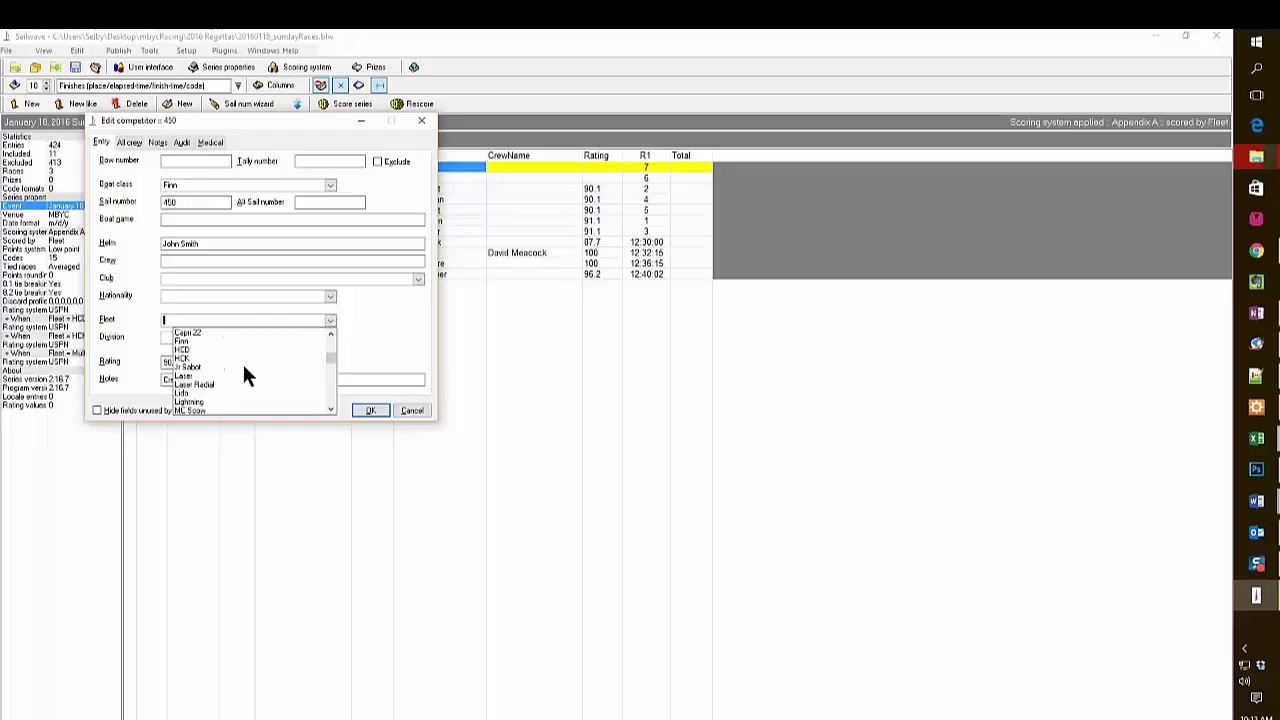
click(179, 341)
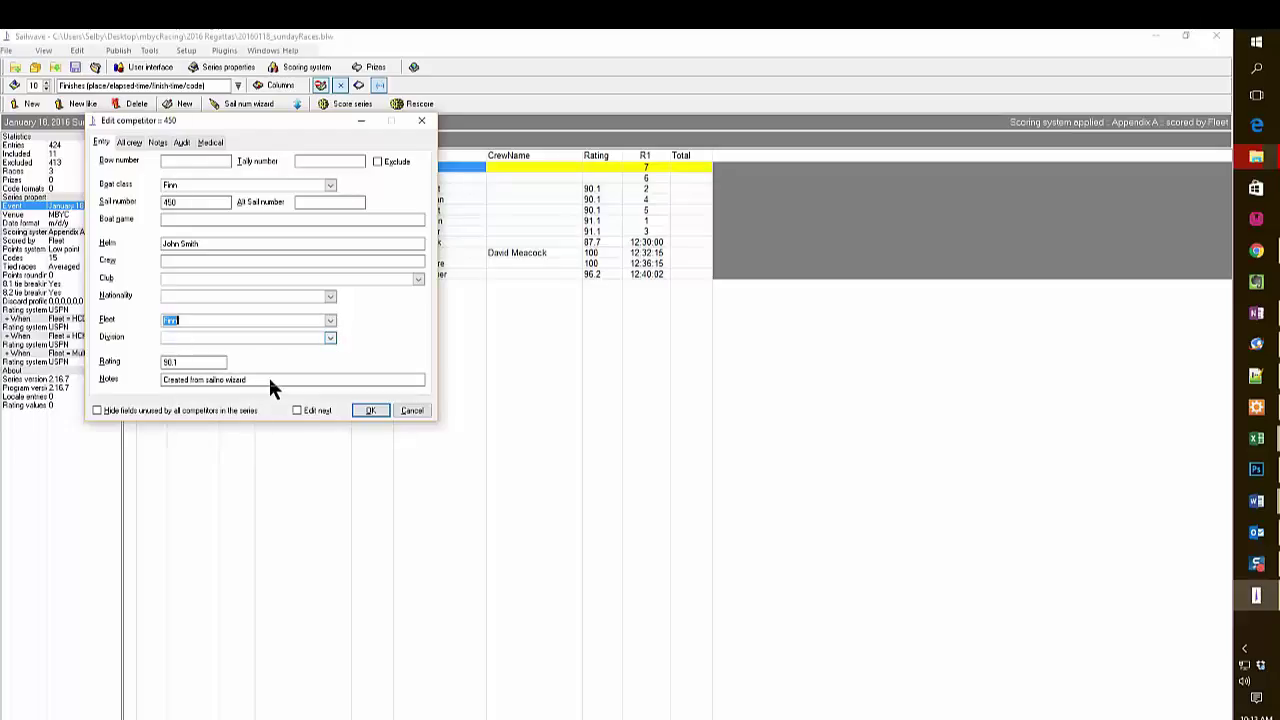
drag(268, 380, 155, 380)
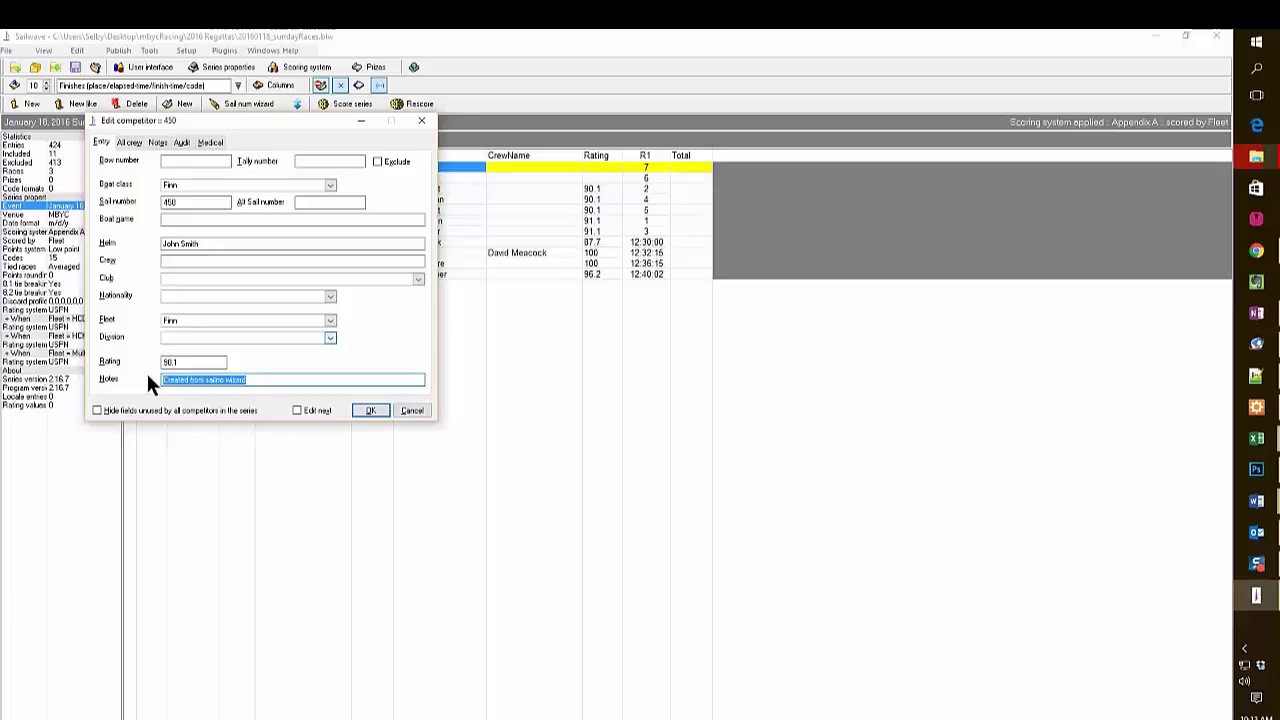
key(Delete)
click(362, 410)
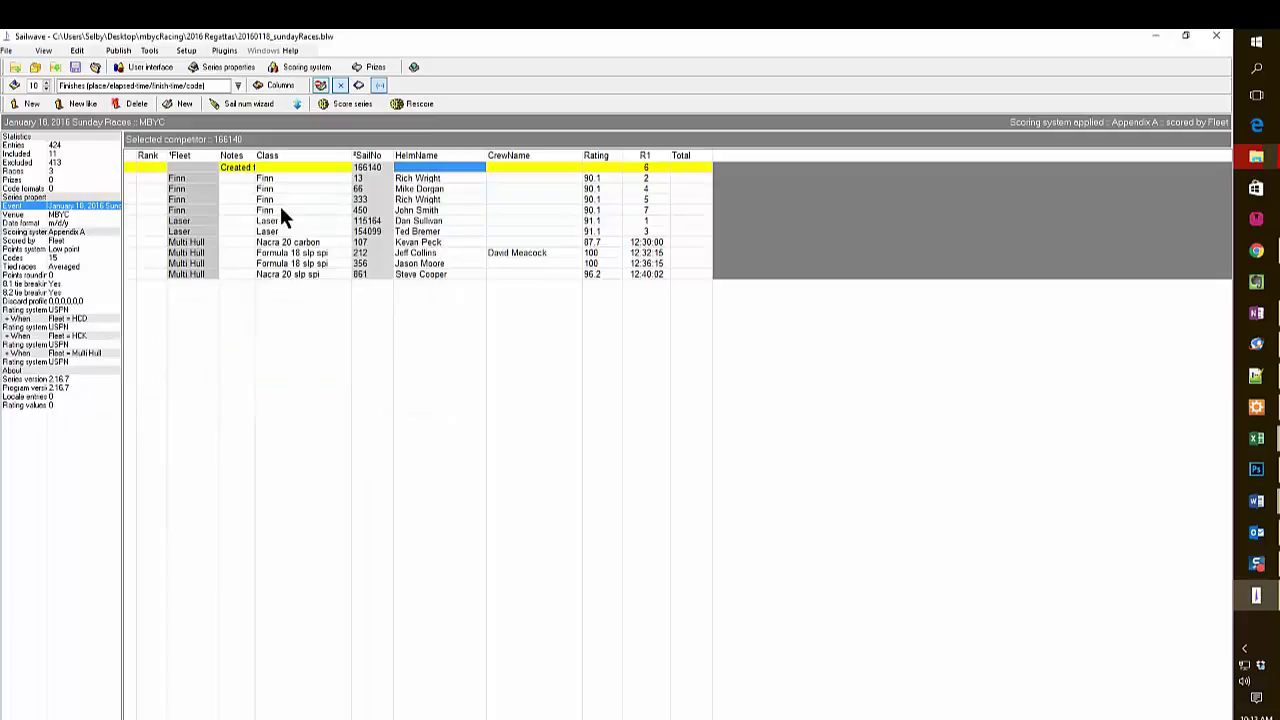
Make sail 166140 a Laser-class boat and fill in its helm name.
double_click(291, 168)
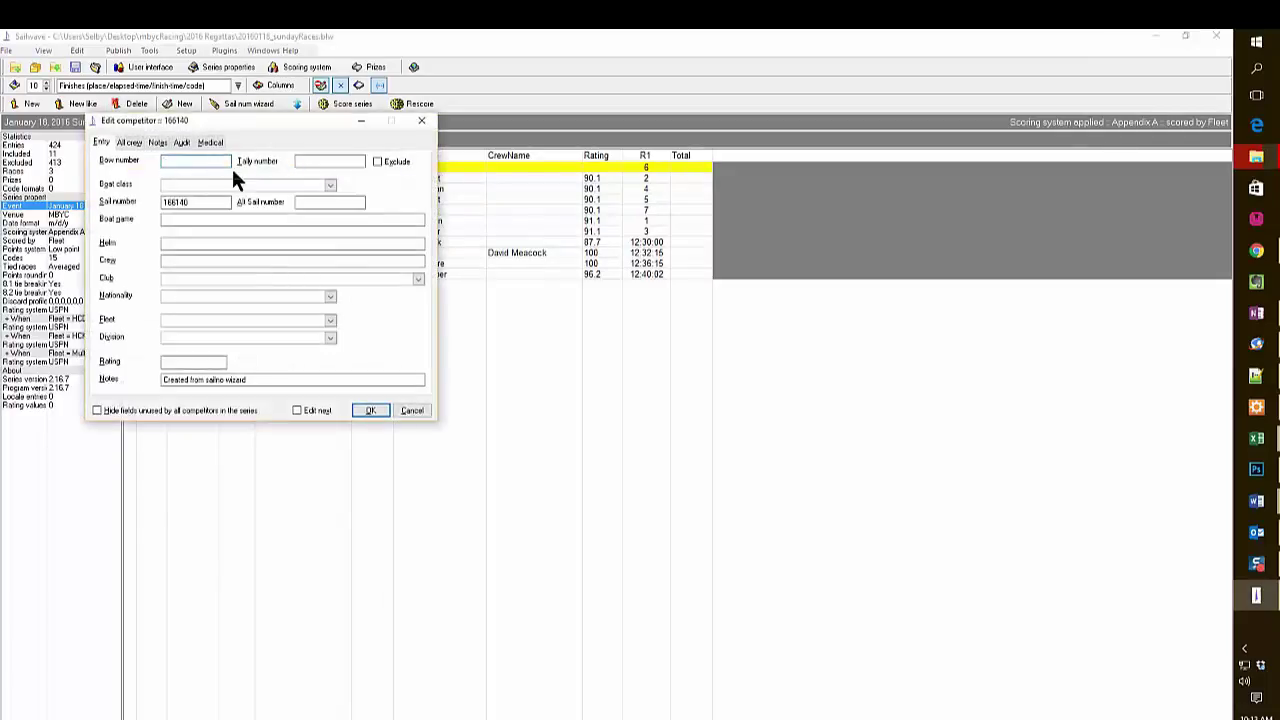
click(240, 183)
click(330, 186)
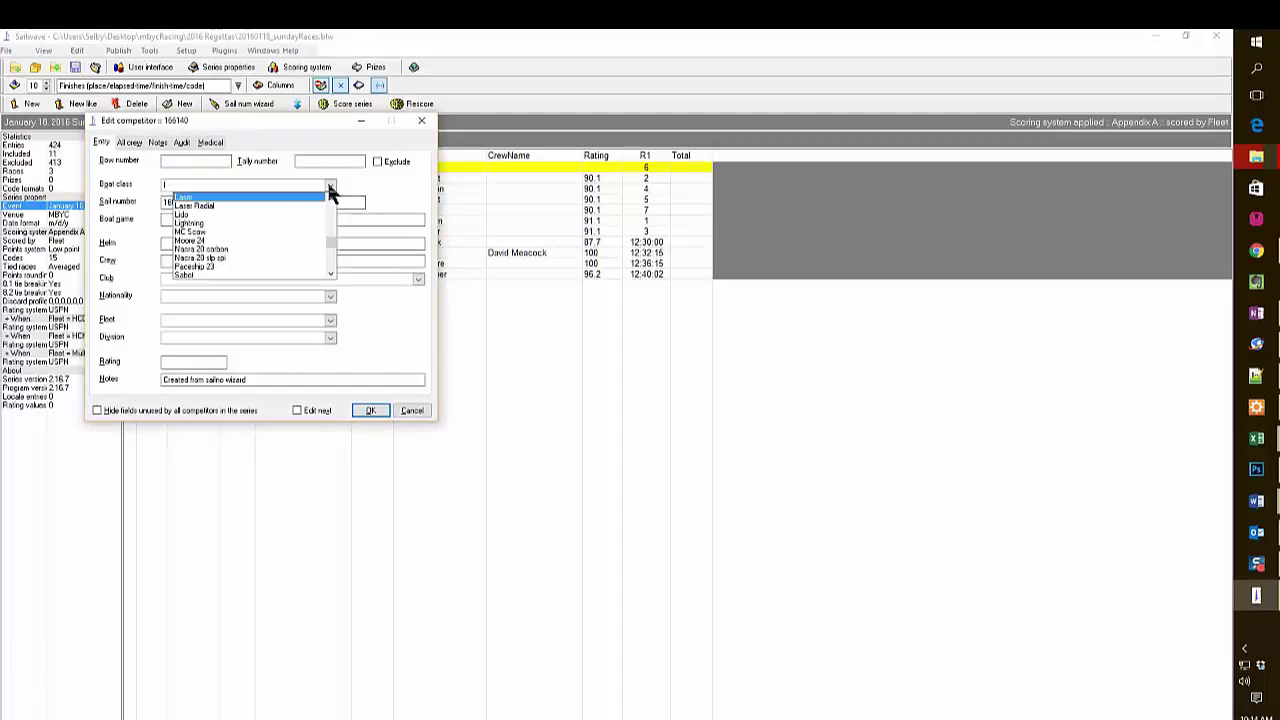
click(205, 198)
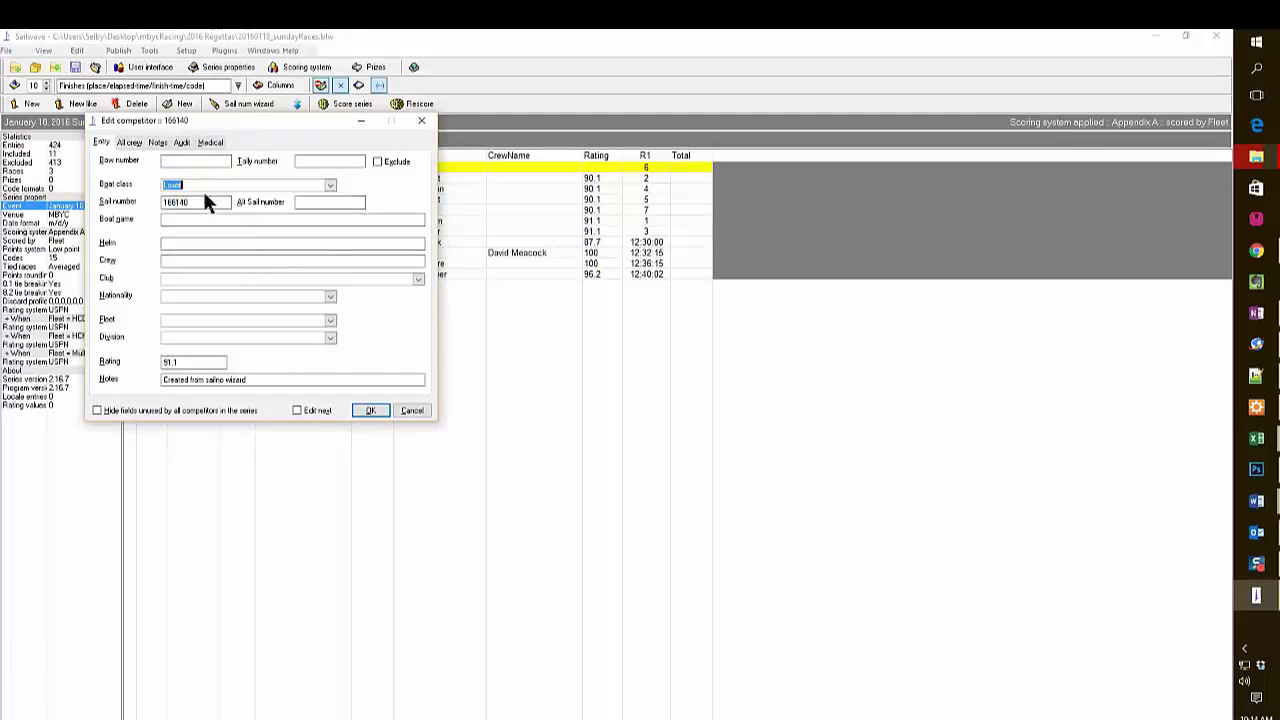
click(212, 244)
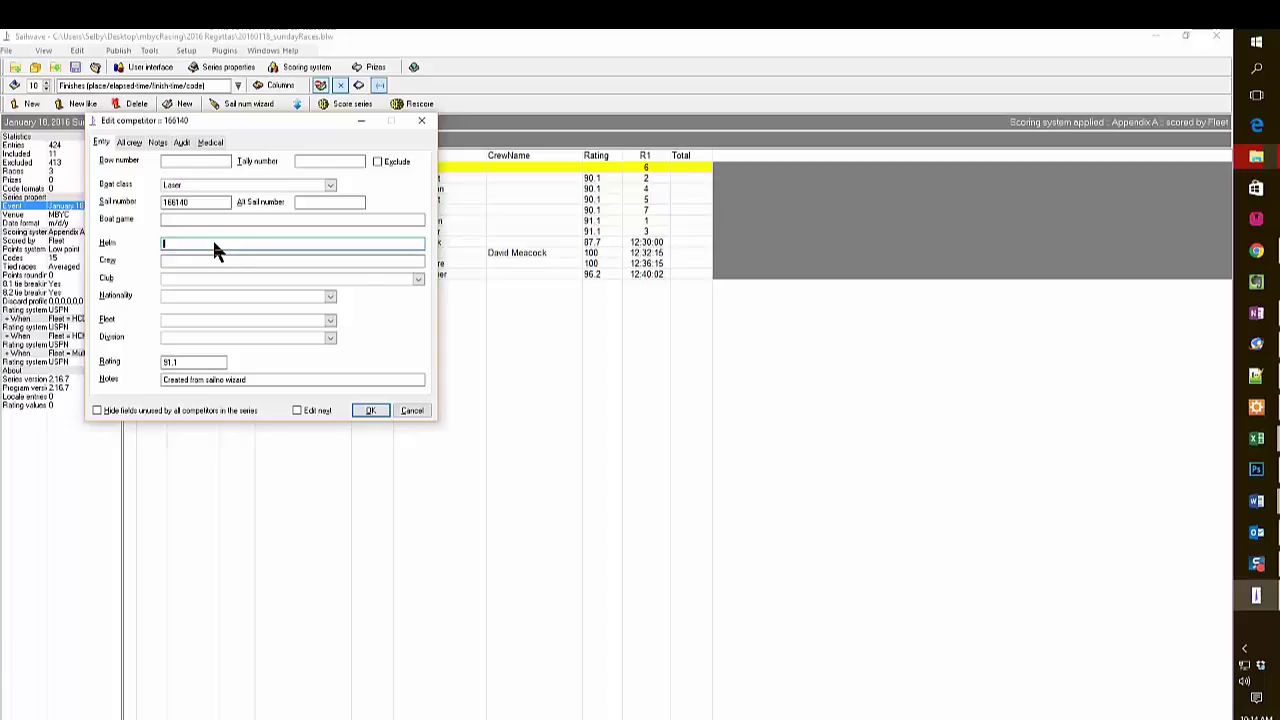
text(John doe)
Put 166140 in the Laser fleet, clear its leftover note and save the entry.
click(312, 316)
click(333, 321)
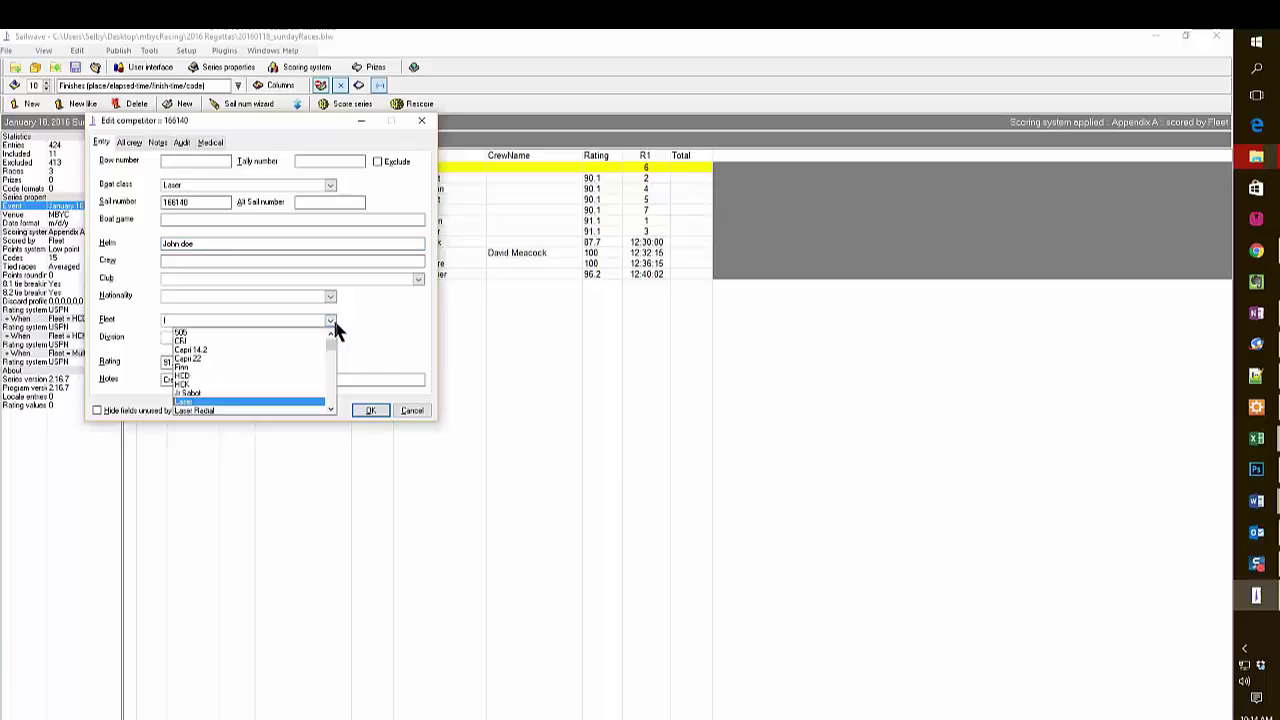
click(203, 409)
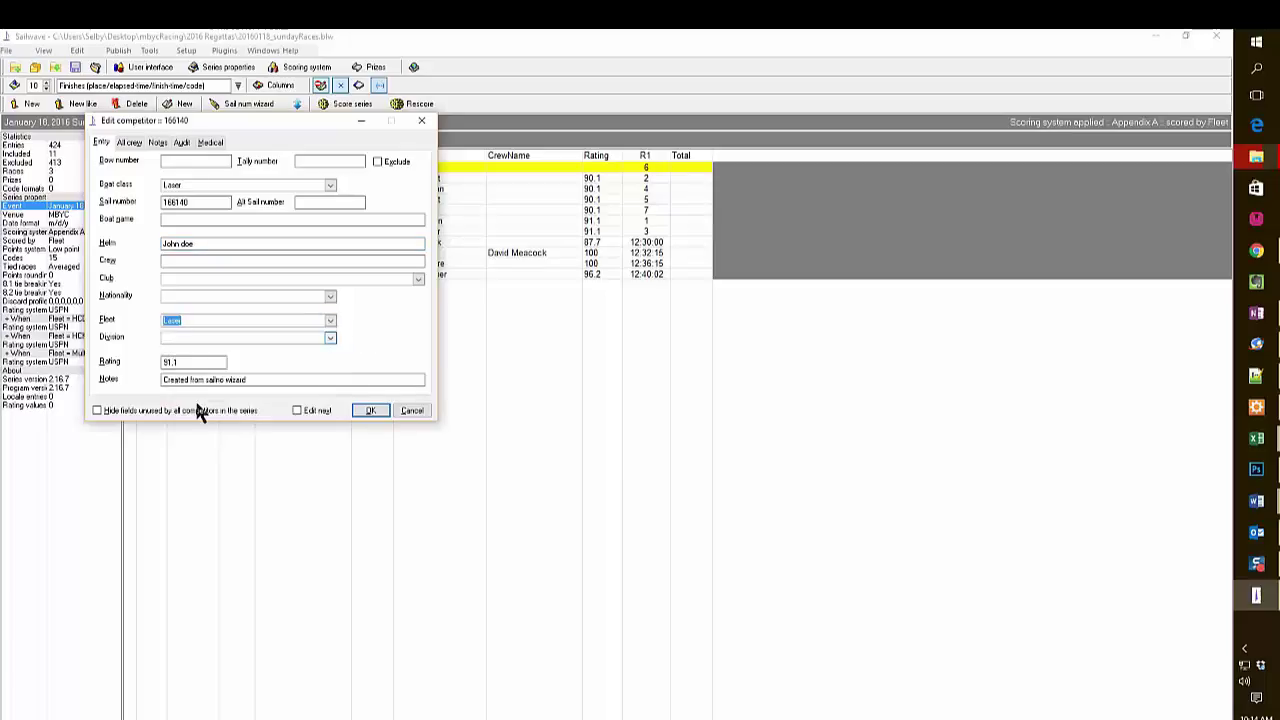
click(243, 381)
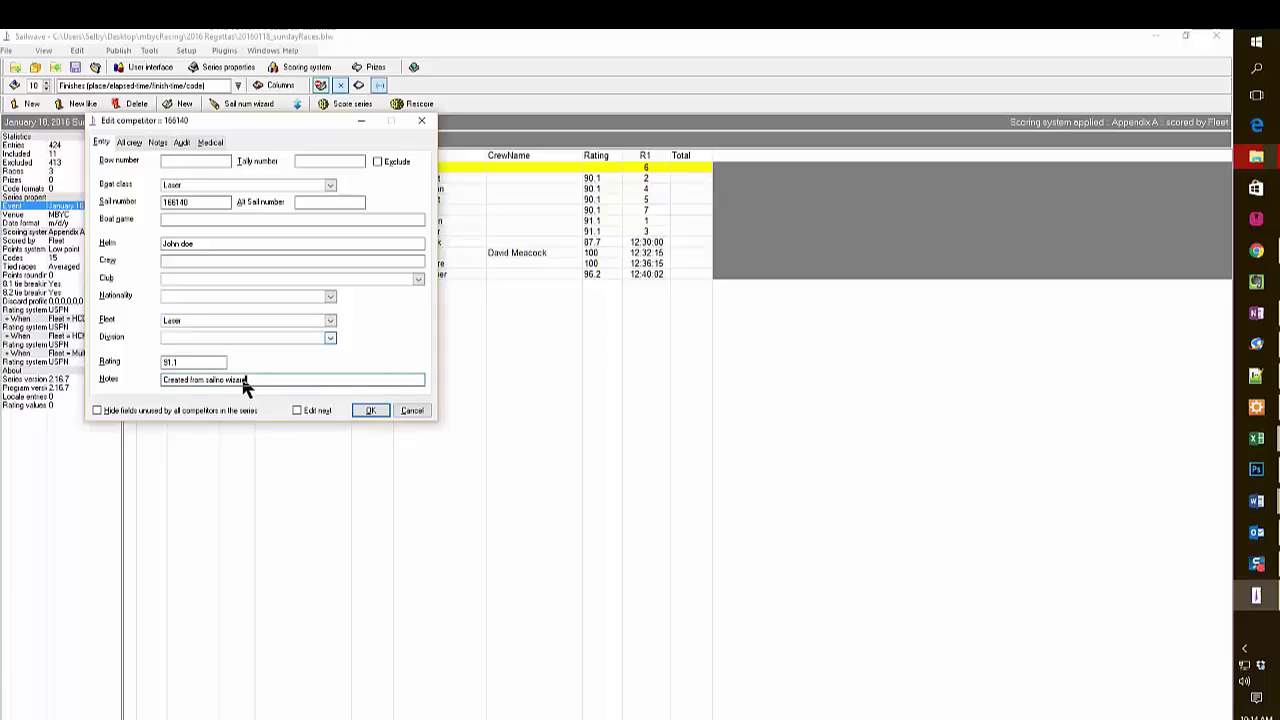
drag(243, 383, 131, 376)
key(BackSpace)
click(370, 411)
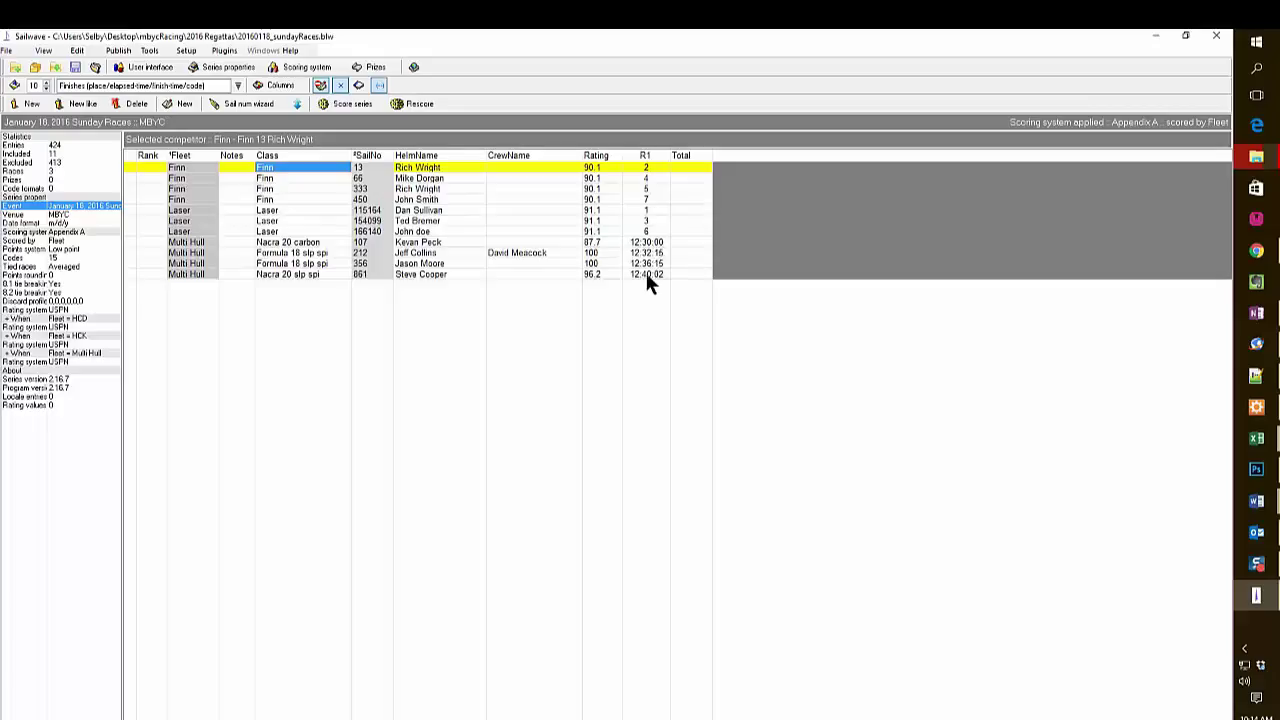
Add the crew member's name to Formula 18 boat 356 and save the series.
double_click(537, 263)
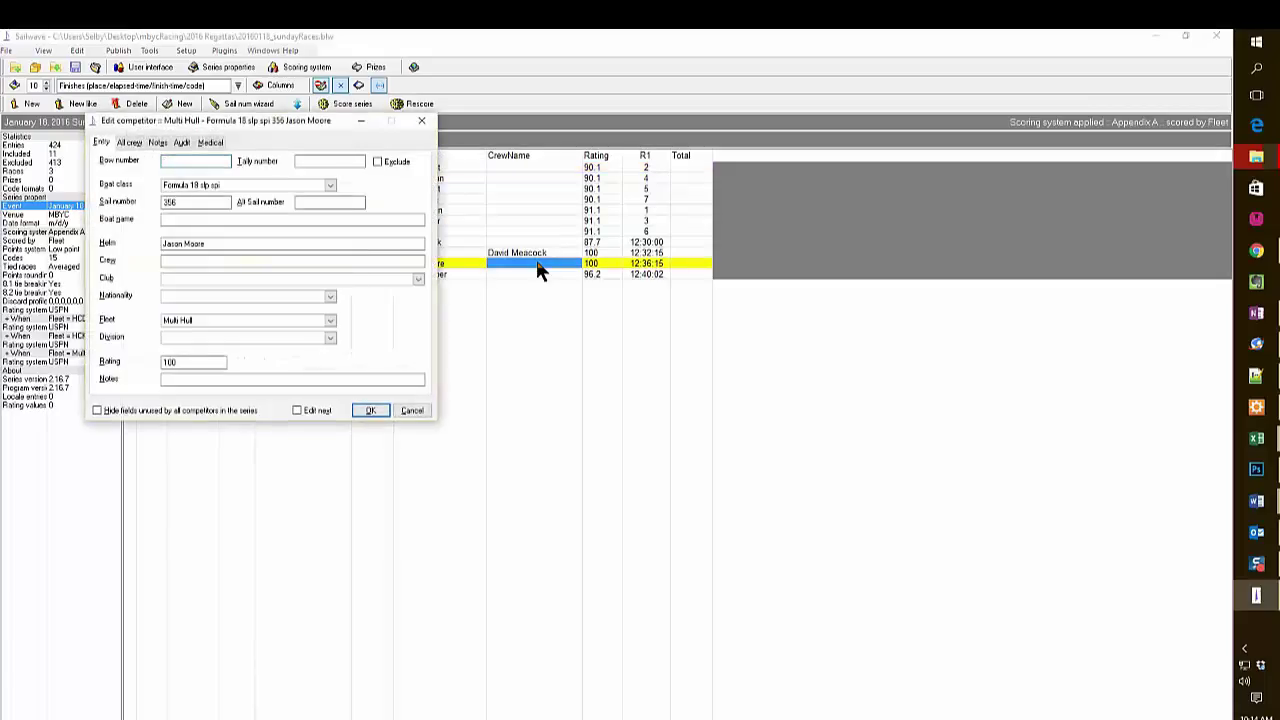
click(191, 261)
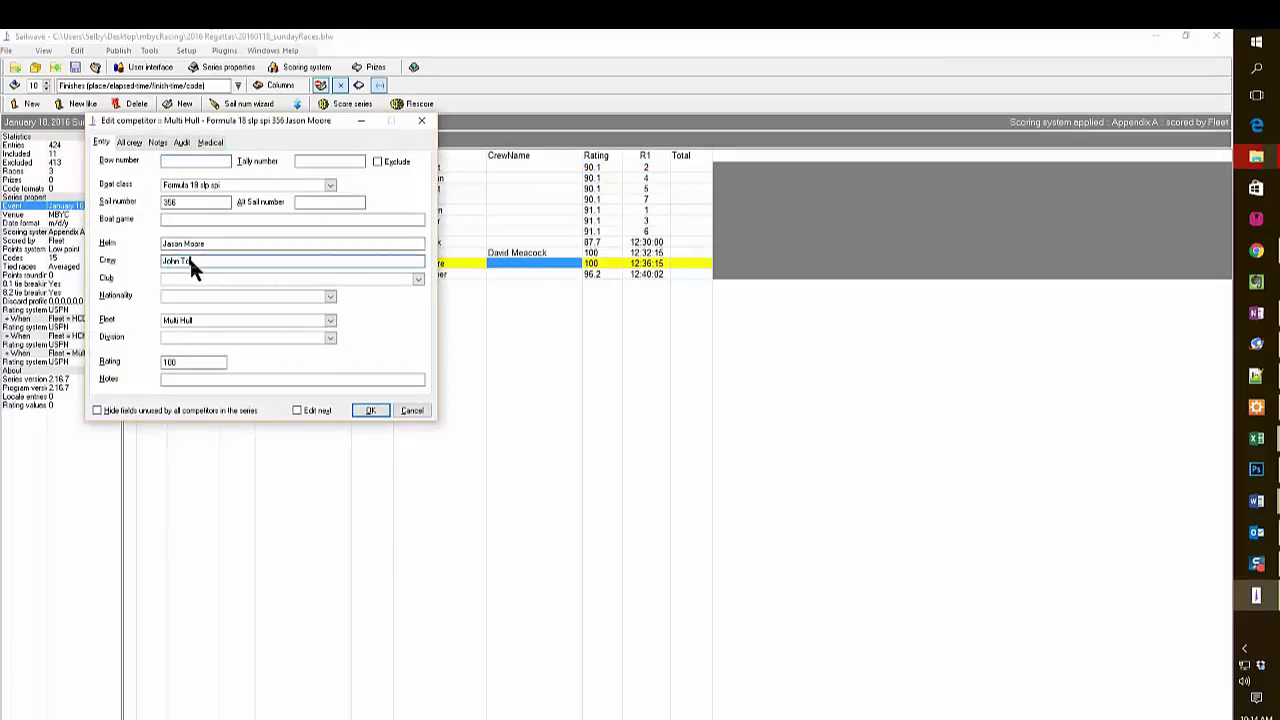
click(370, 411)
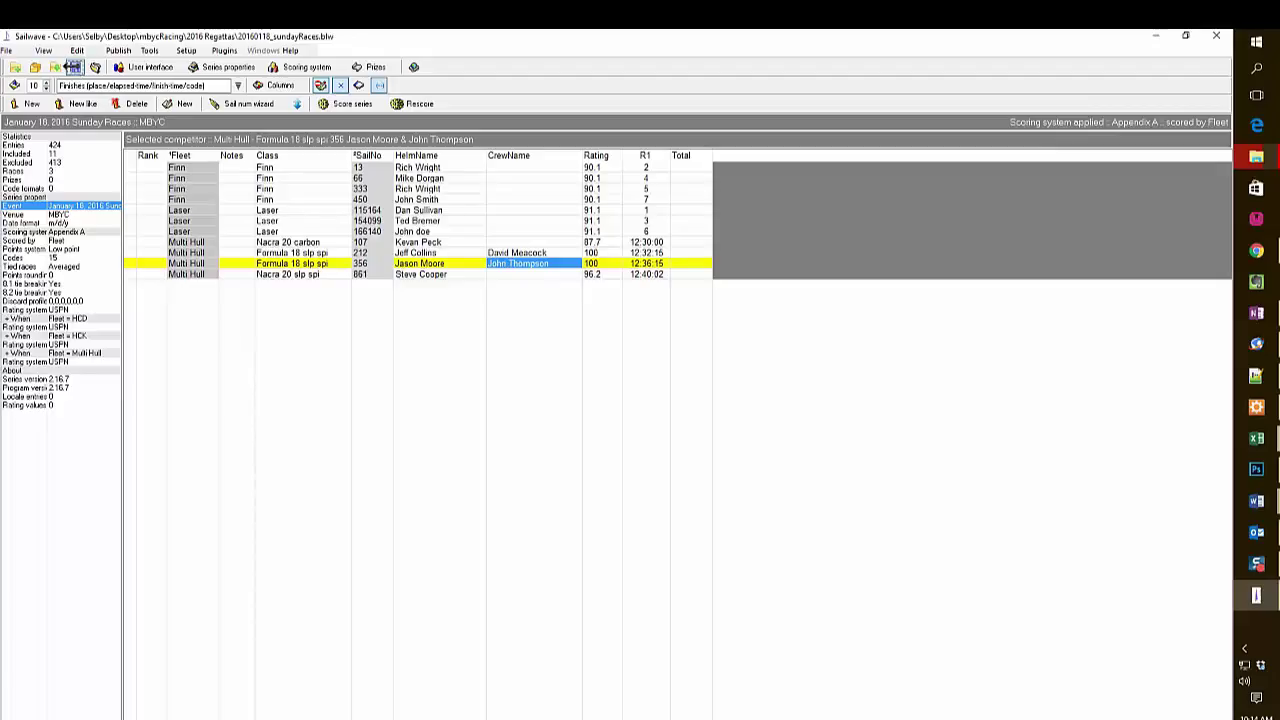
click(73, 70)
Start the sail-number wizard for race 2 with excluded competitors left out of matching.
click(237, 106)
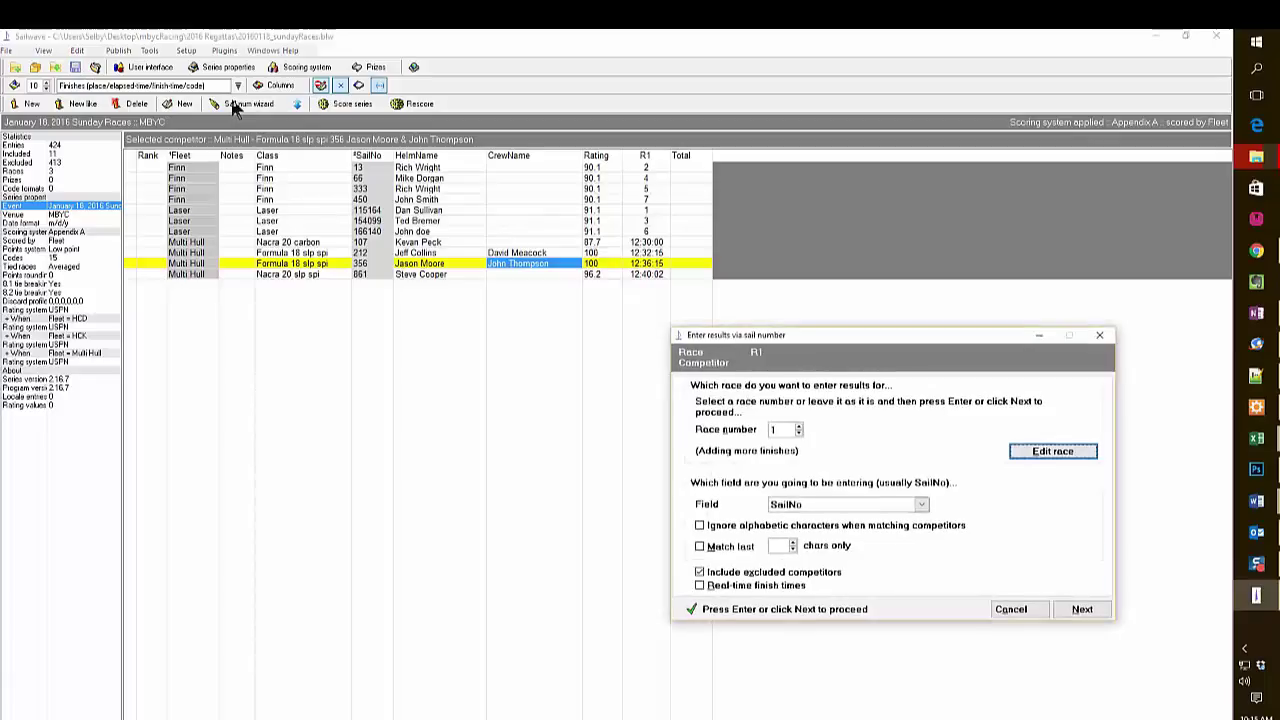
click(799, 426)
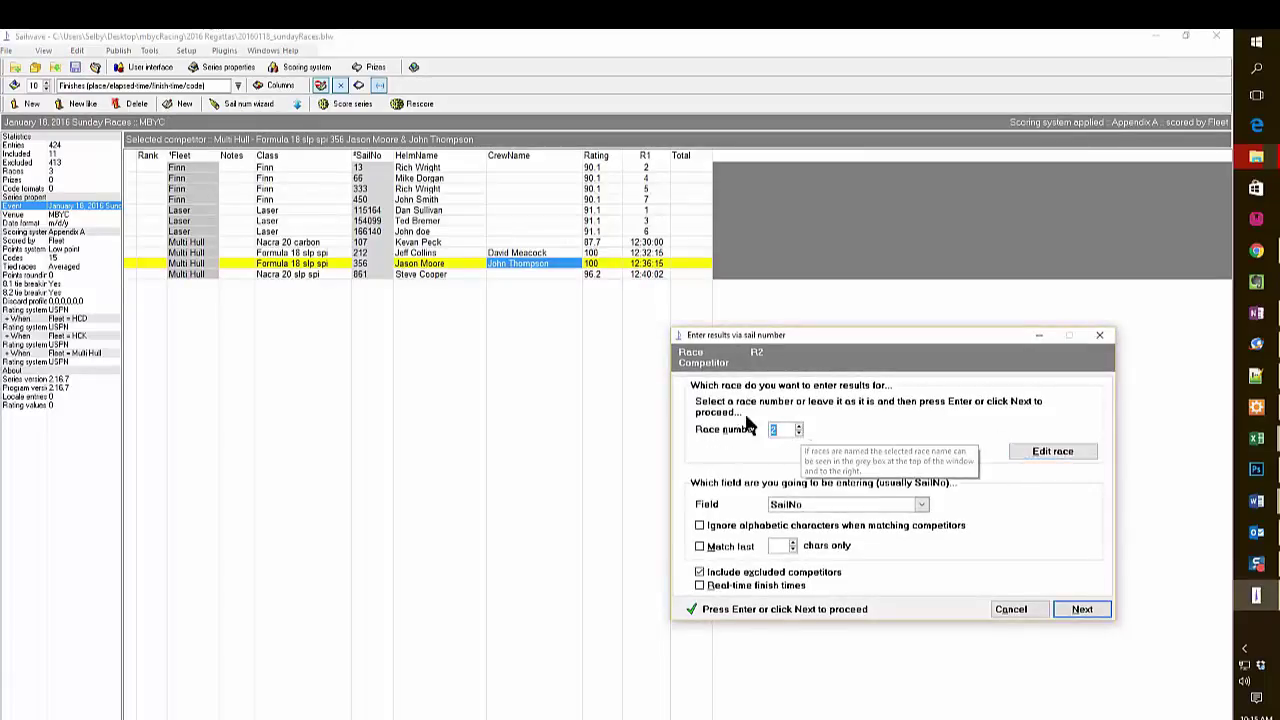
click(700, 574)
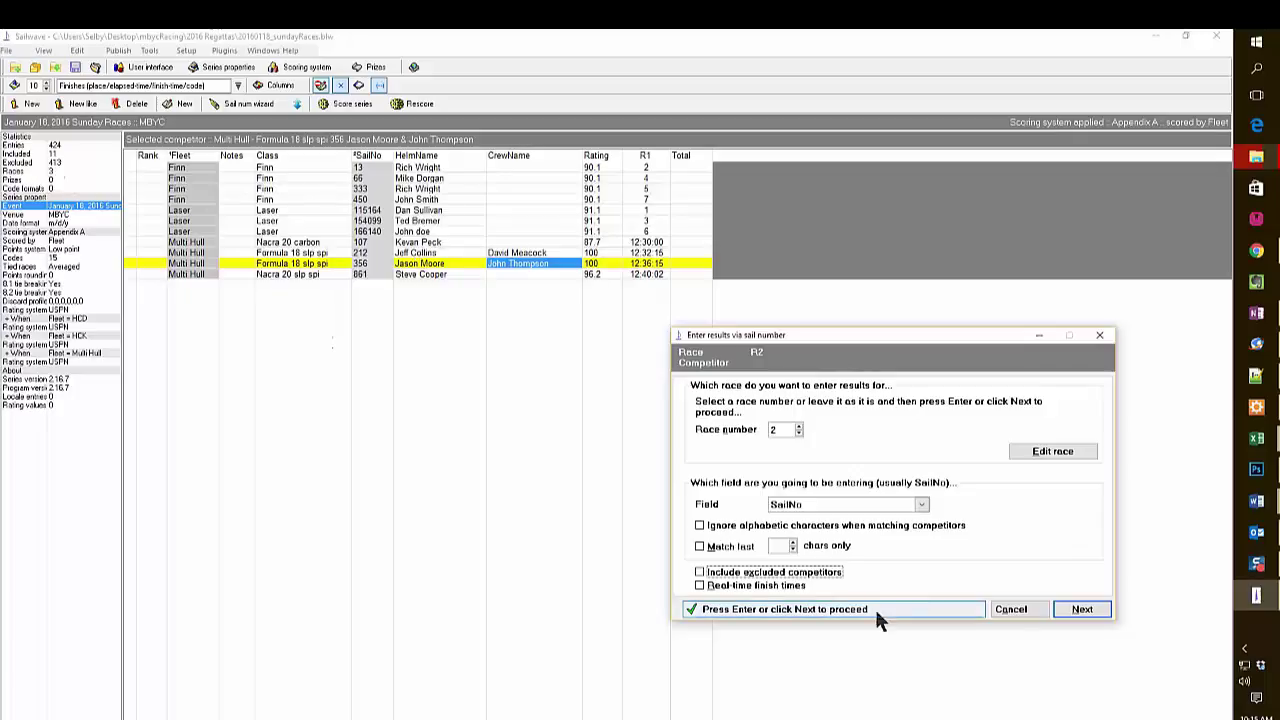
click(1081, 610)
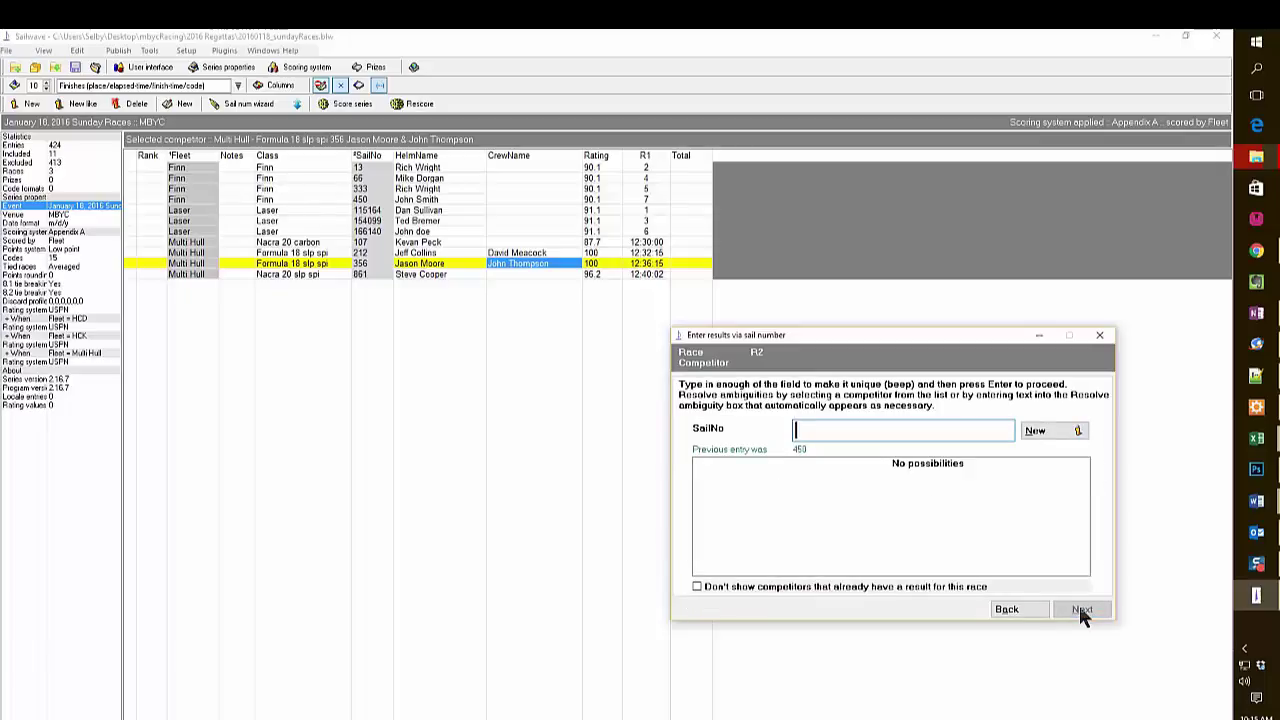
Place Laser 154099 first and Finn 13 second in race 2, then bring up sail 861.
text(15)
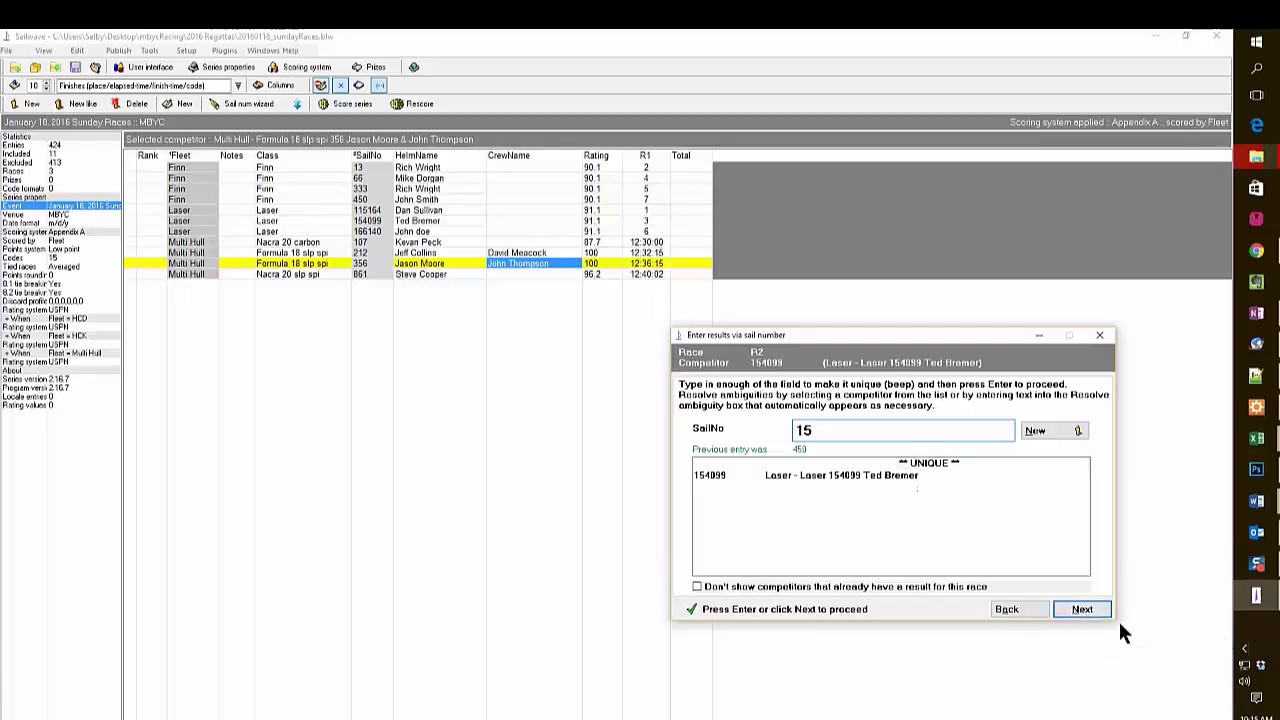
click(1088, 609)
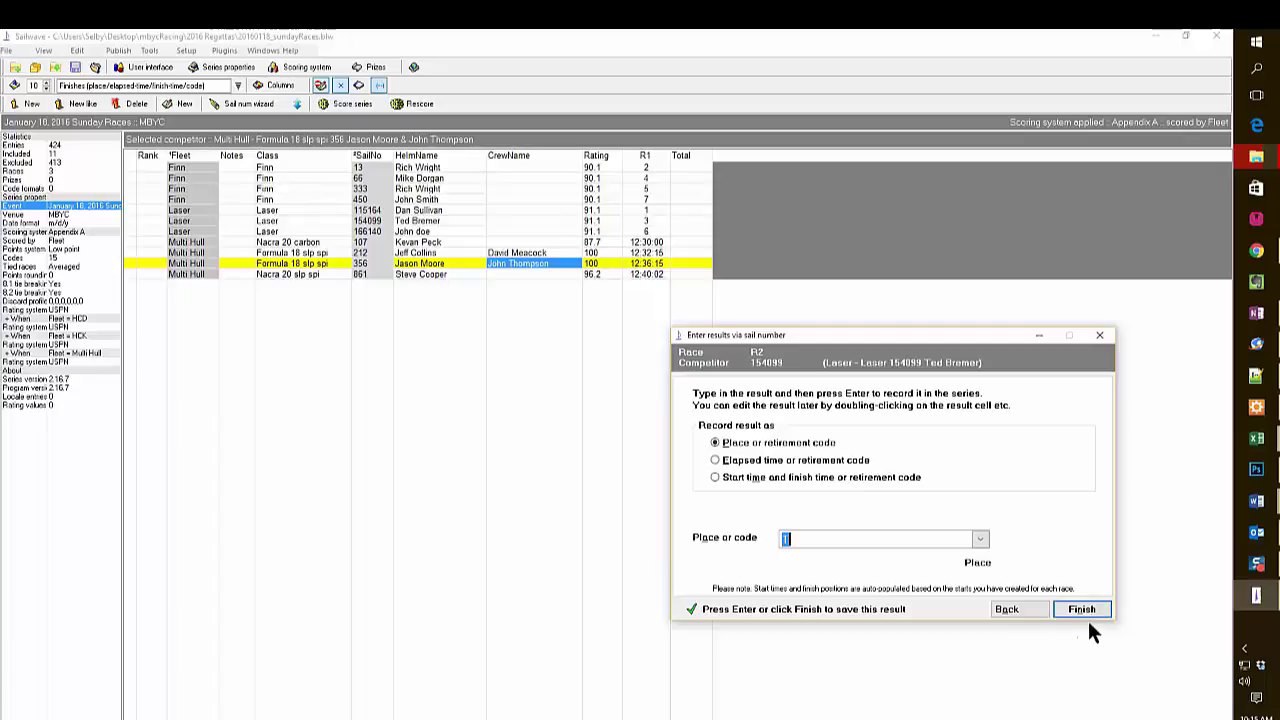
click(1082, 610)
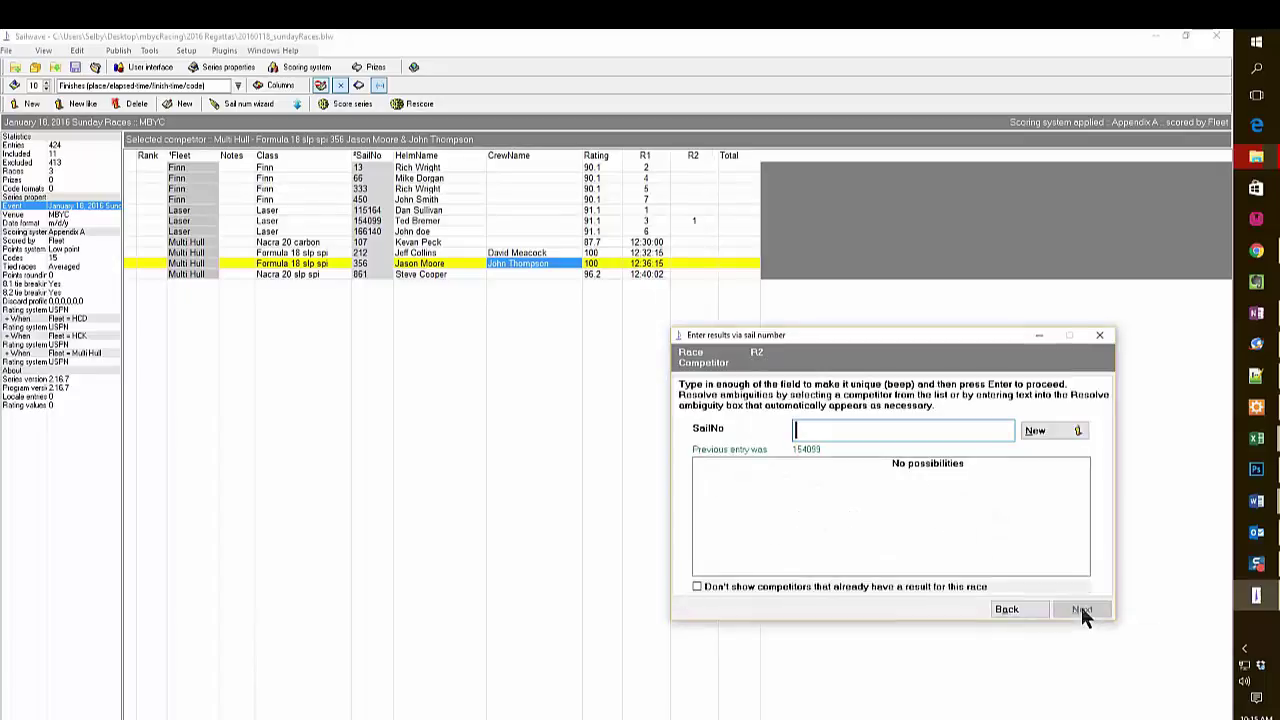
text(13)
click(1082, 610)
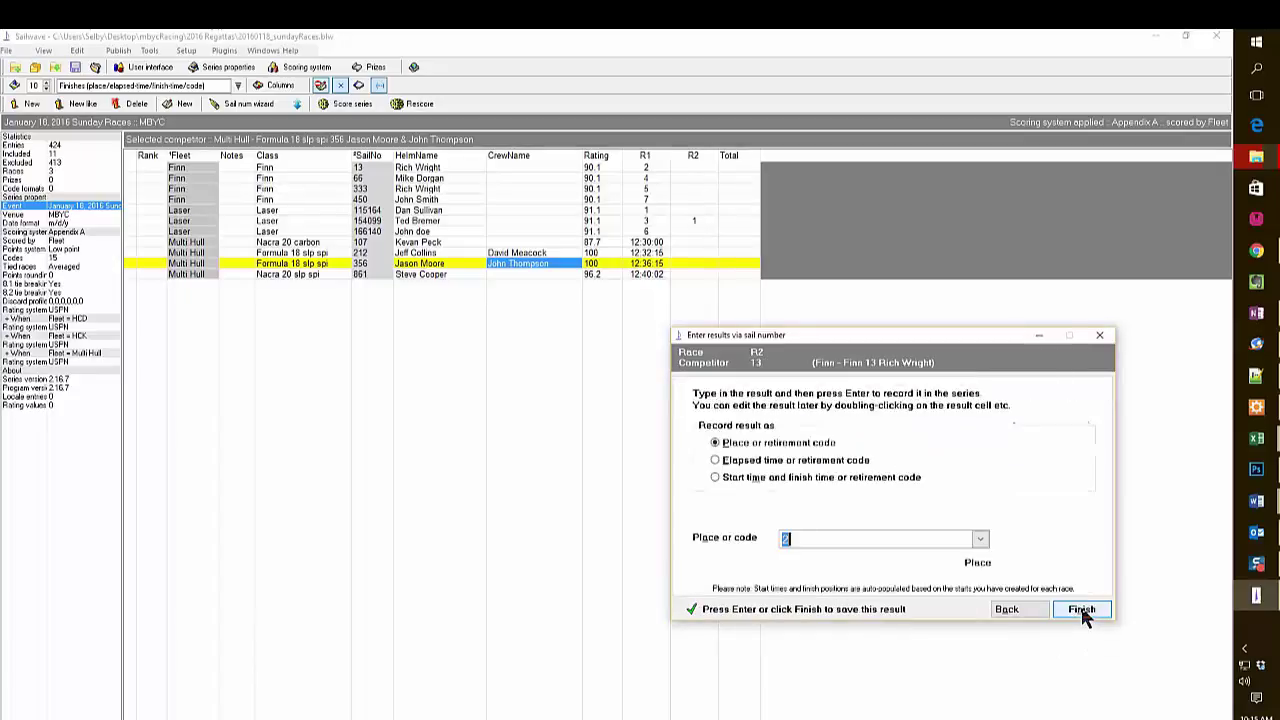
click(1082, 610)
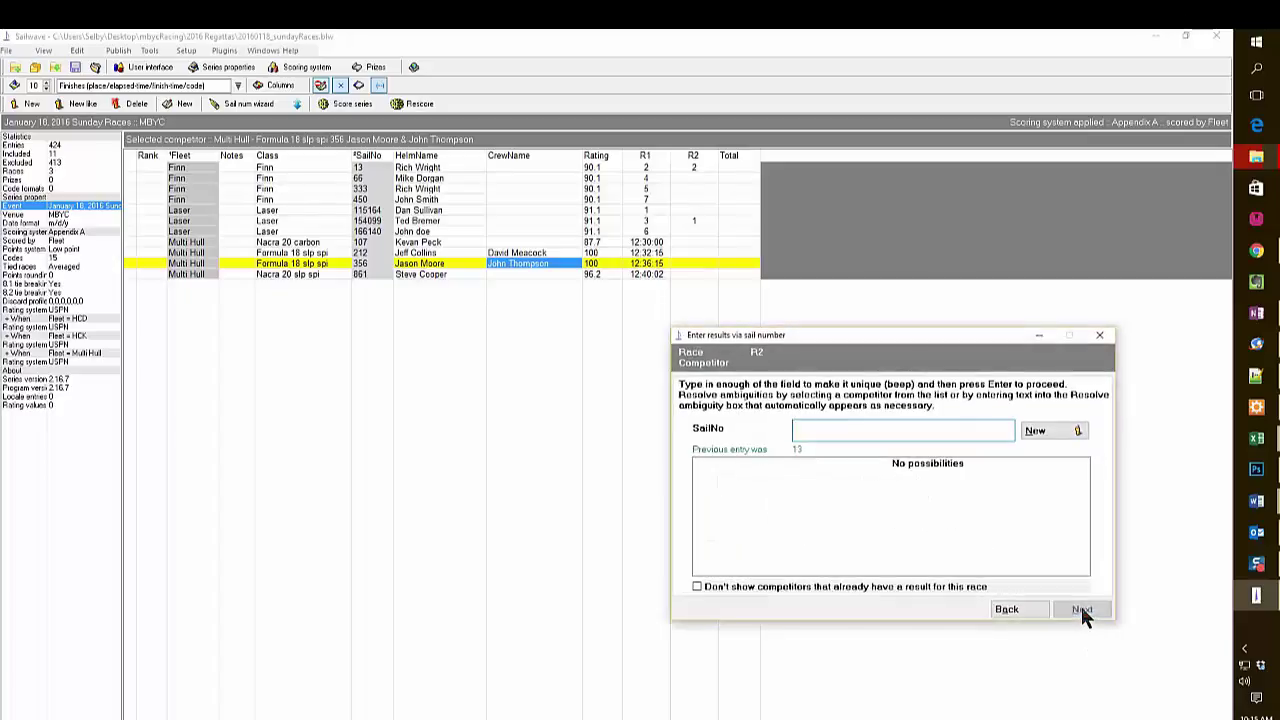
text(861)
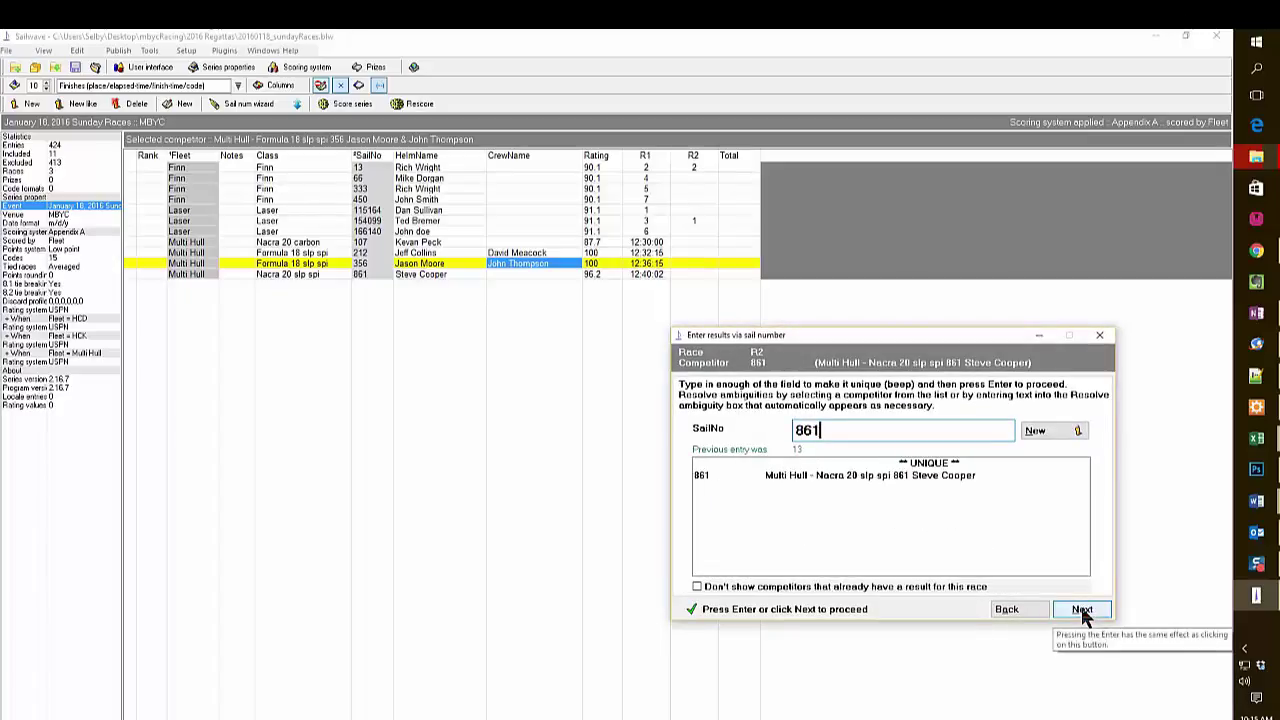
click(1080, 612)
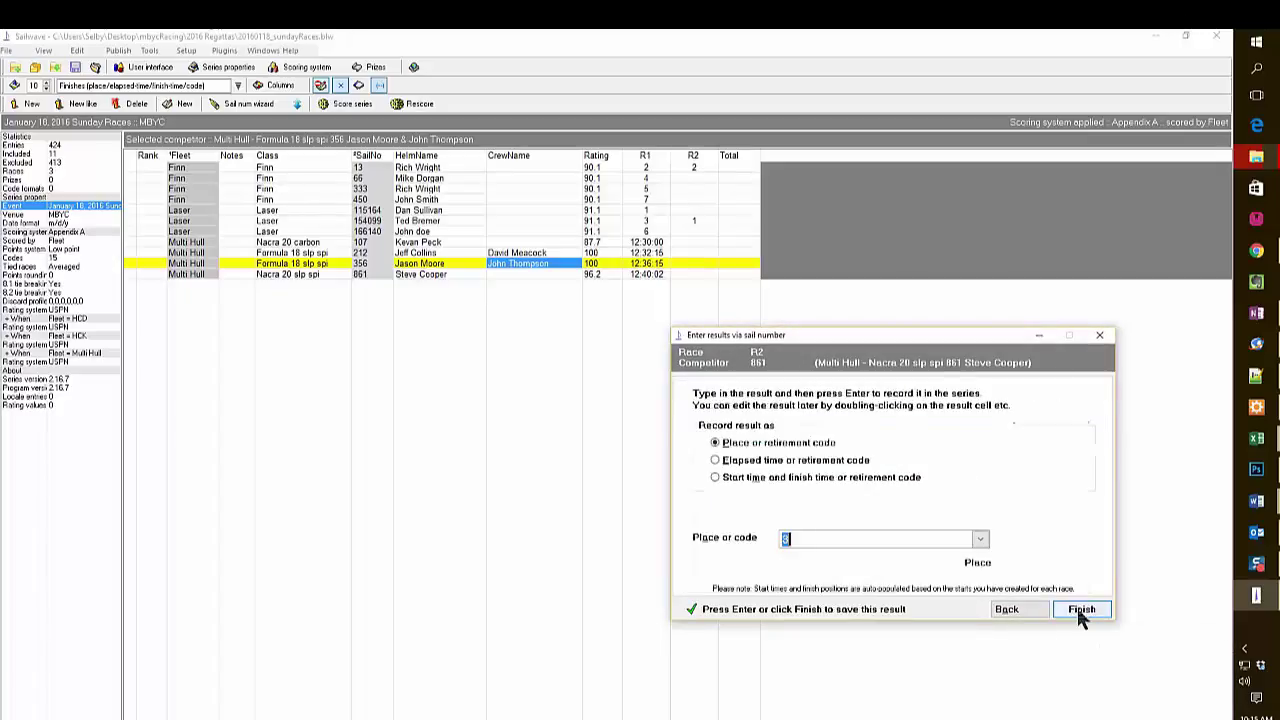
Give boat 861 a race 2 start of 12:55:00 and finish of 13:29:12.
click(713, 478)
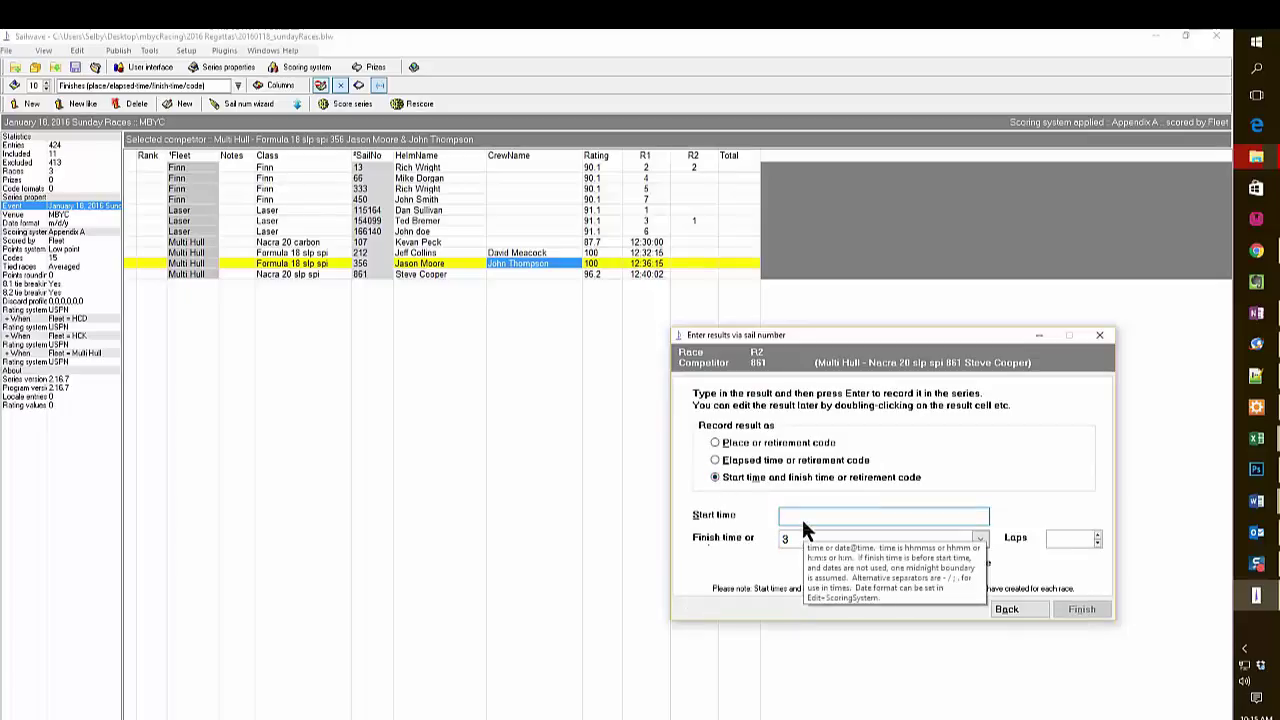
text(12)
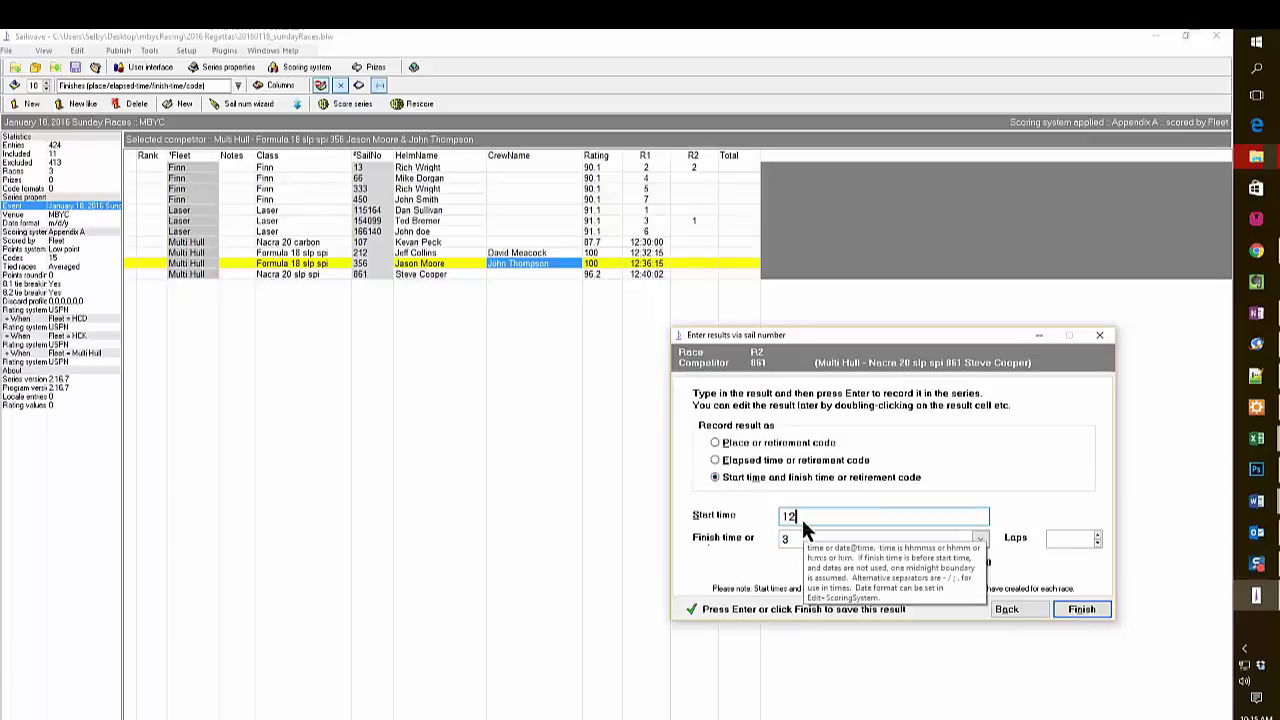
text(5500)
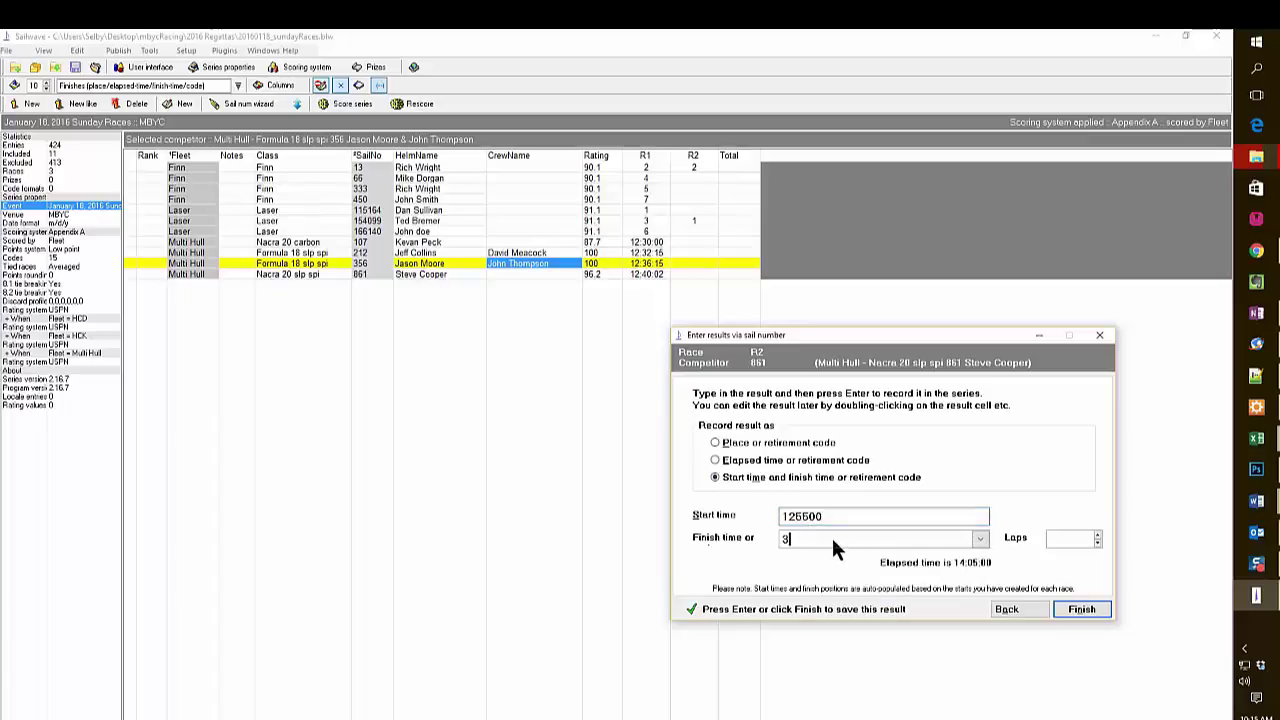
key(BackSpace)
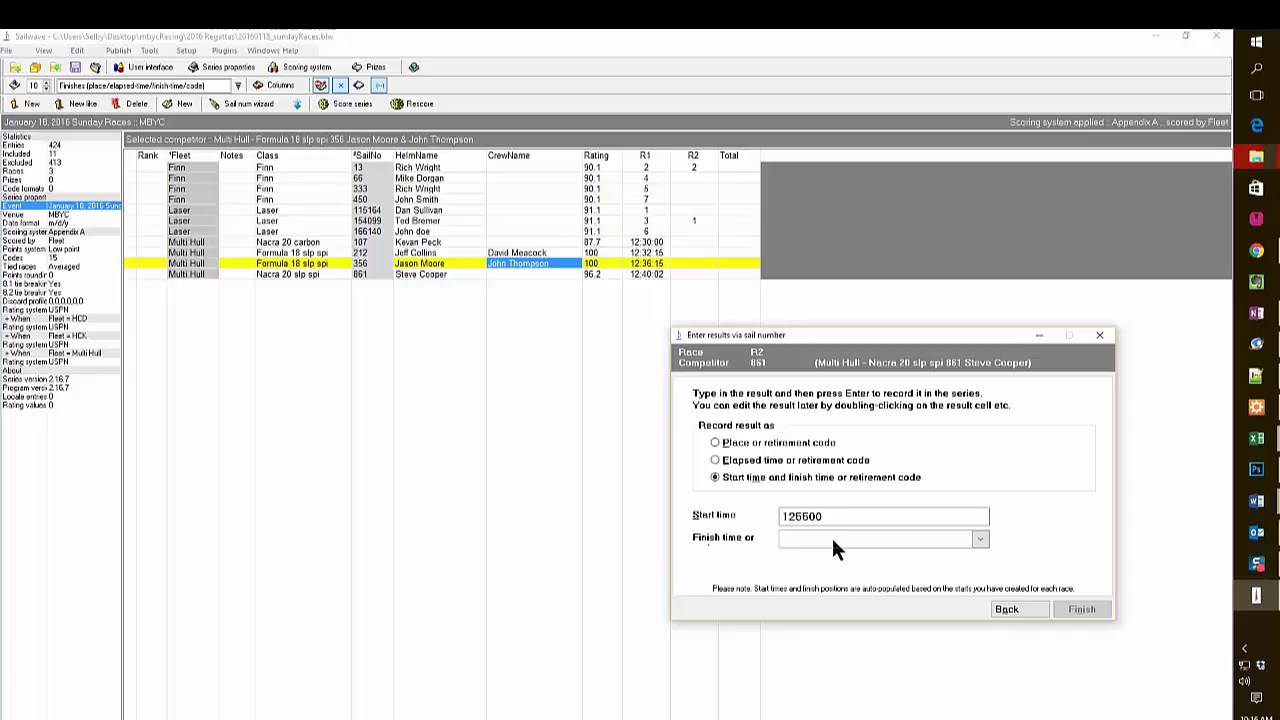
text(1)
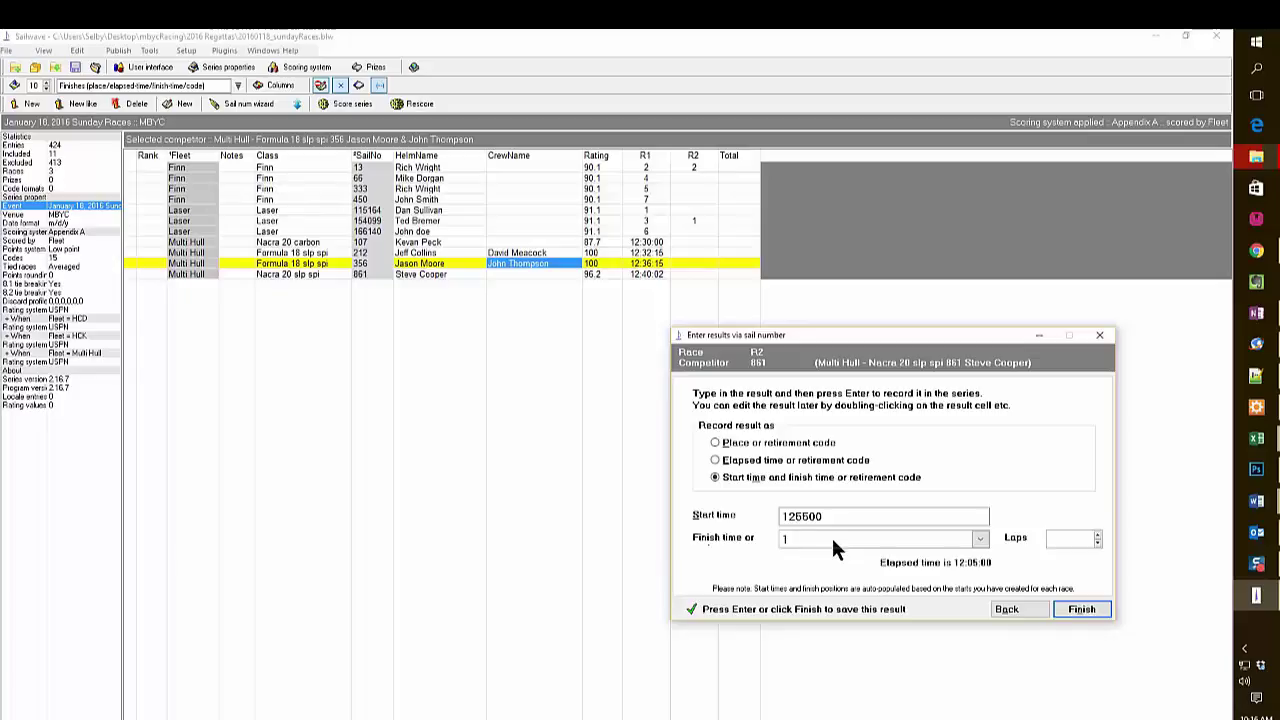
text(2912)
click(787, 540)
text(3)
click(1084, 612)
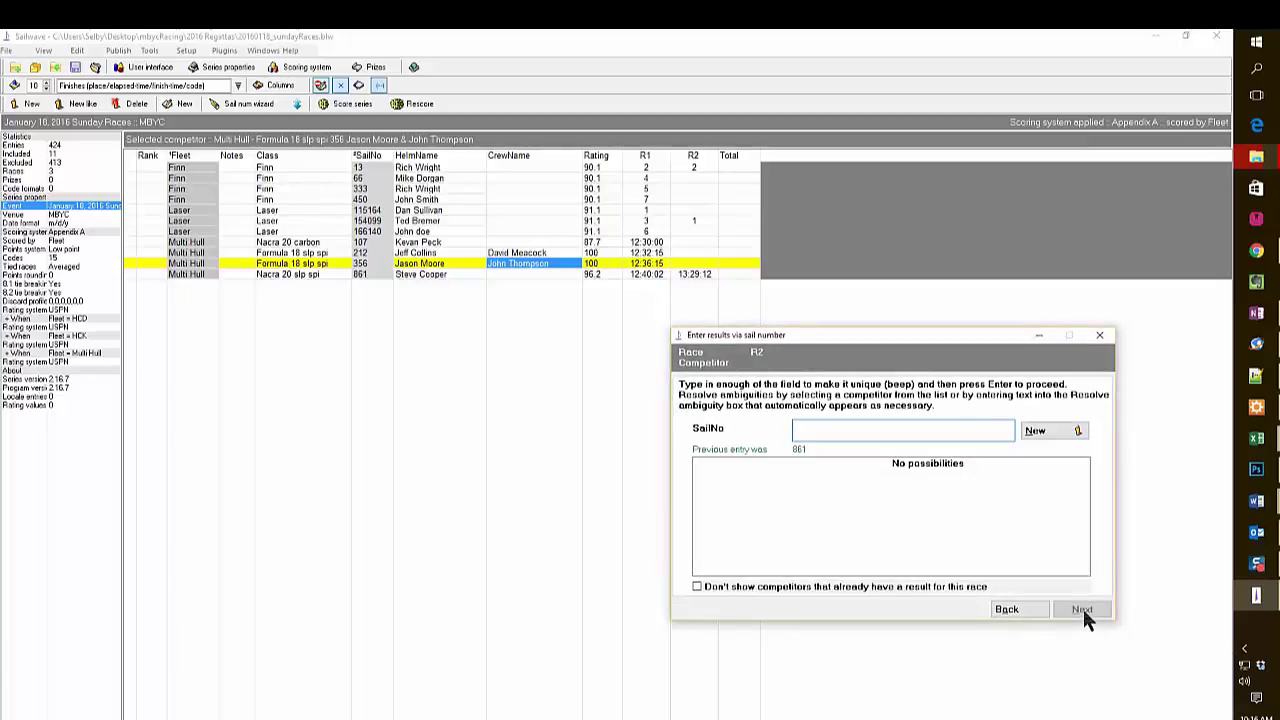
Record a race 2 finish time of 13:30:06 for Nacra 20 sail 107.
text(107)
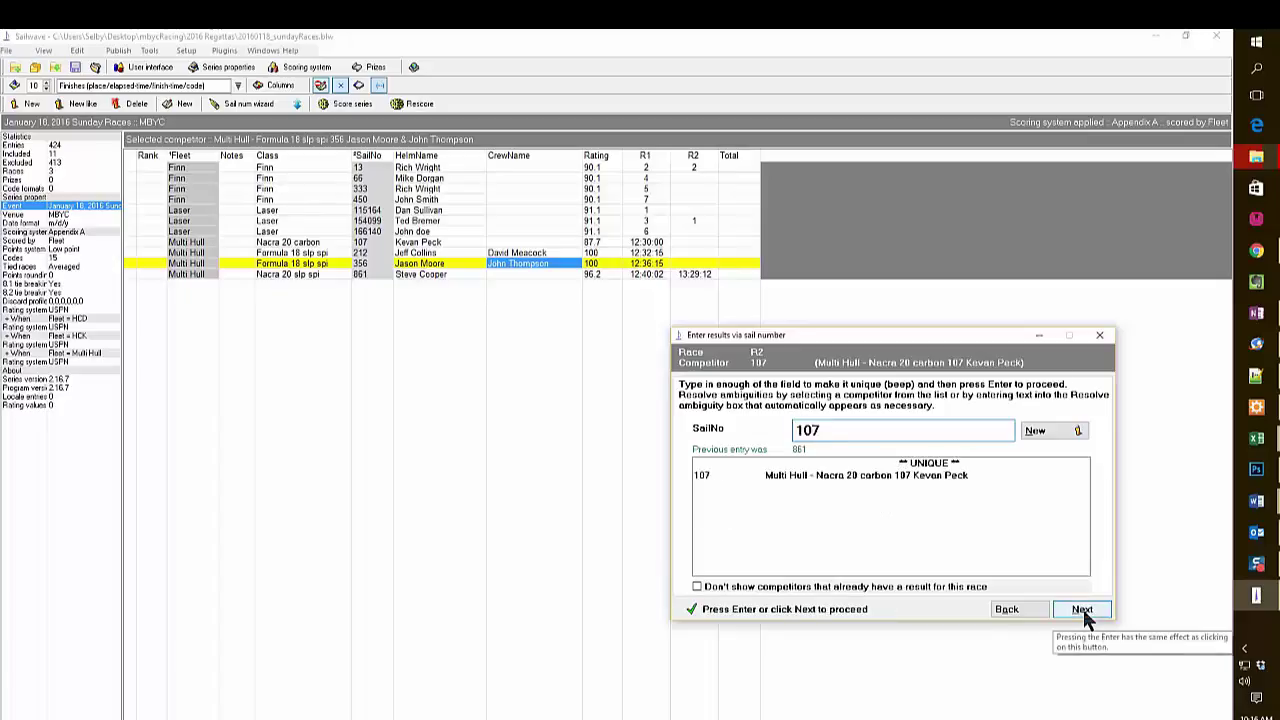
click(1083, 609)
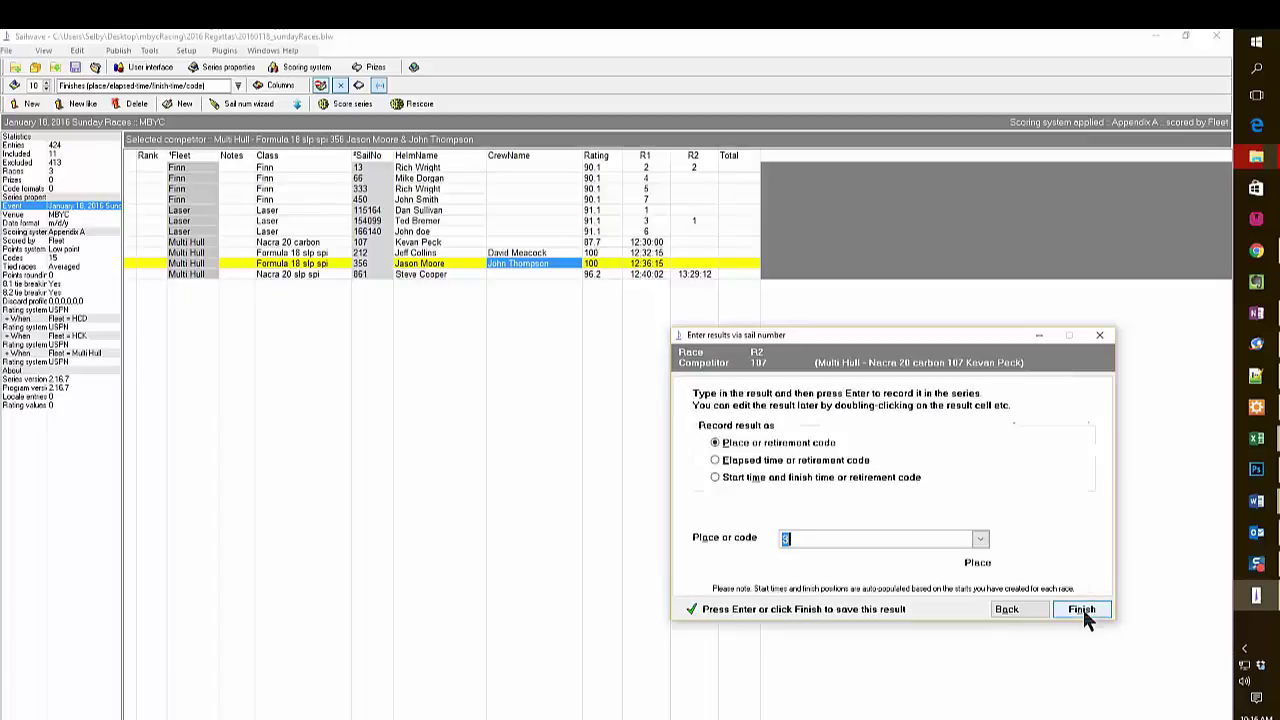
click(714, 477)
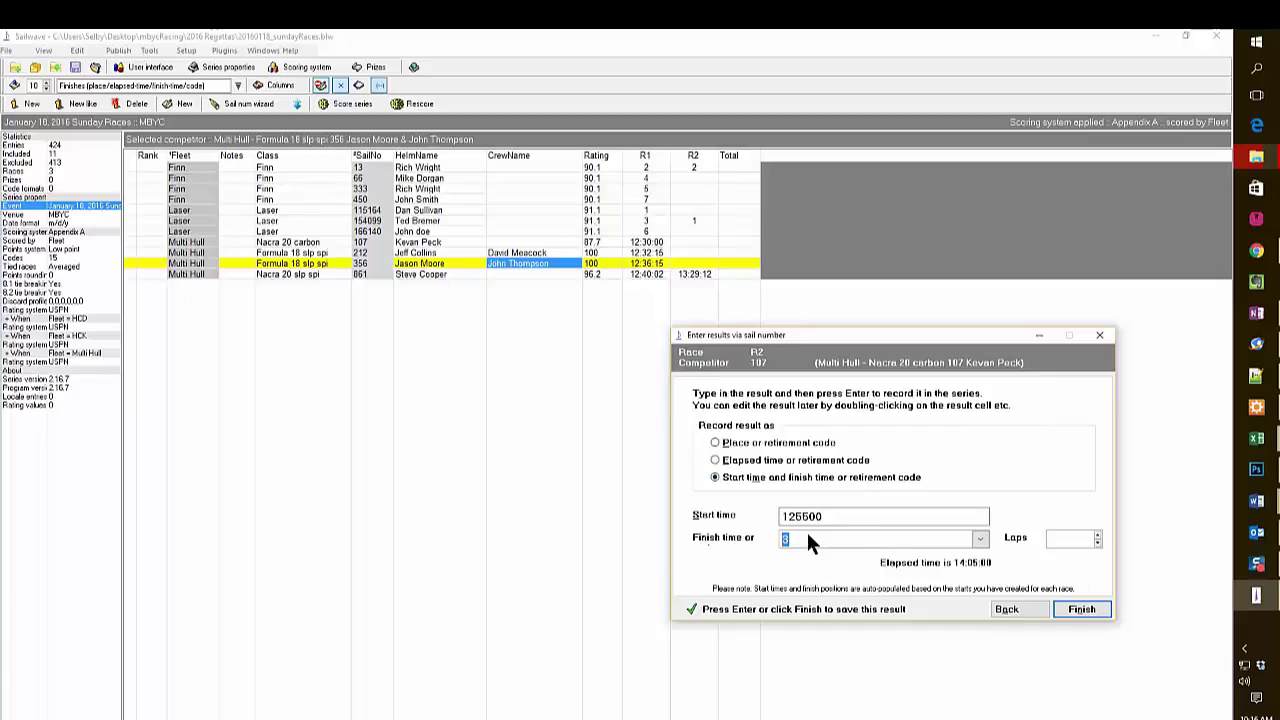
text(133006)
click(1095, 609)
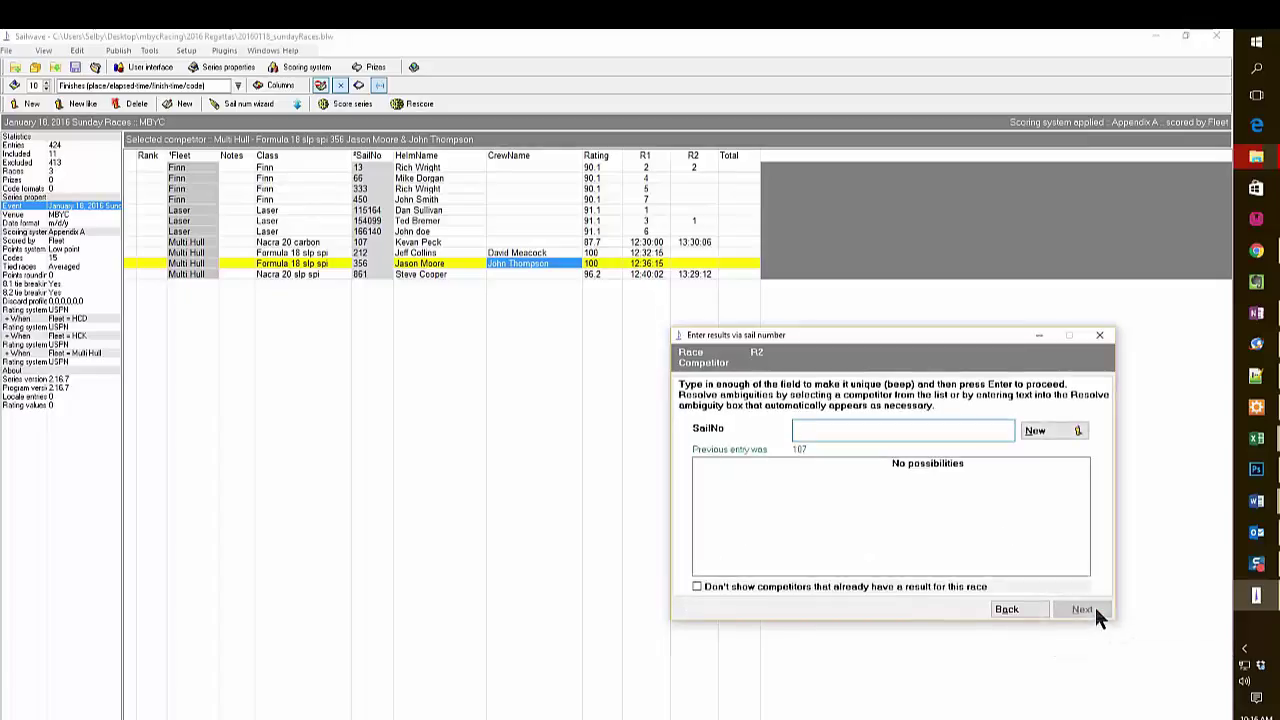
Record a race 2 finish time of 13:35:10 for Formula 18 sail 356.
text(356)
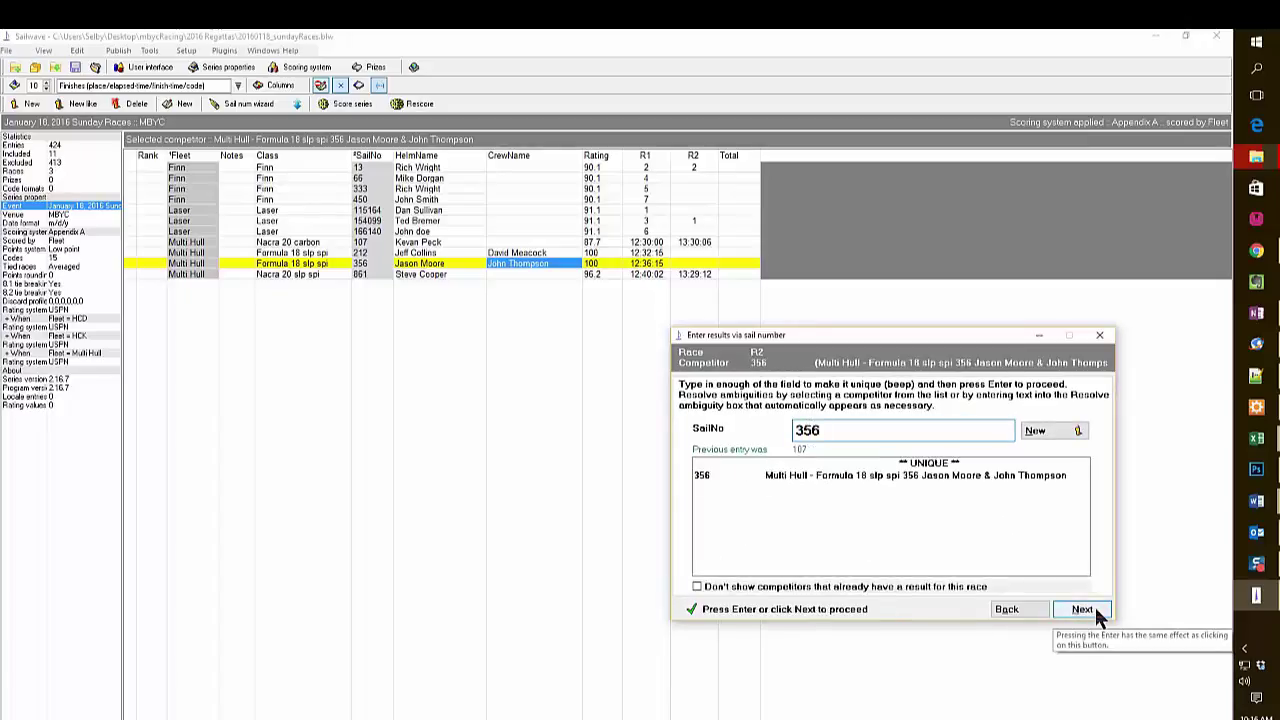
click(1082, 609)
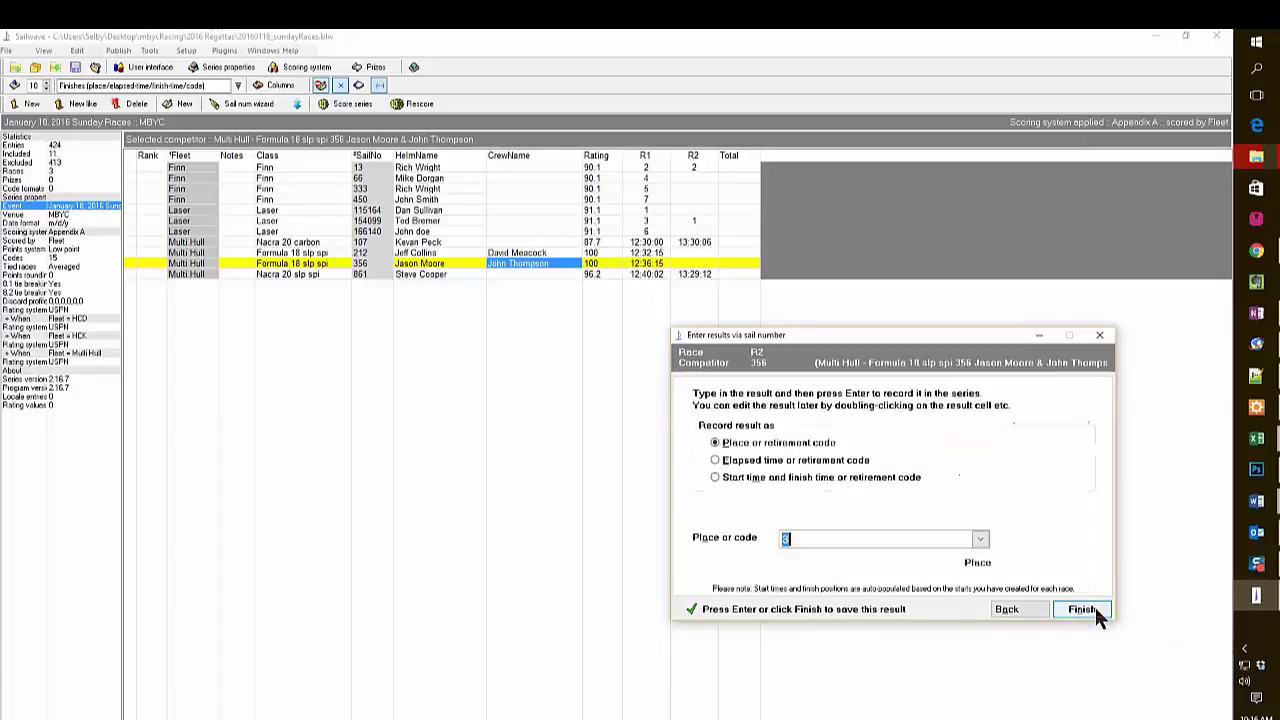
click(714, 476)
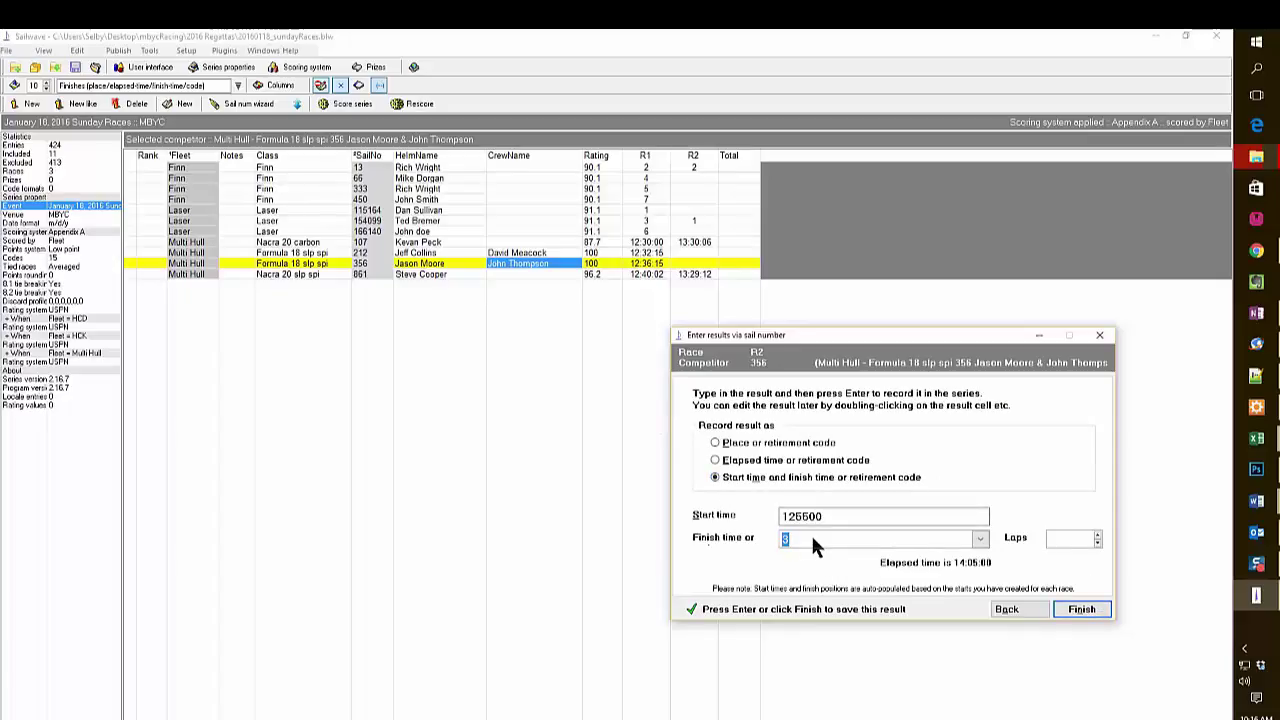
text(133510)
click(1082, 608)
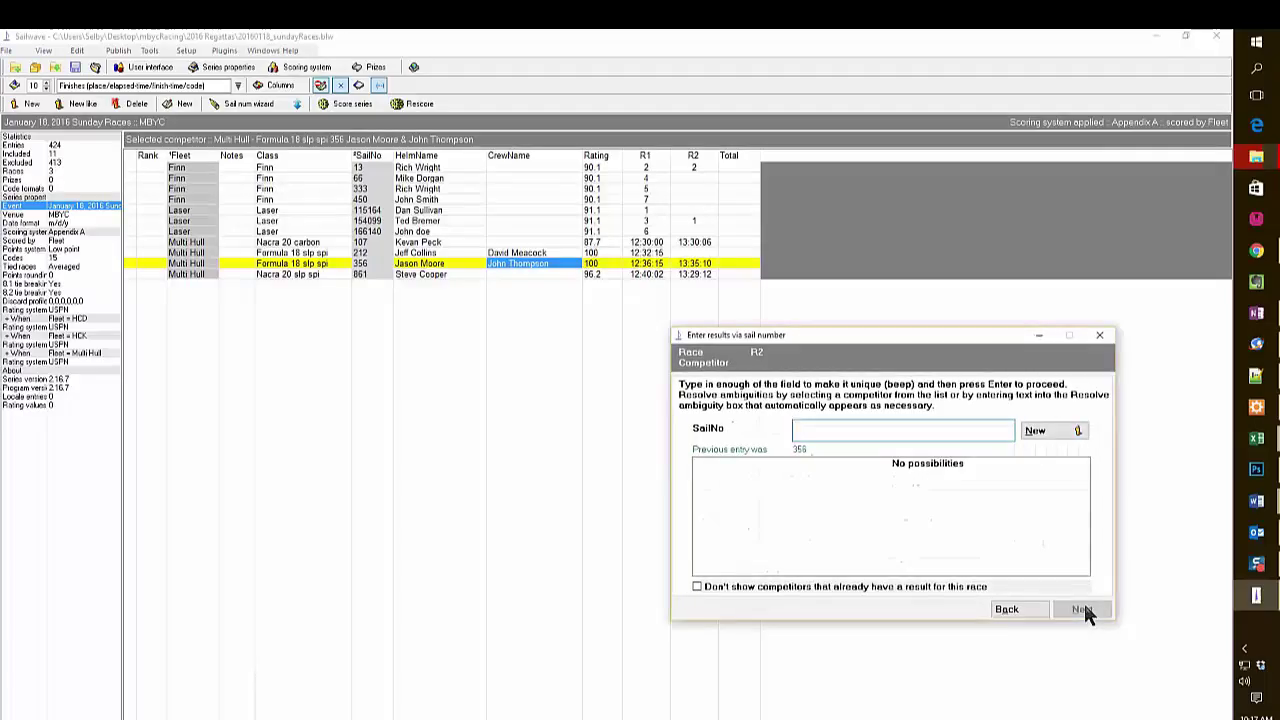
Give sail 333 place 3 and sail 115164 place 4 in race 2.
text(33)
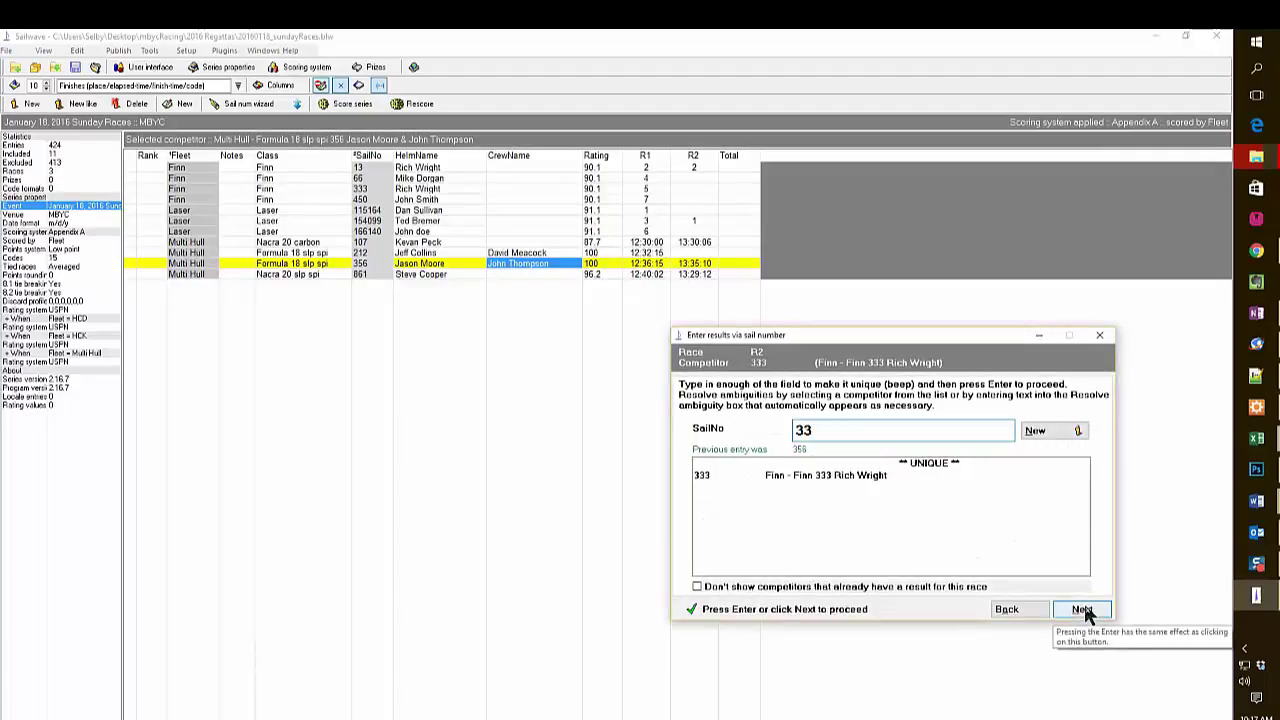
click(1082, 609)
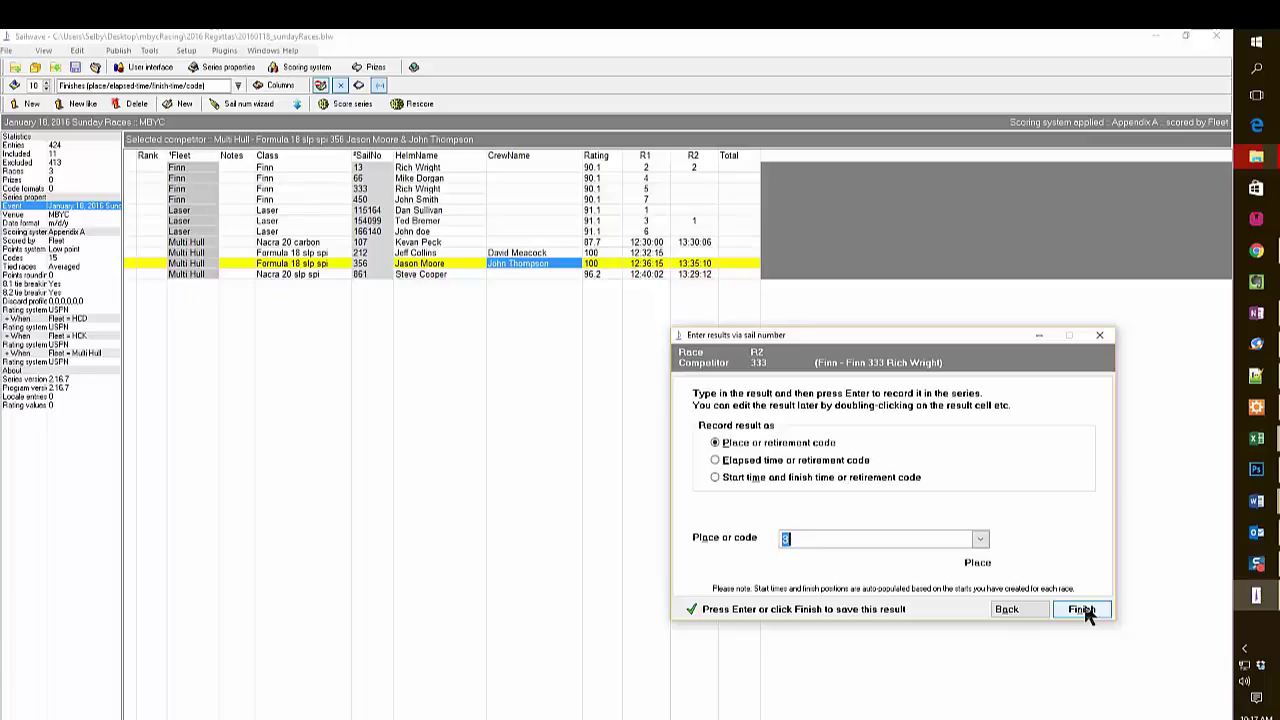
click(1085, 610)
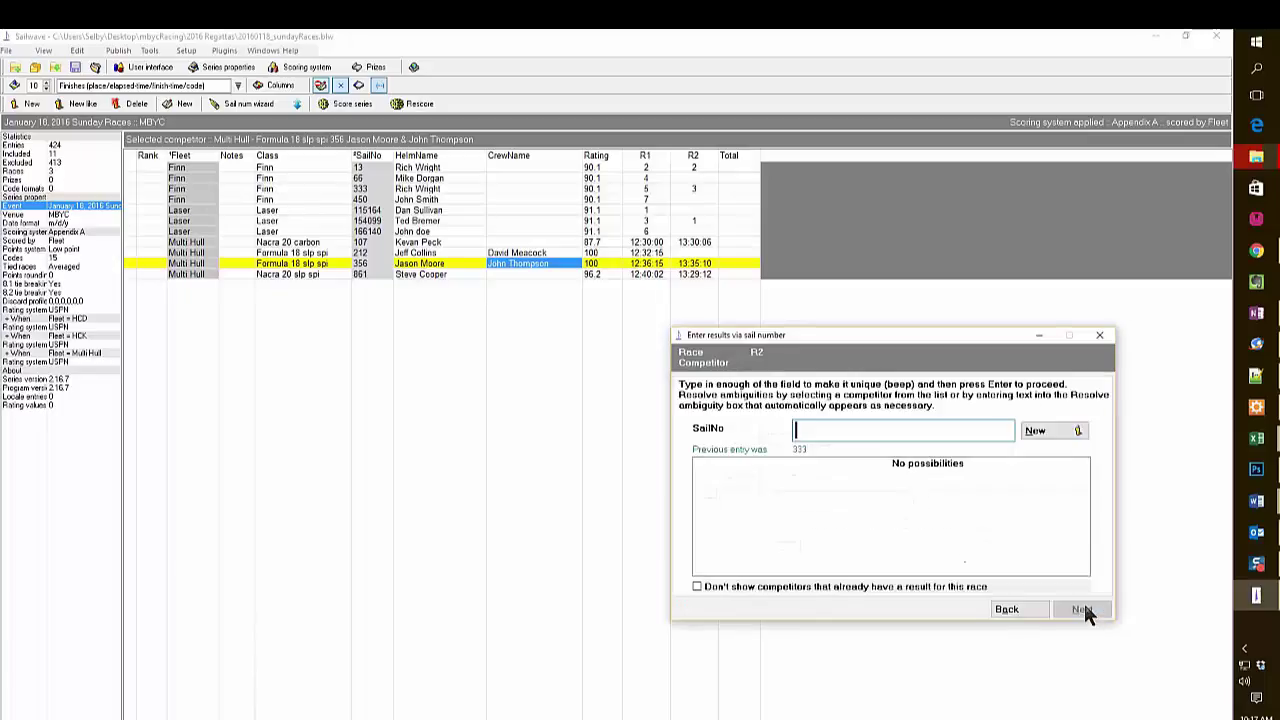
text(115)
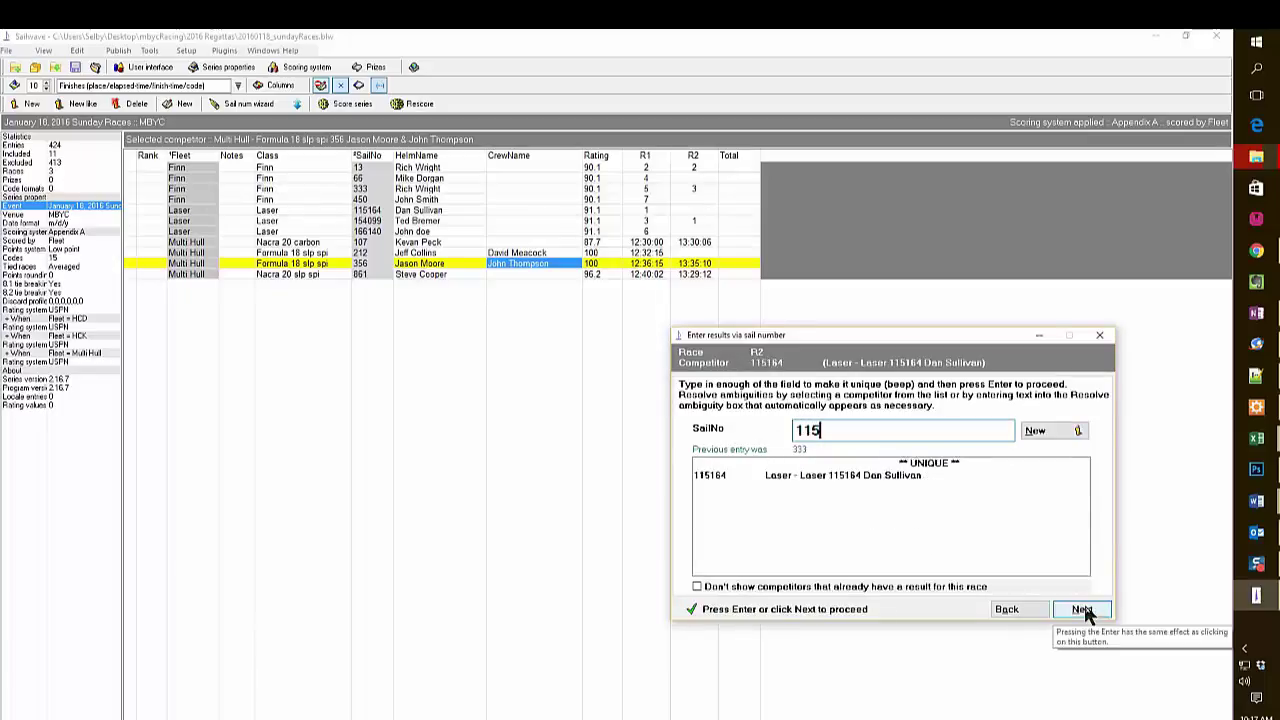
click(1084, 610)
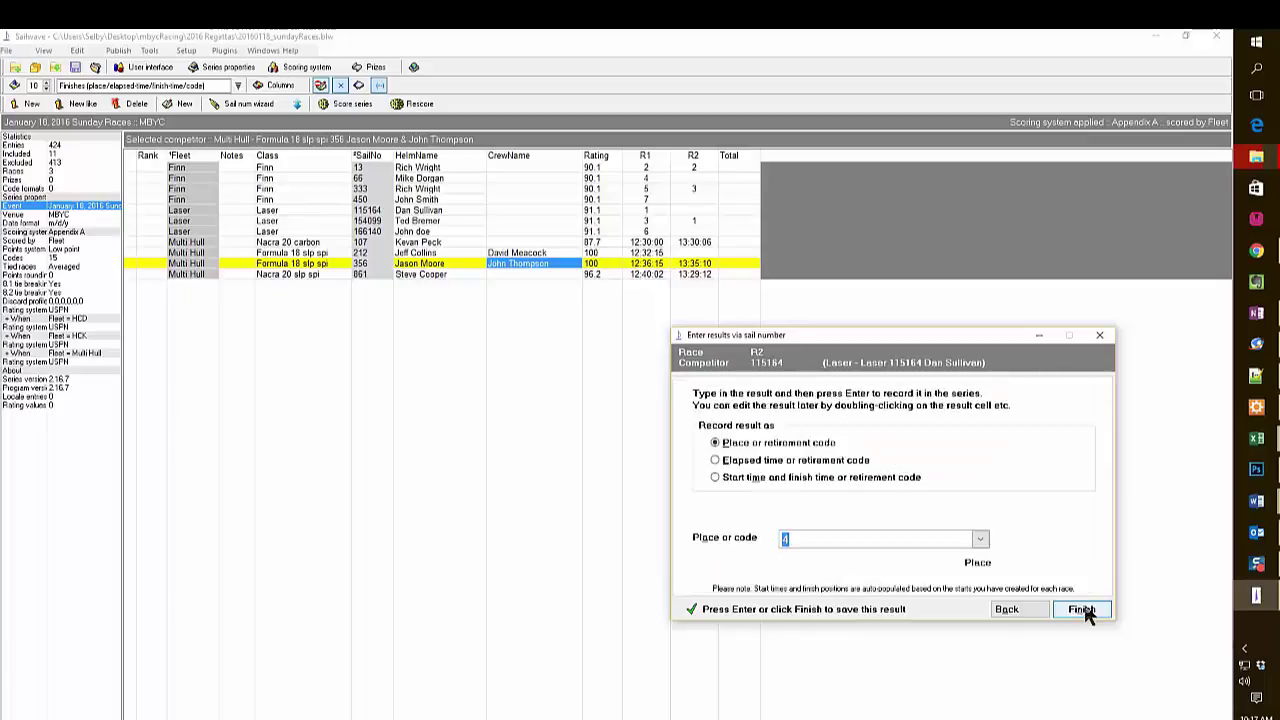
click(1084, 610)
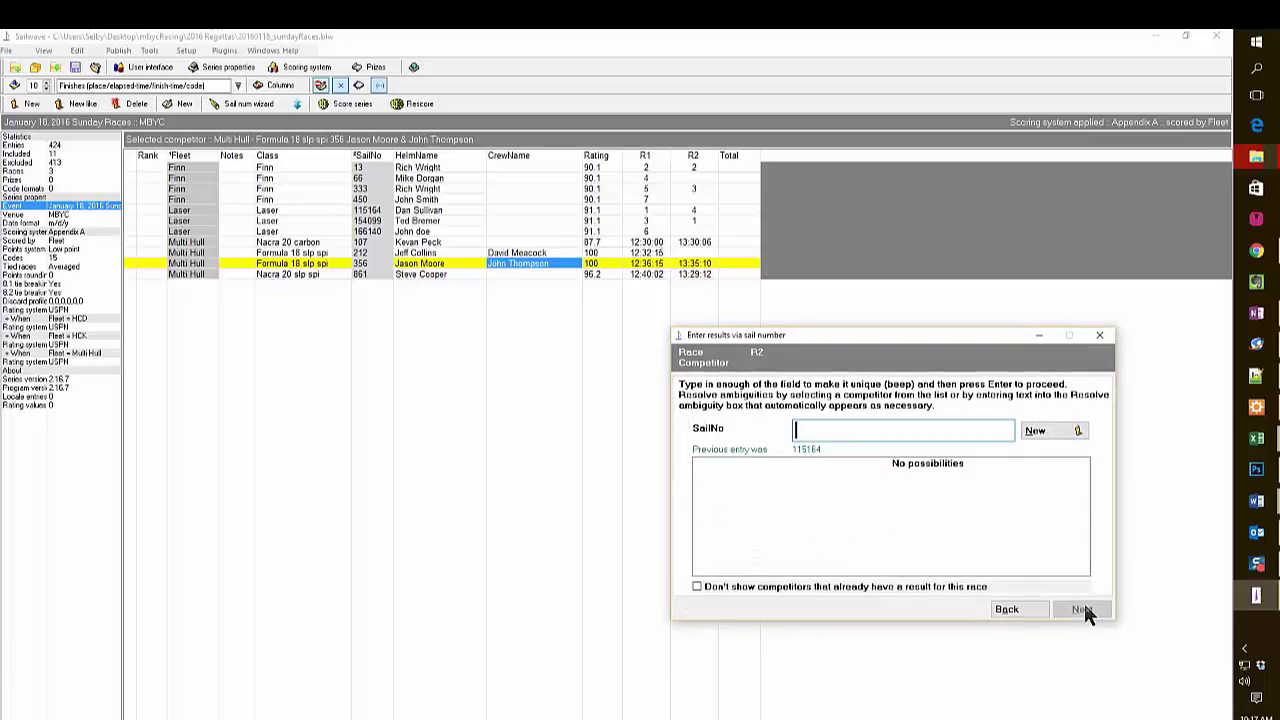
Record a race 2 finish time of 13:37:45 for Formula 18 sail 212.
text(212)
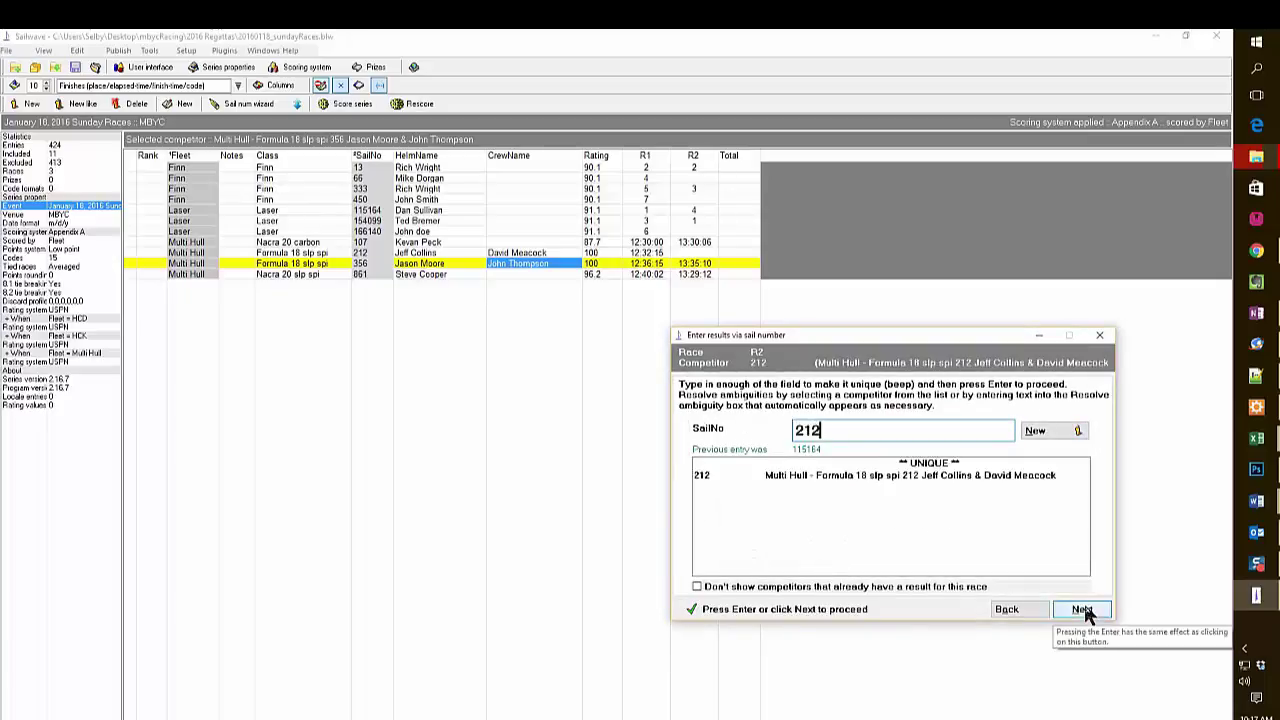
click(1084, 610)
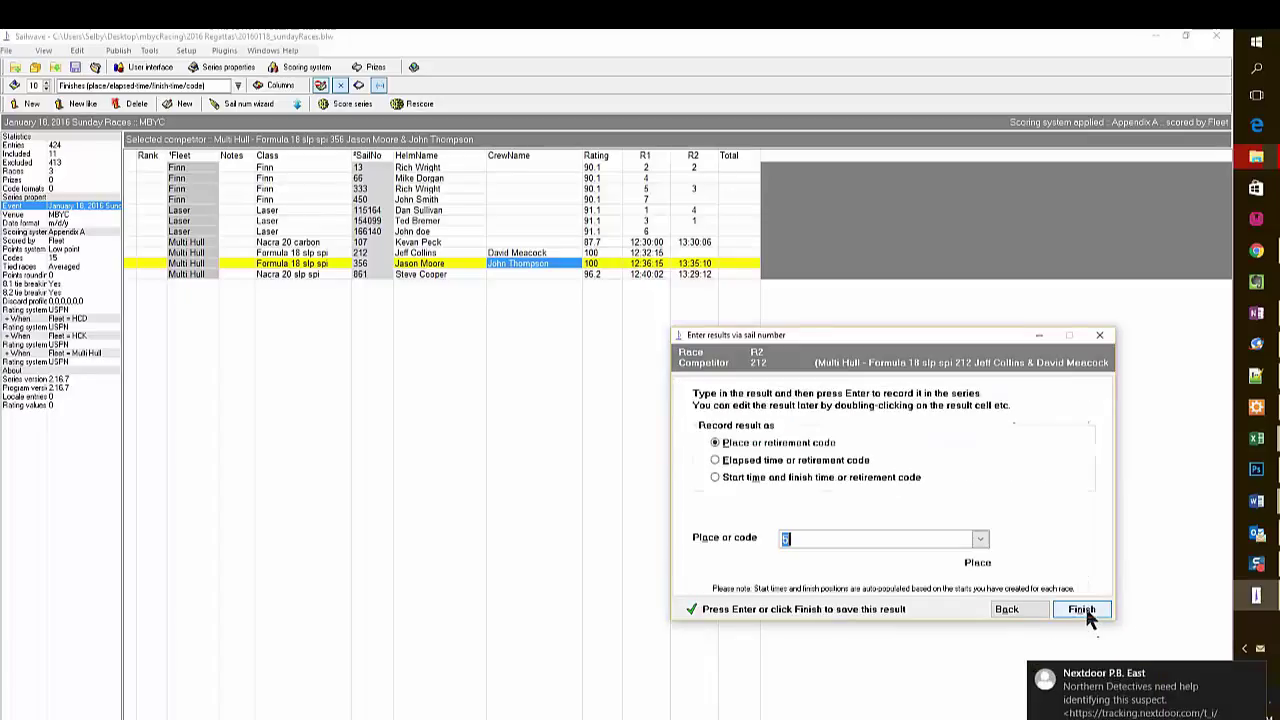
click(714, 477)
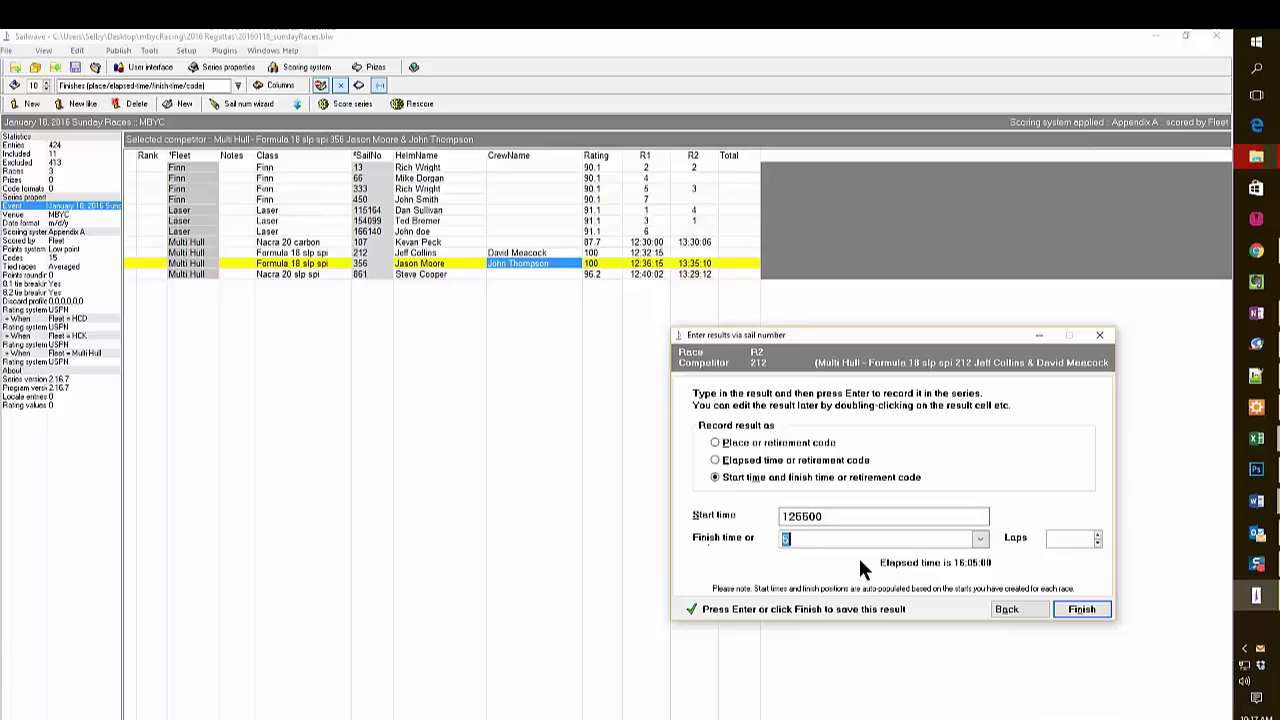
text(133745)
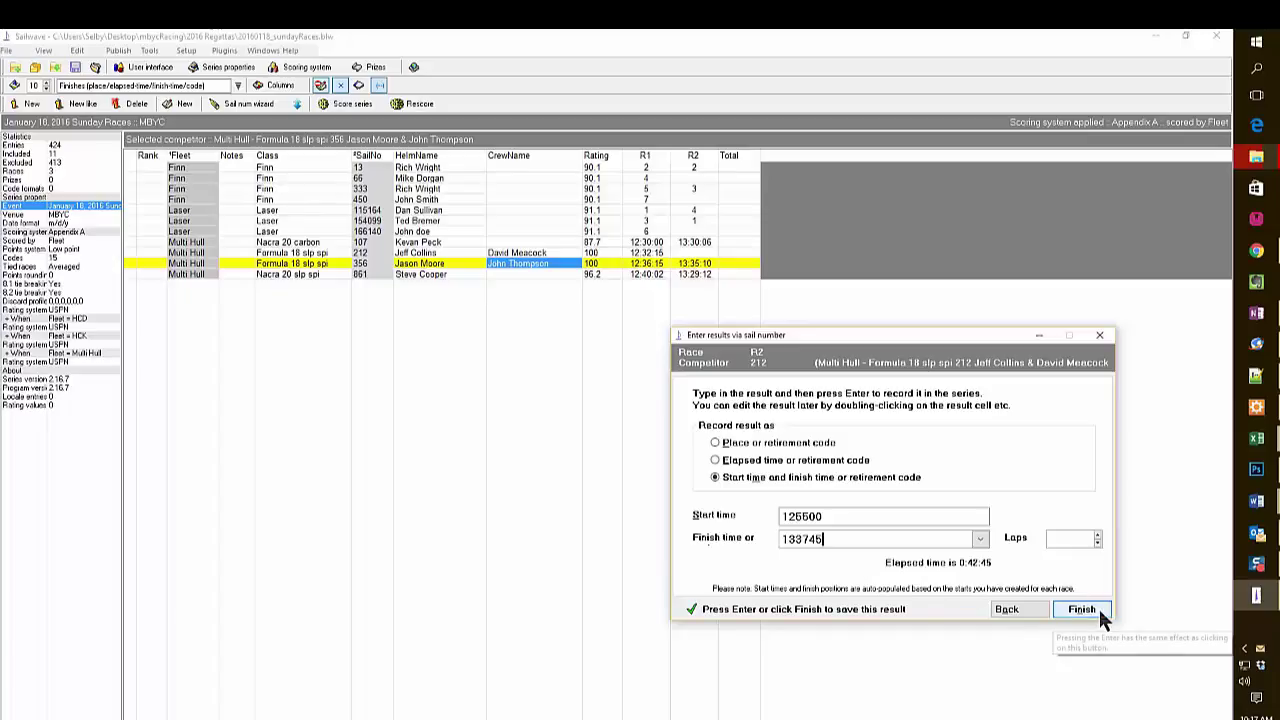
click(1098, 608)
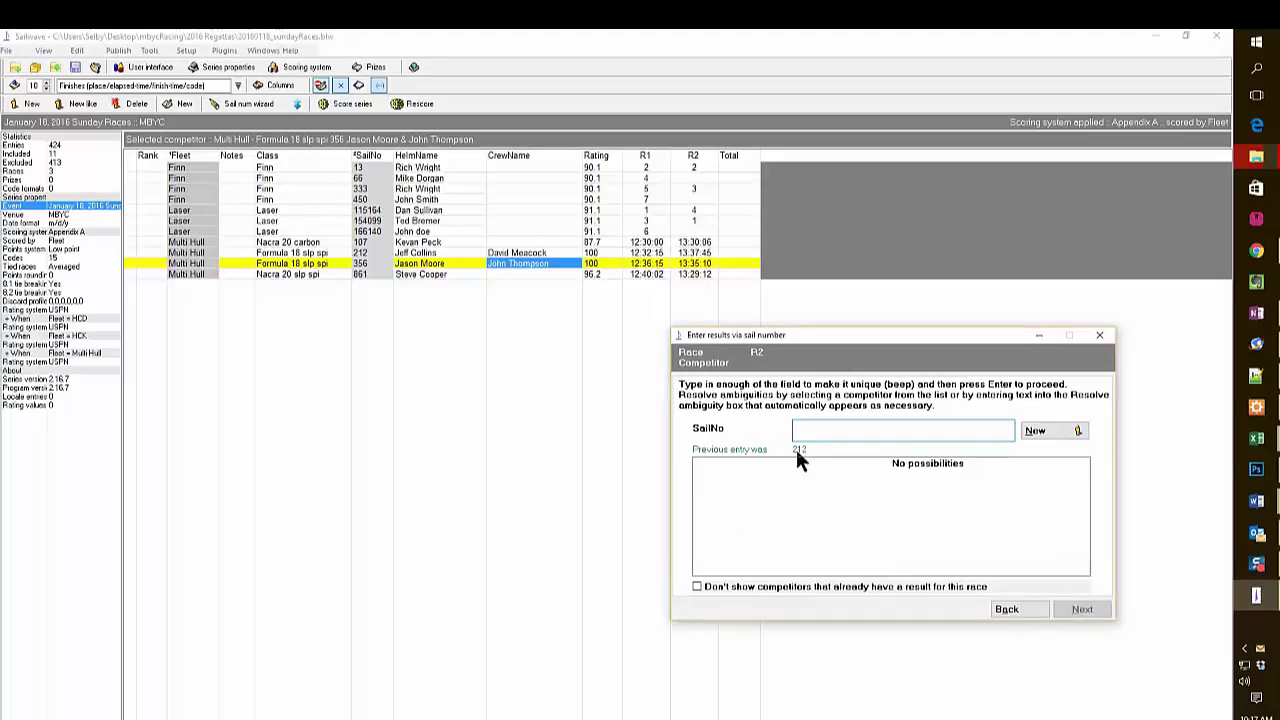
Give sail 450 place 5 and sail 66 place 6 in race 2.
text(45)
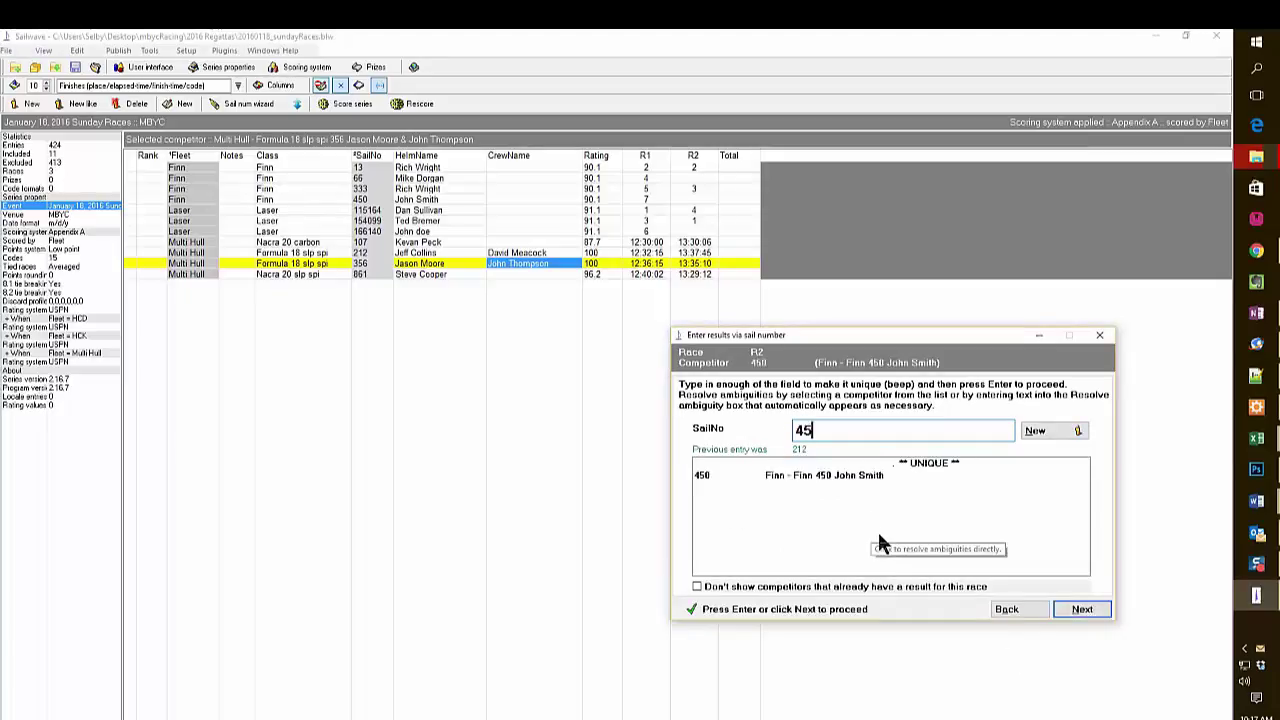
text(0)
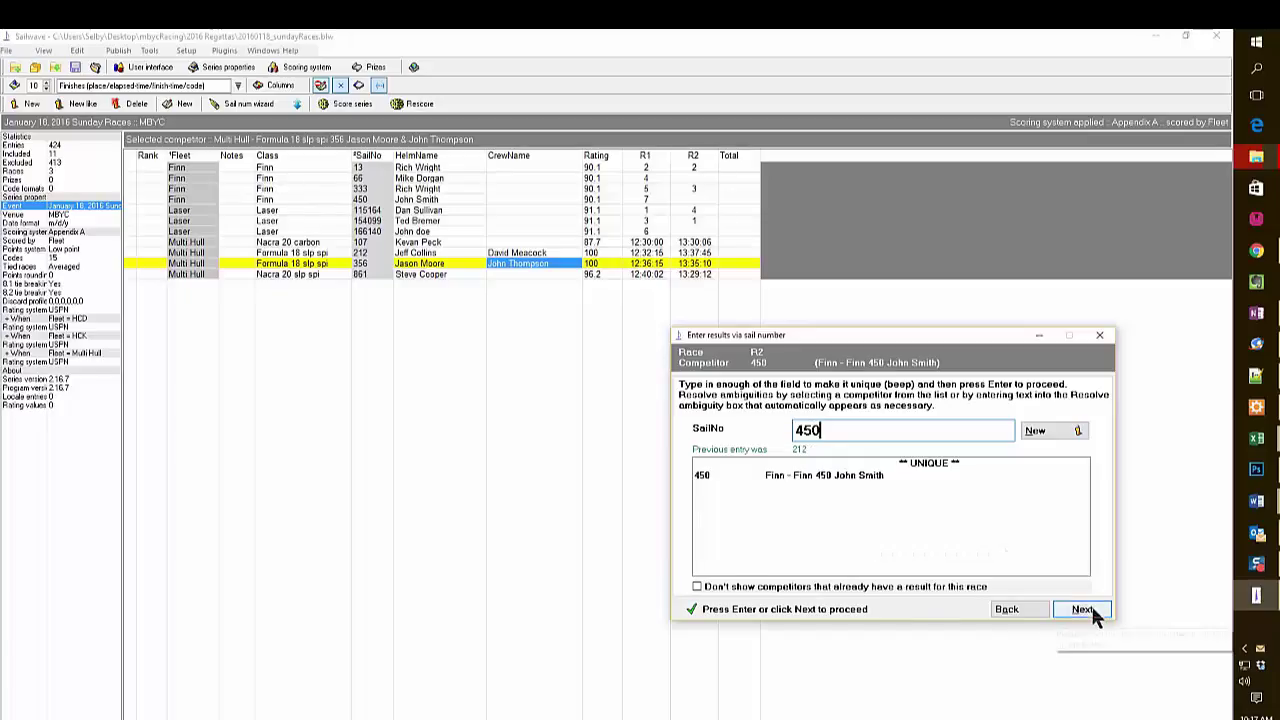
click(1092, 610)
click(1092, 610)
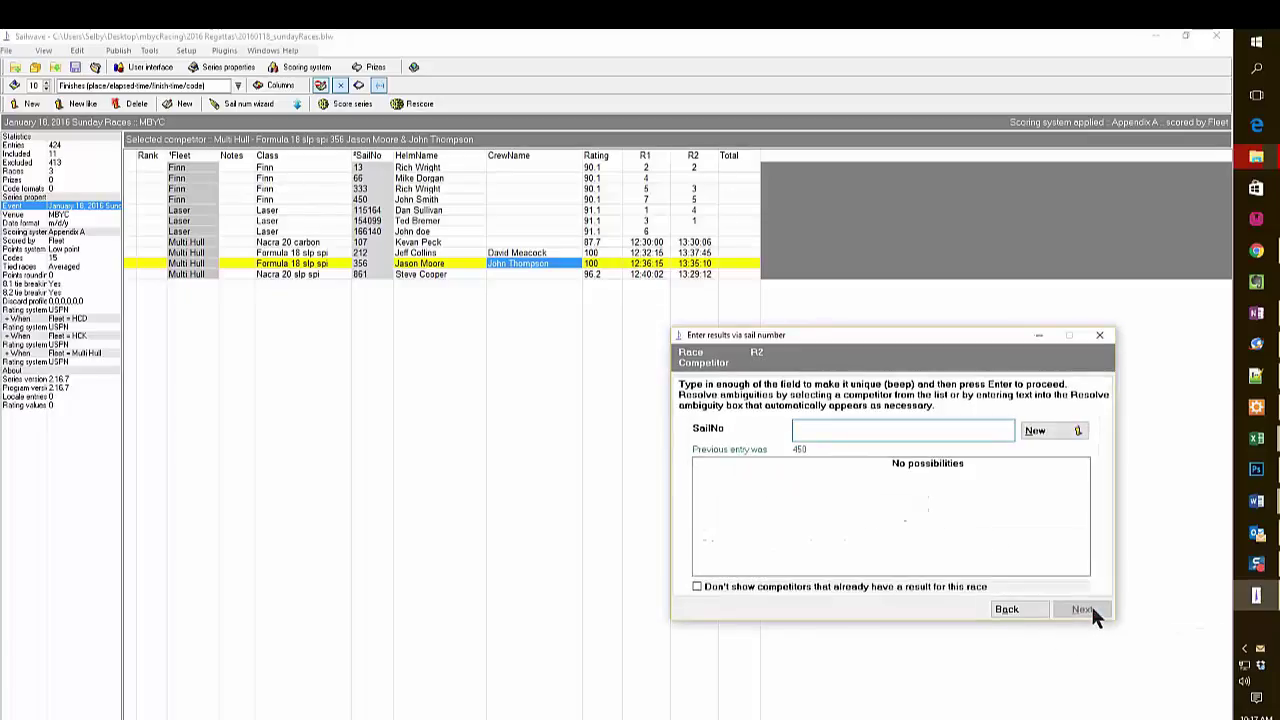
text(66)
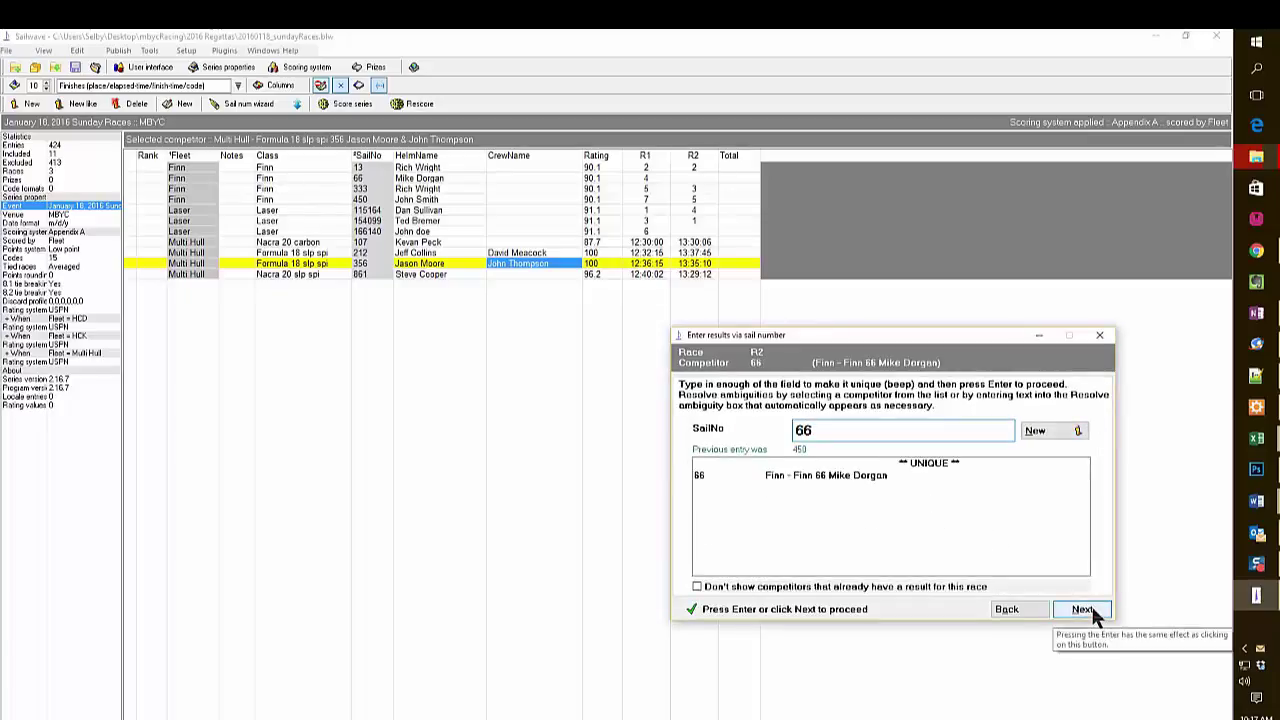
click(1092, 610)
click(1092, 610)
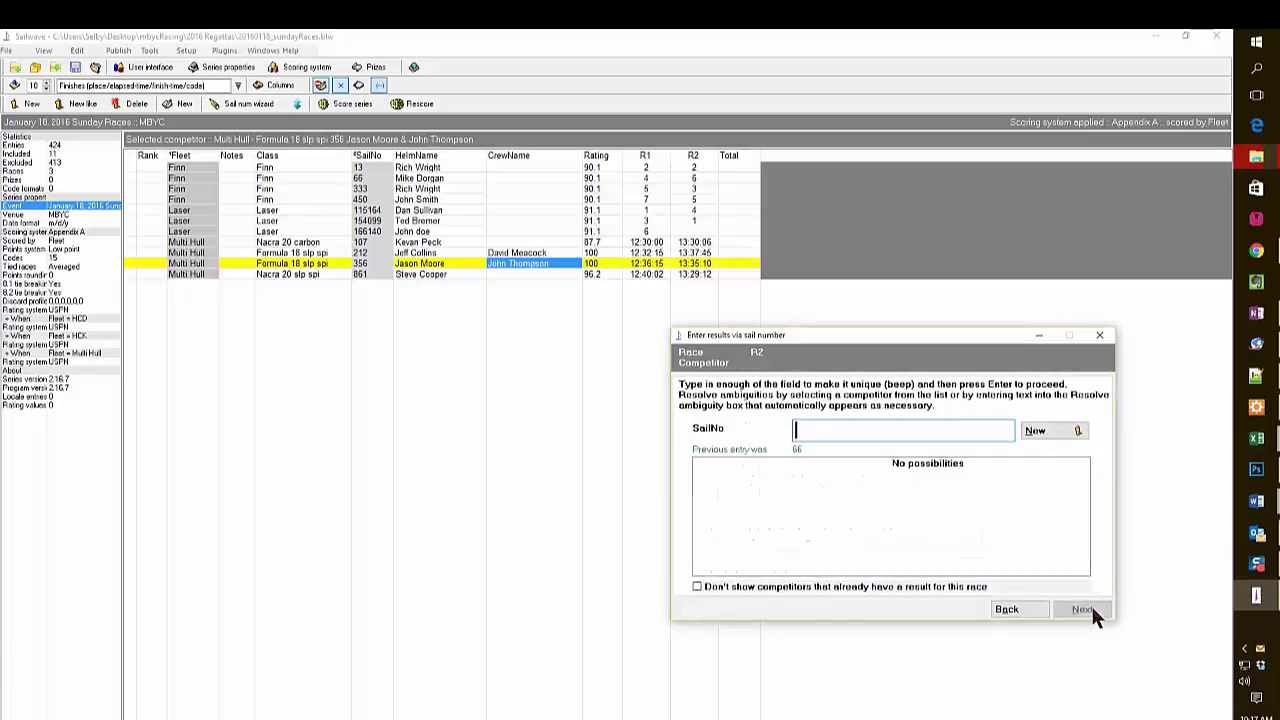
Place sail 166140 seventh in race 2, close the wizard and save the series.
text(166)
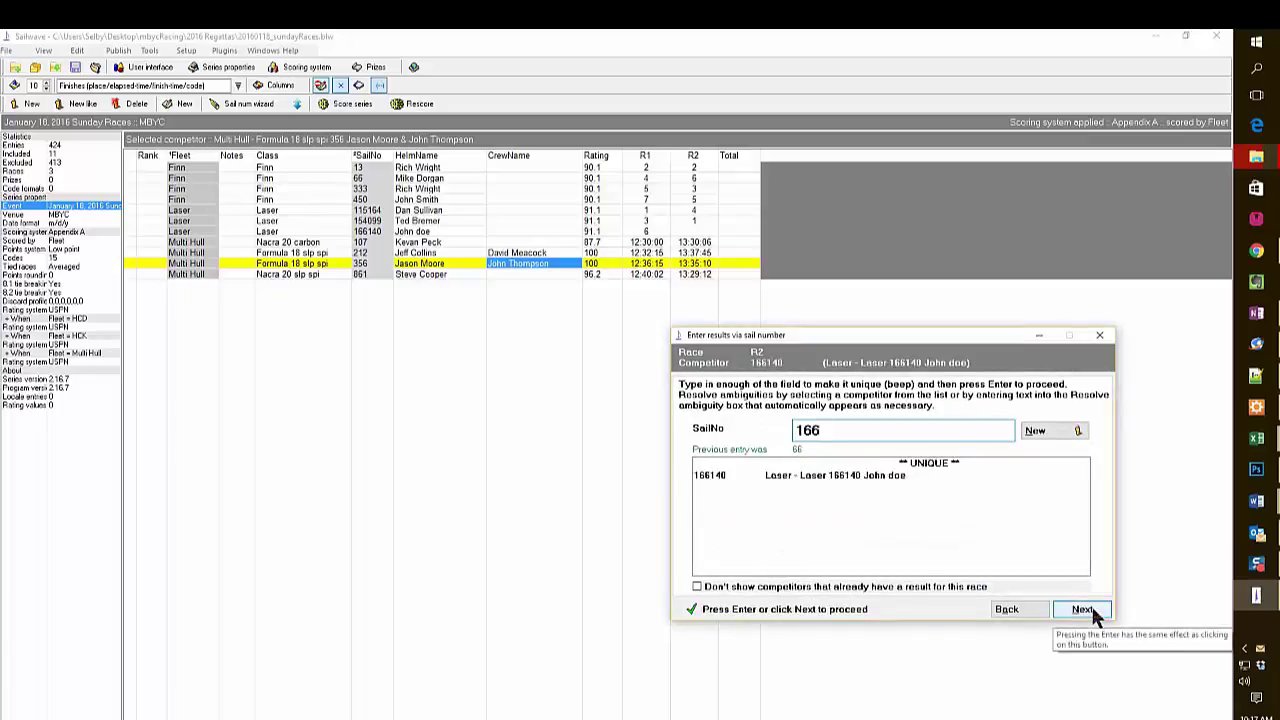
click(1077, 610)
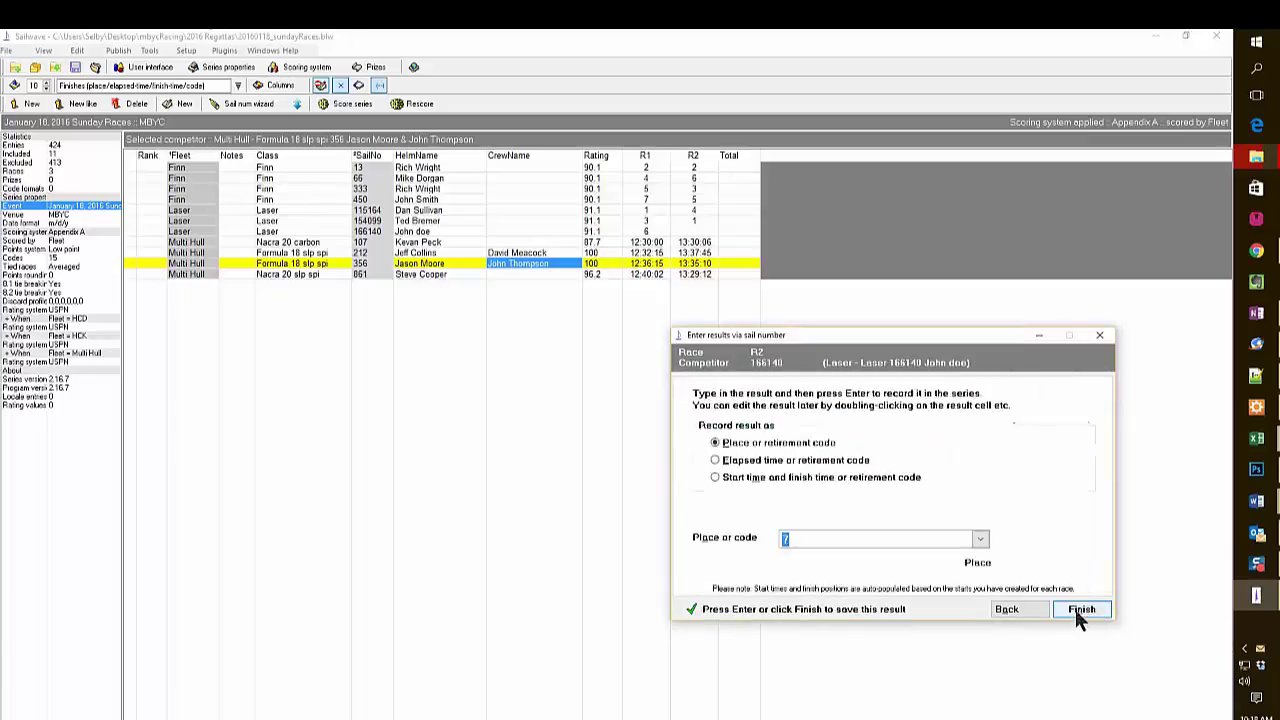
click(1078, 614)
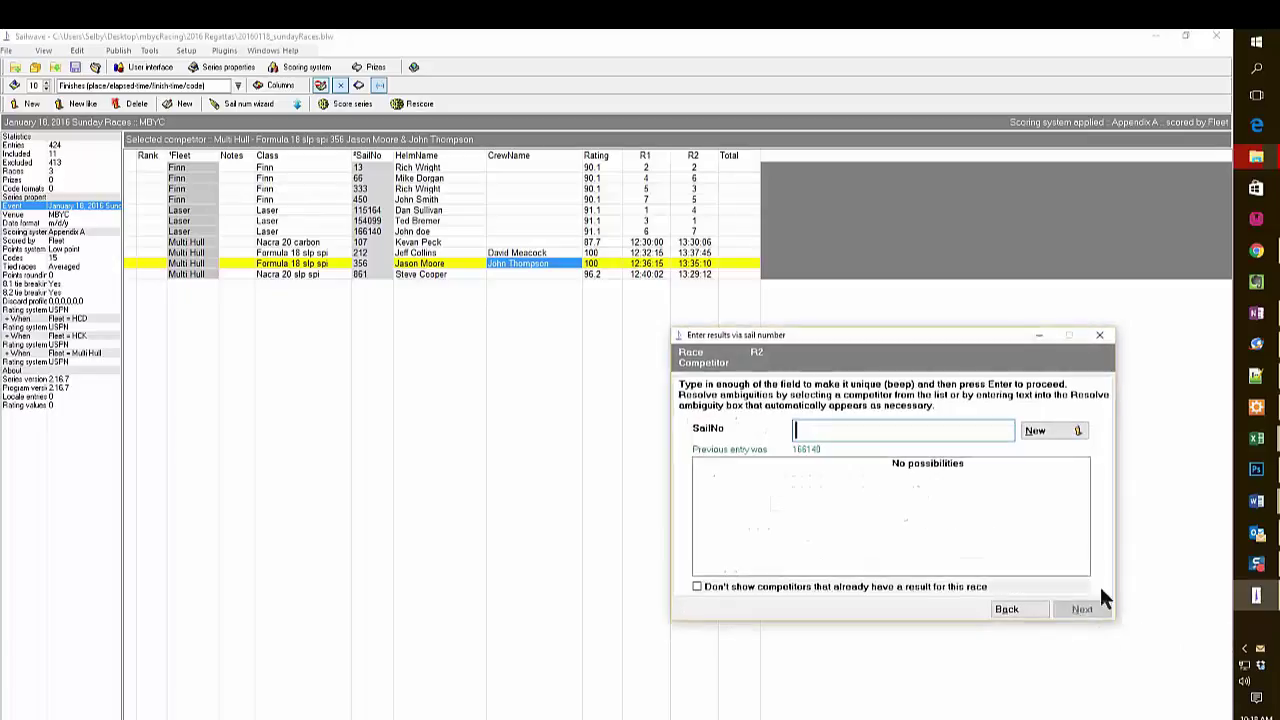
click(1101, 338)
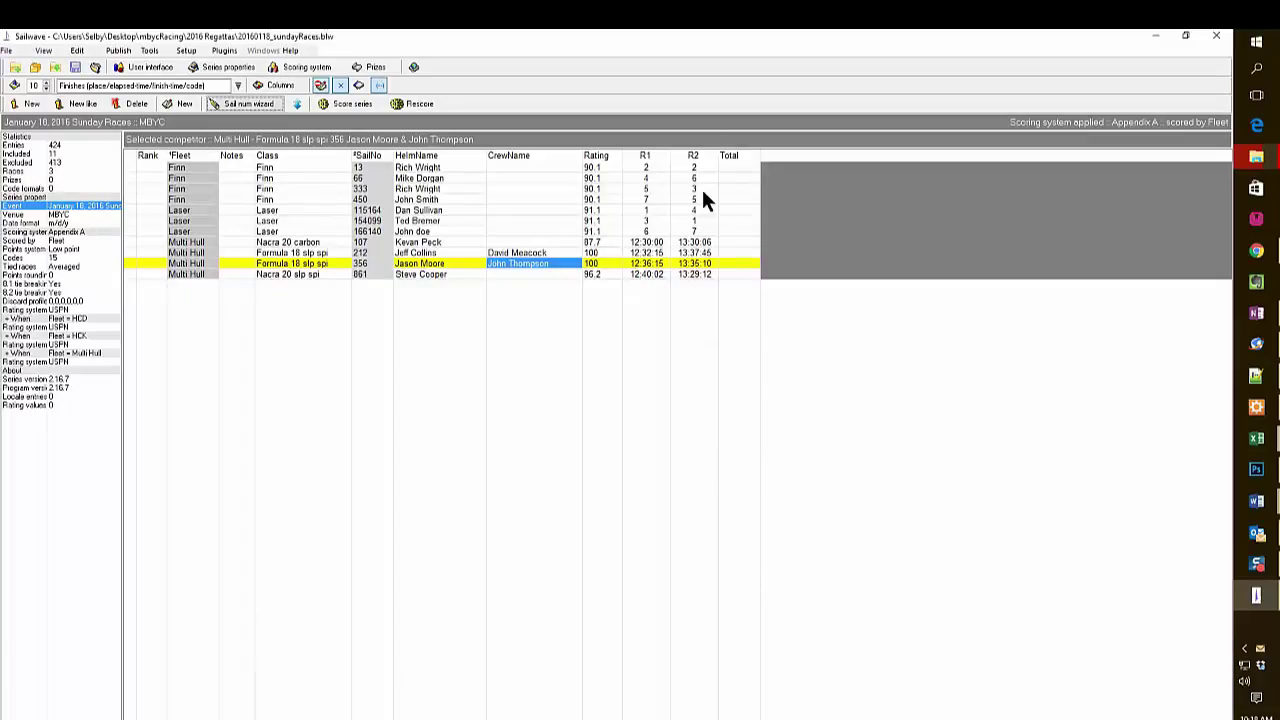
click(75, 70)
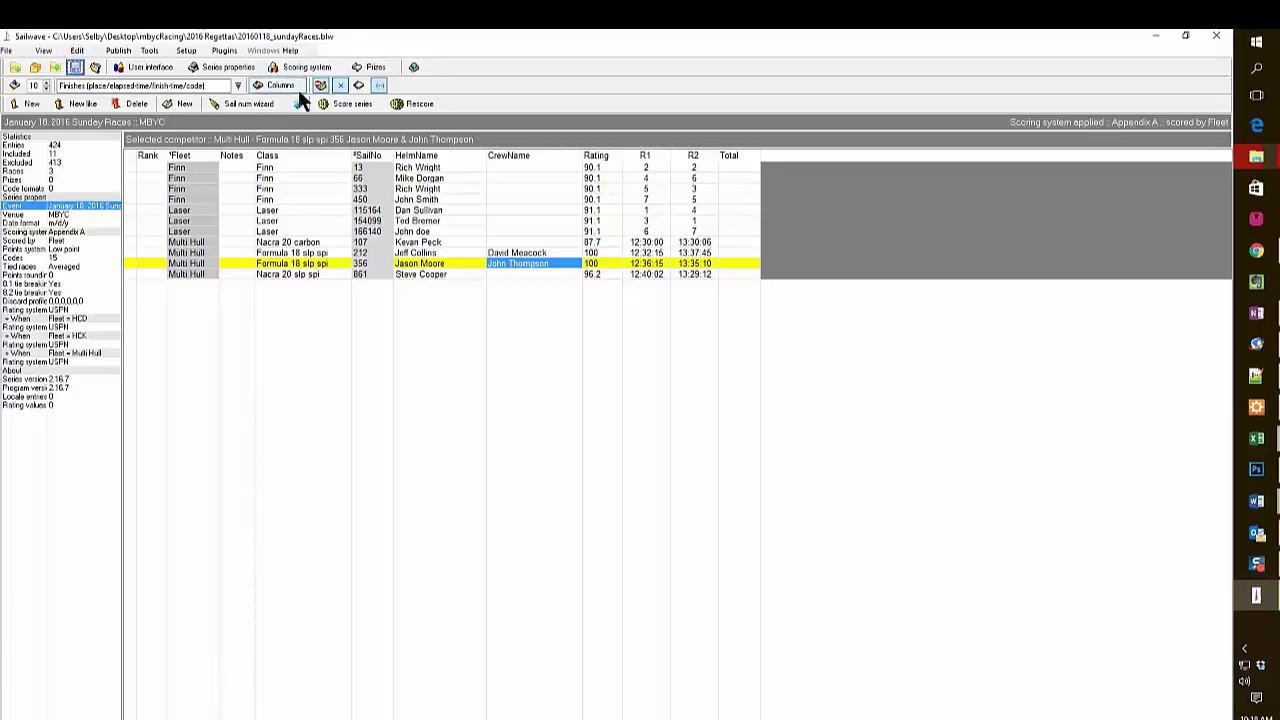
Enter all eleven boats' race 3 places and times in the sail-number wizard, then close and save.
click(242, 103)
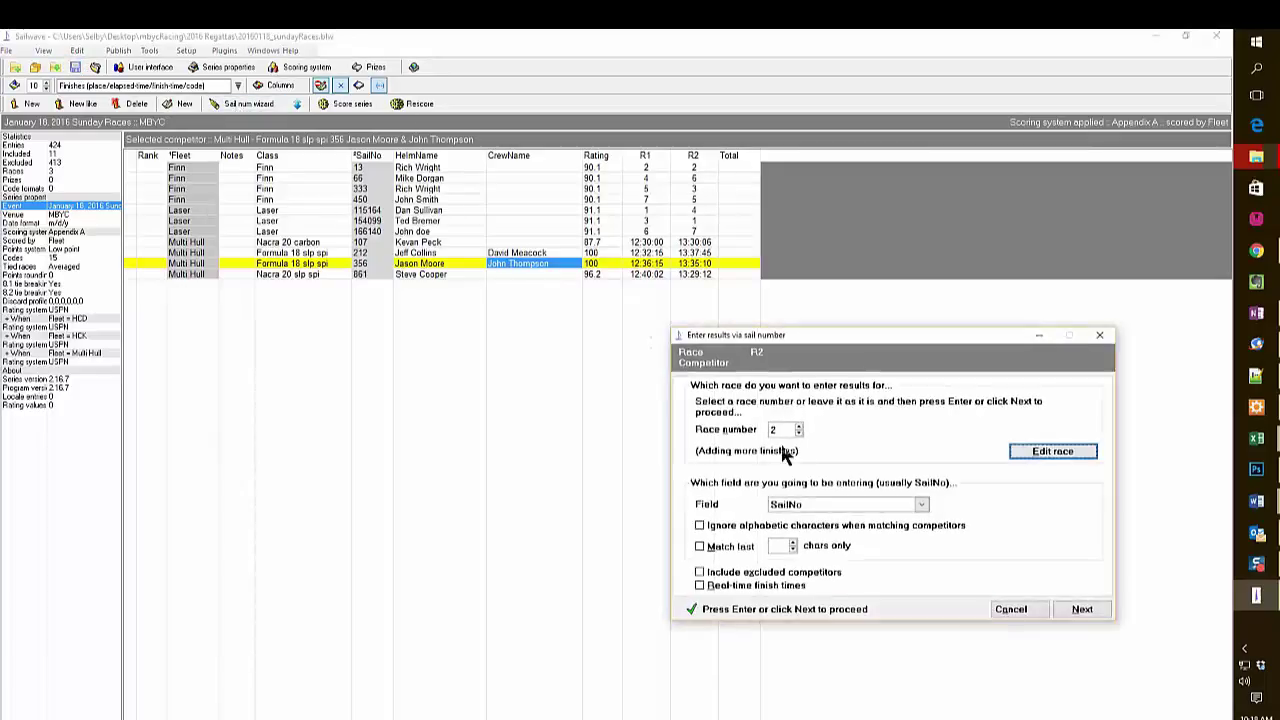
click(798, 426)
key(Return)
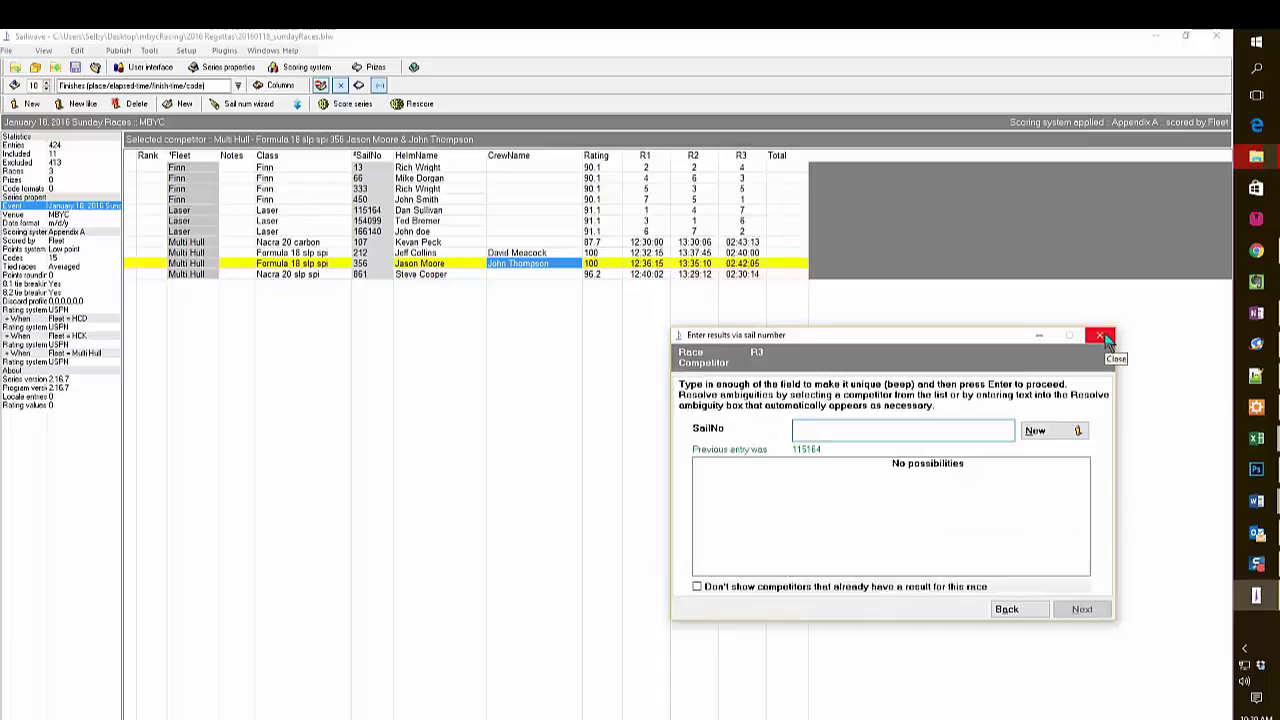
click(1107, 341)
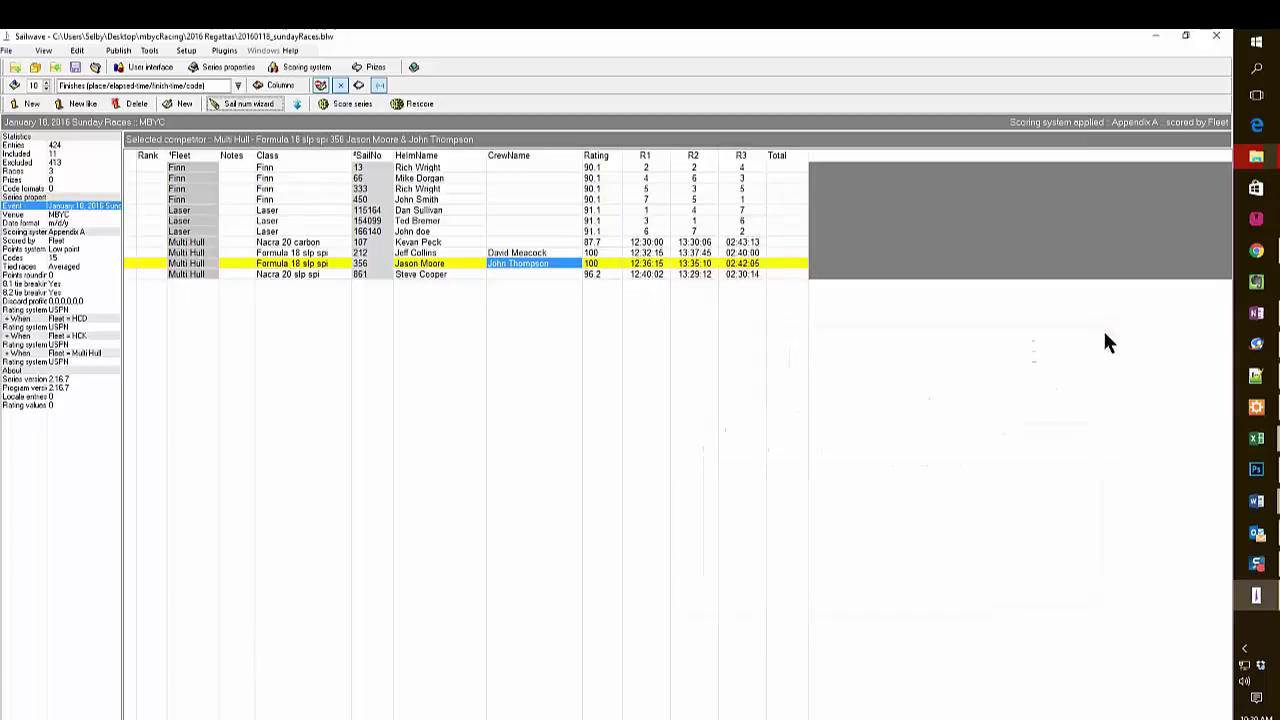
click(78, 72)
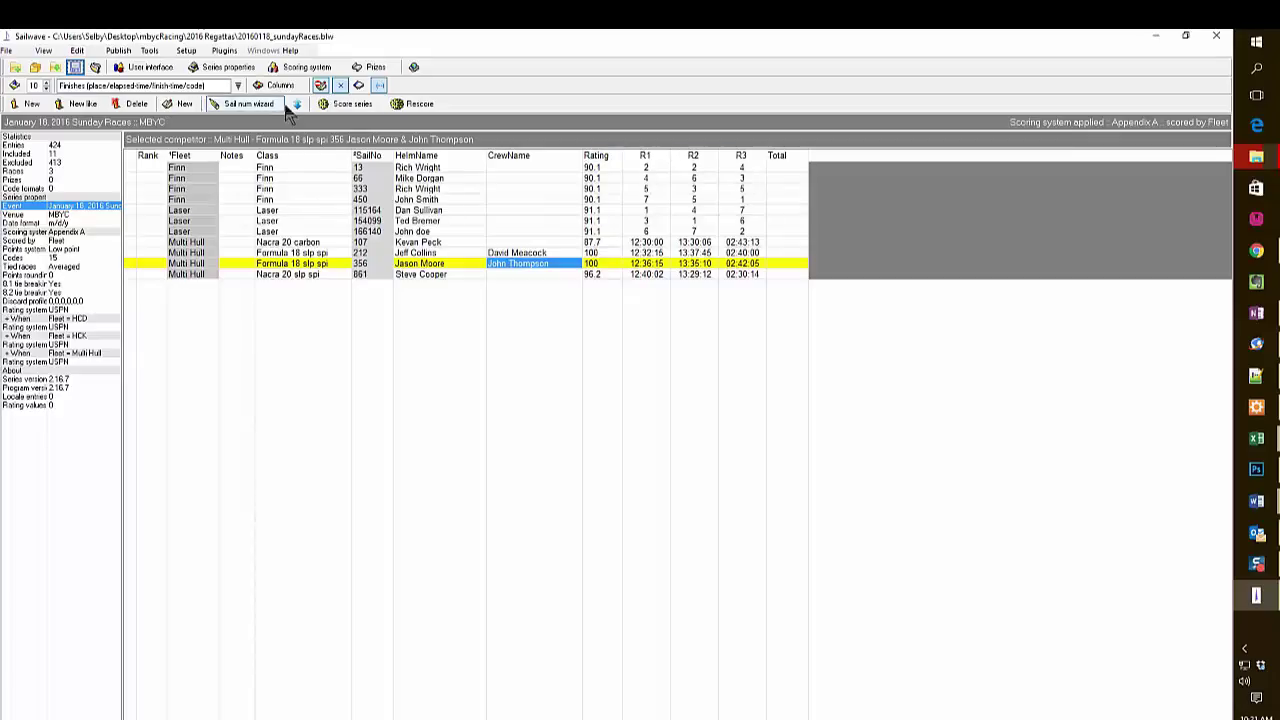
Score the three races by fleet under Appendix A, then select Laser 115164.
click(345, 105)
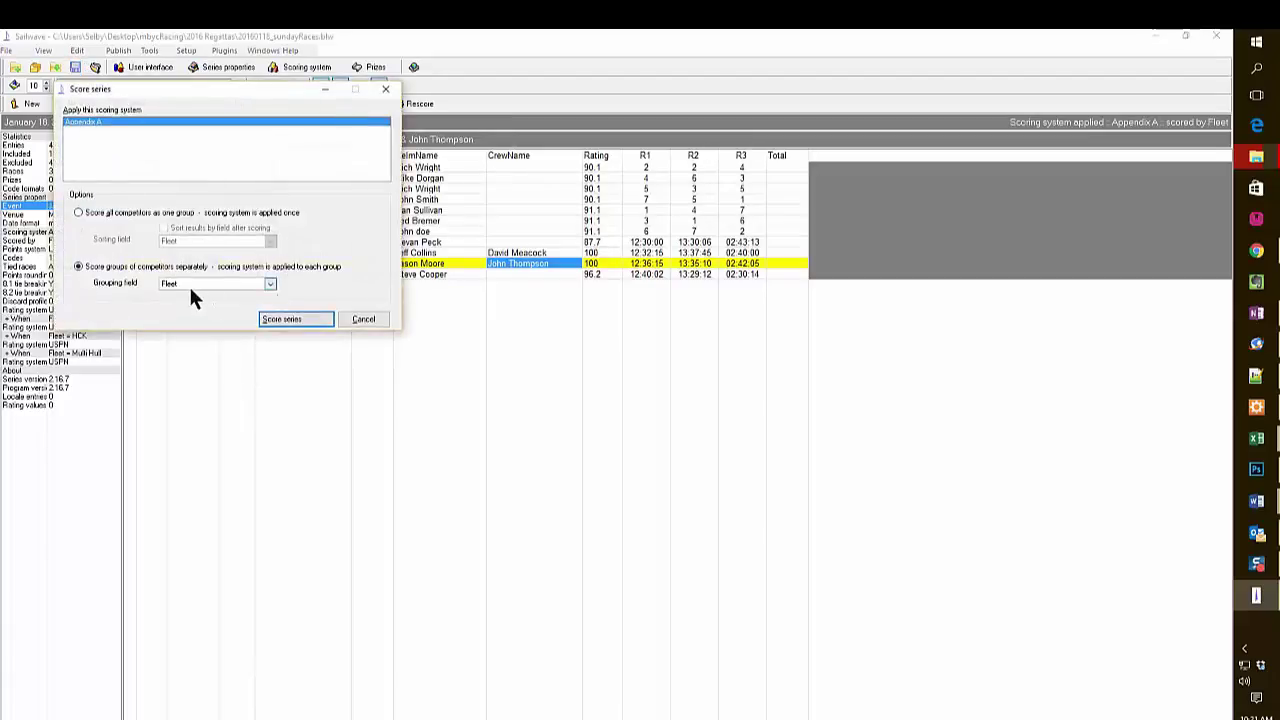
click(307, 319)
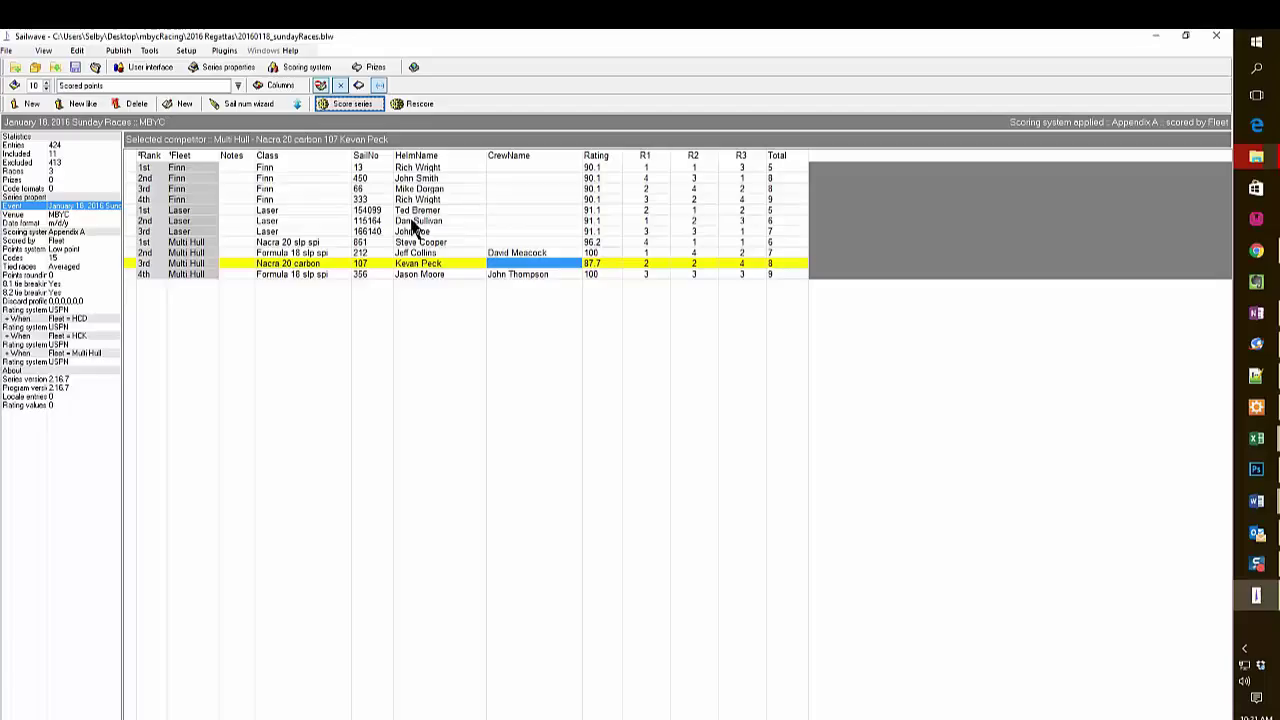
click(411, 222)
Open Laser 115164's entry and its HelmName cell, then close both editors without changes.
double_click(411, 225)
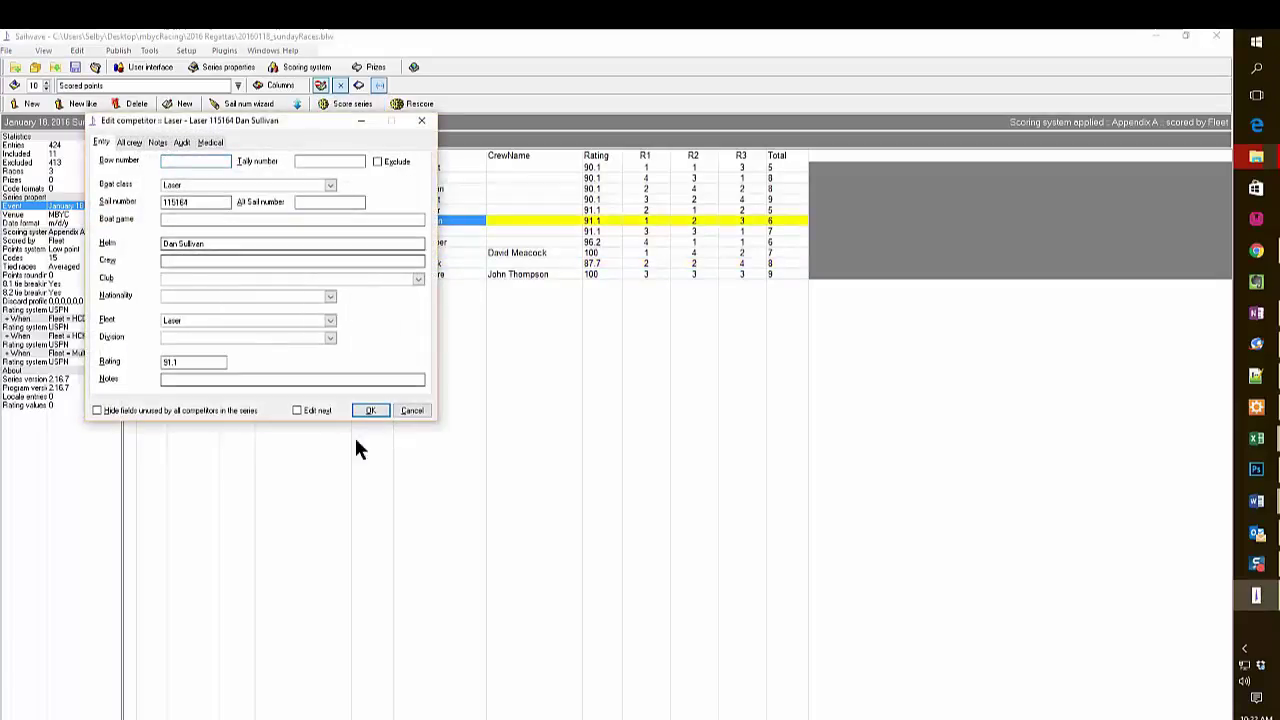
click(410, 411)
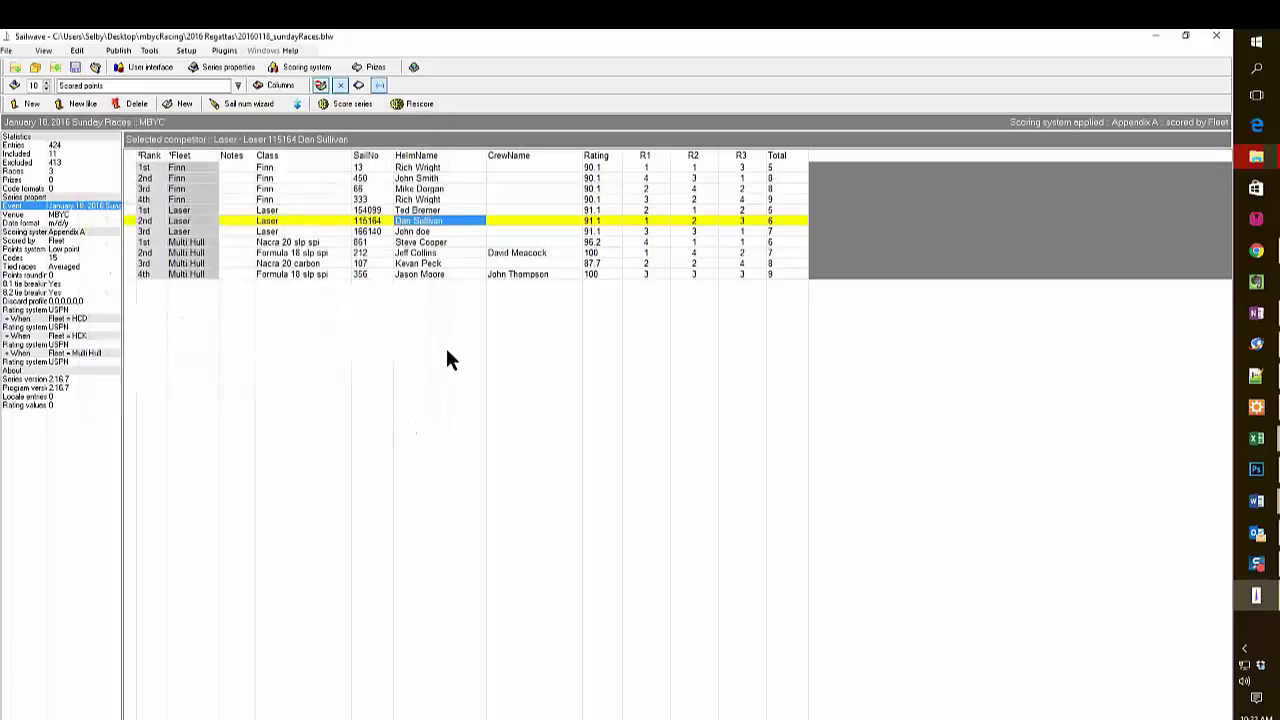
right_click(447, 218)
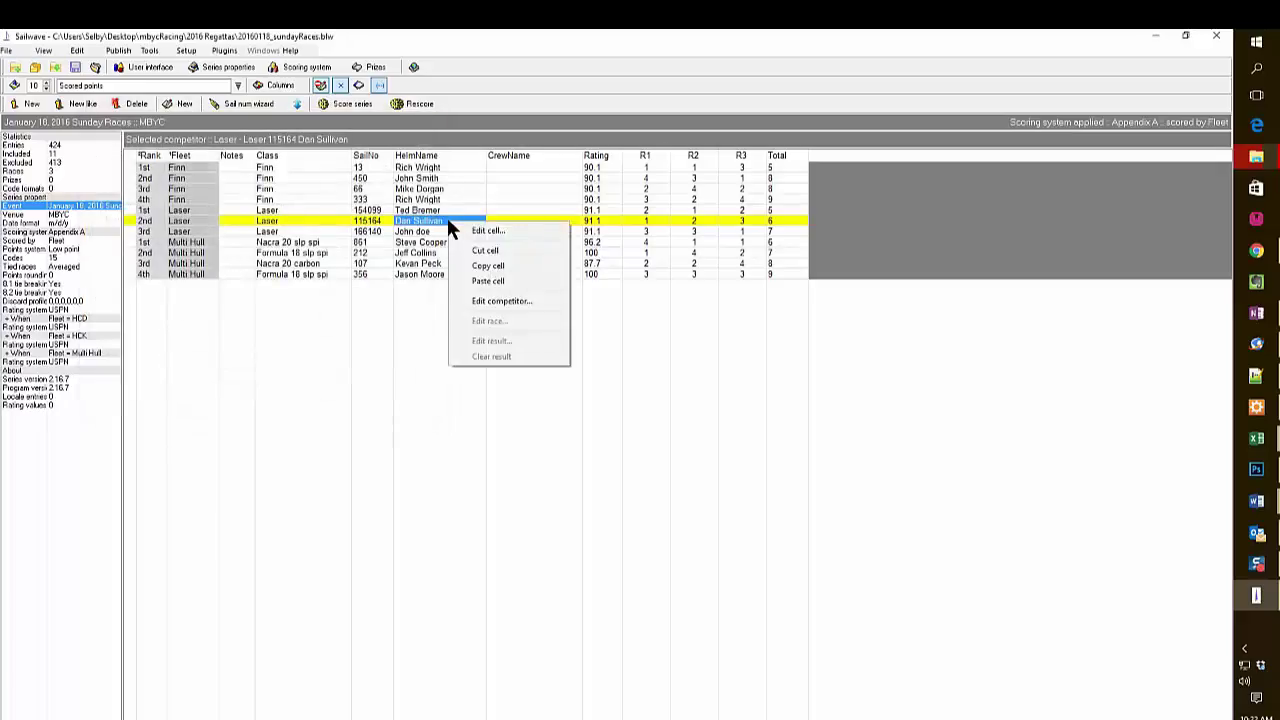
click(482, 231)
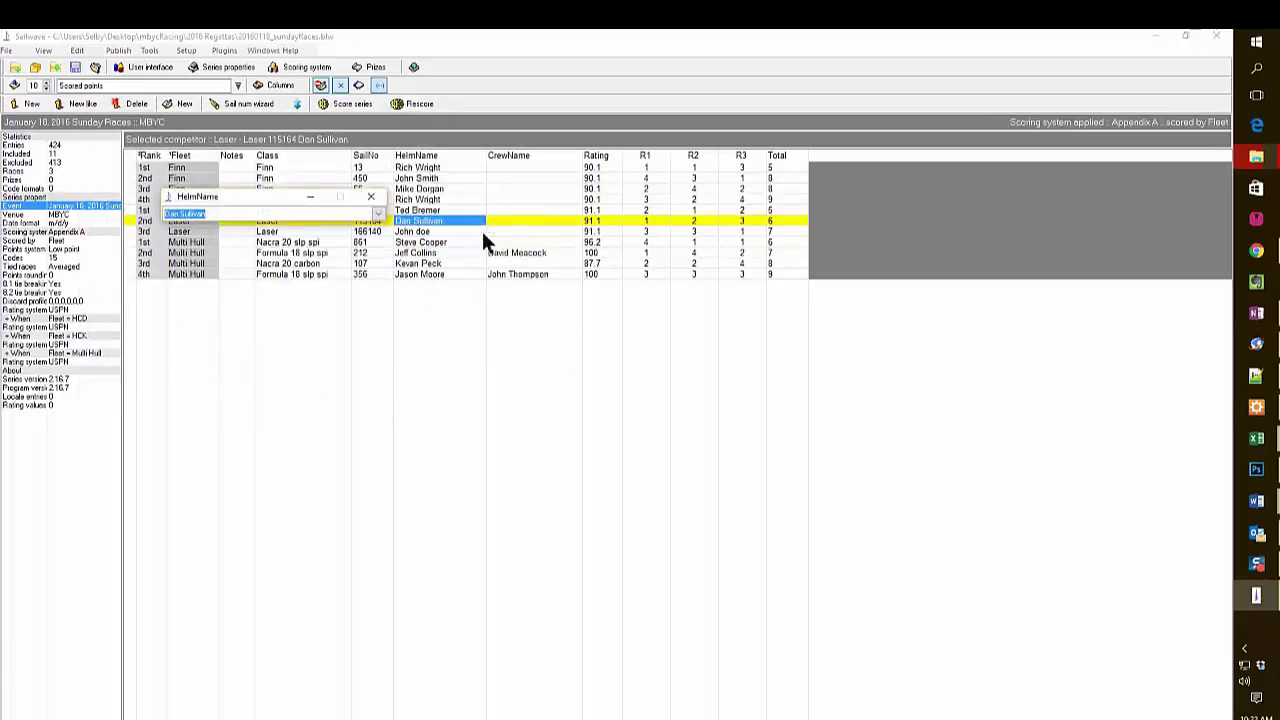
click(373, 199)
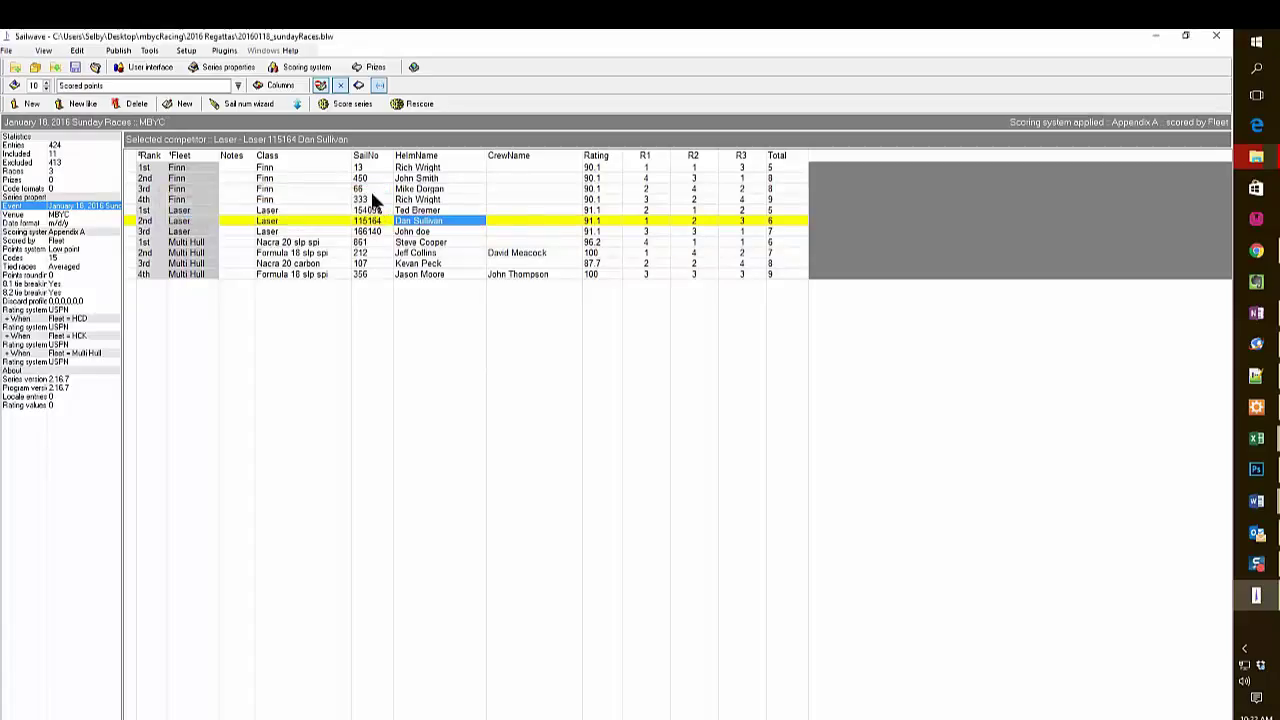
click(117, 51)
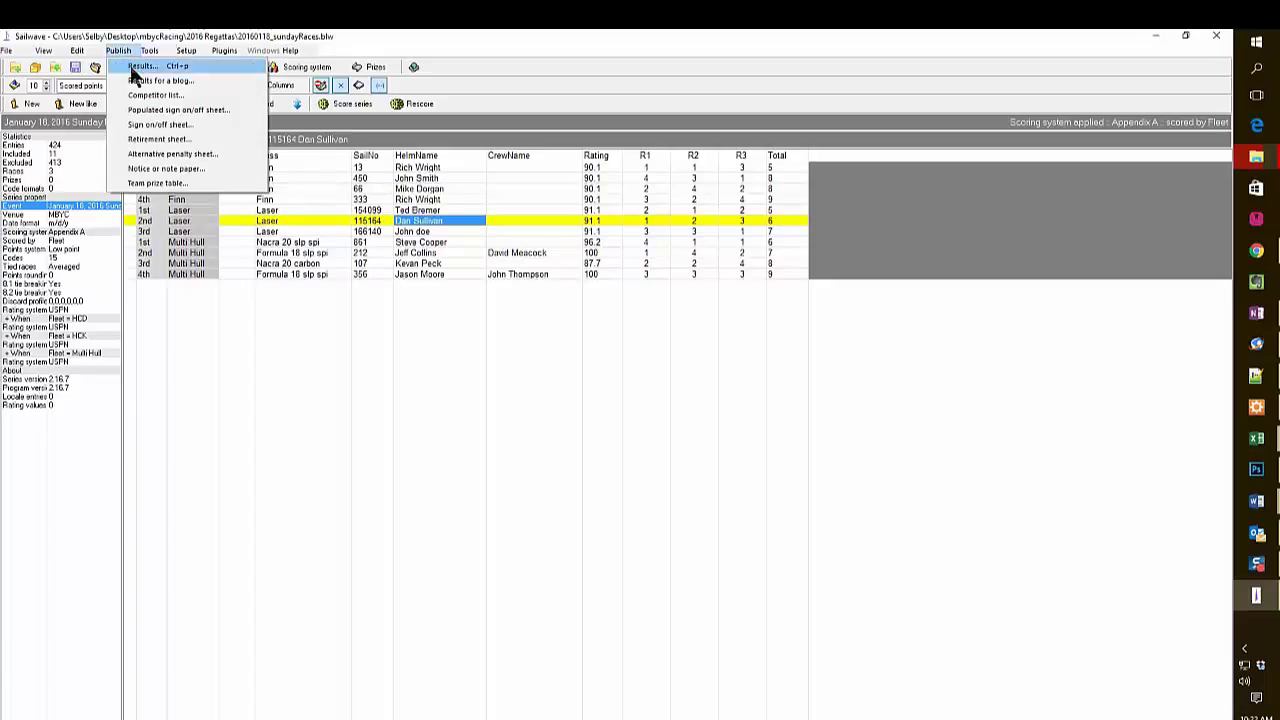
Publish summary results for Laser, Multi Hull and Finn, excluding Jr Sabot, to the default browser.
click(130, 65)
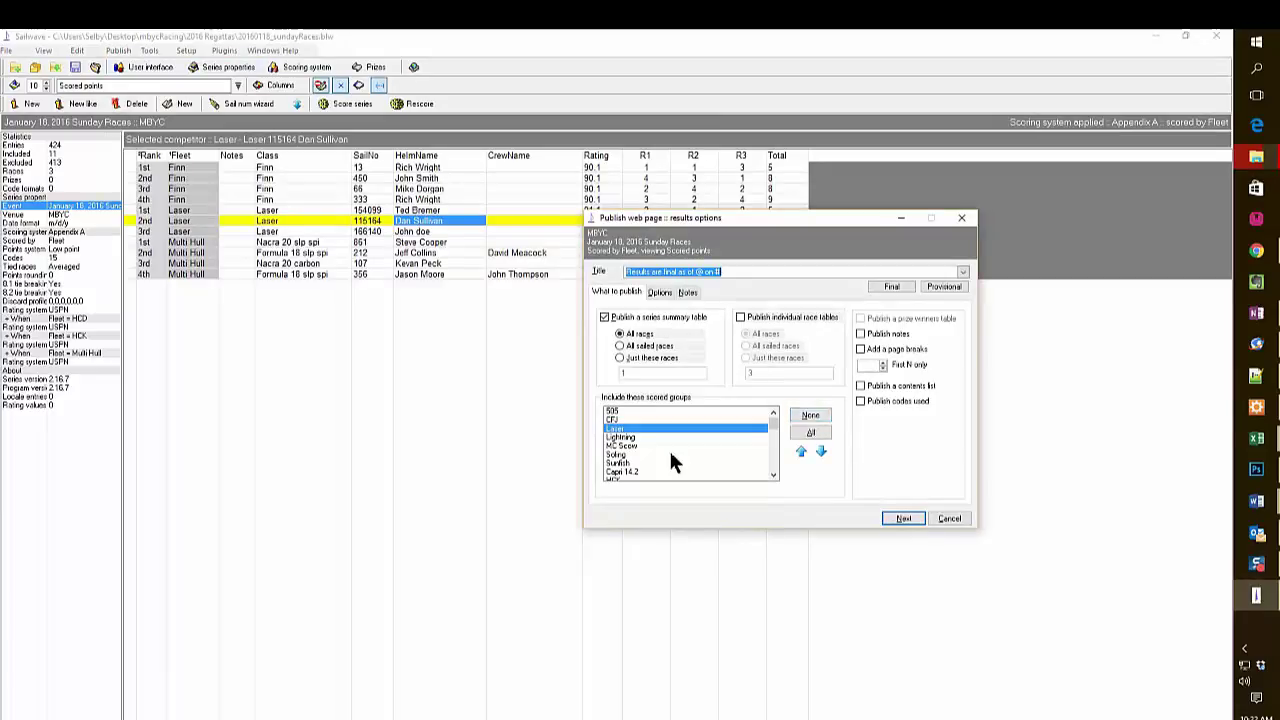
scroll(669, 448, down, 4)
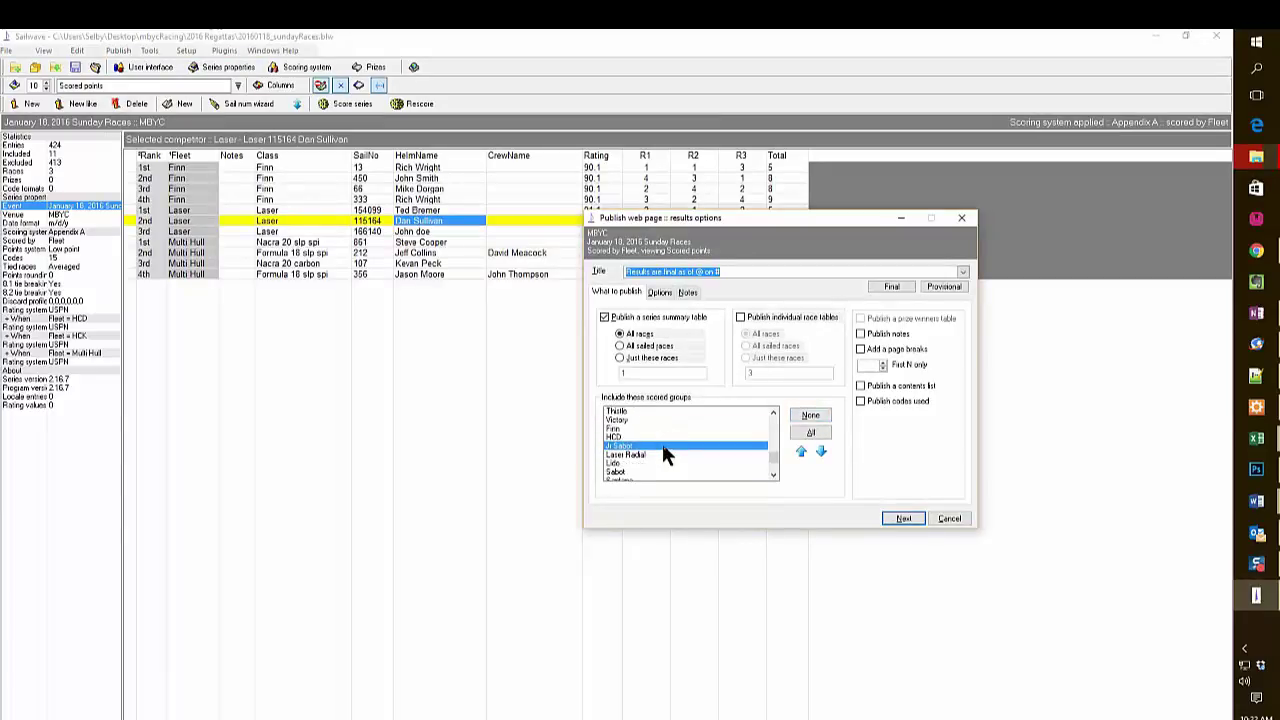
click(662, 443)
scroll(665, 426, up, 4)
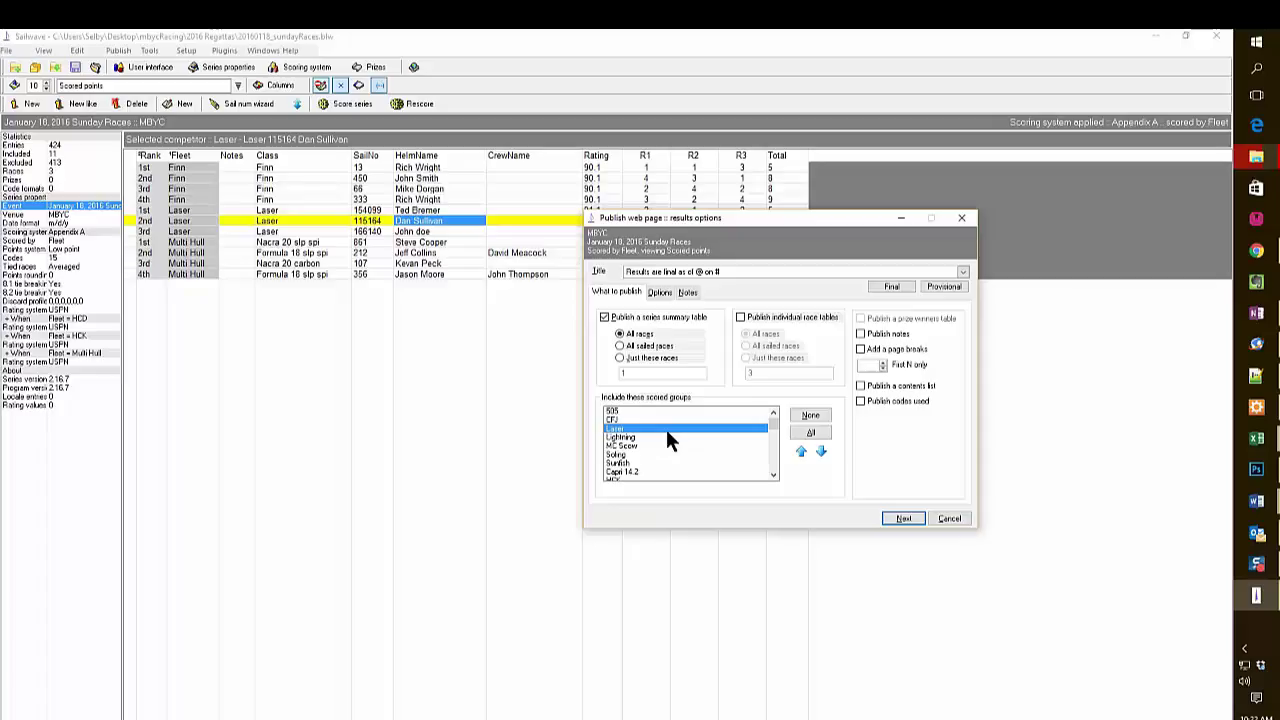
scroll(667, 433, down, 1)
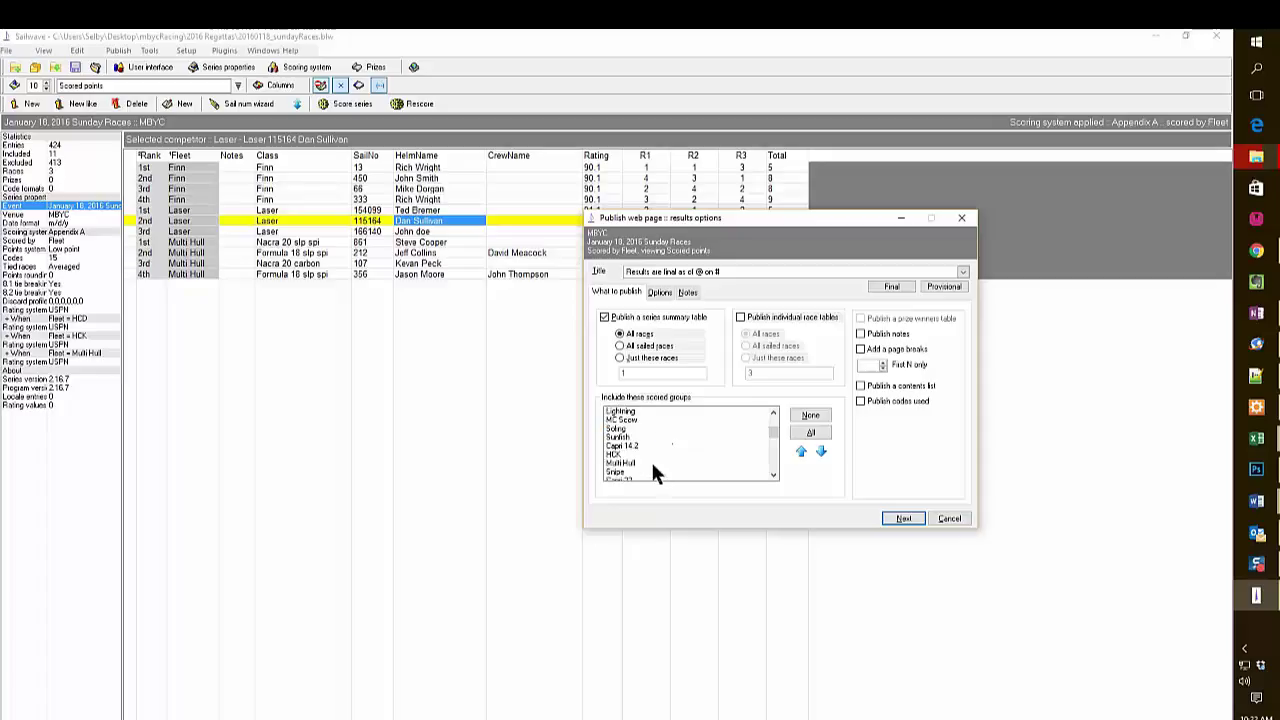
click(649, 462)
scroll(647, 456, down, 2)
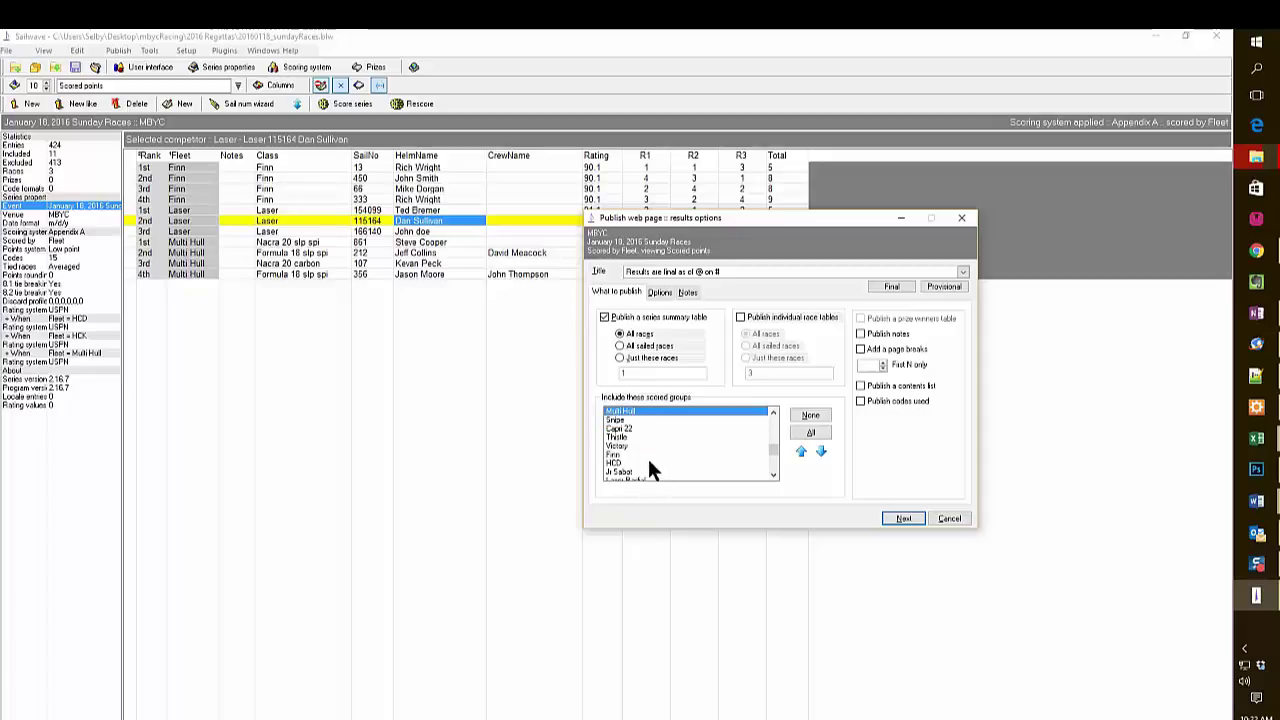
click(639, 454)
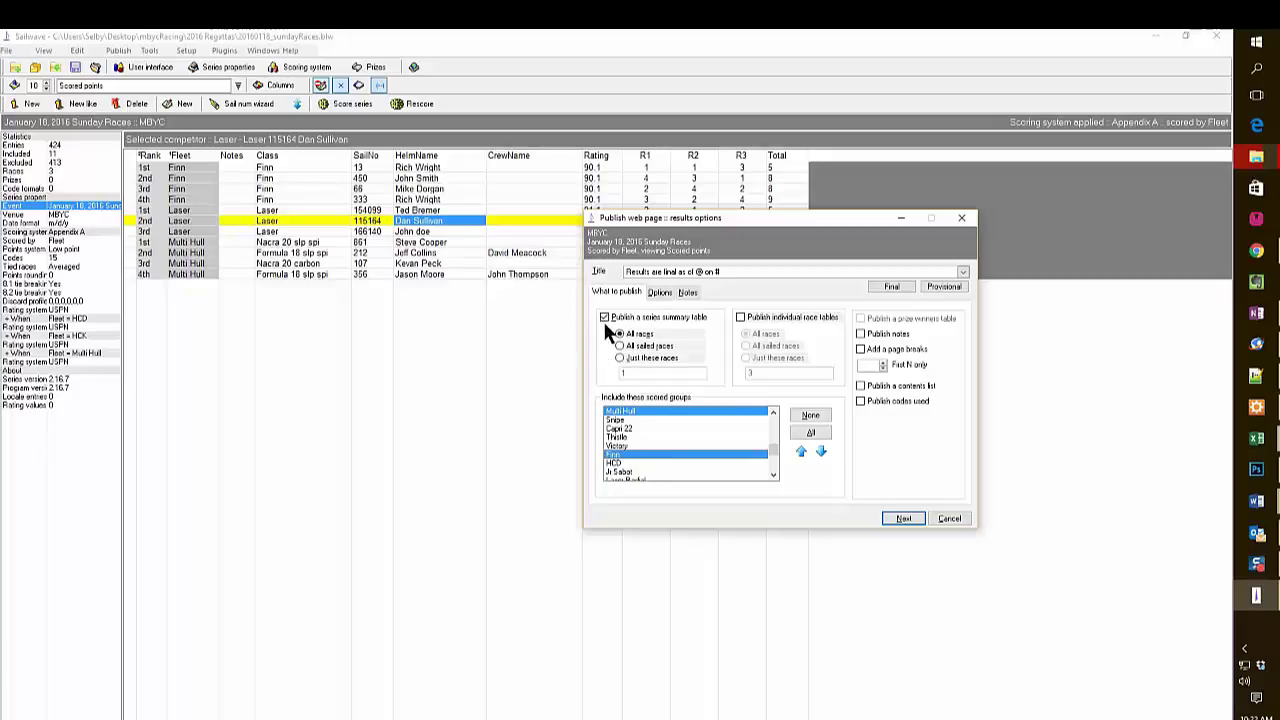
click(906, 518)
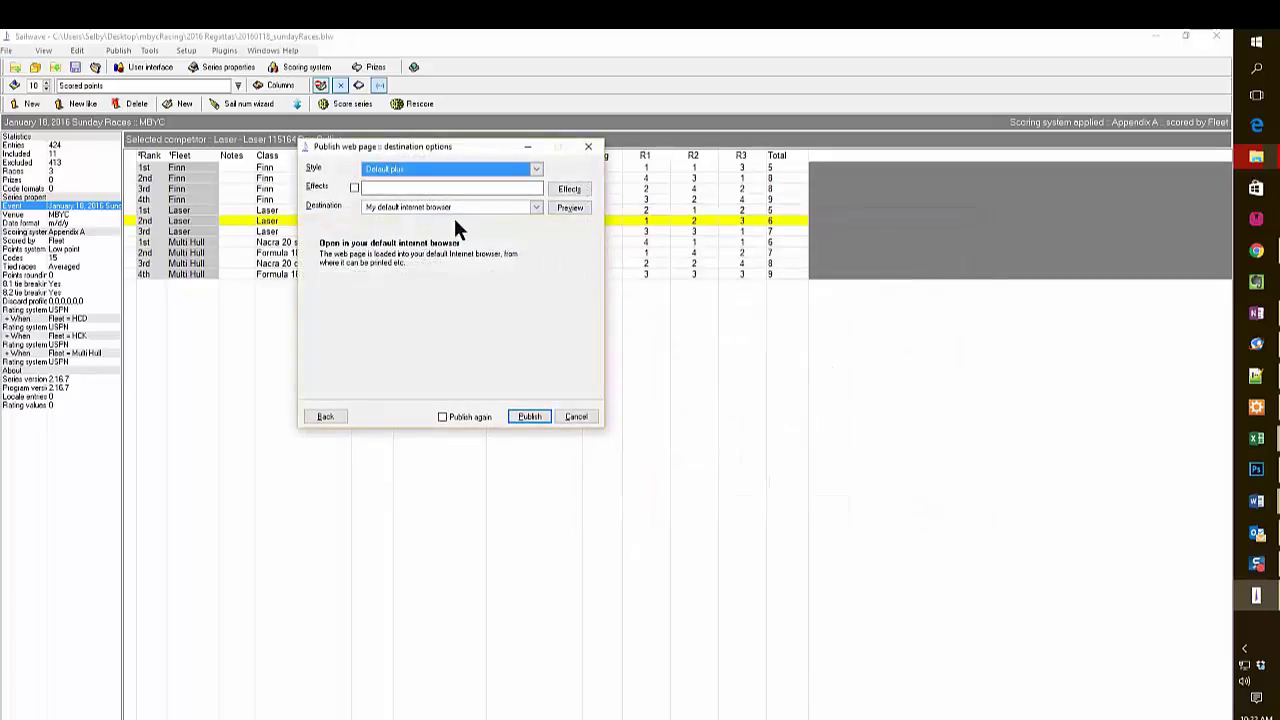
click(531, 417)
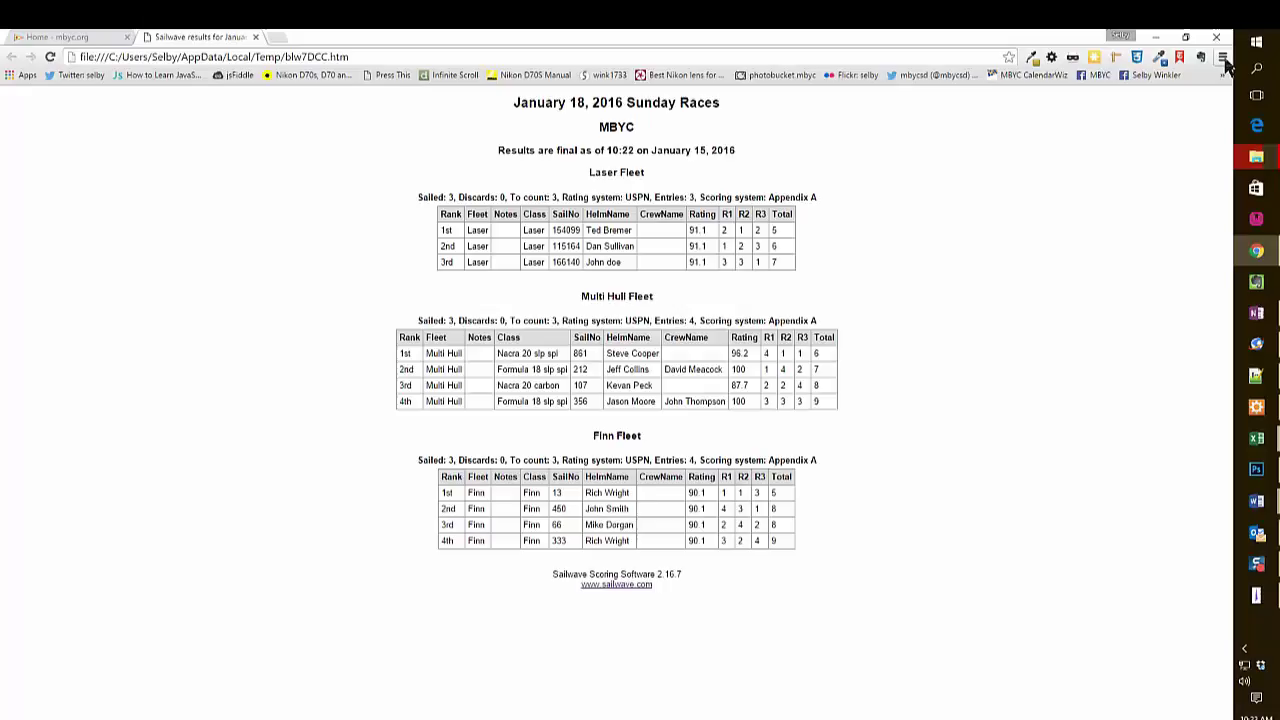
Select all of the January 18, 2016 Sunday Races results page in Chrome.
click(1224, 58)
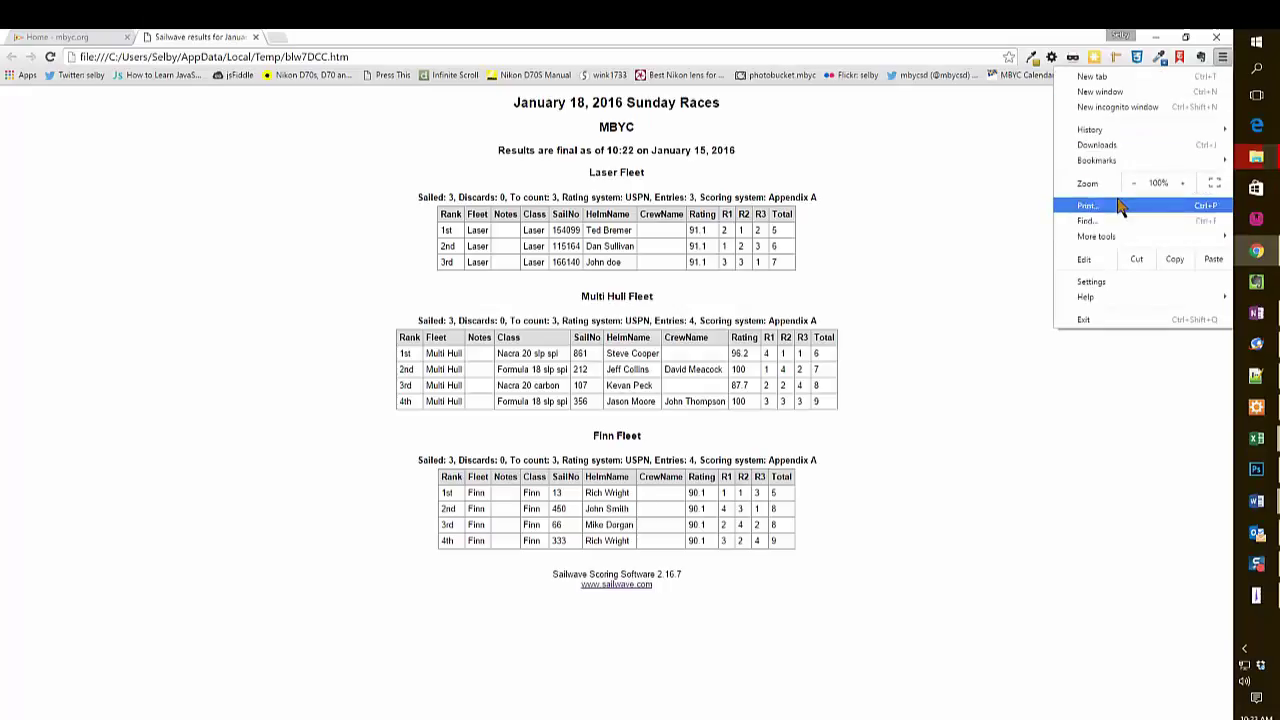
click(903, 183)
key(ctrl+a)
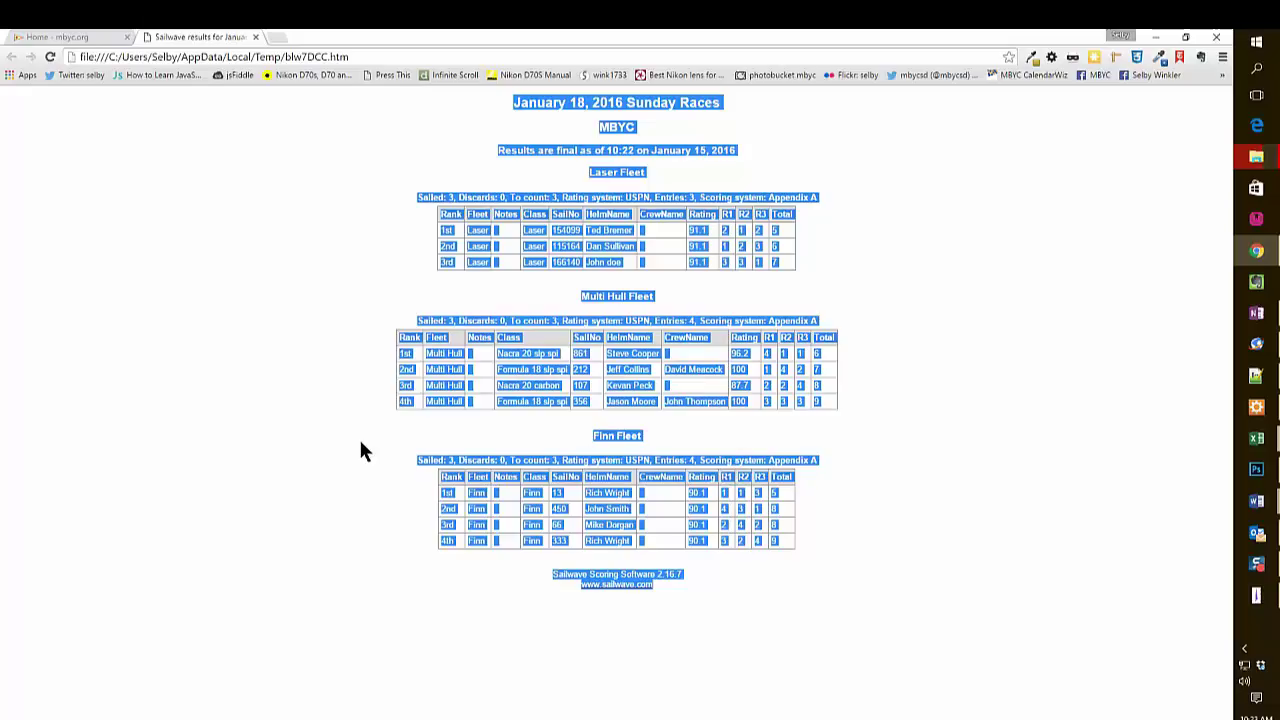
Log in to the mbyc.org website with the poster's username and password.
click(62, 35)
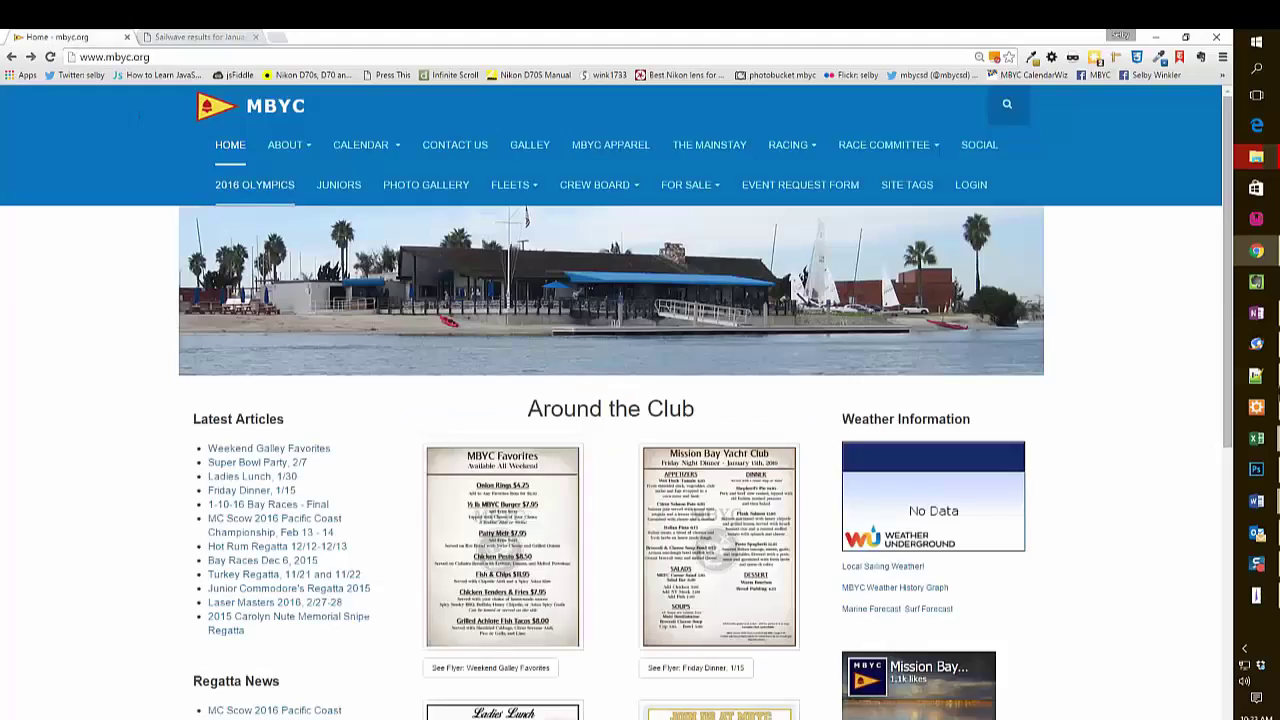
click(979, 195)
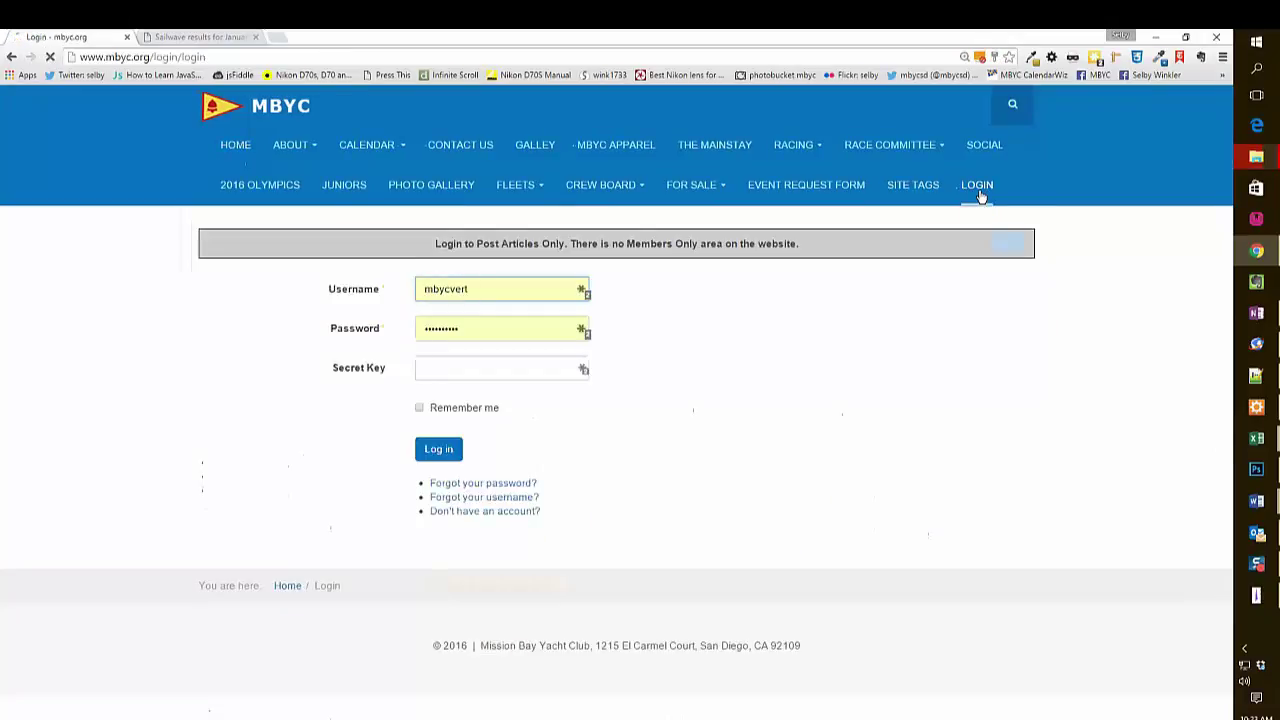
double_click(477, 288)
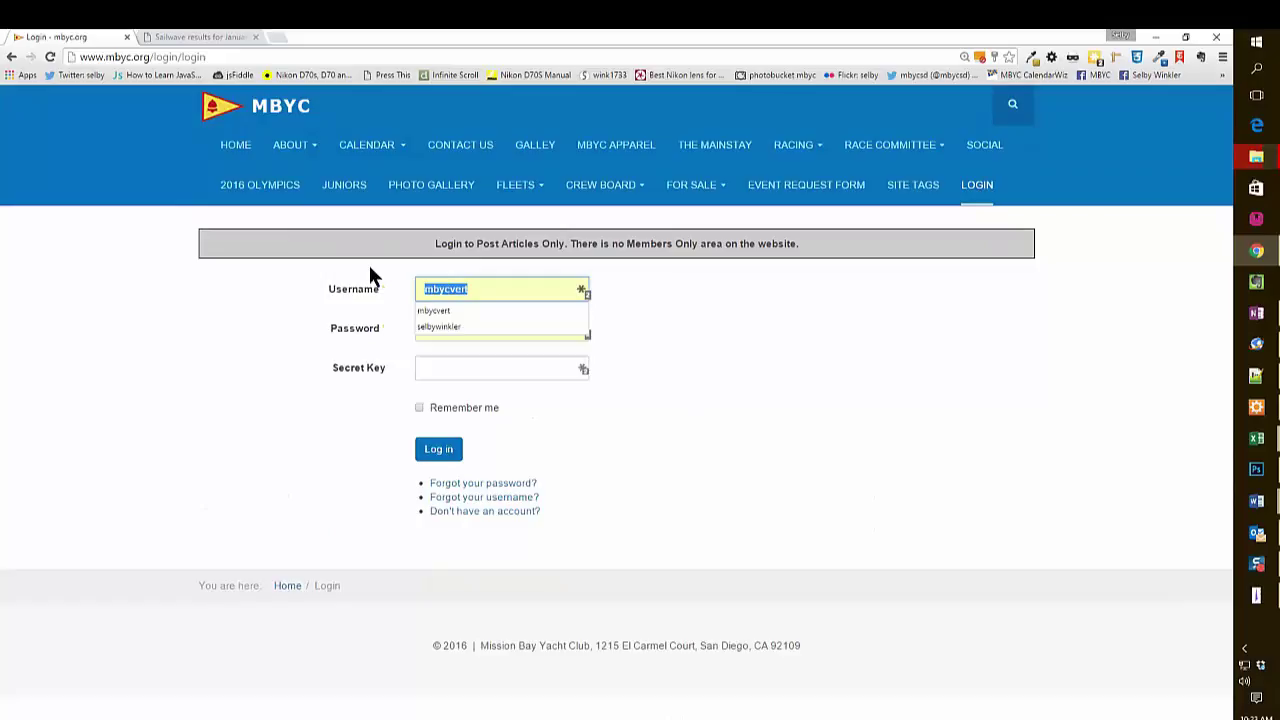
key(BackSpace)
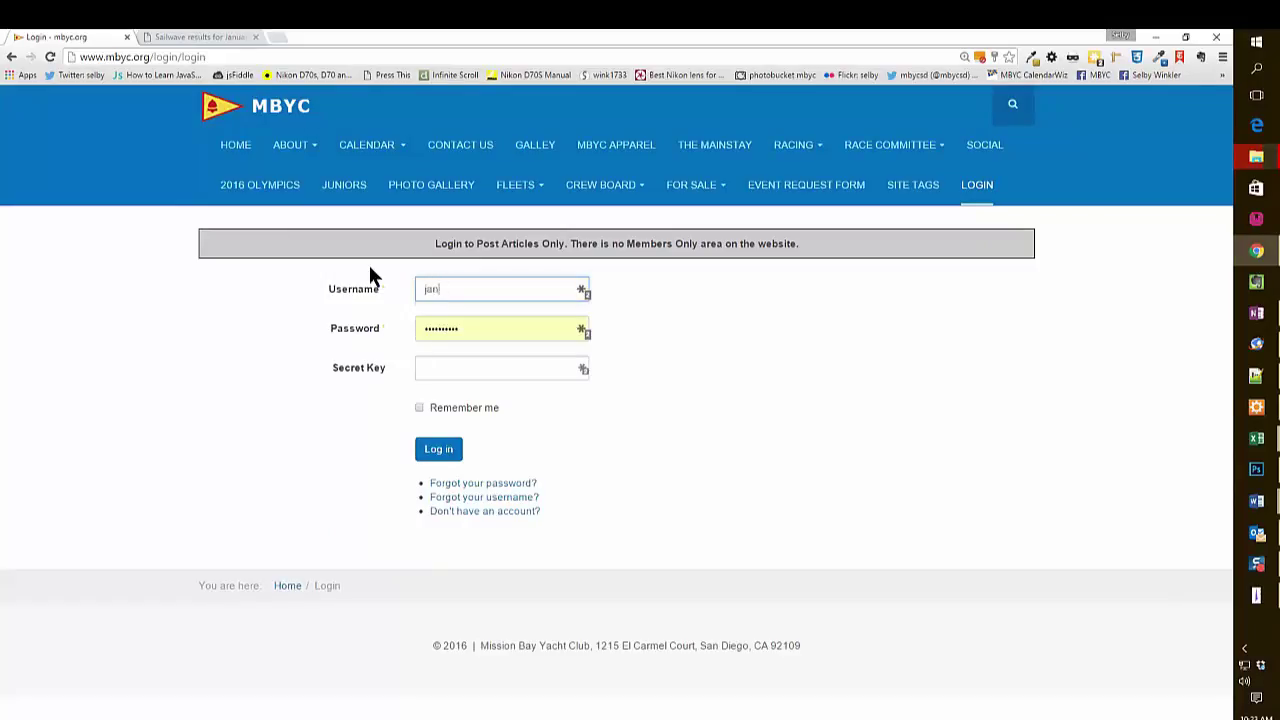
key(Tab)
click(432, 451)
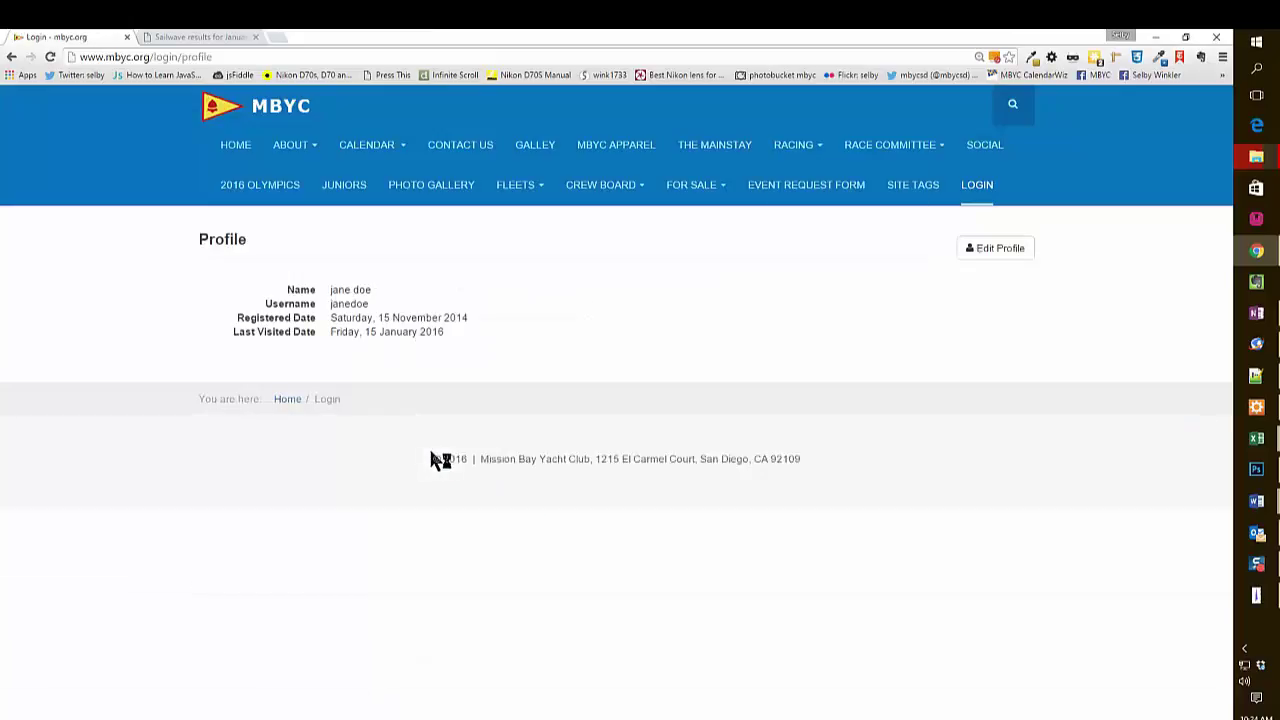
Open the RACING > Race Results article list.
click(795, 146)
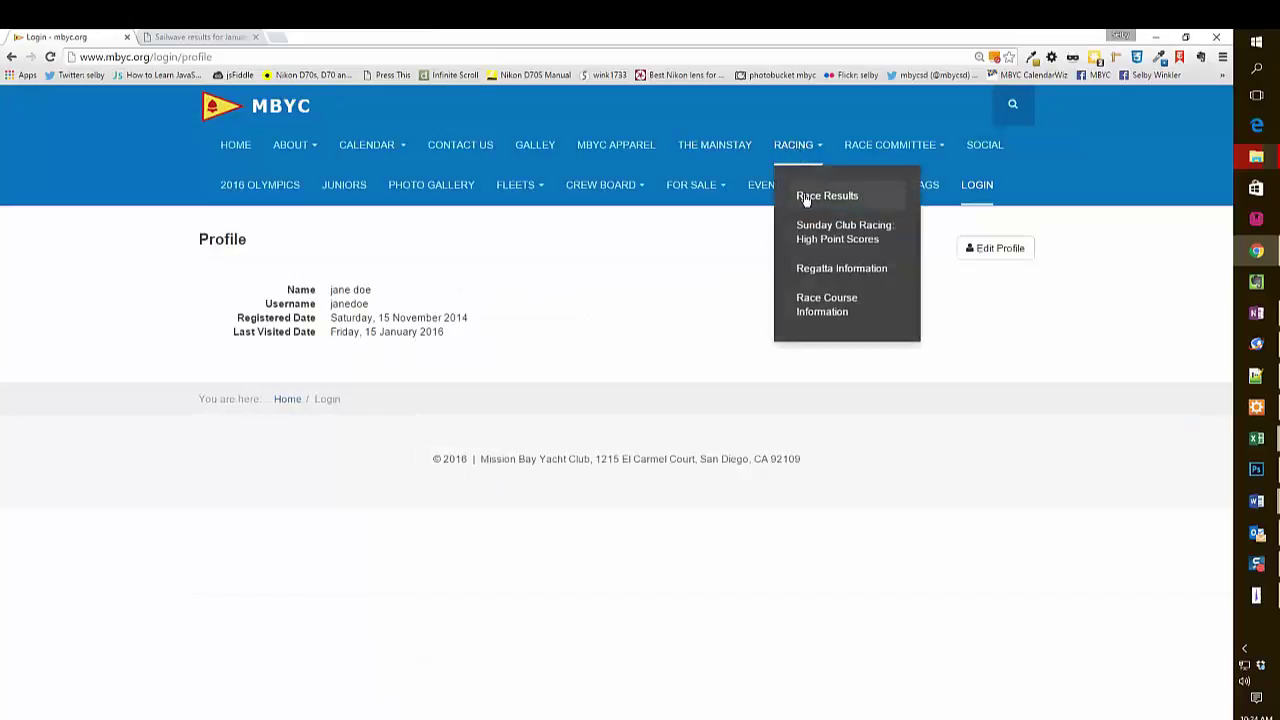
click(806, 197)
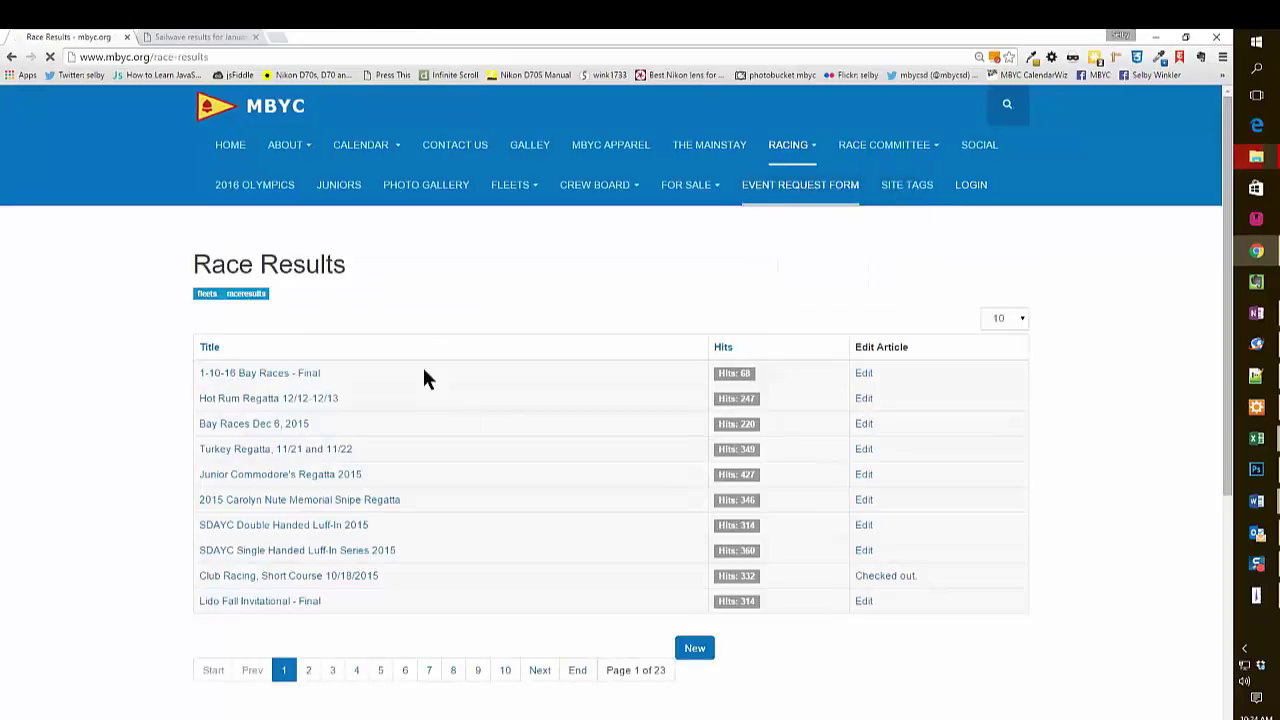
scroll(437, 597, down, 3)
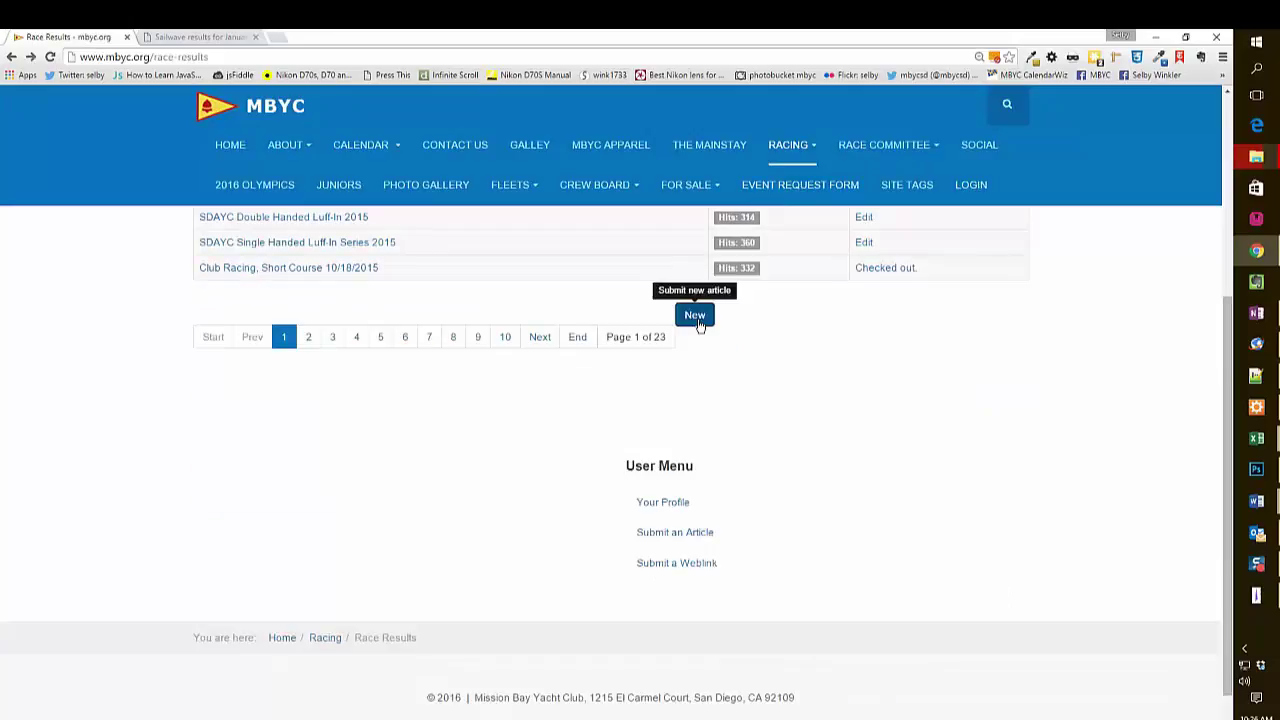
Start a new results article titled '1-18-2016 sunday races'.
click(699, 325)
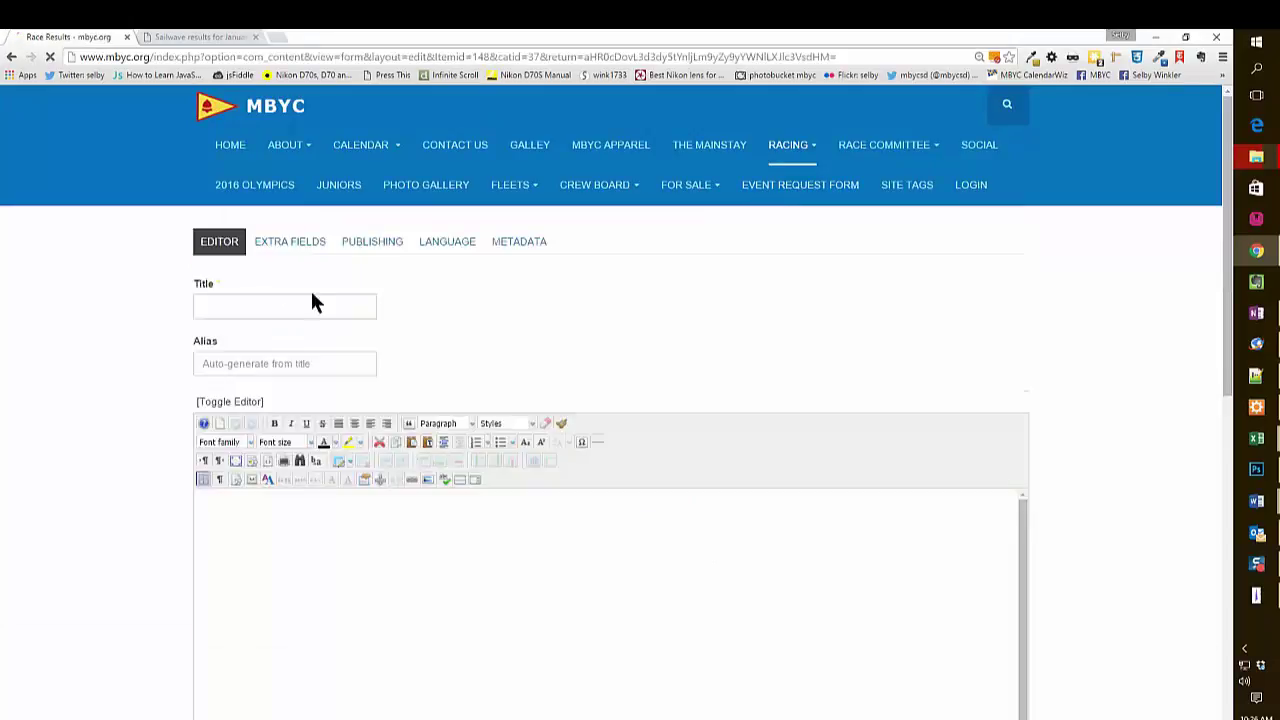
click(285, 308)
text(1-1)
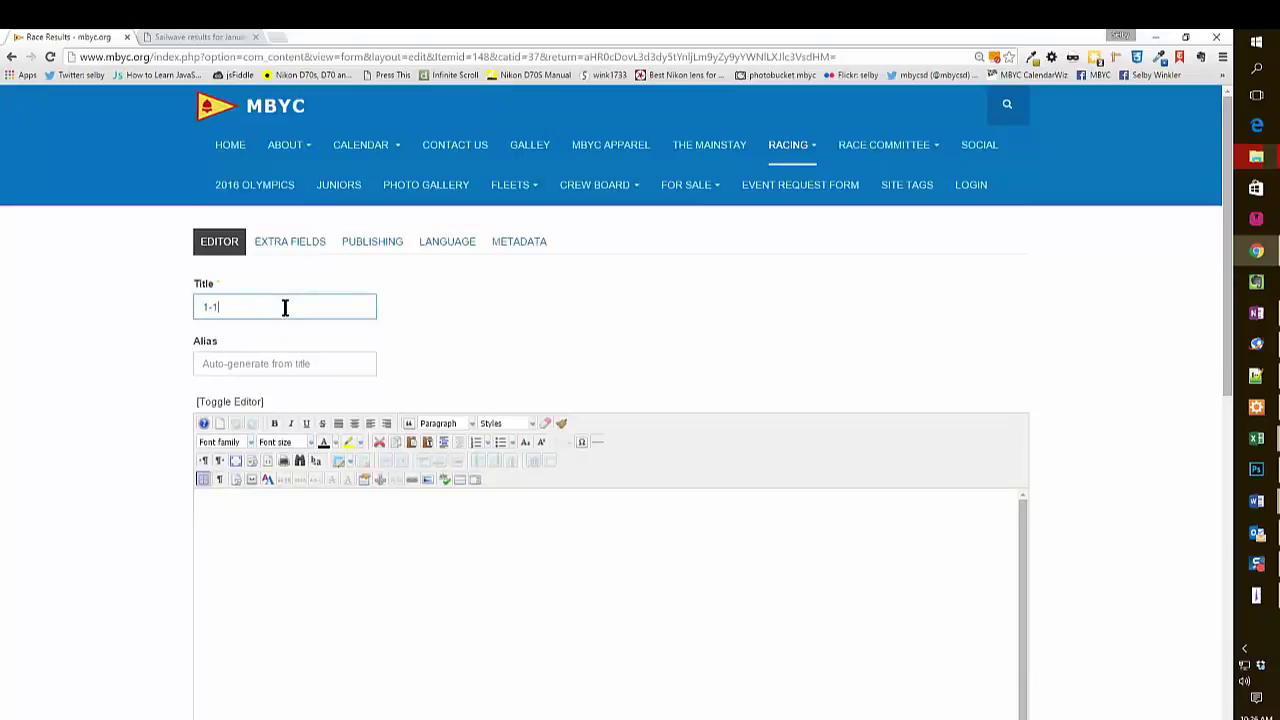
text(8-2016 sunday races)
Paste the copied Sailwave fleet results into the article body through the Paste dialog.
click(264, 510)
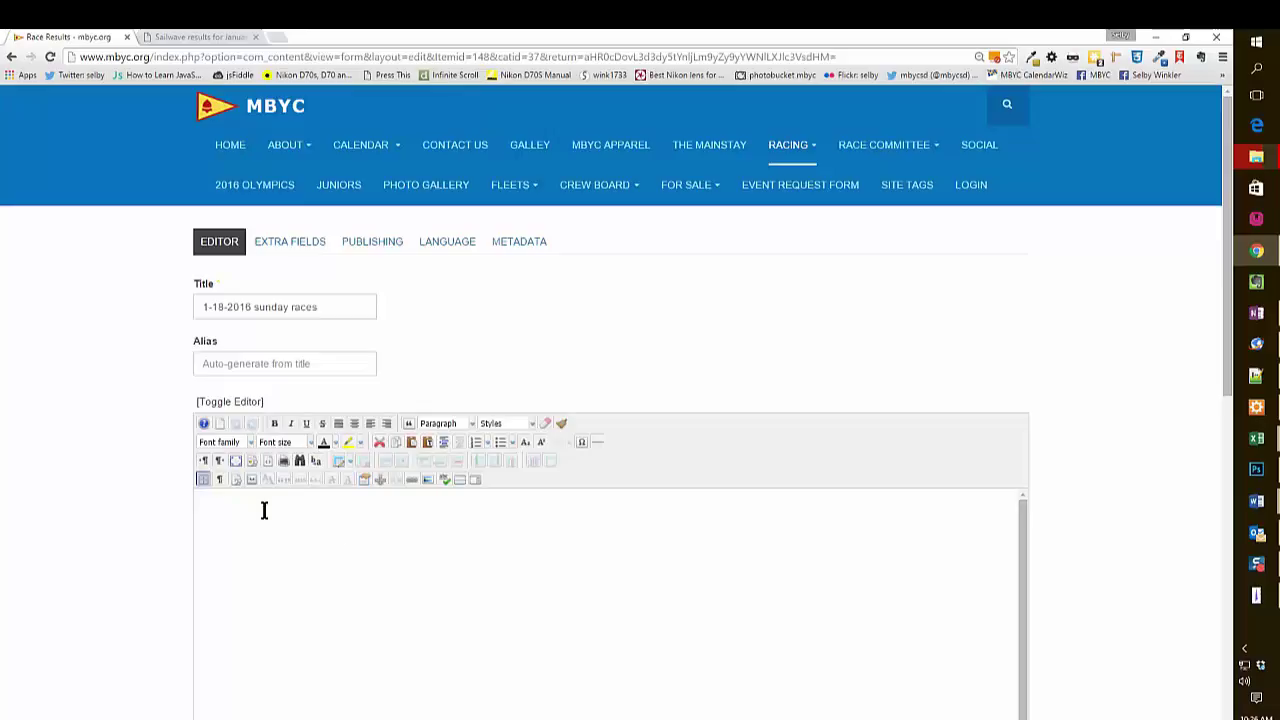
right_click(348, 528)
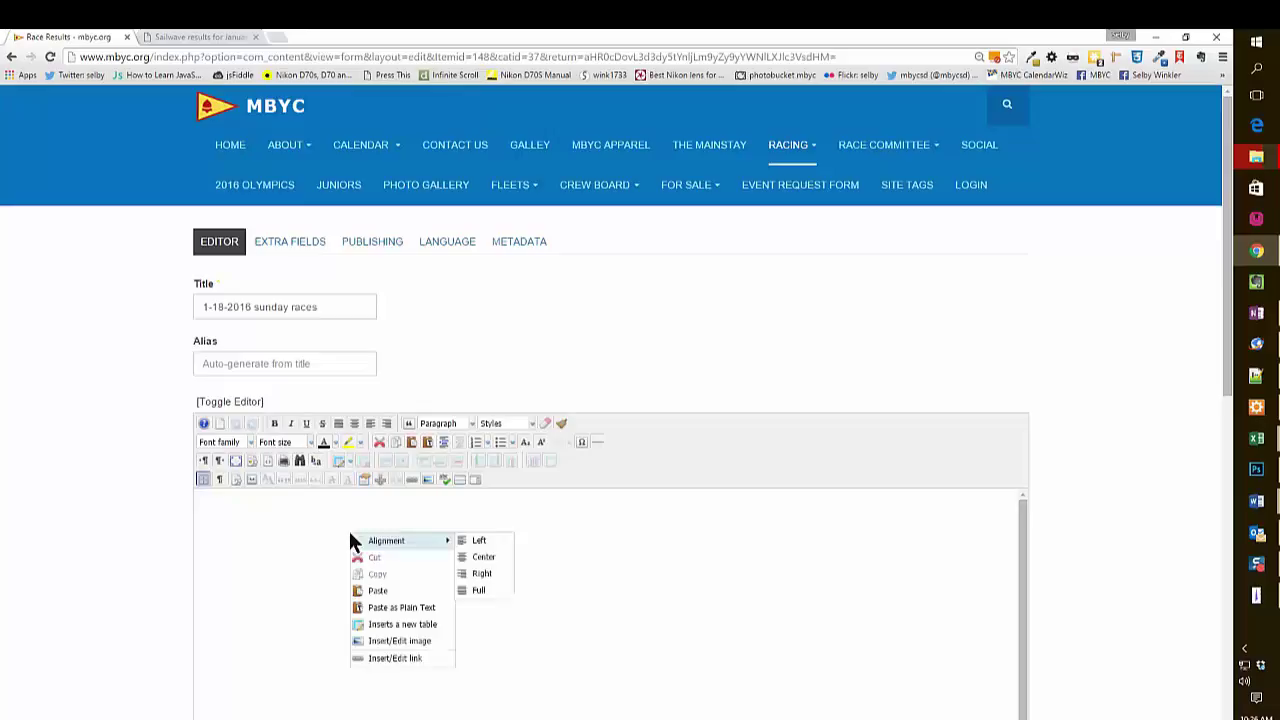
click(377, 590)
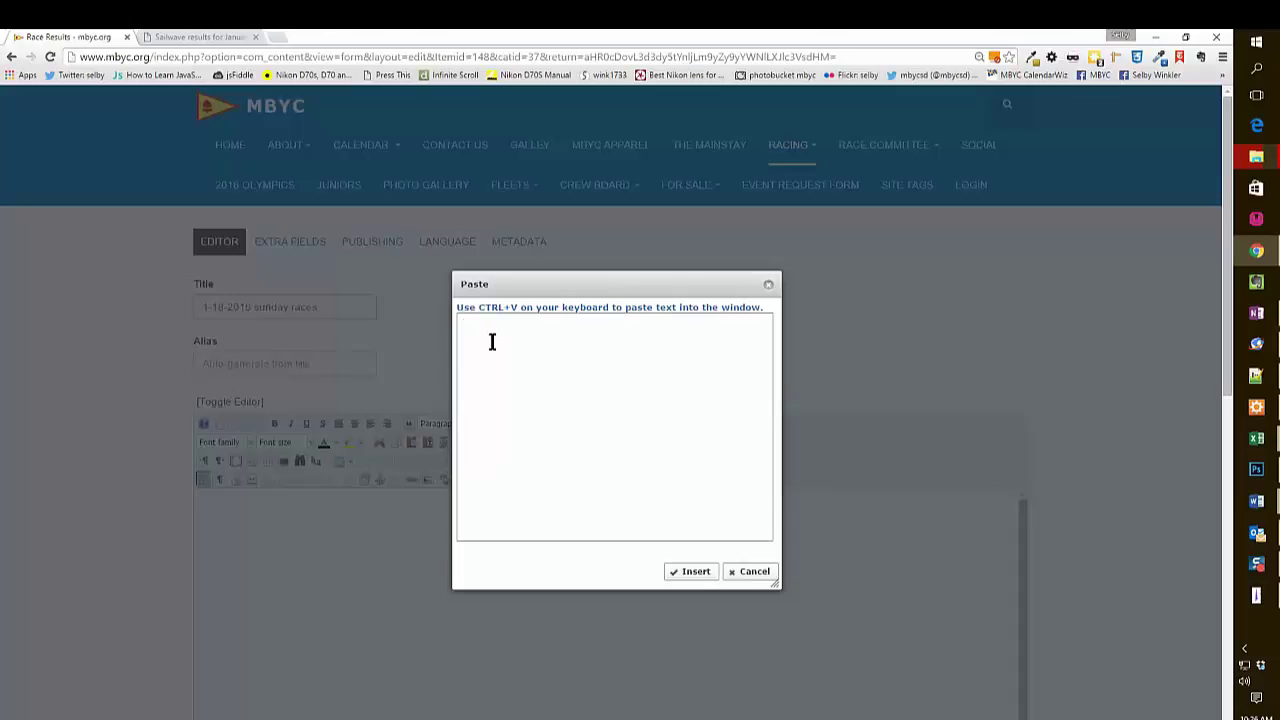
key(ctrl+v)
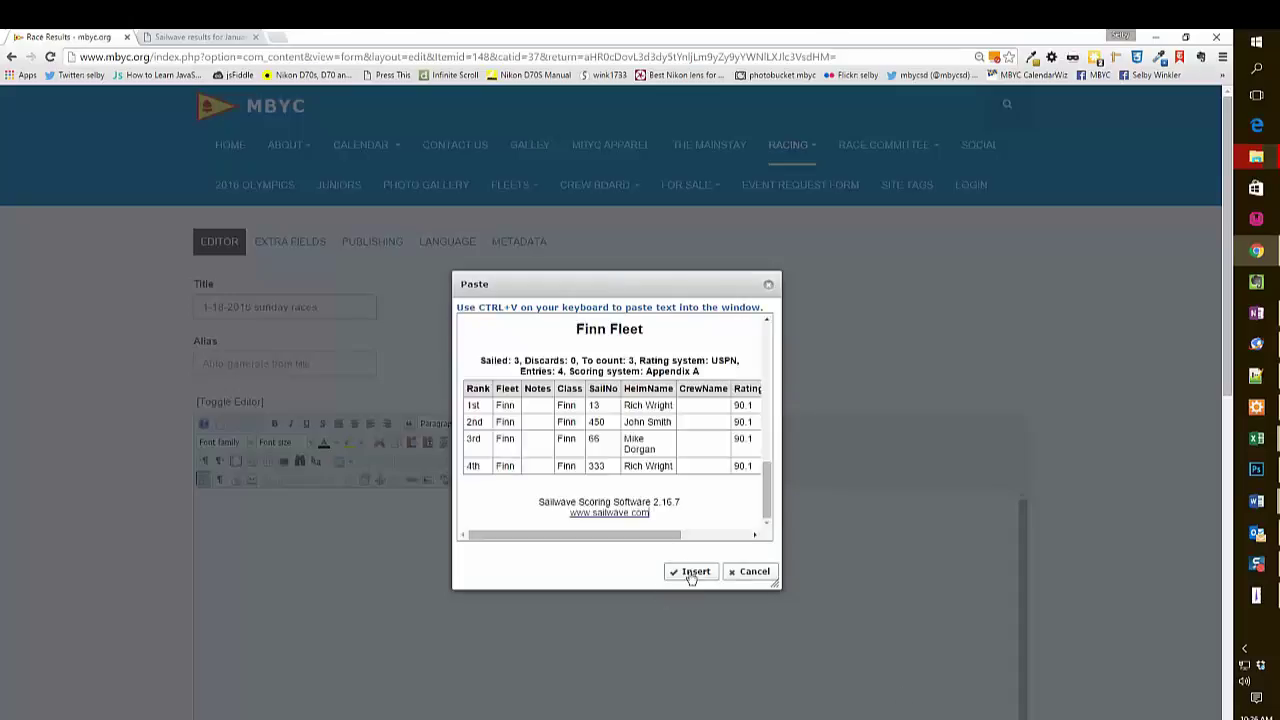
click(690, 571)
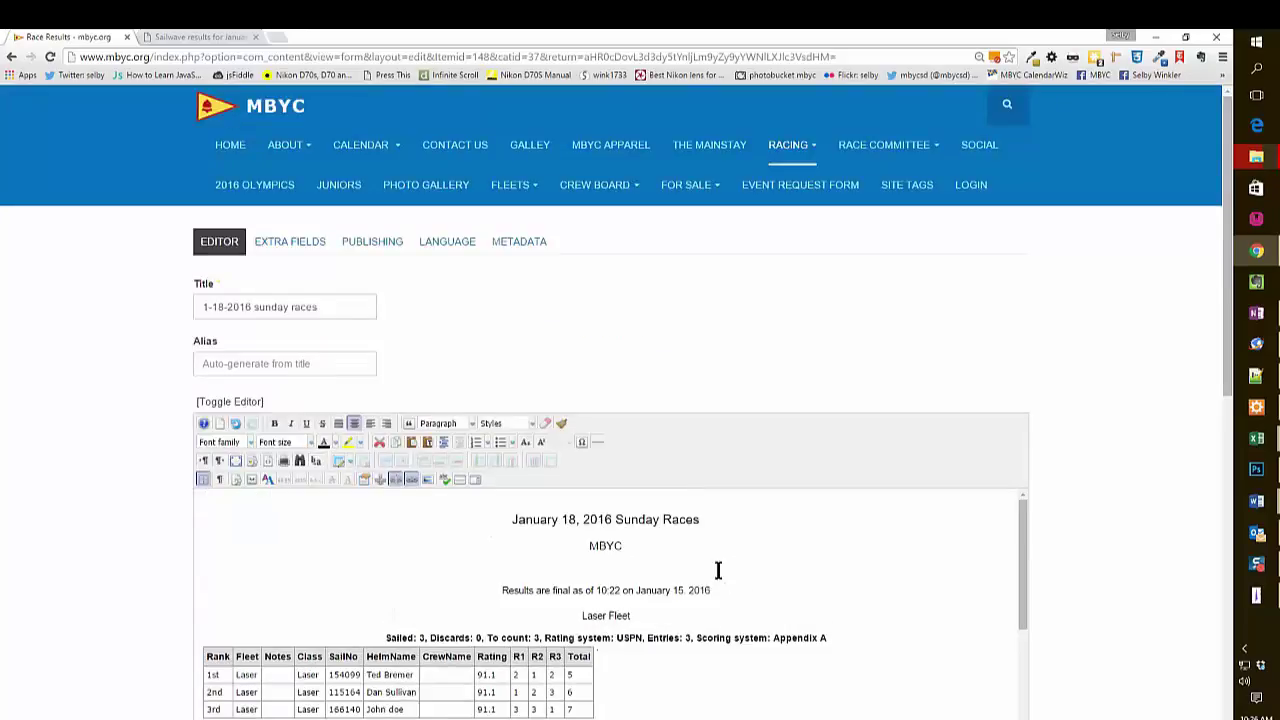
scroll(714, 564, down, 2)
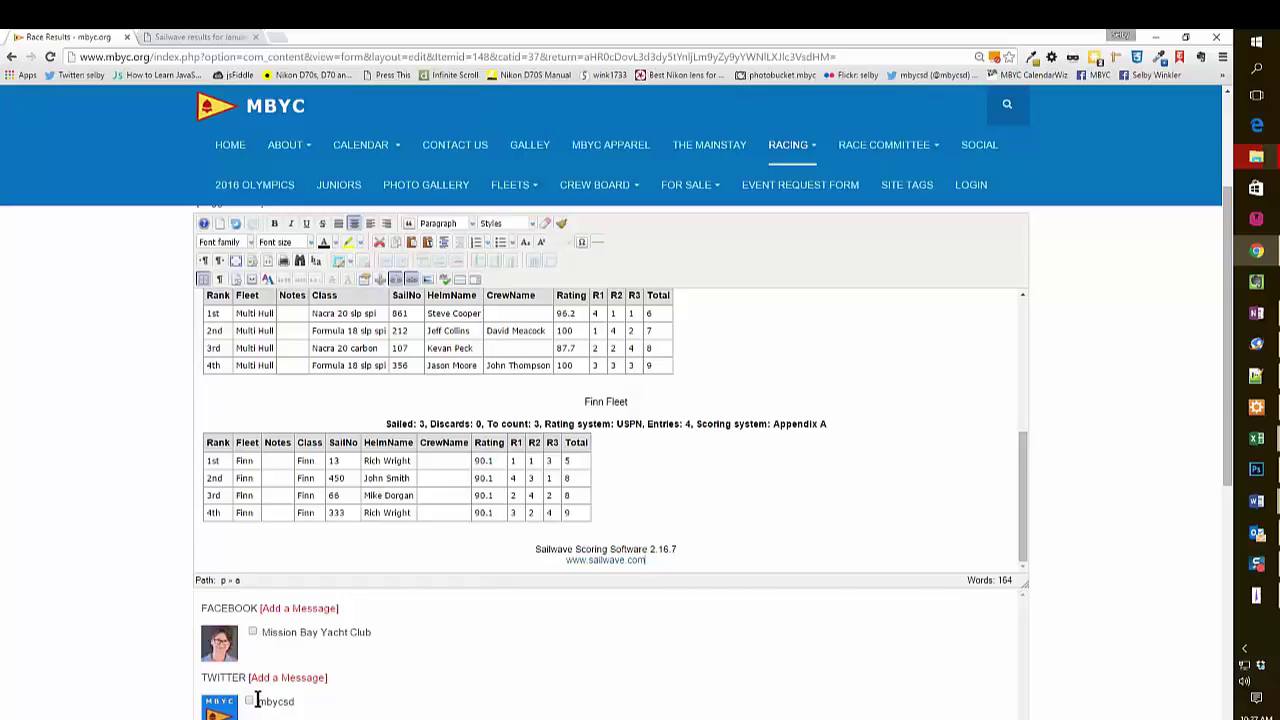
scroll(418, 688, down, 1)
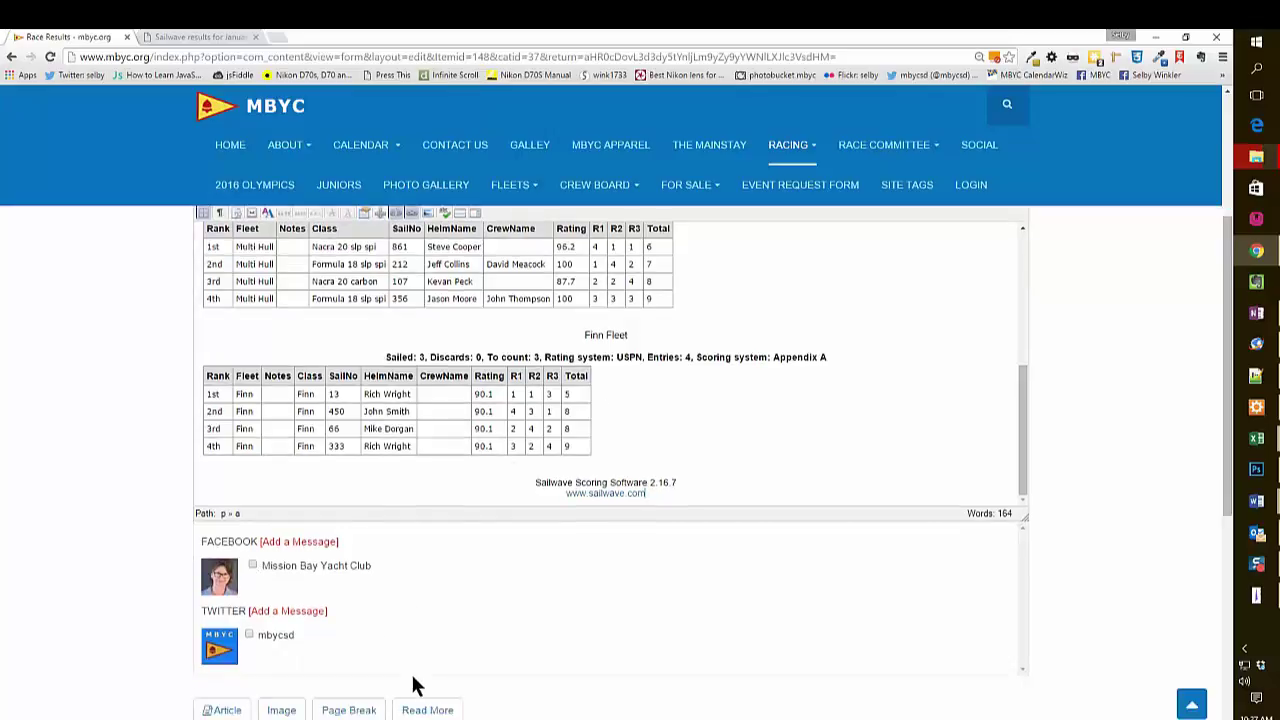
scroll(418, 686, down, 1)
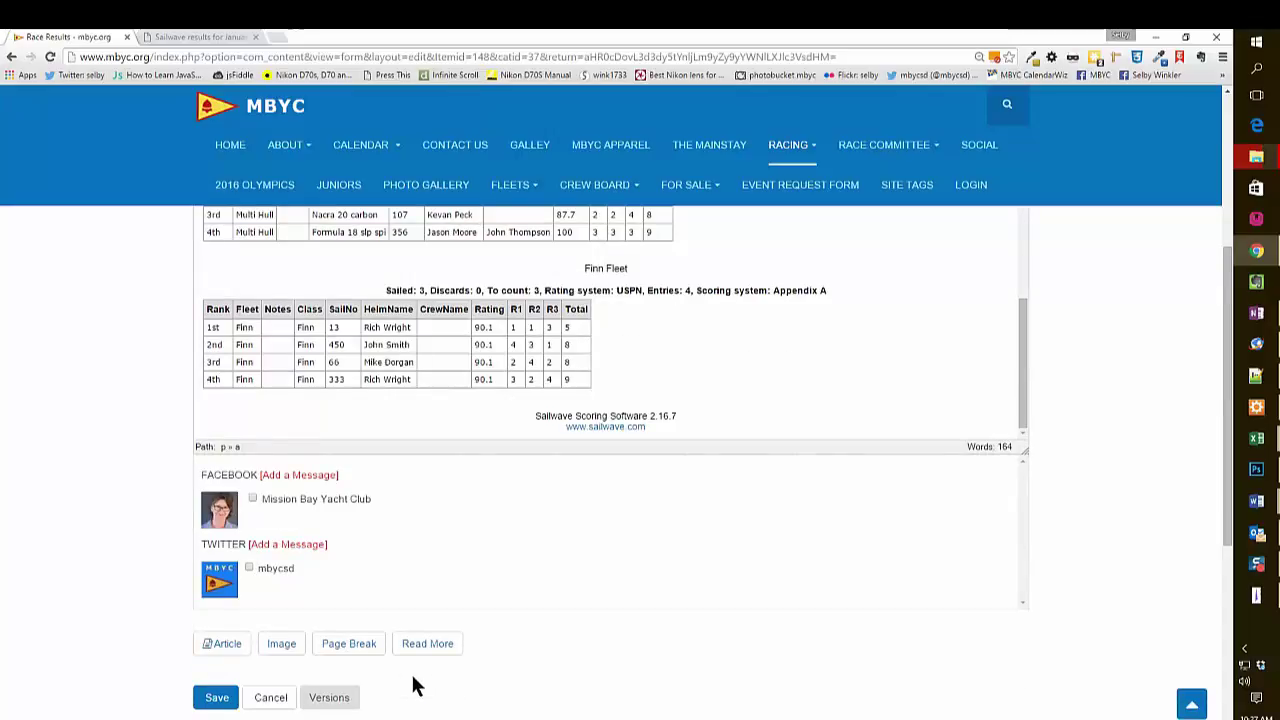
Save the '1-18-2016 sunday races' article, review it published, then return to Sailwave.
click(213, 699)
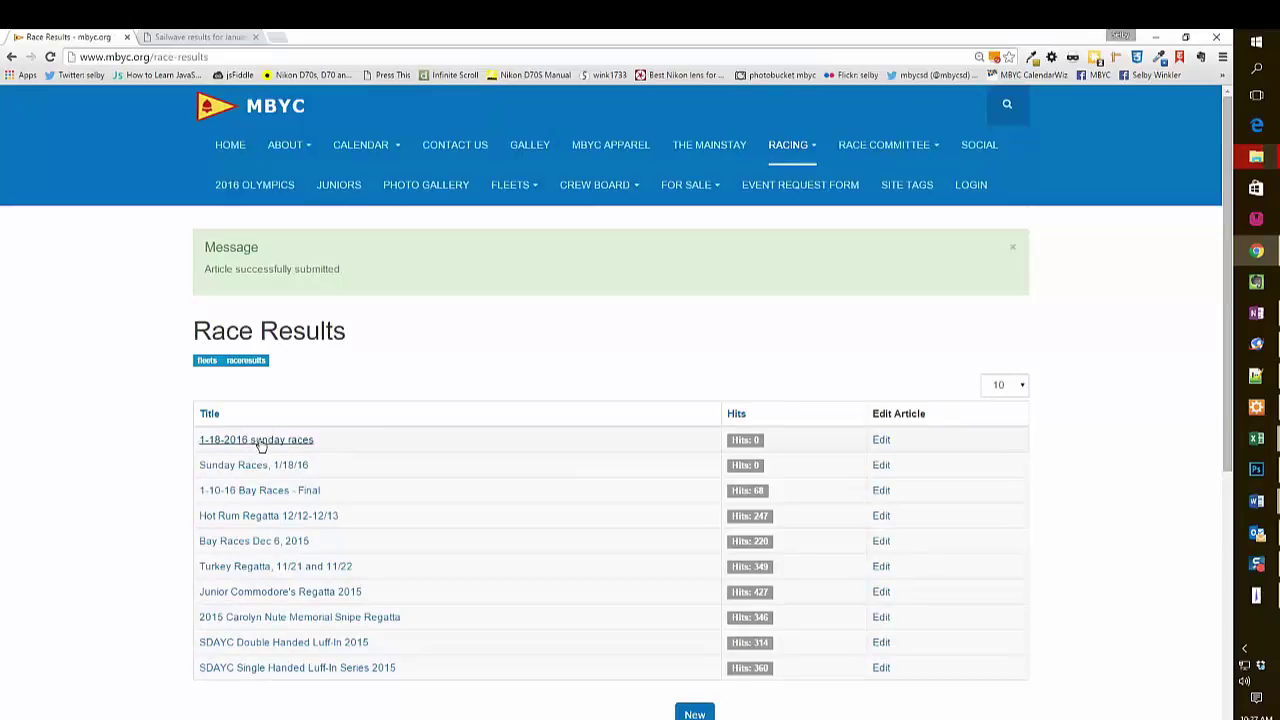
click(261, 440)
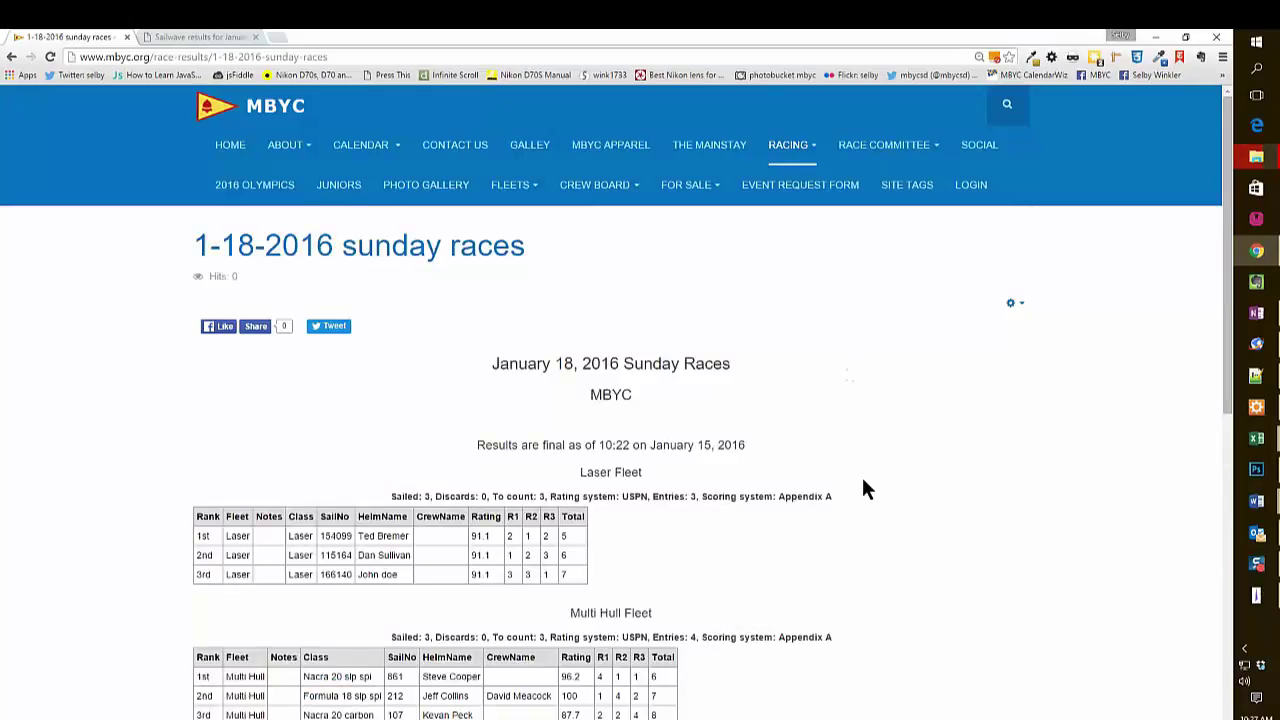
scroll(863, 488, down, 4)
scroll(862, 488, up, 4)
scroll(862, 488, down, 1)
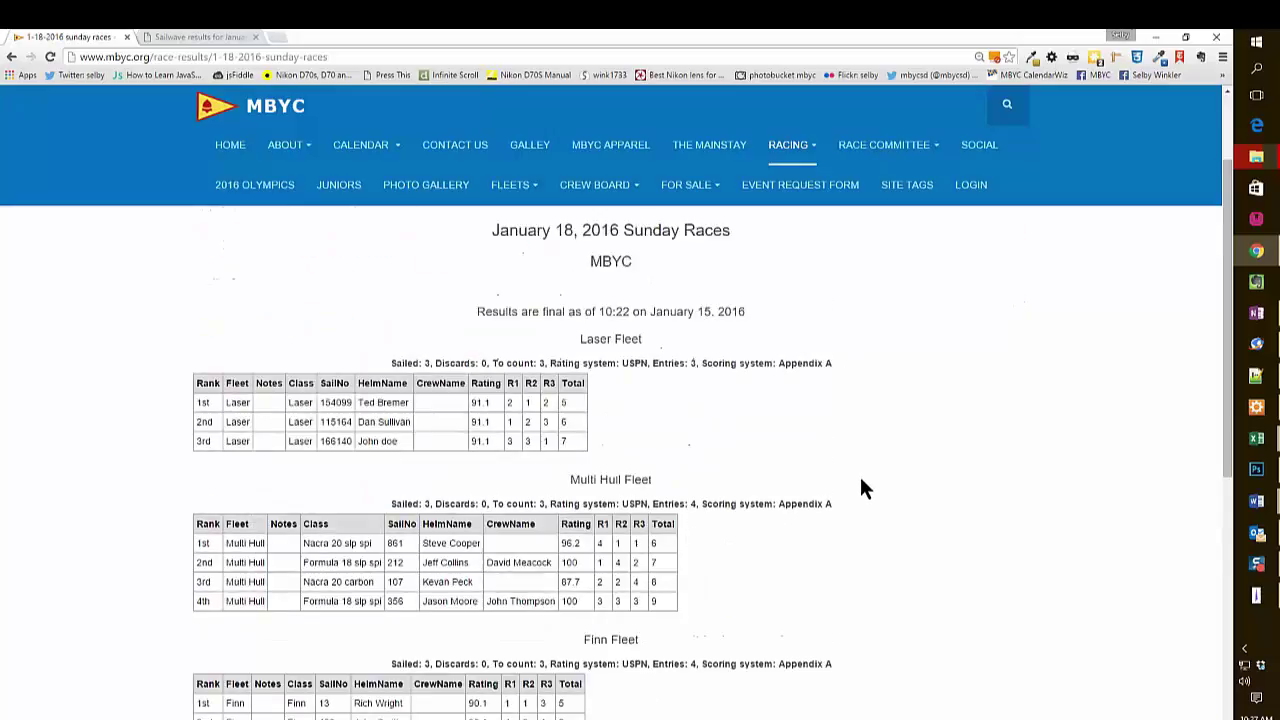
scroll(862, 488, up, 1)
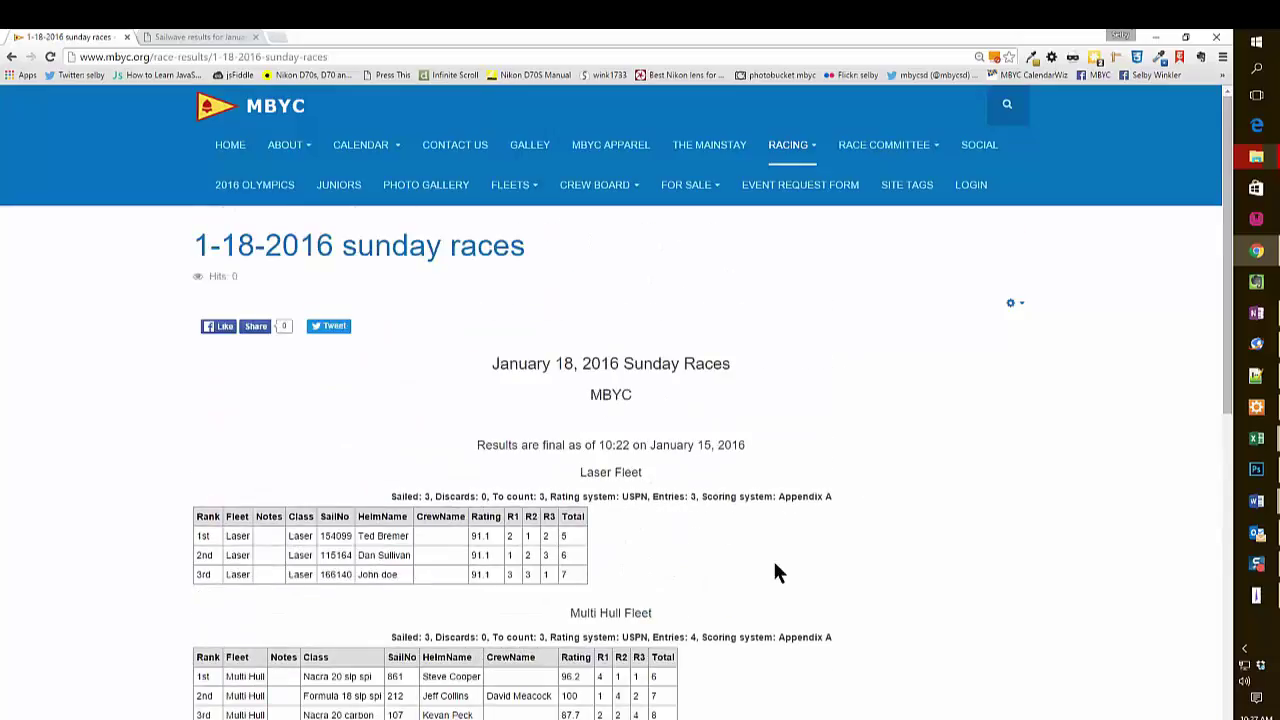
scroll(718, 585, down, 2)
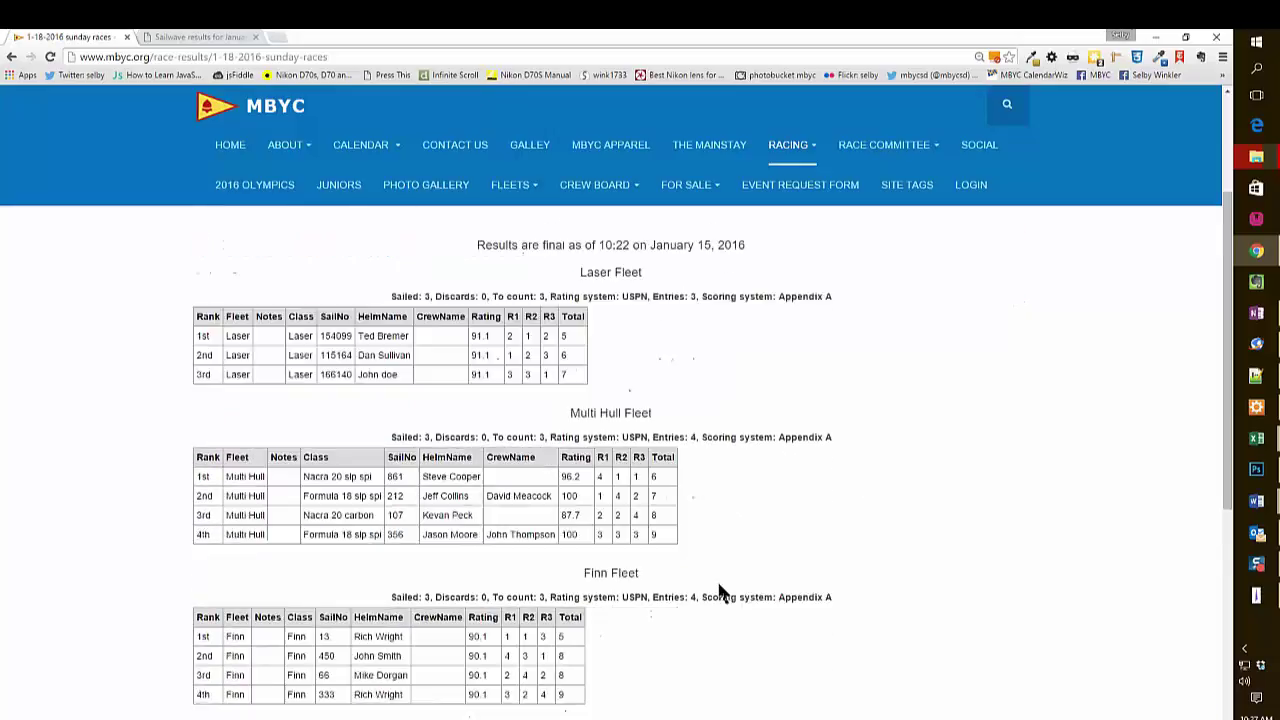
scroll(718, 585, up, 1)
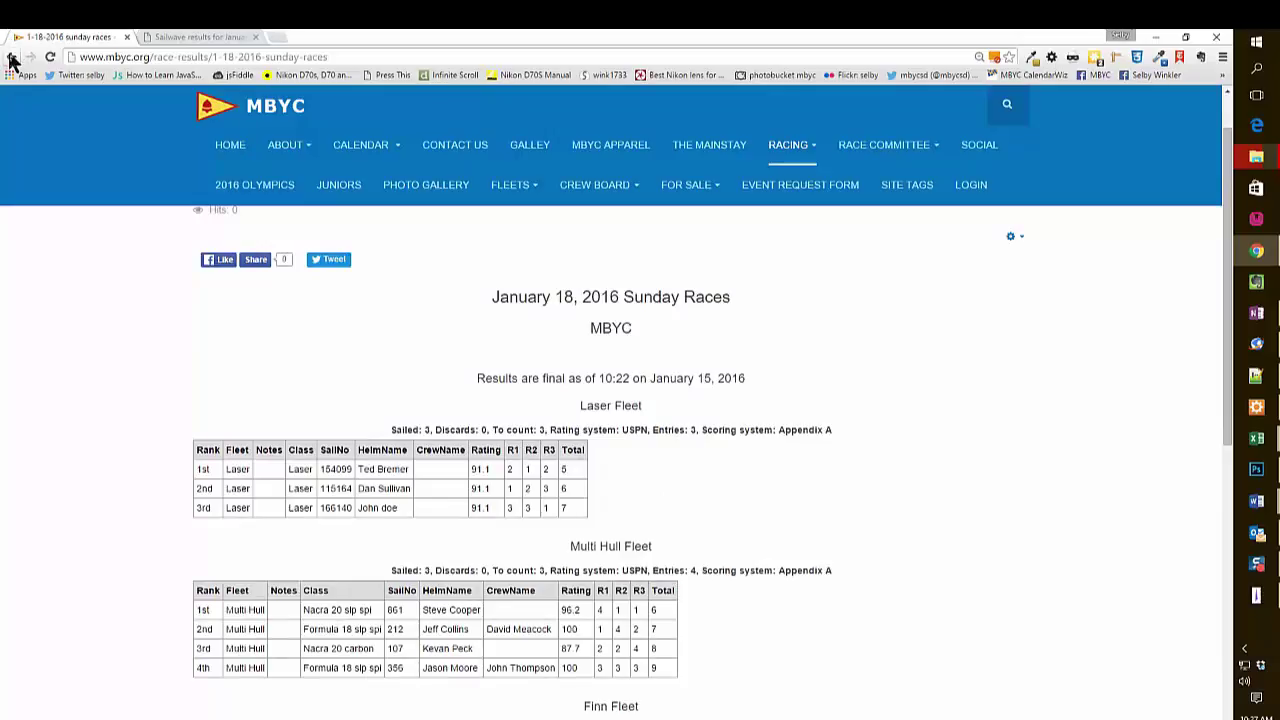
mouse_move(1257, 603)
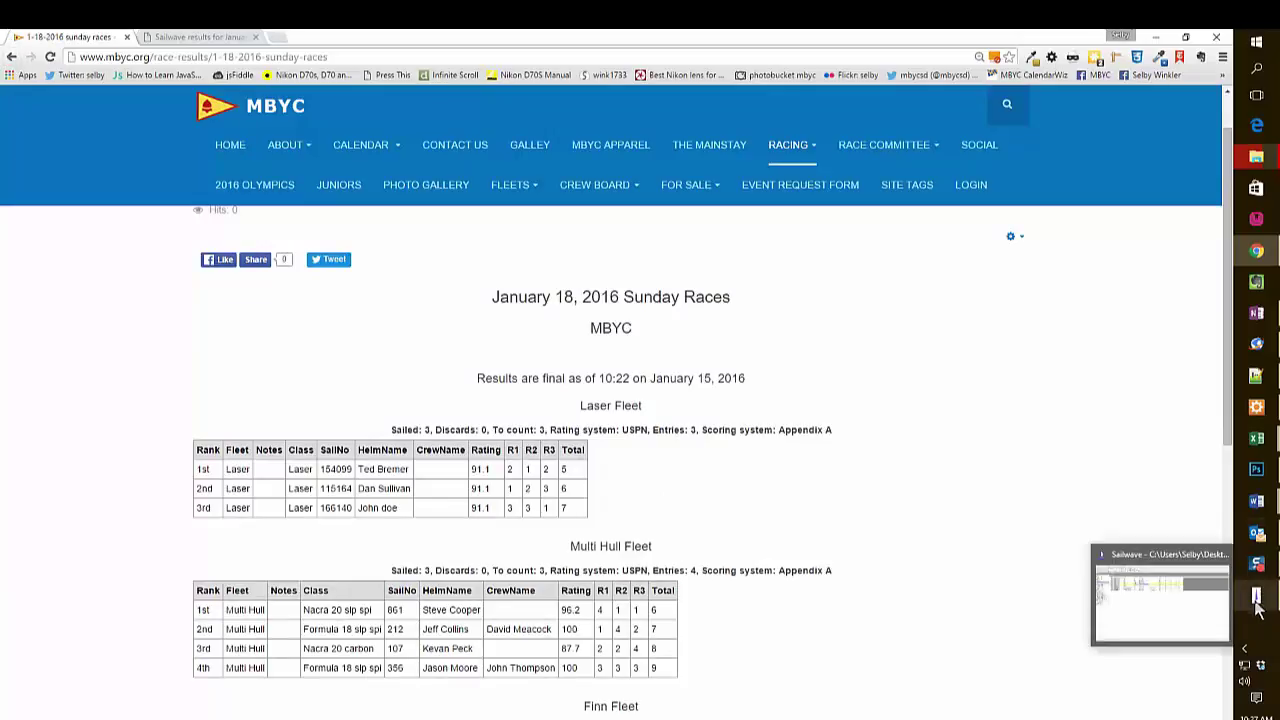
click(1257, 603)
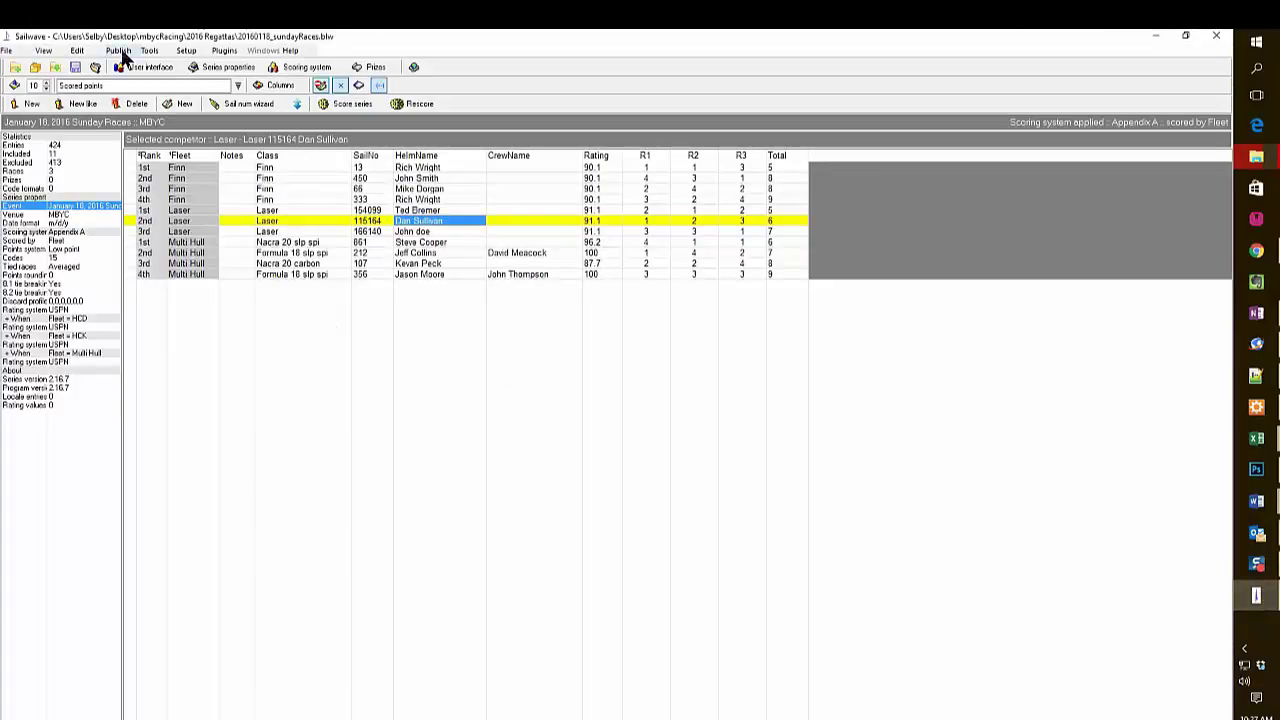
Limit the web-page results to the Multi Hull fleet, adding individual race tables.
click(119, 51)
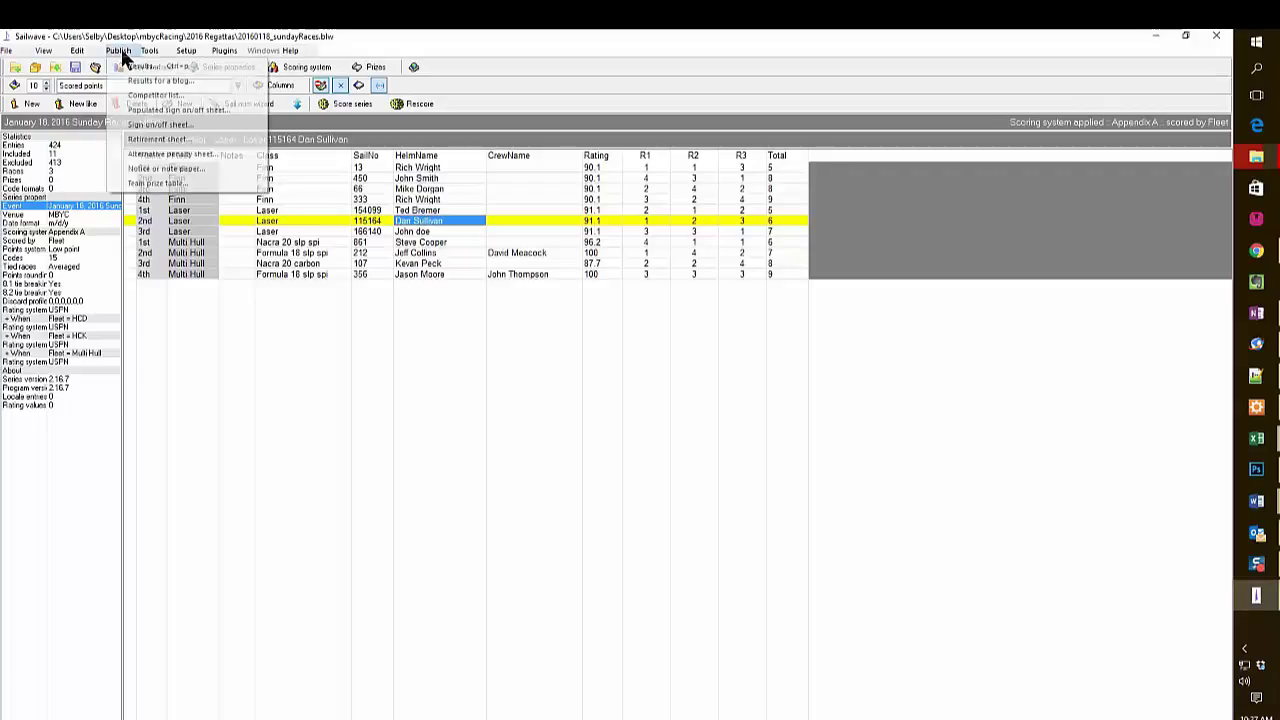
click(130, 65)
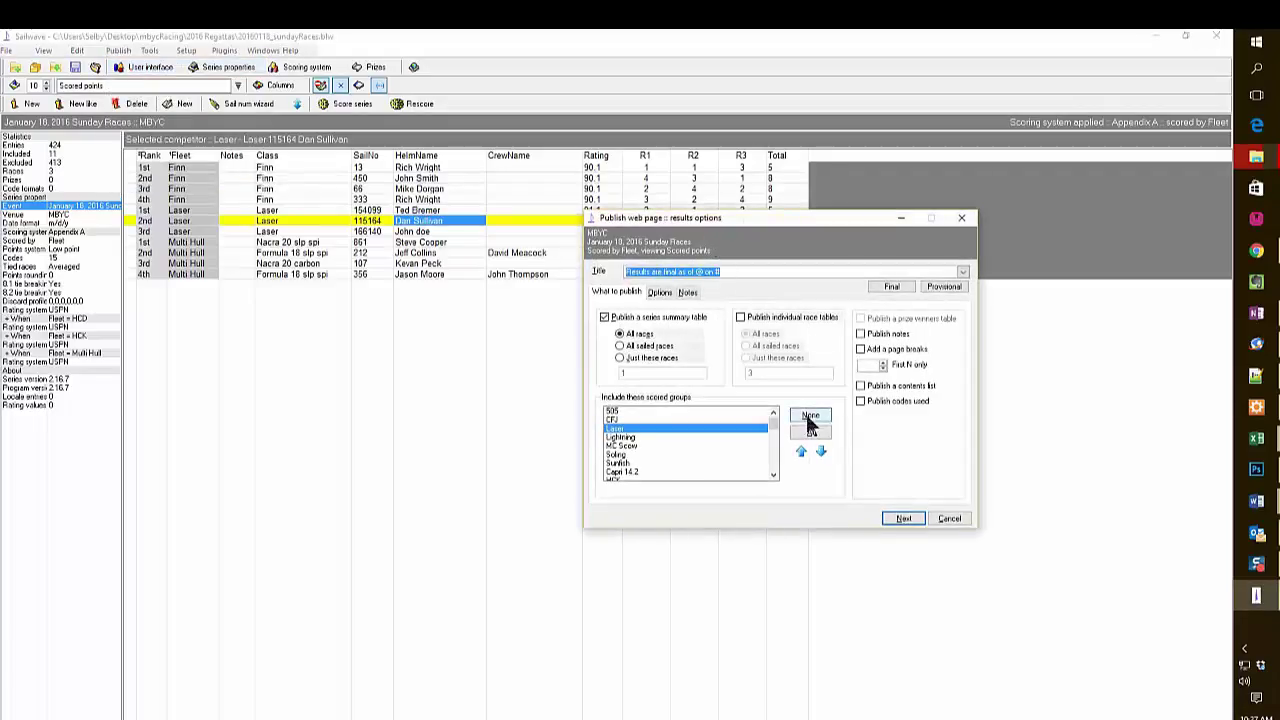
click(808, 420)
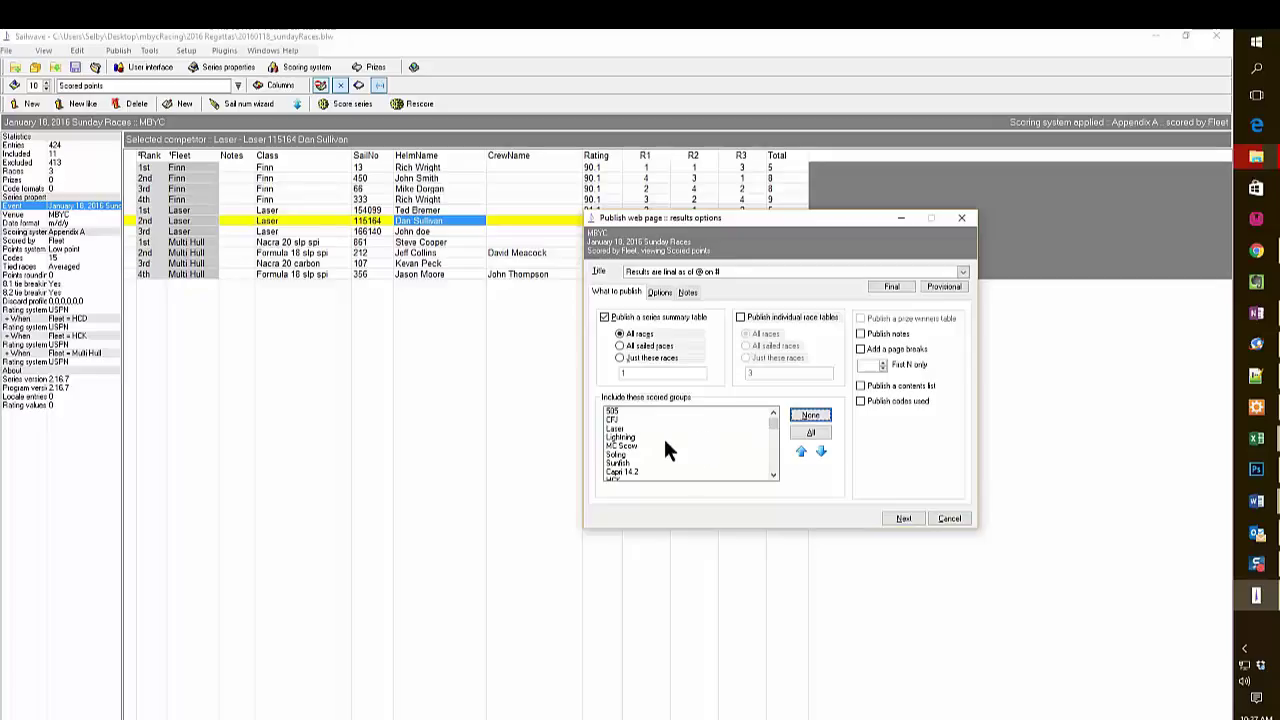
scroll(640, 451, down, 2)
click(622, 437)
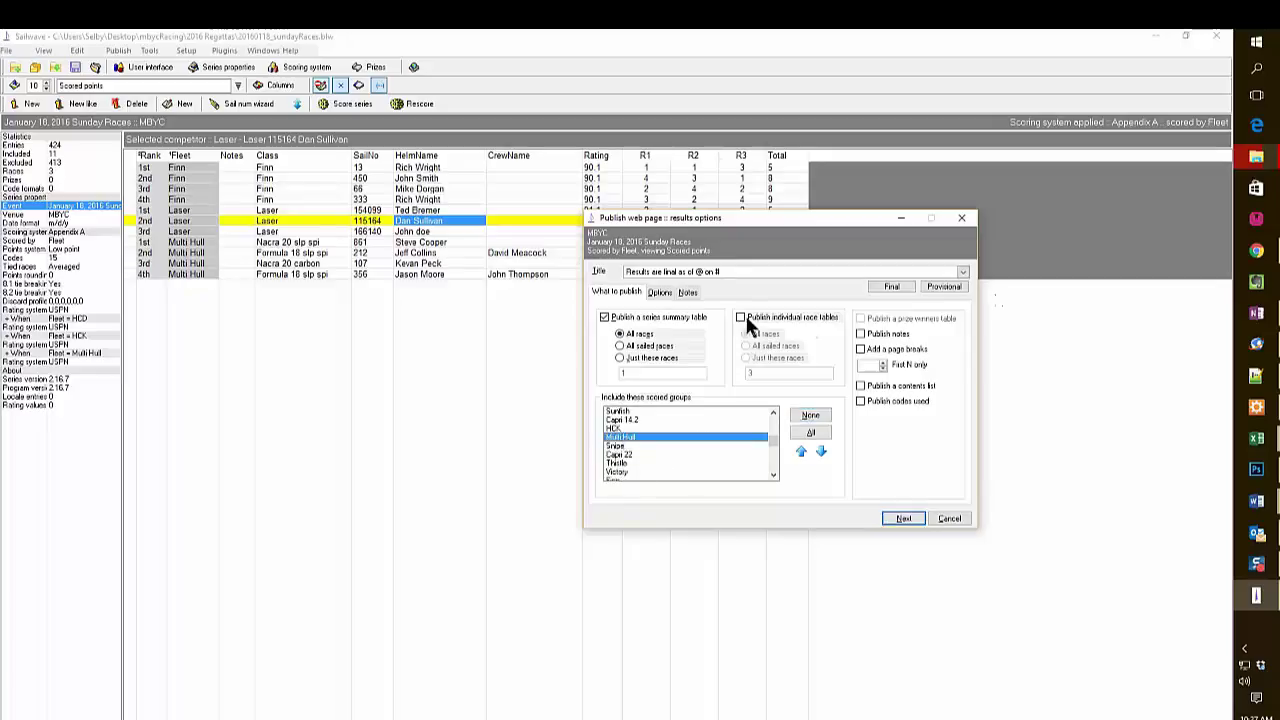
click(740, 318)
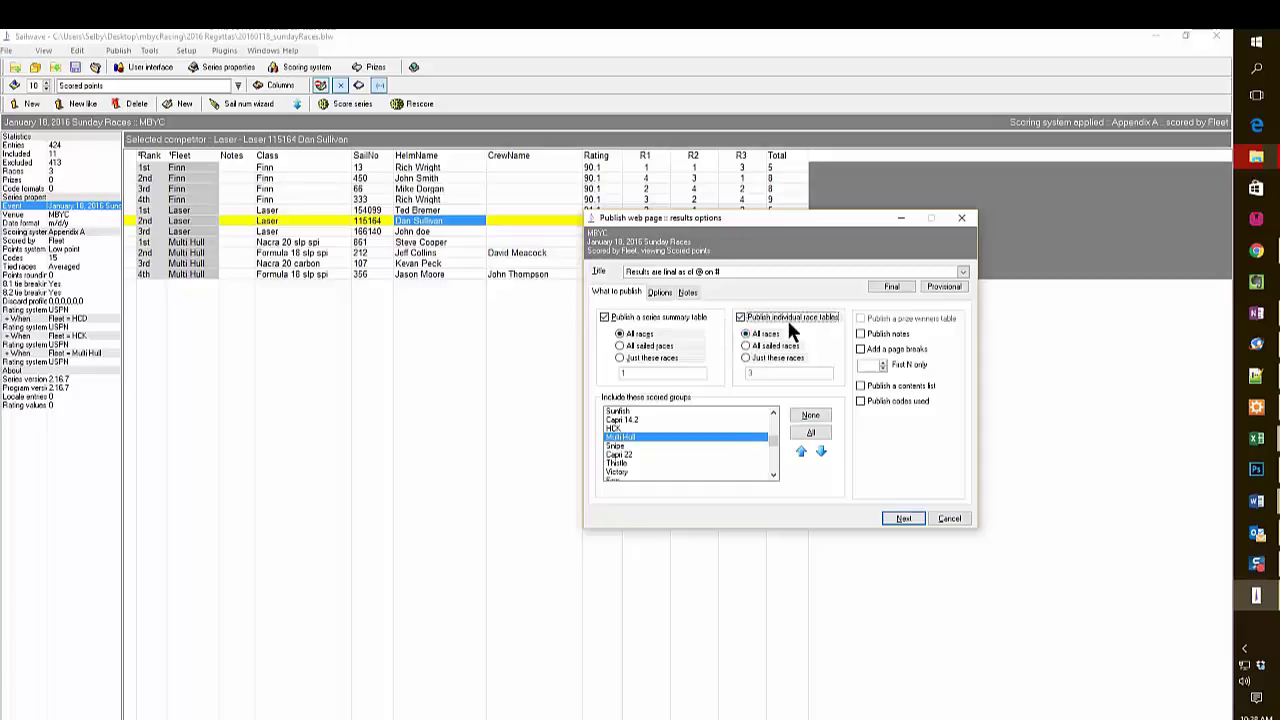
click(660, 292)
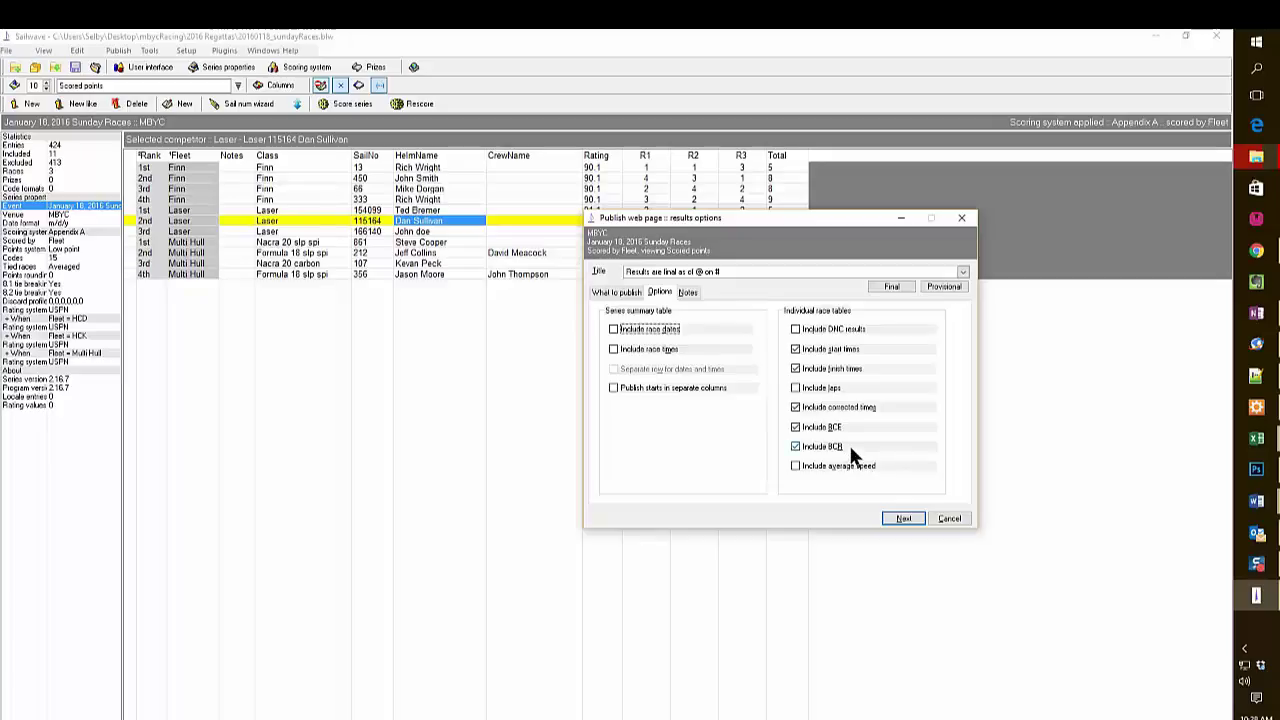
click(616, 292)
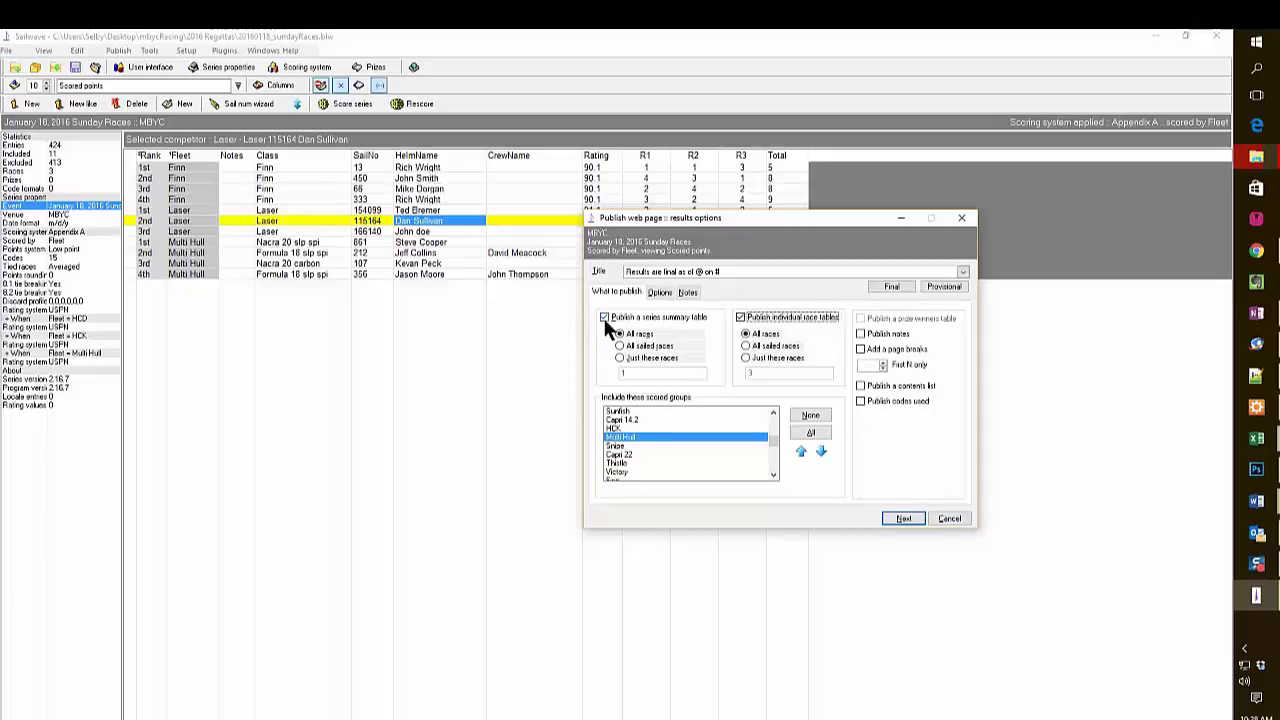
click(904, 518)
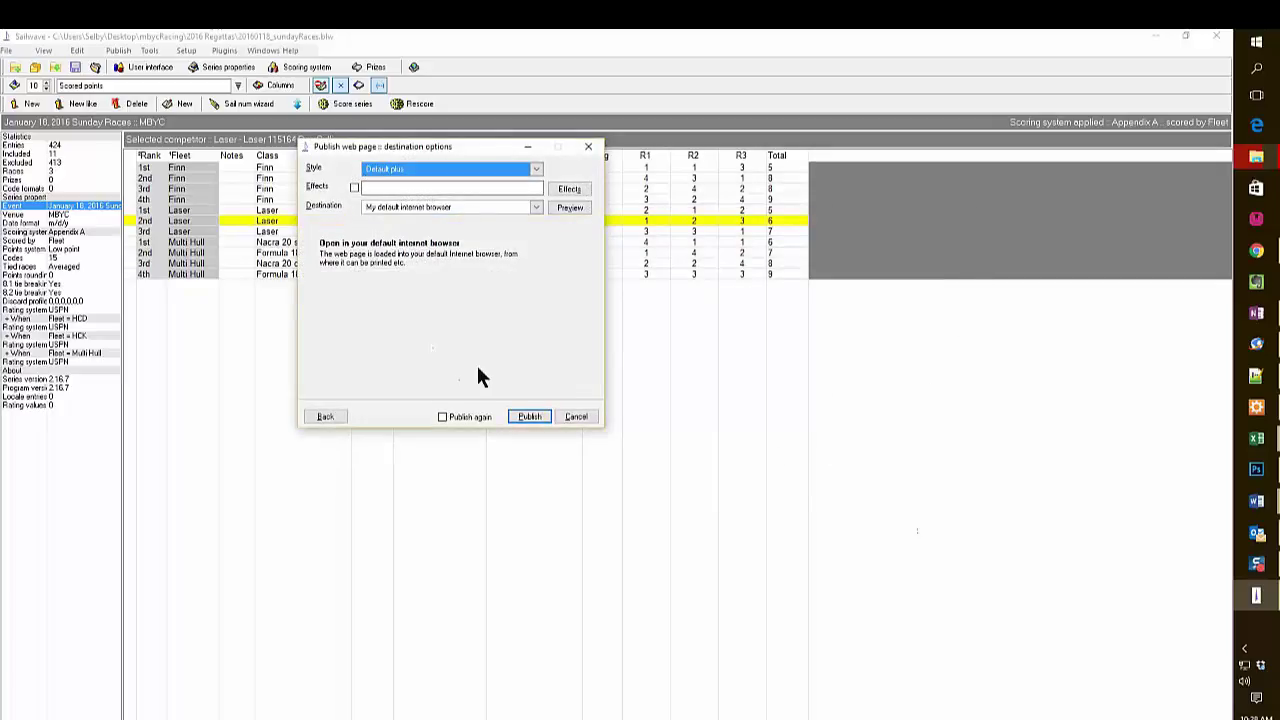
Publish the Multi Hull results in Default plus style to the default browser.
click(525, 418)
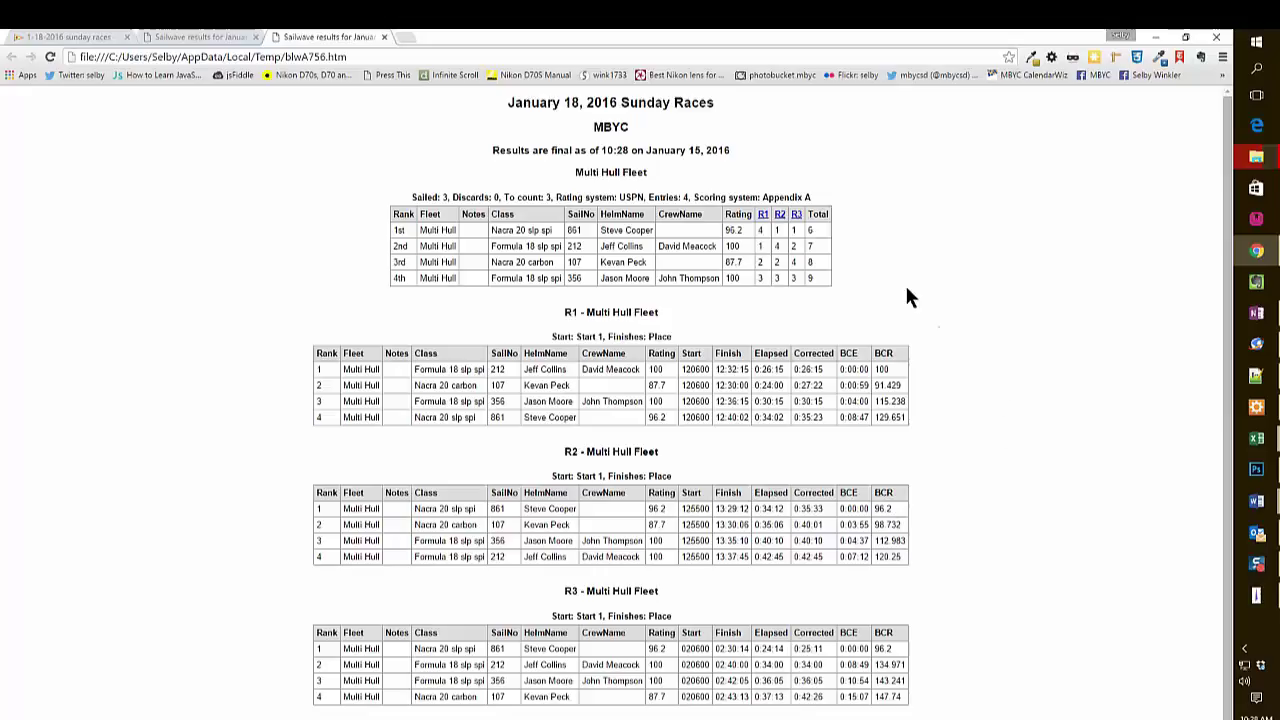
Select all of the Multi Hull results page and return to the '1-18-2016 sunday races' article tab.
click(1222, 58)
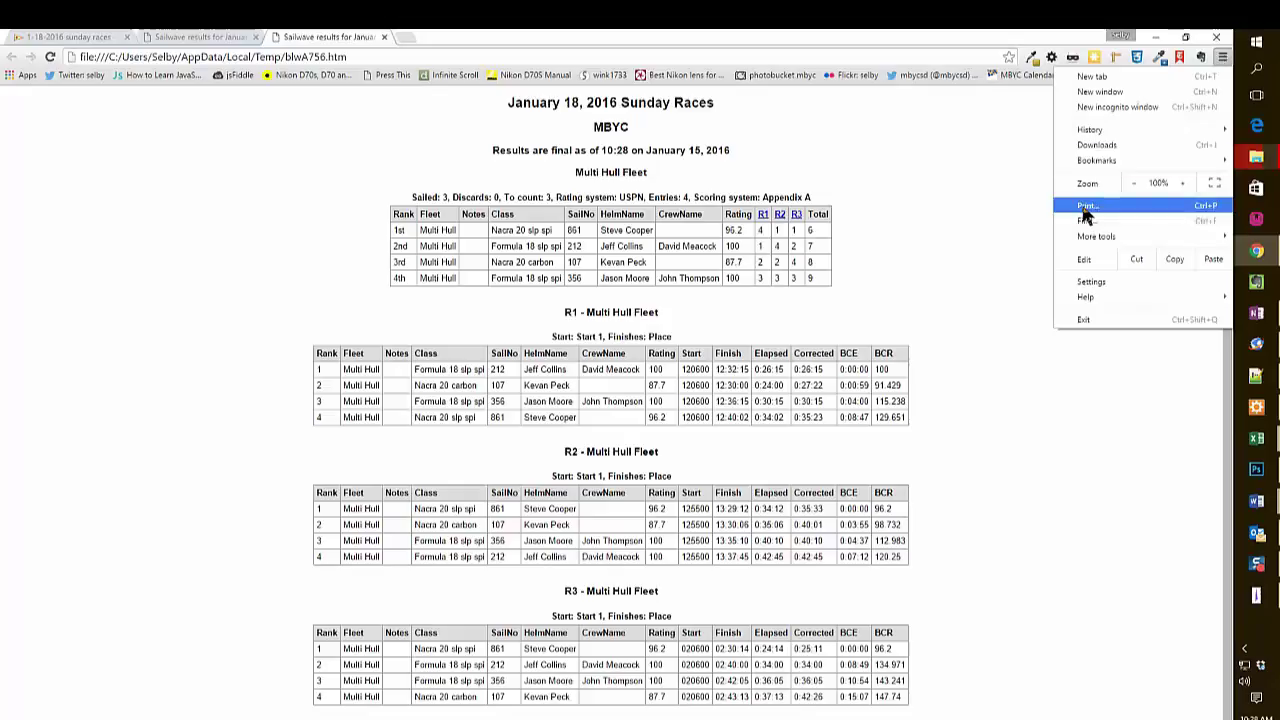
click(934, 279)
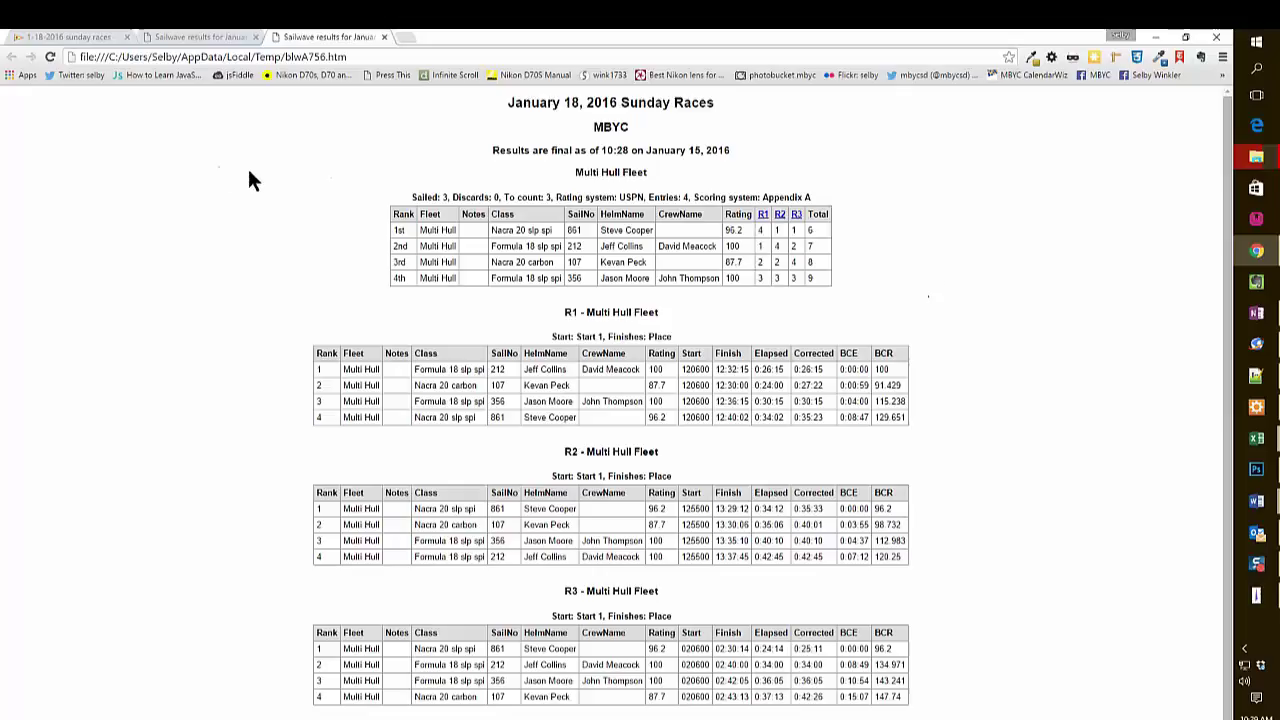
key(ctrl+a)
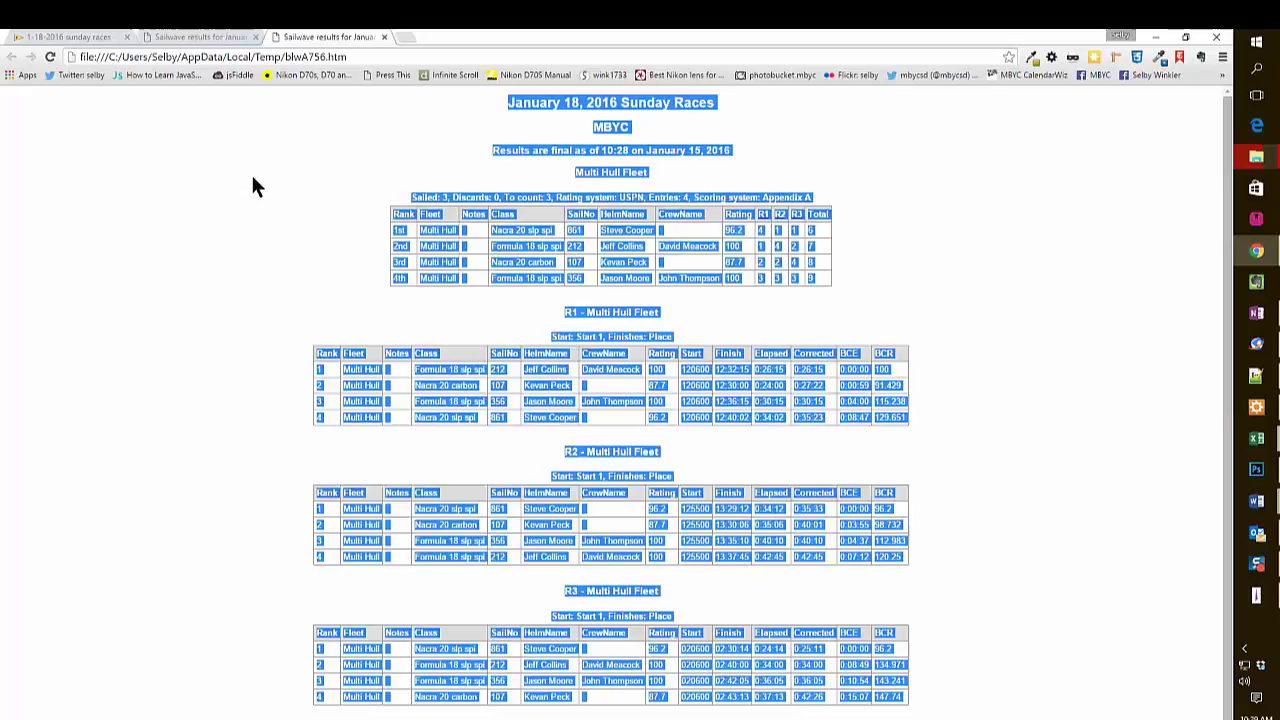
click(70, 37)
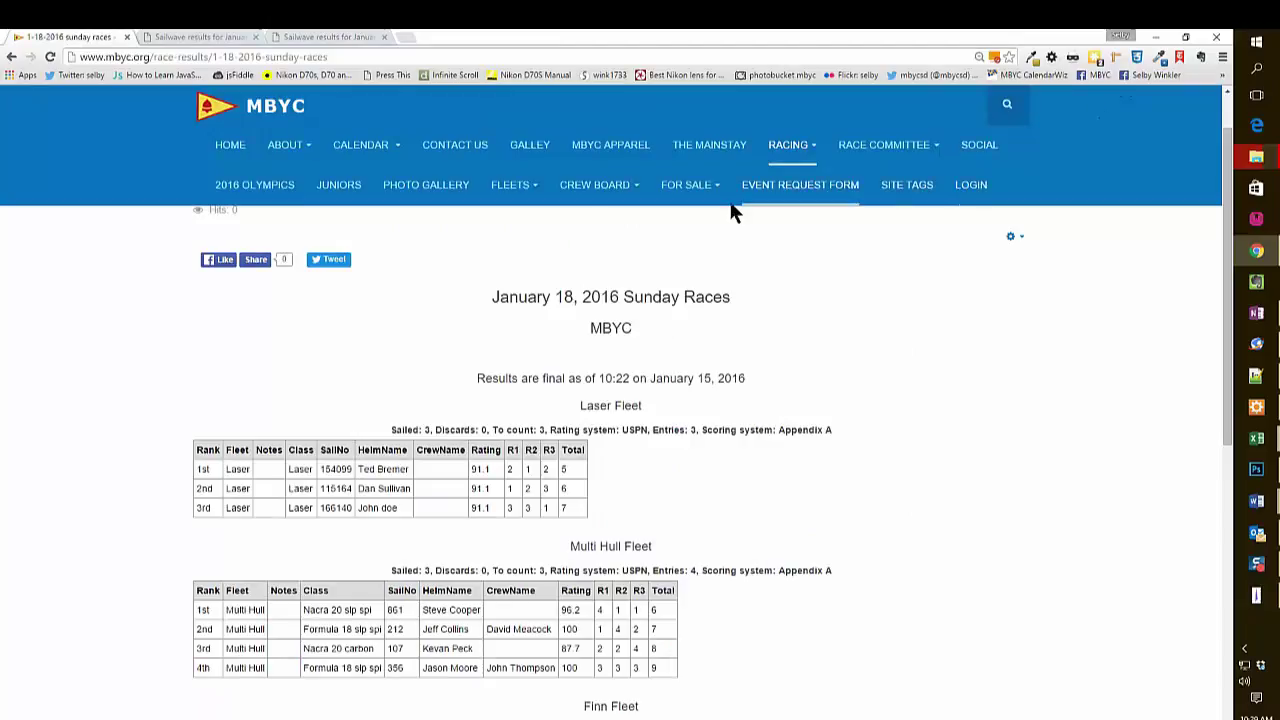
Start a new article from the Race Results list.
mouse_move(812, 150)
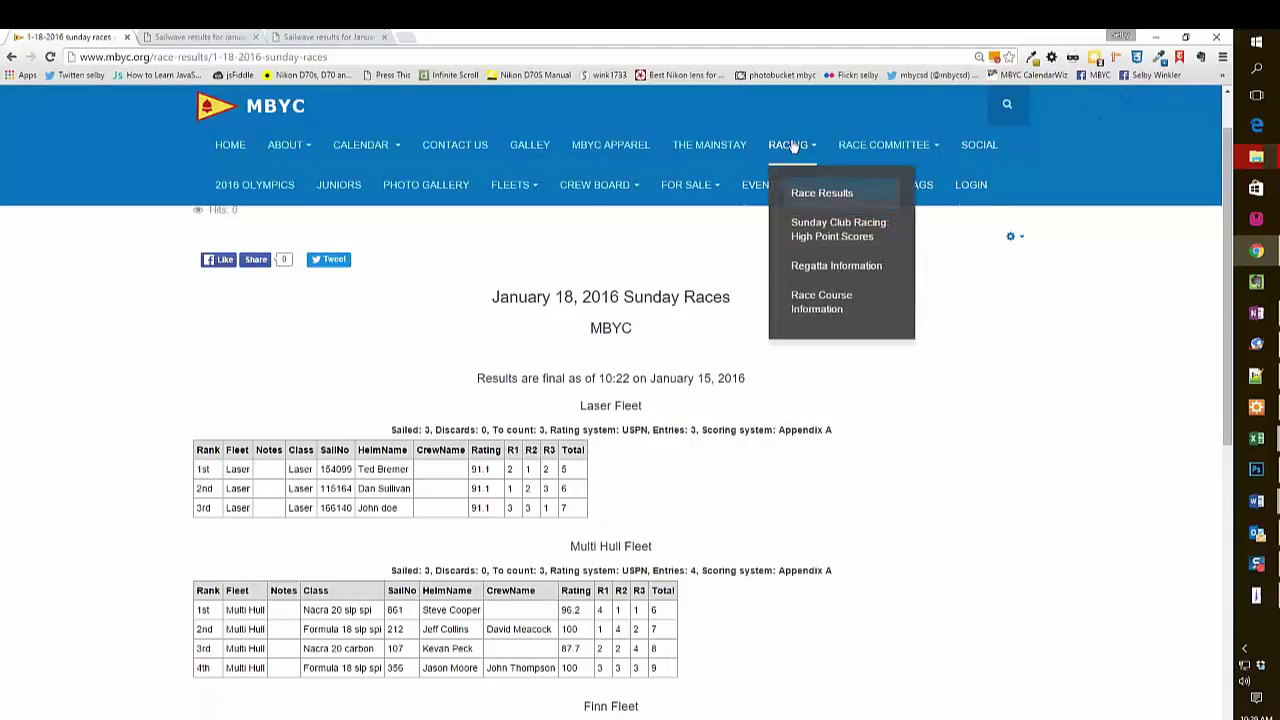
click(812, 197)
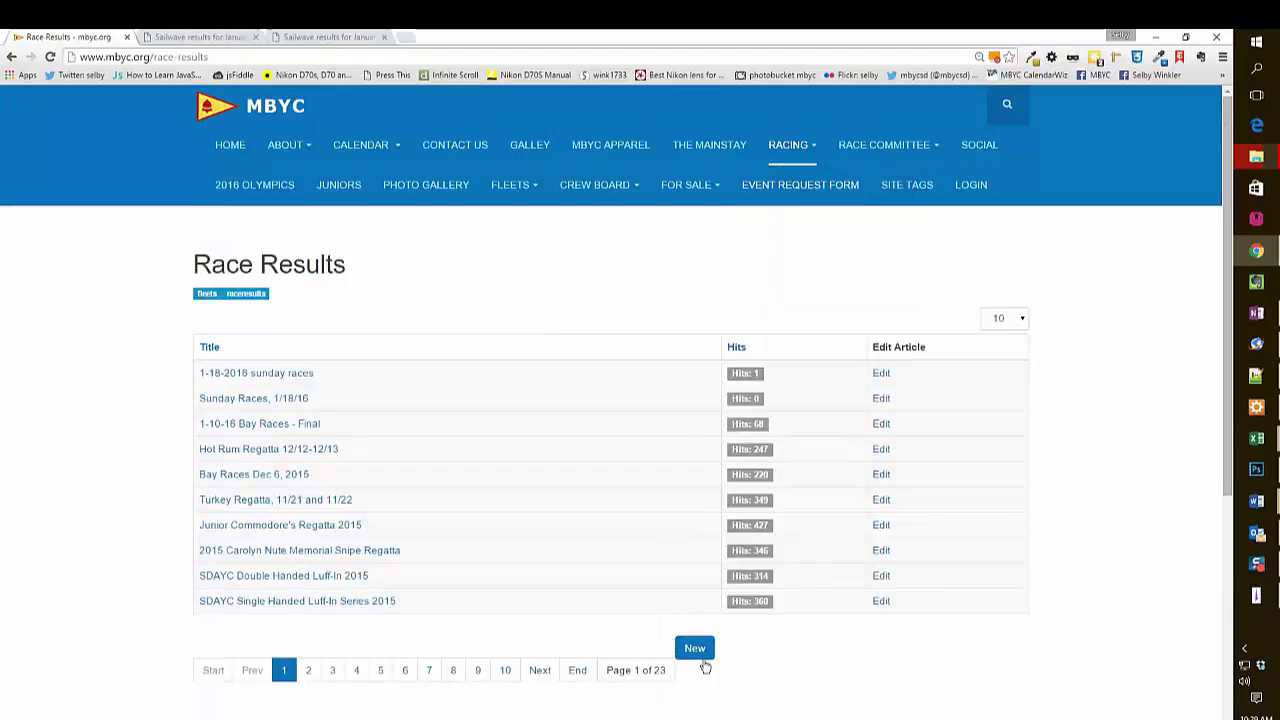
click(696, 651)
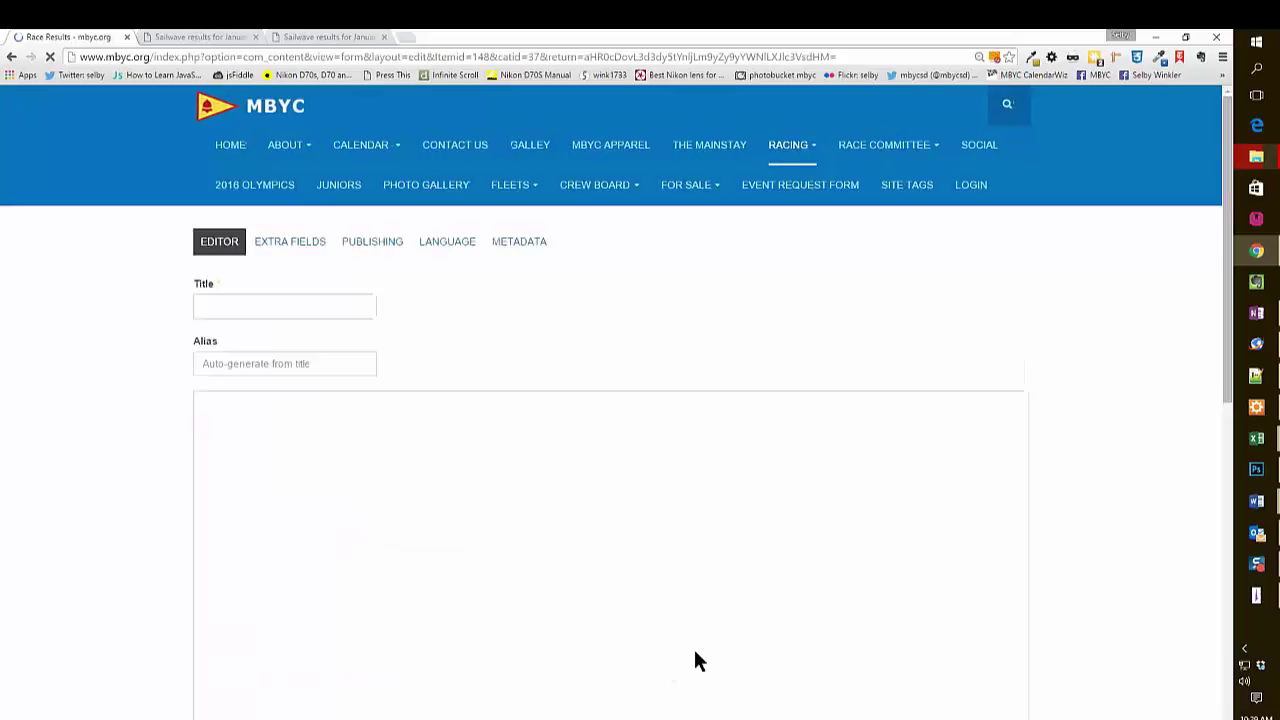
Title the article '1-18-2016 sunday races, multi-hull detail' using the saved title suggestion.
click(282, 305)
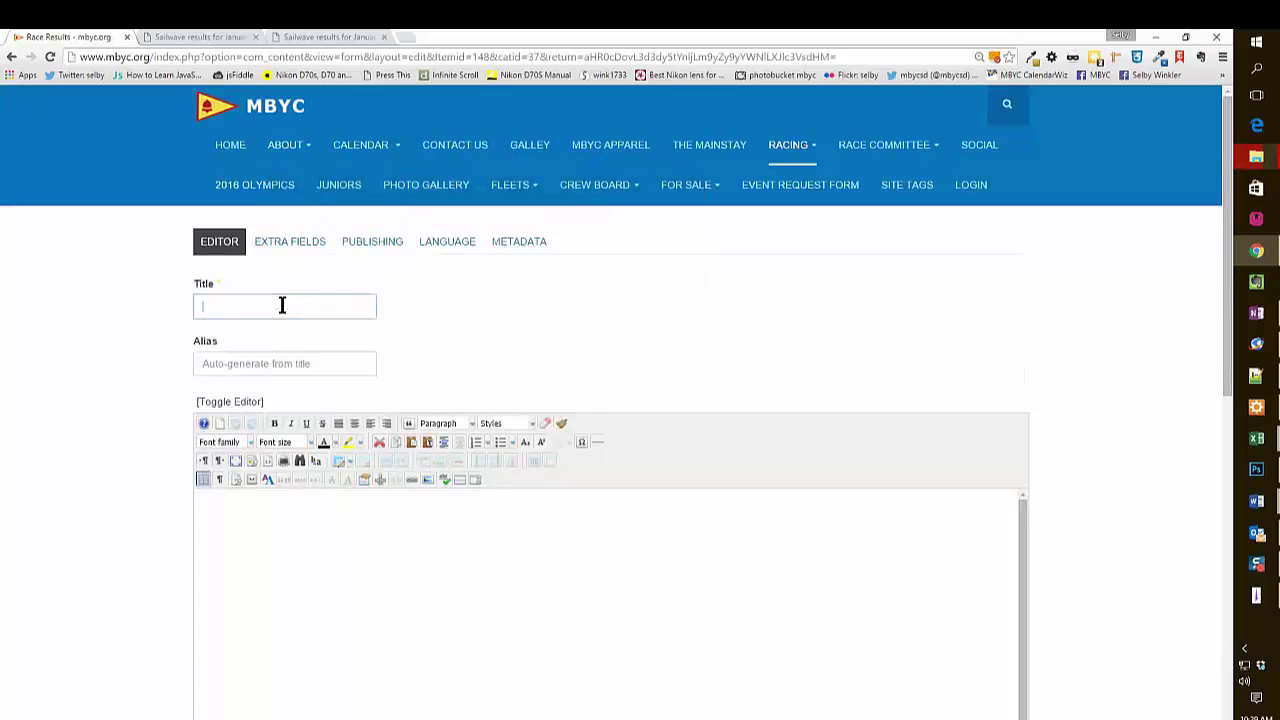
text(1-1)
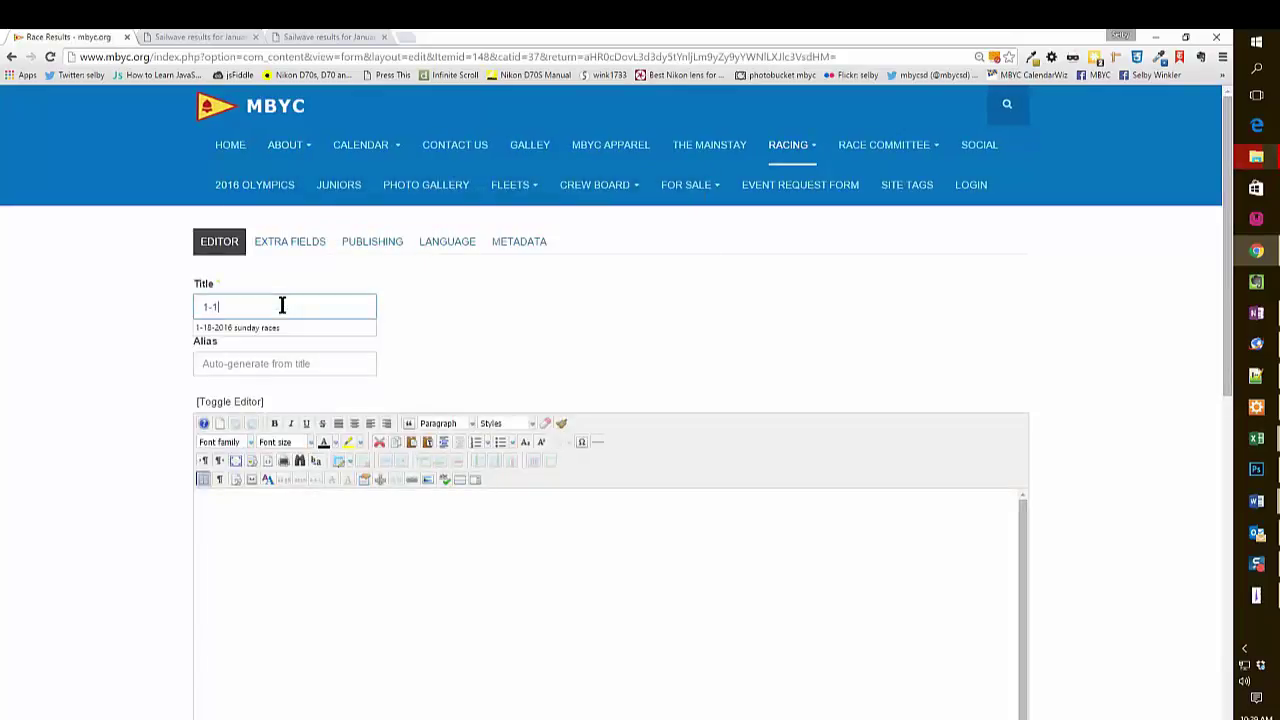
text(8-2016)
key(Down)
key(Tab)
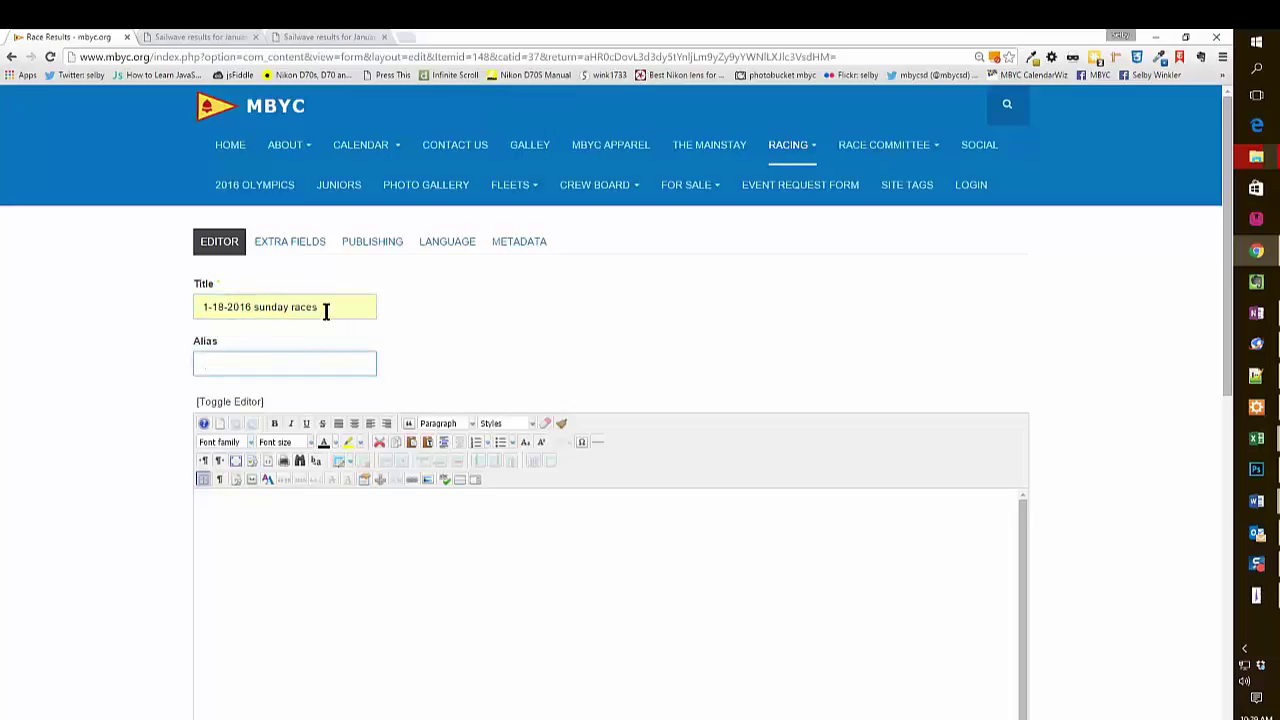
click(325, 312)
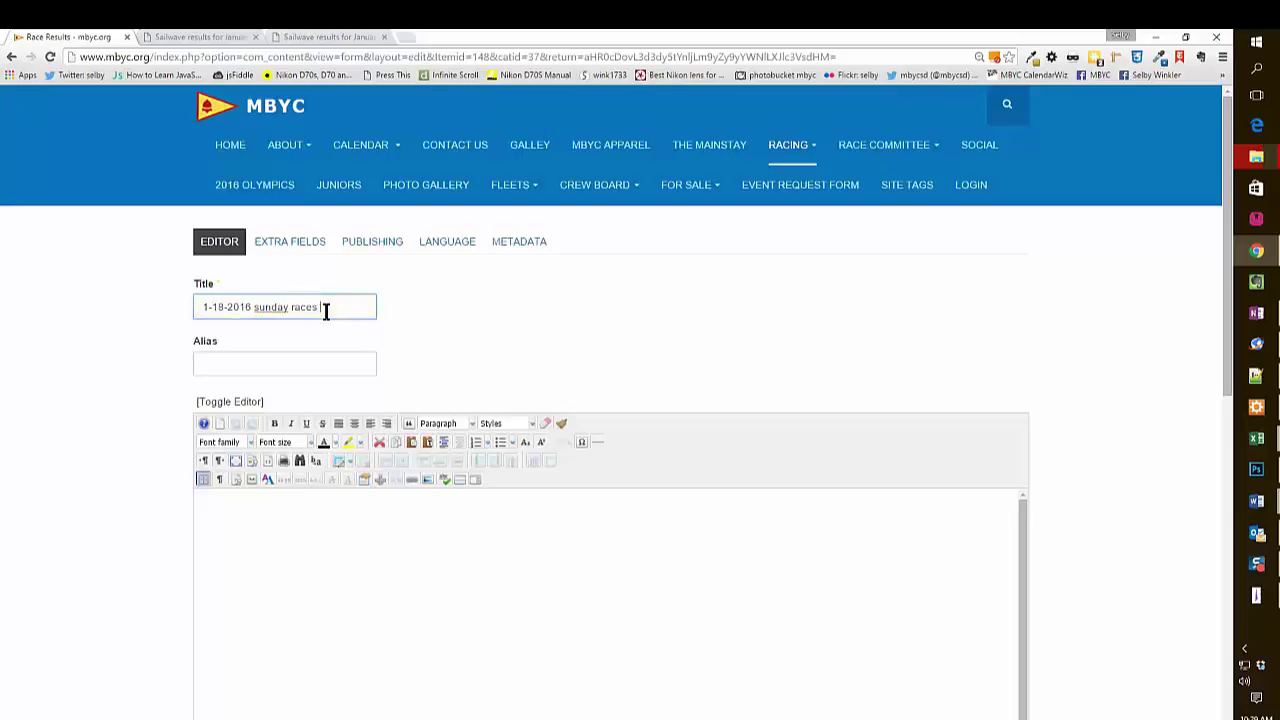
text(, multi-hull detail)
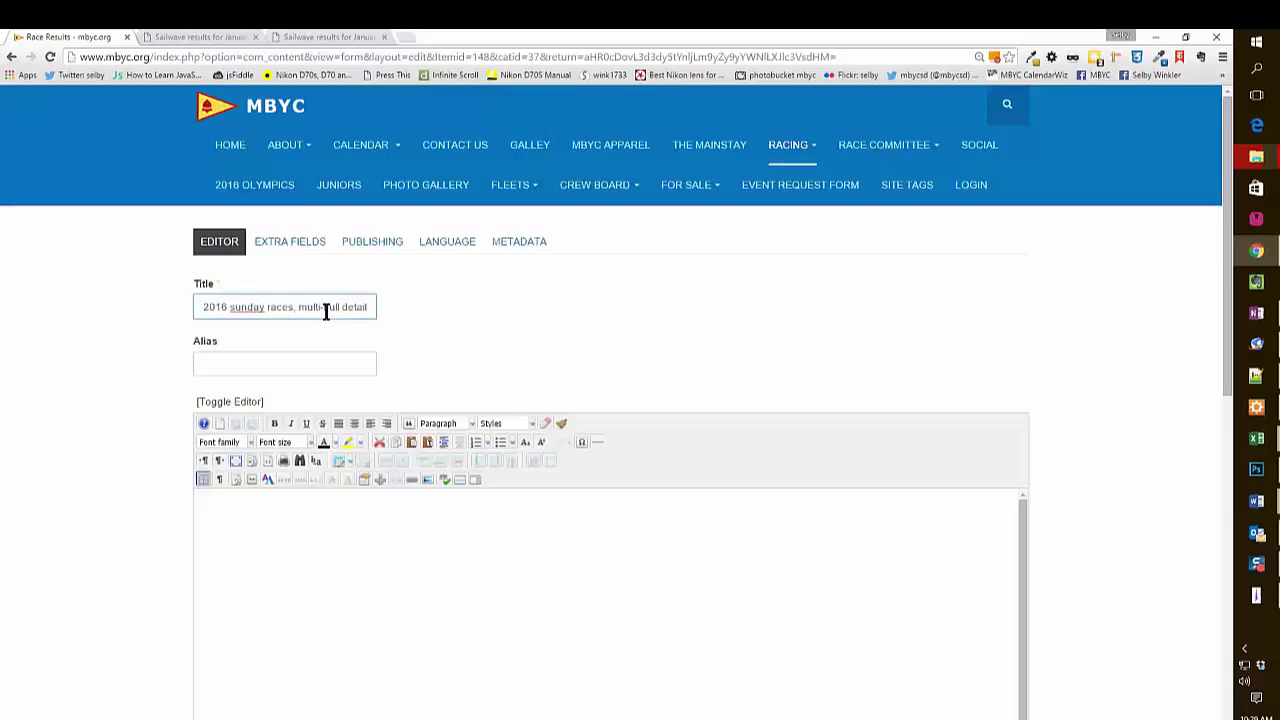
click(313, 524)
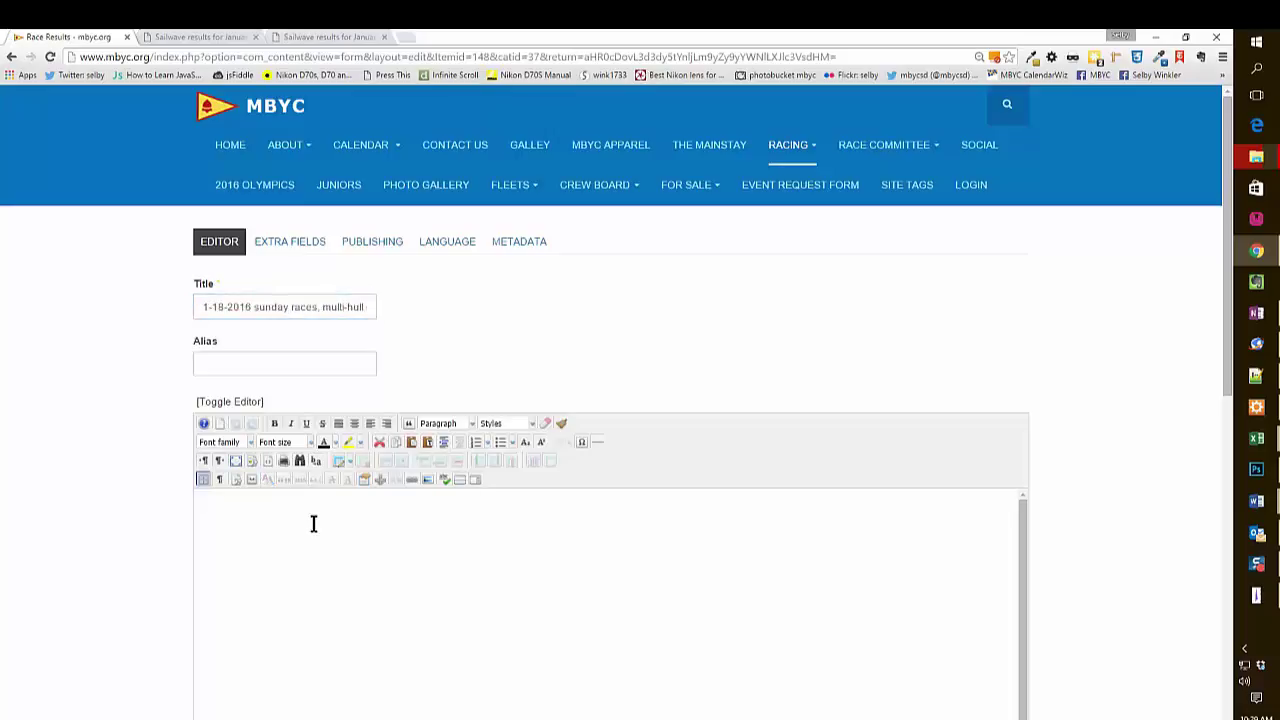
Paste the copied Sailwave Multi Hull results tables into the article body.
right_click(313, 524)
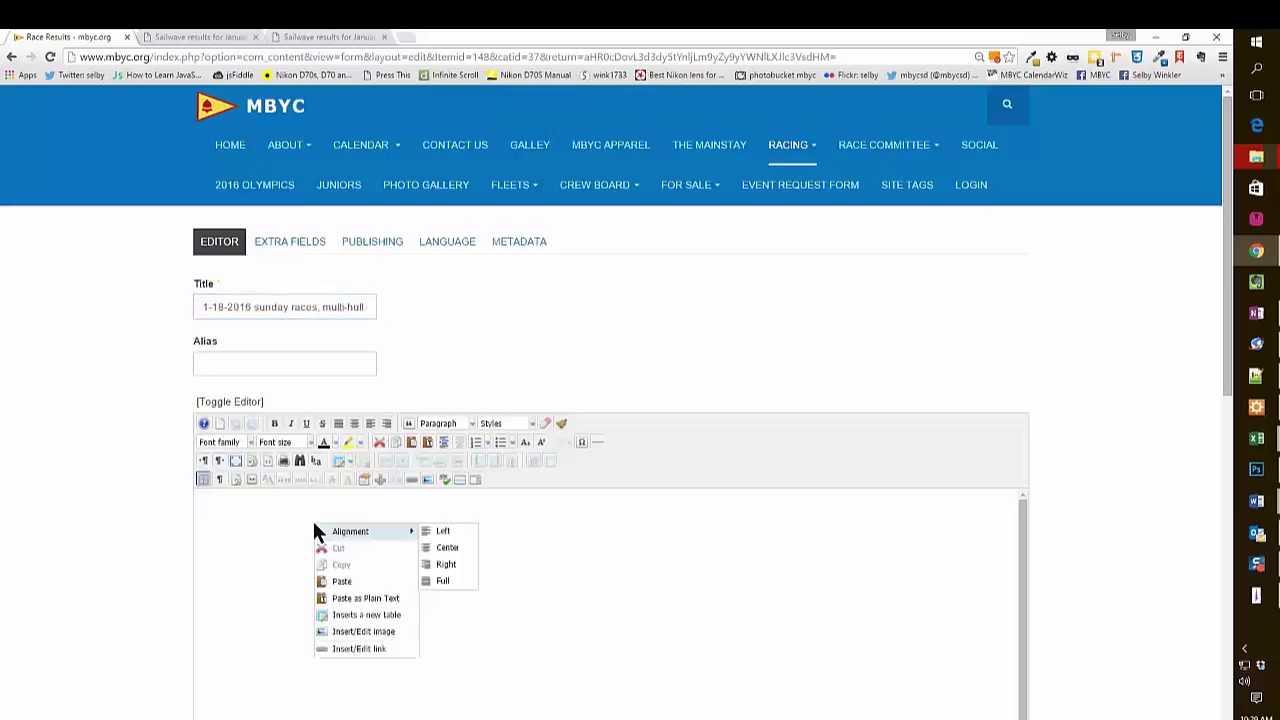
click(346, 580)
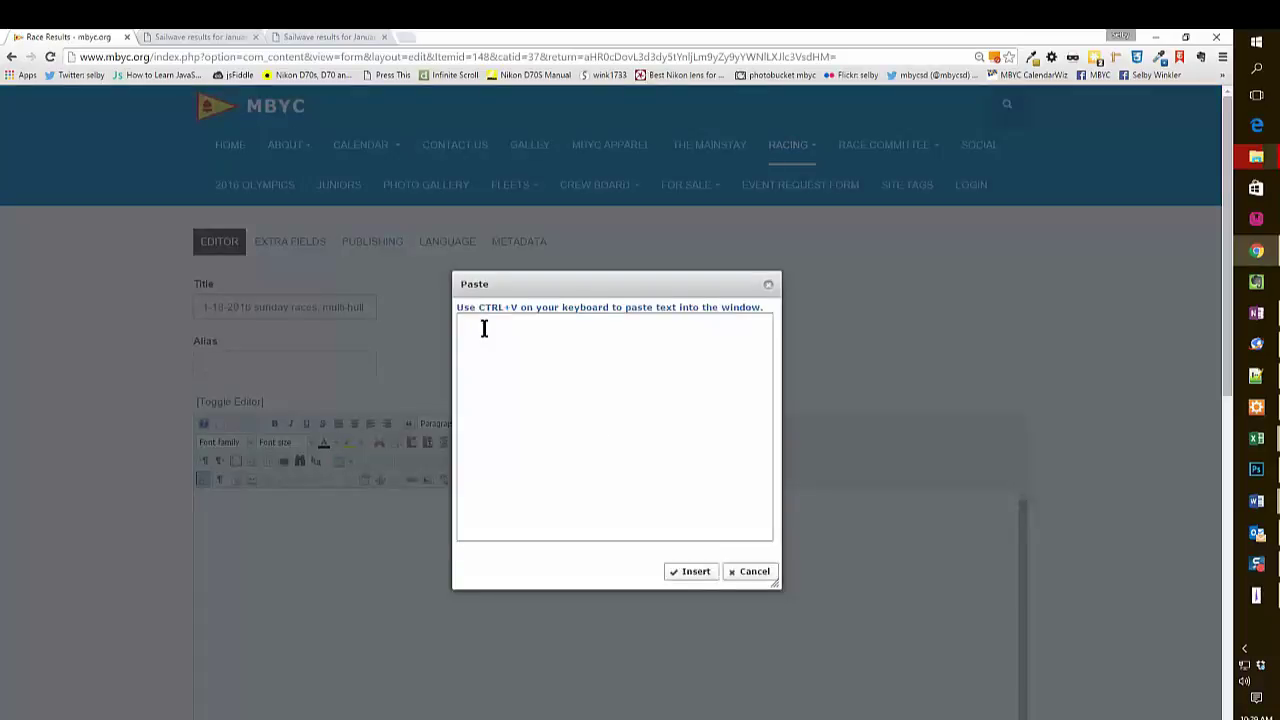
key(ctrl+v)
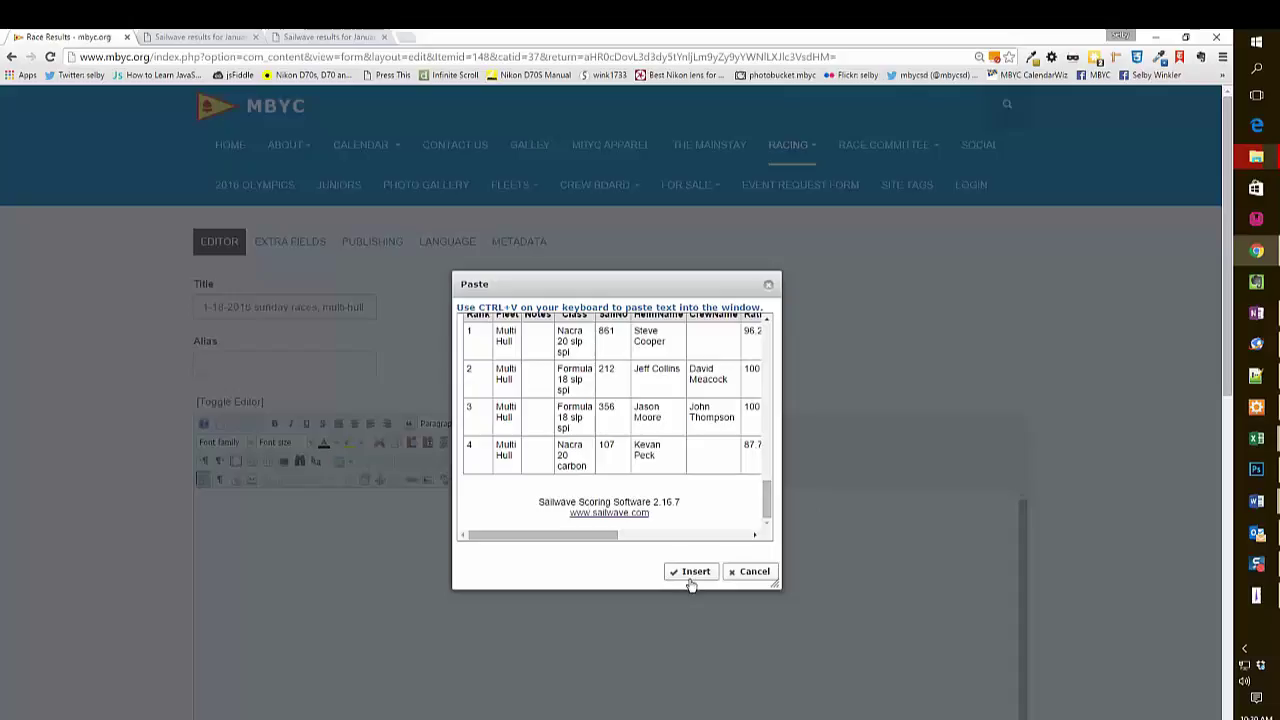
click(696, 574)
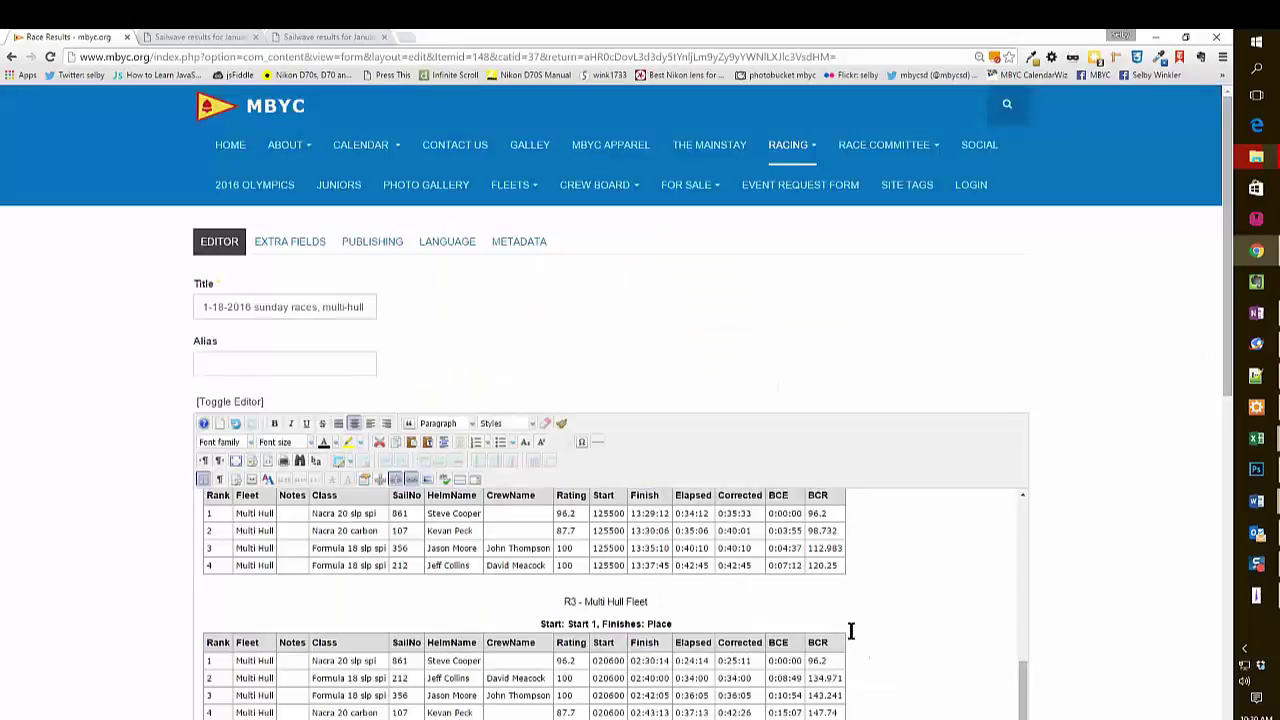
scroll(851, 630, up, 5)
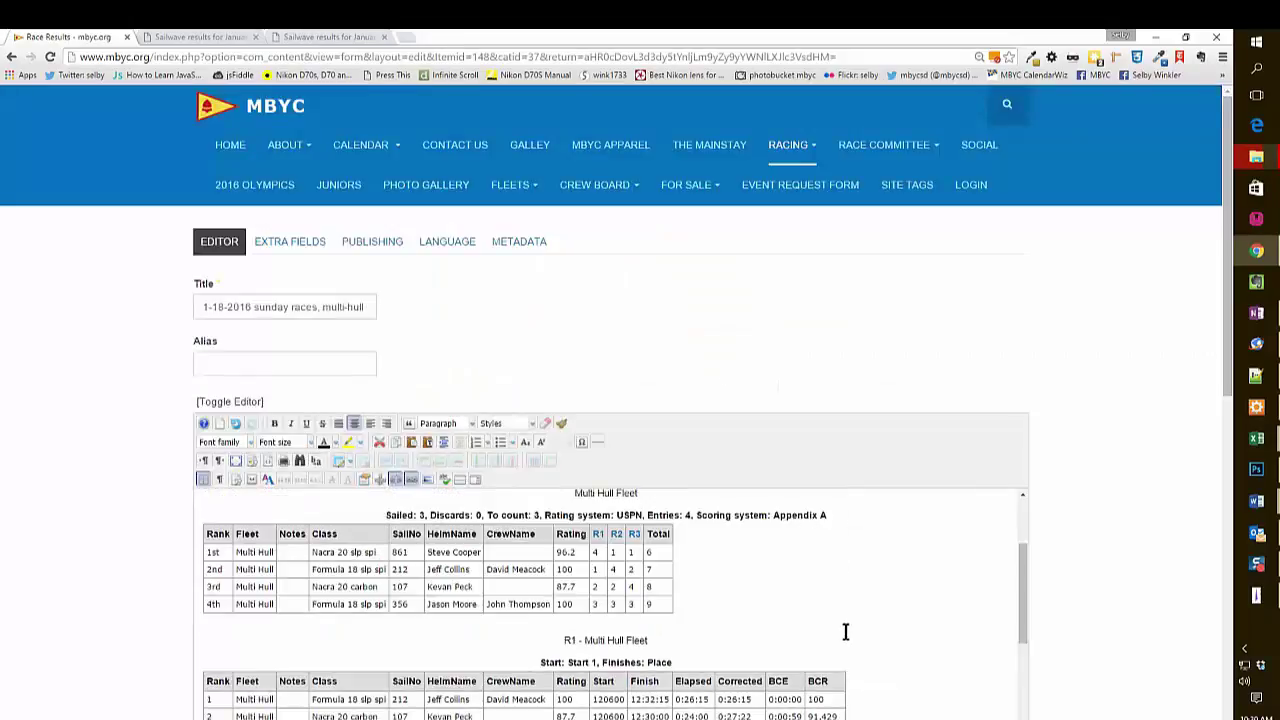
Centre all the article content on the page and check the centred tables.
key(ctrl+a)
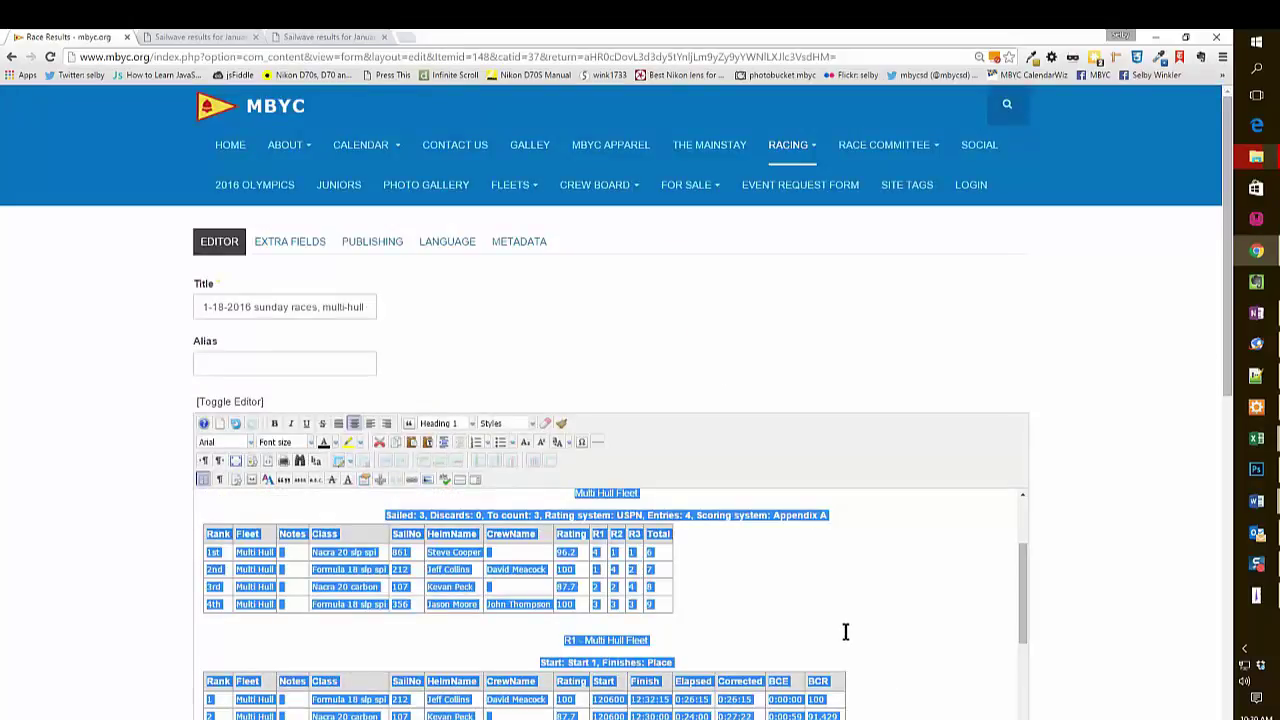
click(356, 428)
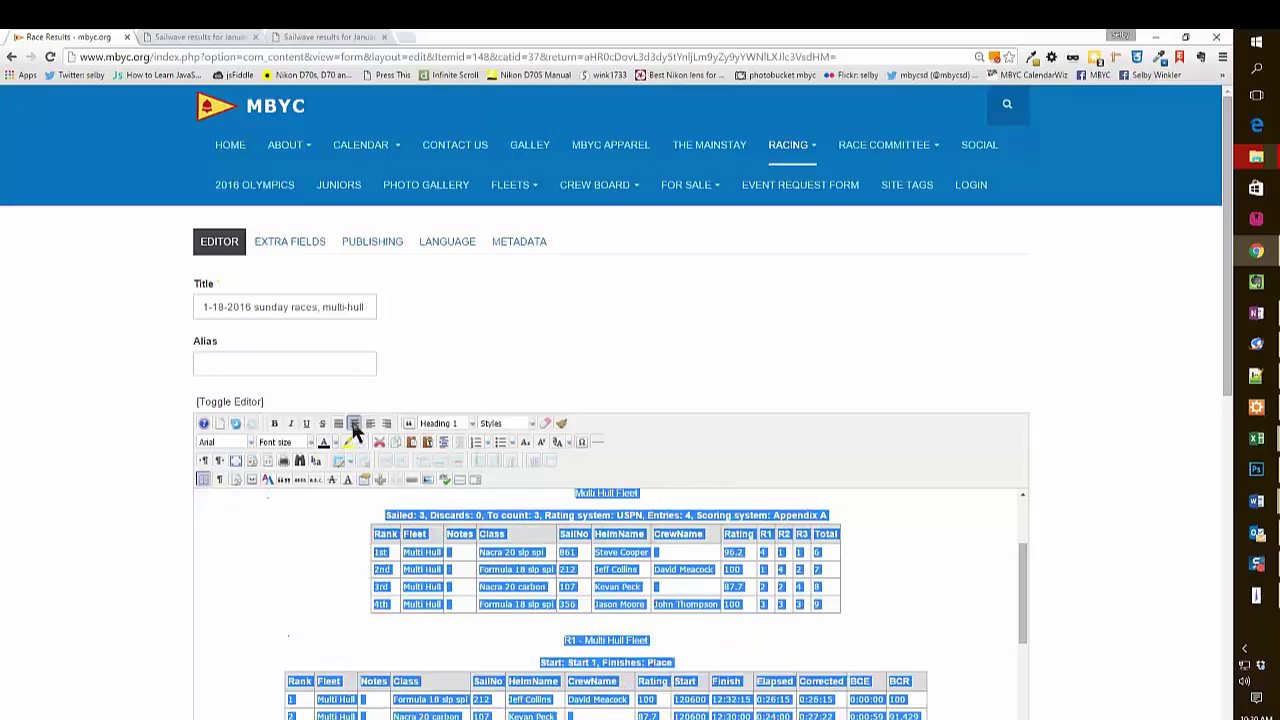
click(946, 602)
scroll(944, 601, up, 2)
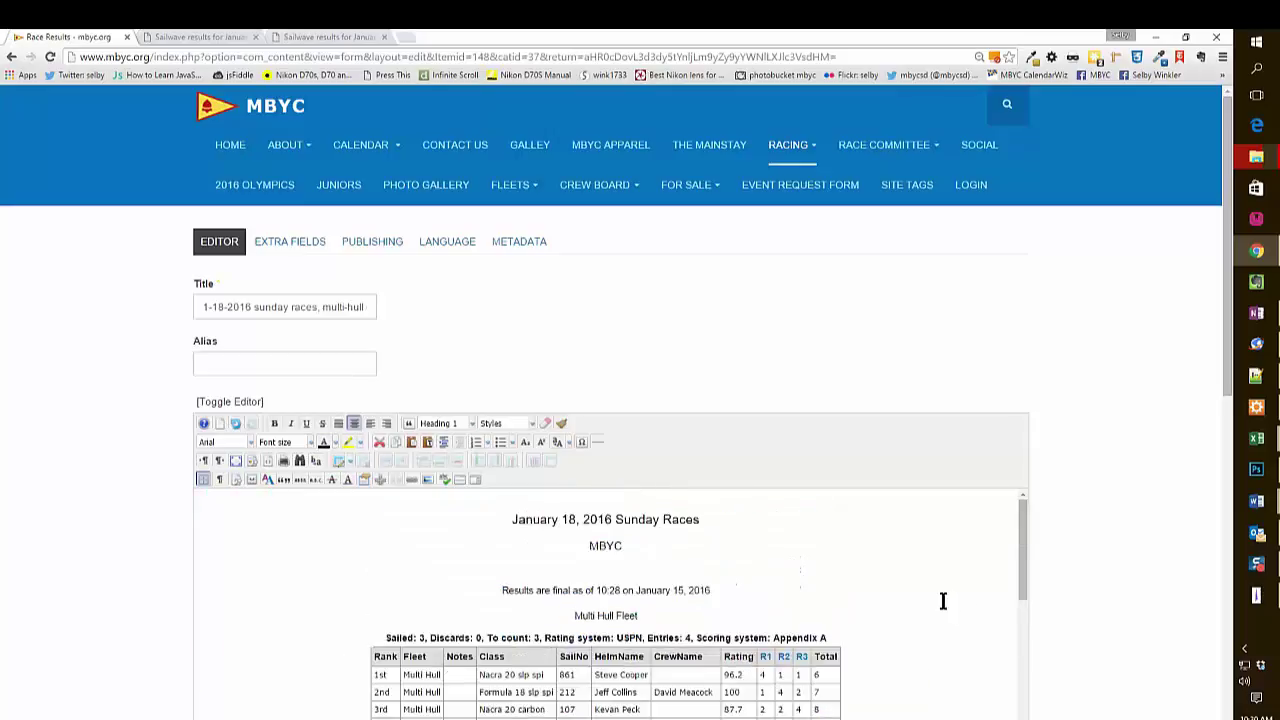
scroll(942, 600, down, 2)
scroll(942, 600, up, 2)
scroll(1131, 546, down, 4)
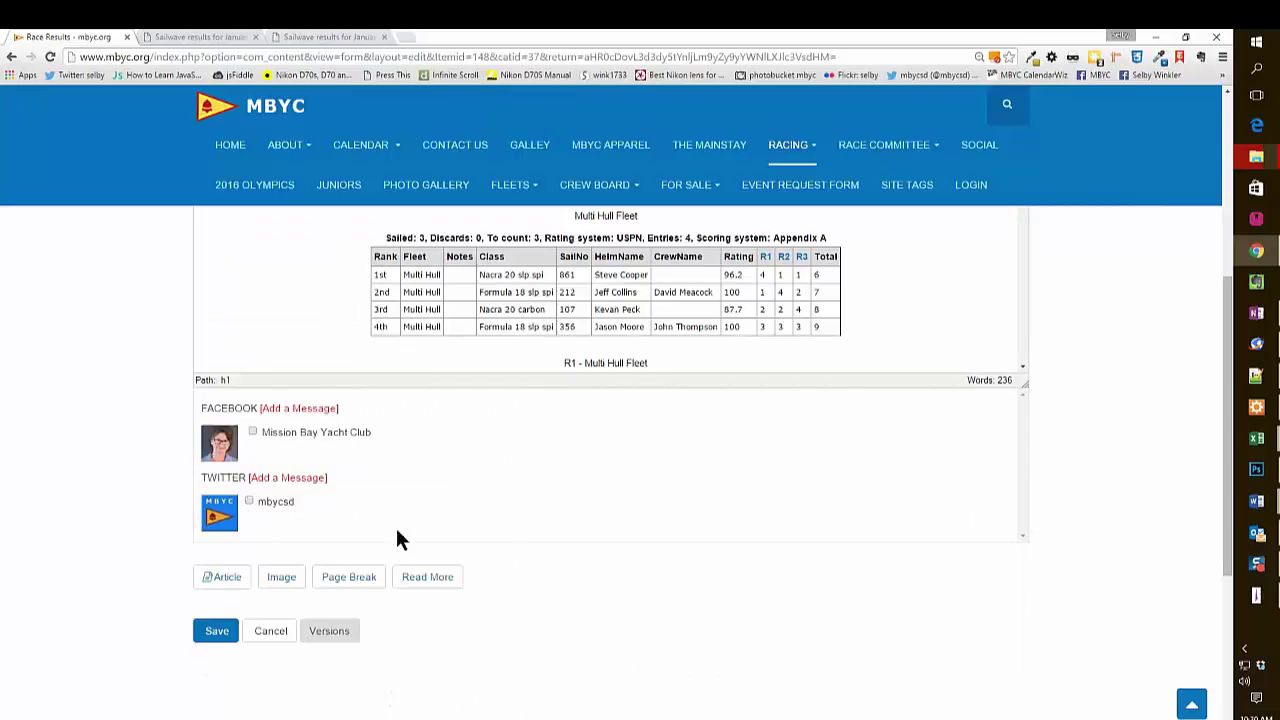
Save the article and review the published '1-18-2016 sunday races, multi-hull detail' page.
click(213, 632)
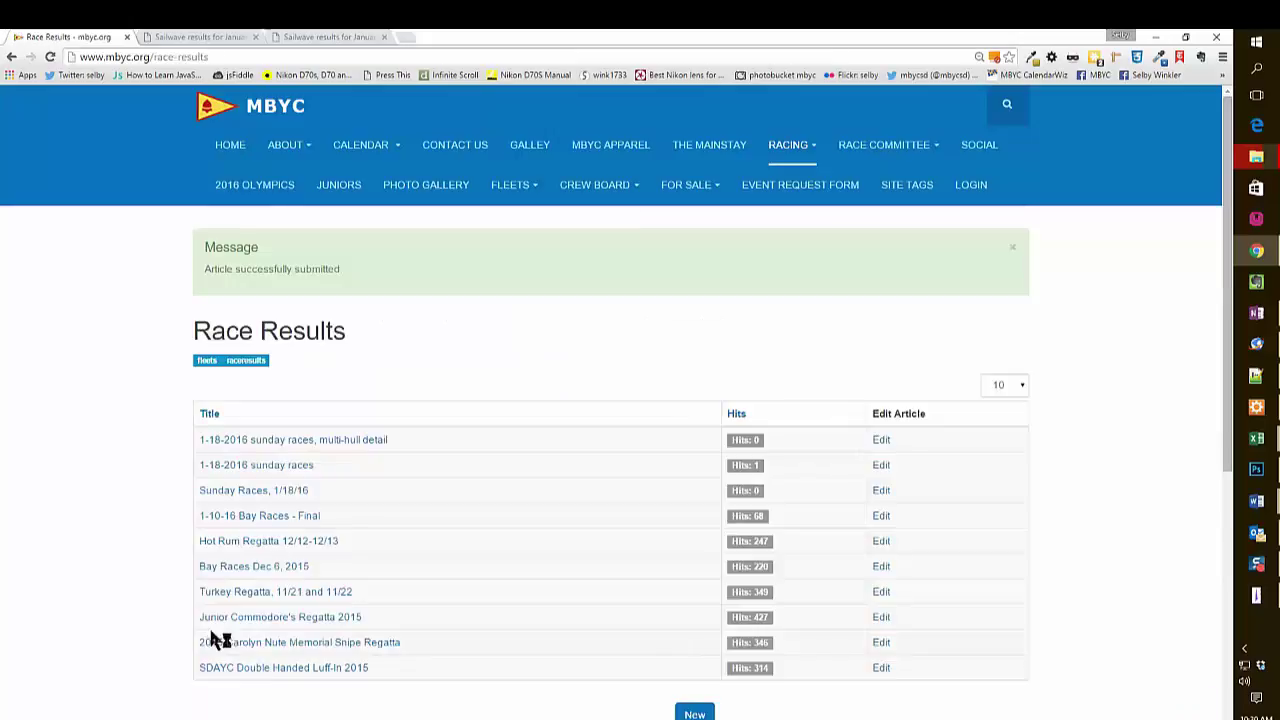
click(328, 445)
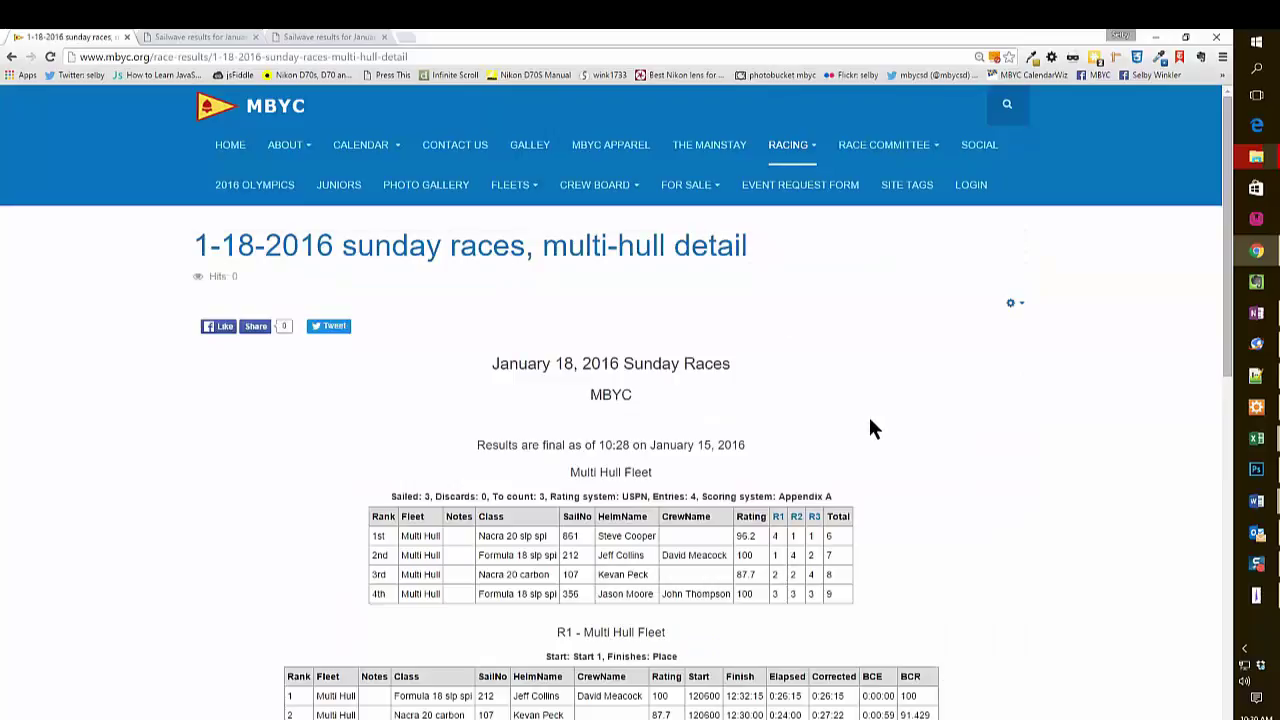
scroll(869, 427, down, 5)
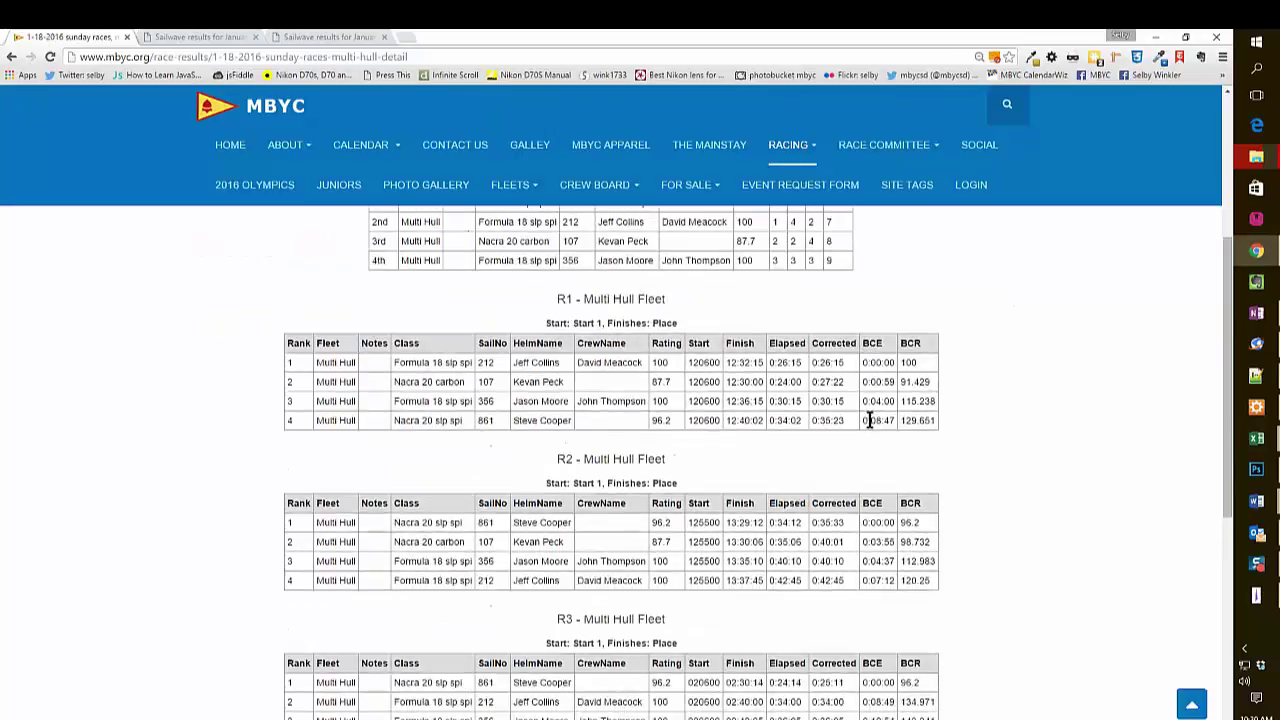
scroll(870, 430, up, 5)
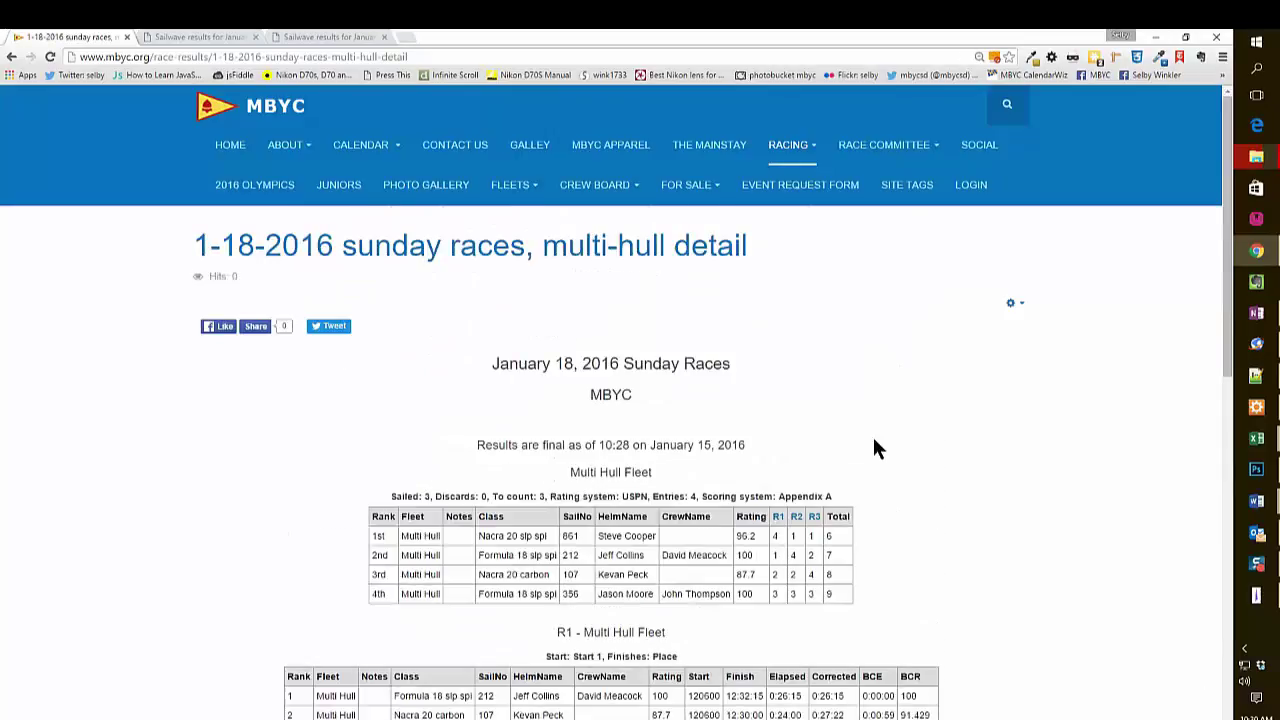
scroll(872, 434, down, 1)
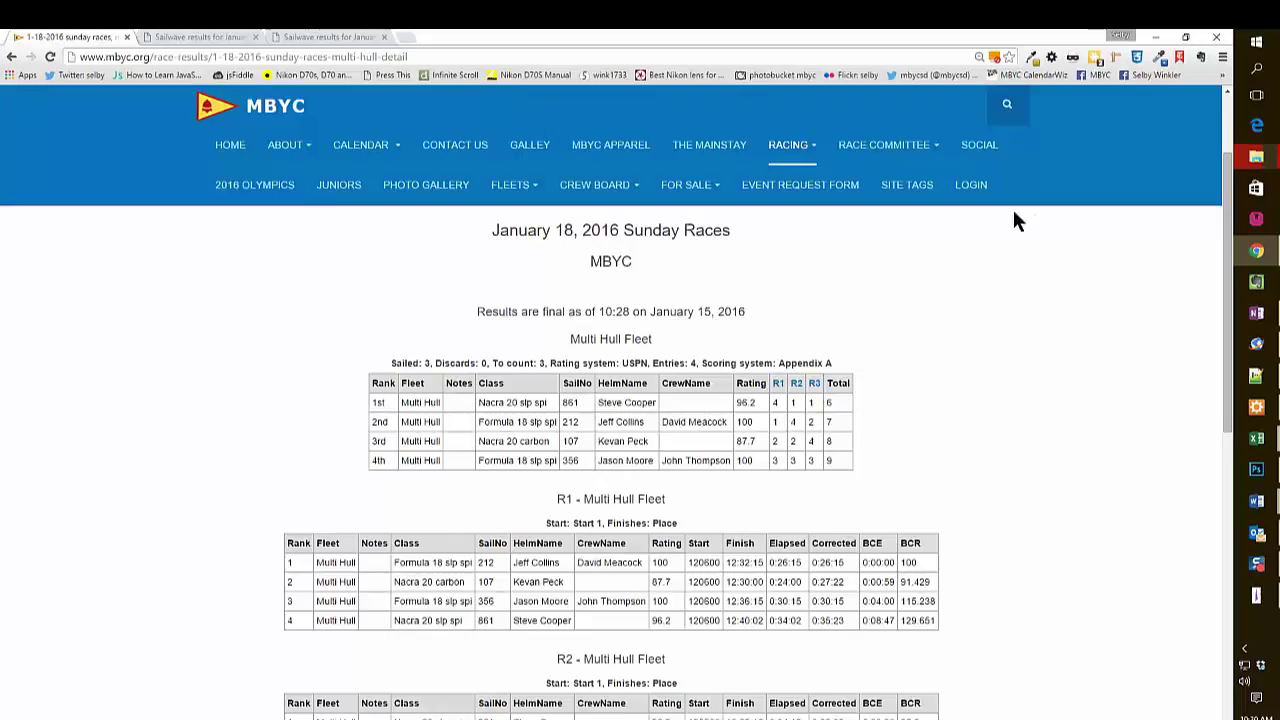
Log out of the MBYC website and exit Sailwave.
click(975, 186)
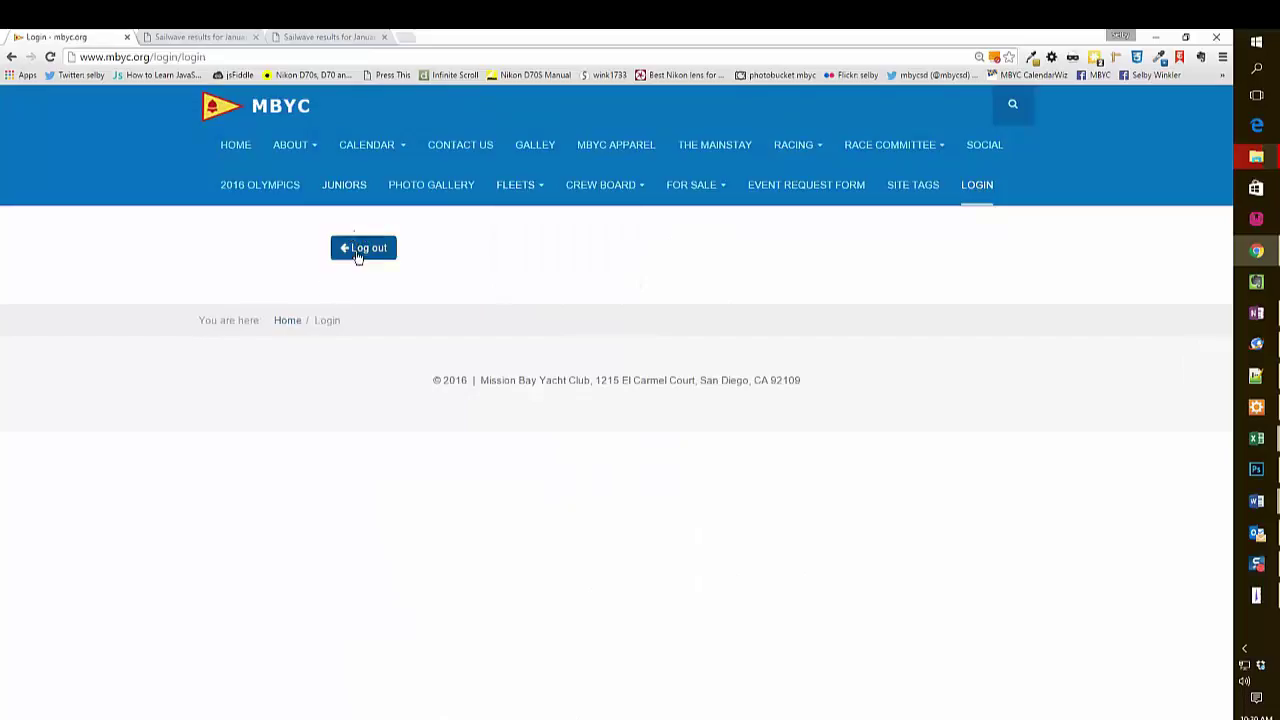
click(357, 252)
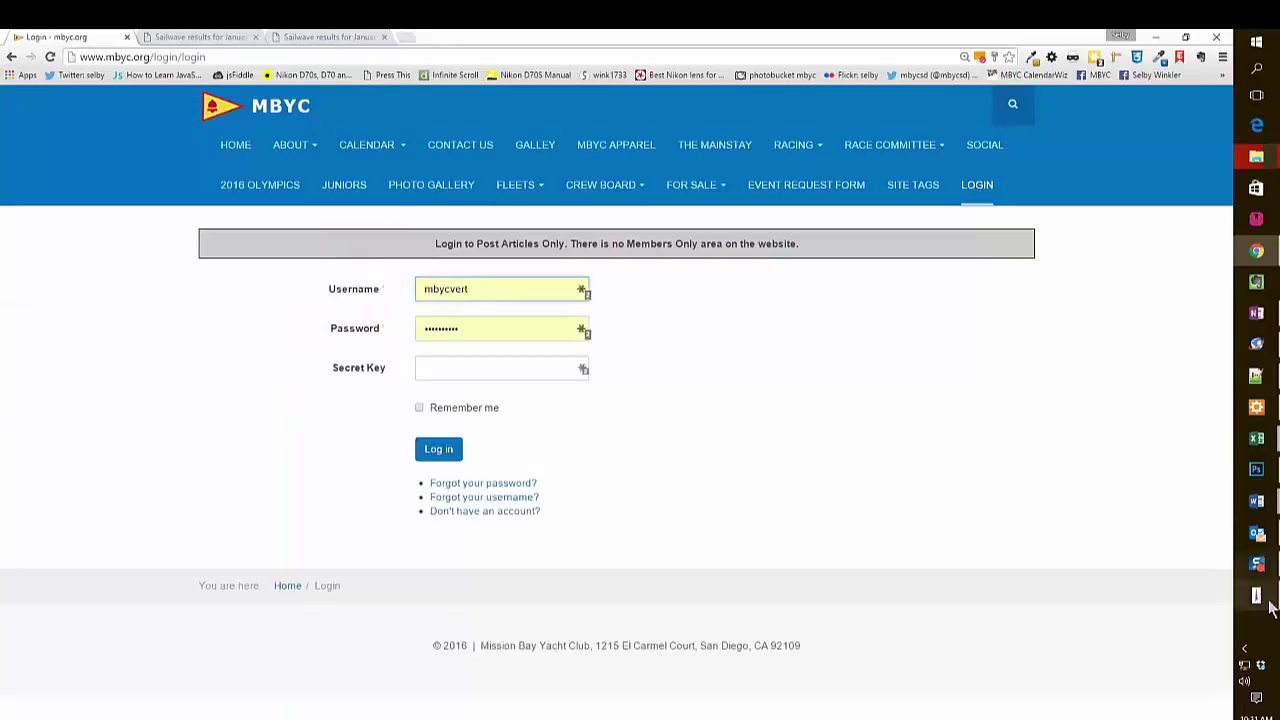
mouse_move(1257, 598)
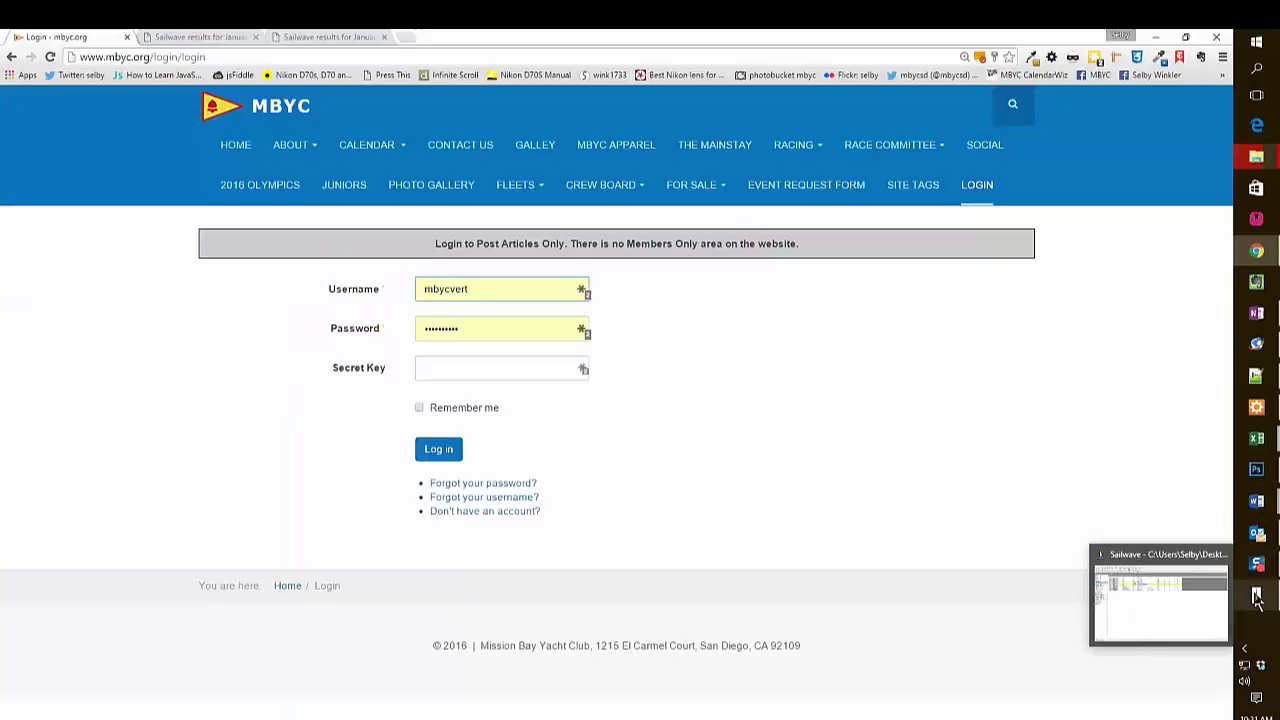
click(1257, 597)
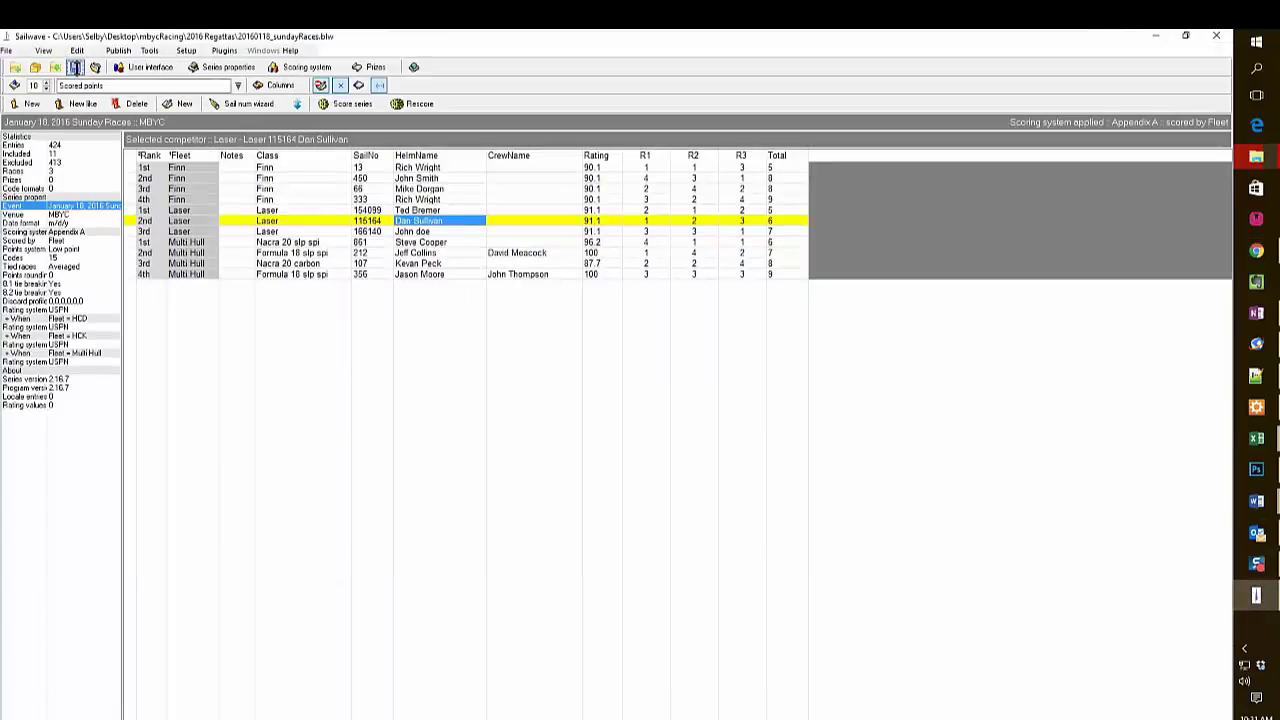
click(5, 51)
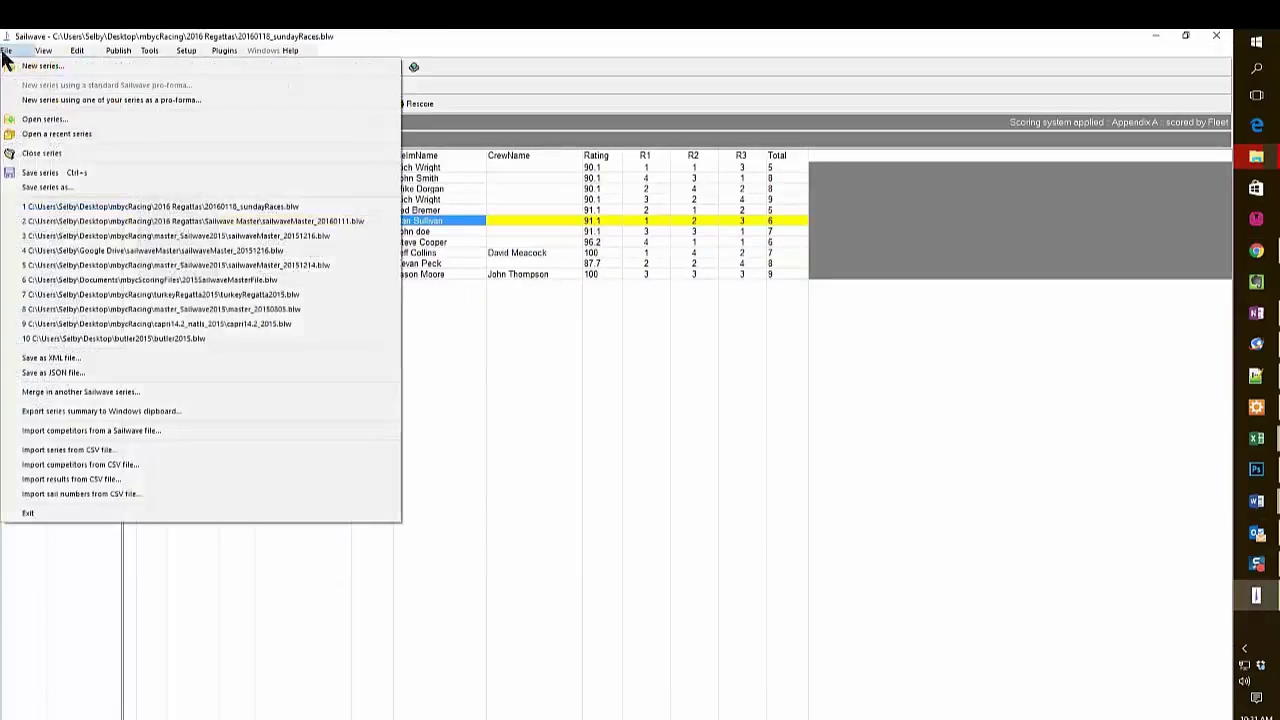
click(29, 513)
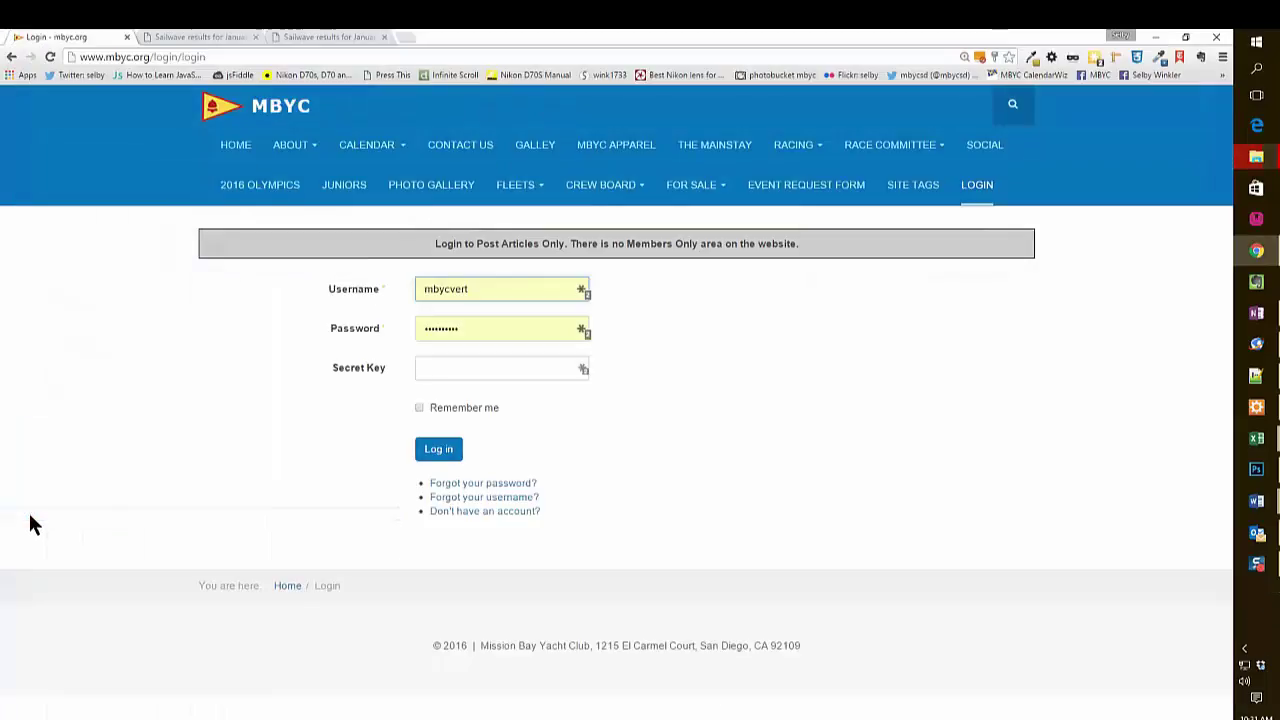